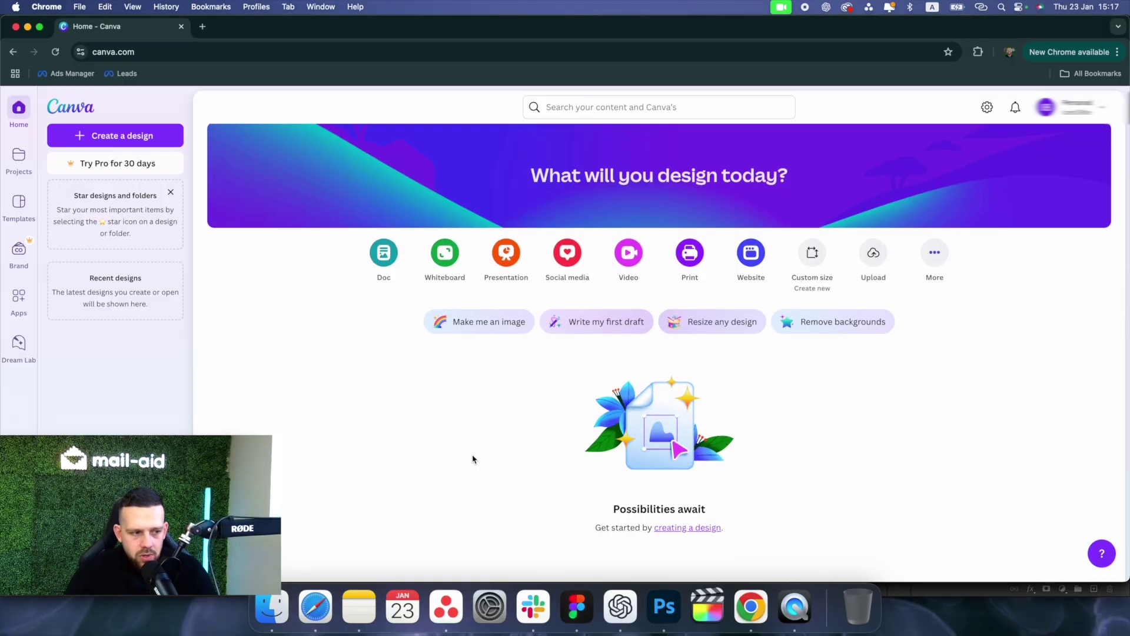
- Create a custom-size design 1000 px wide and 3500 px high
scroll(470, 435, "down", 1)
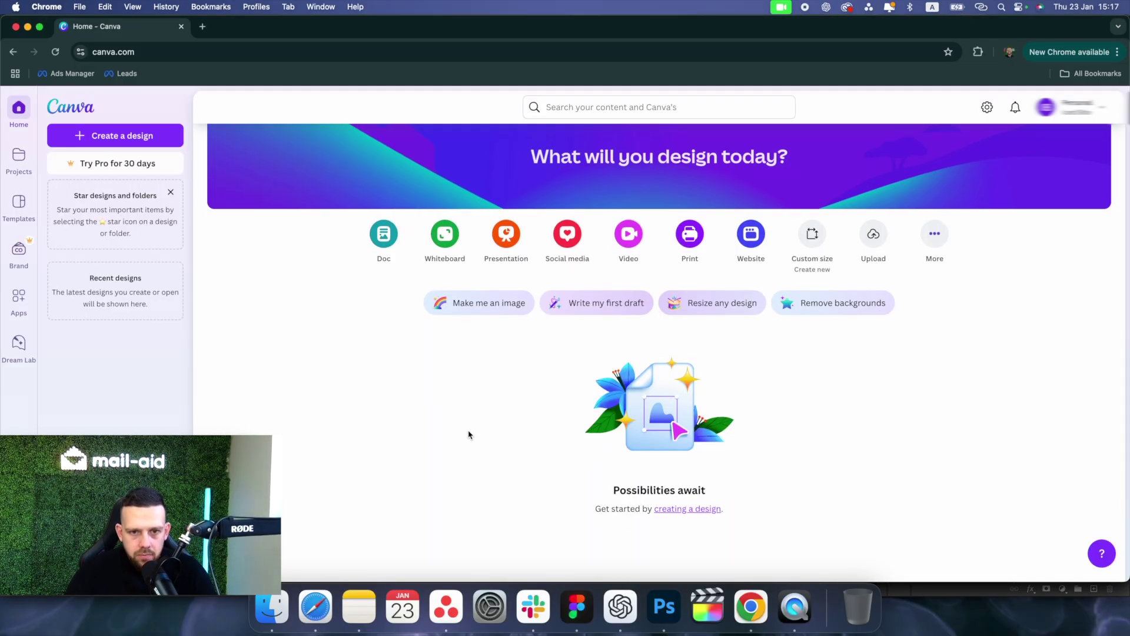
scroll(470, 435, "up", 1)
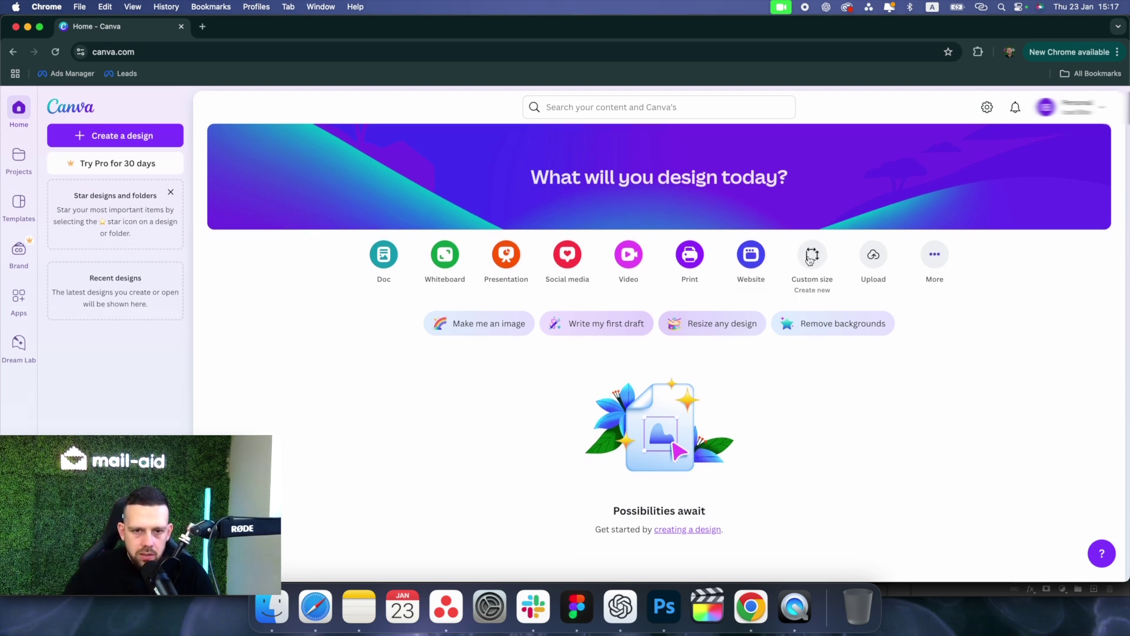
left_click(816, 259)
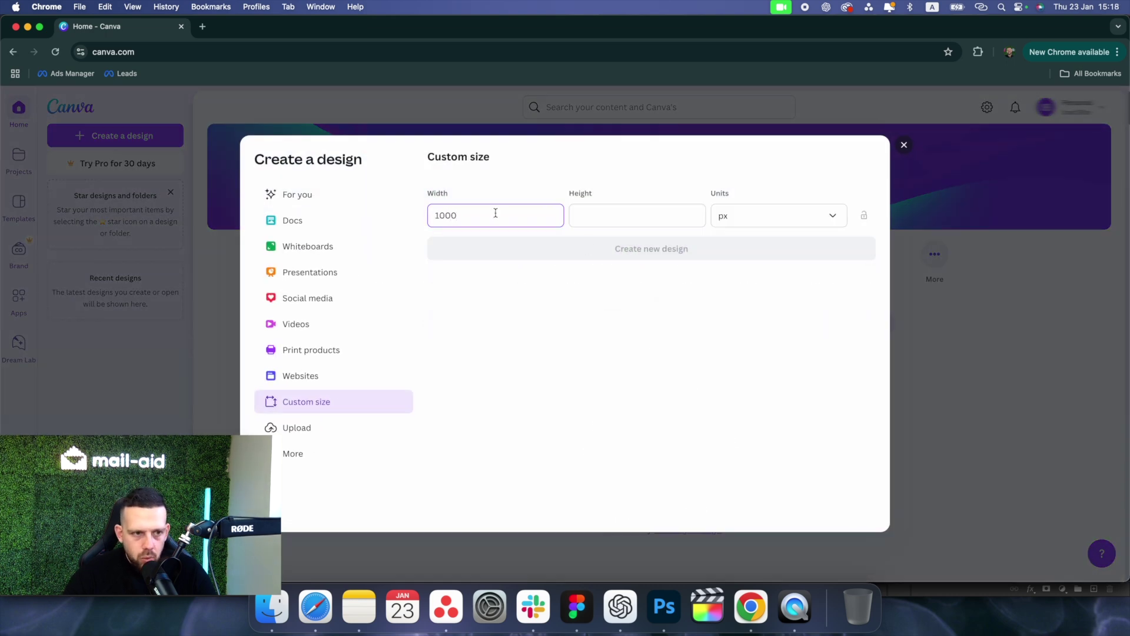
left_click_drag(495, 213, 331, 215)
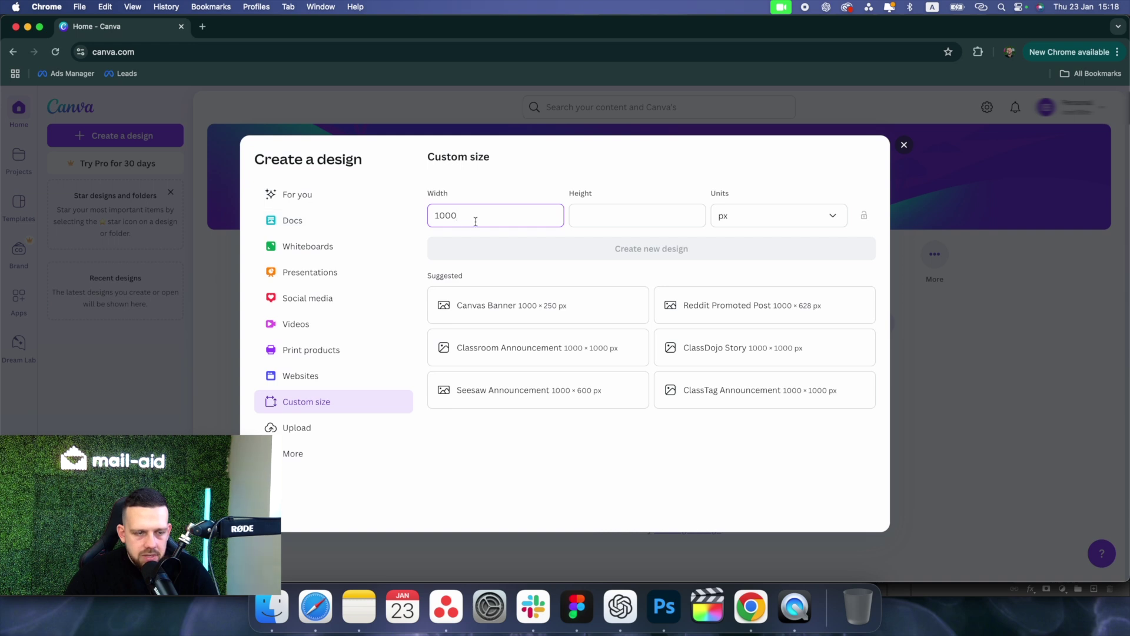
left_click(605, 217)
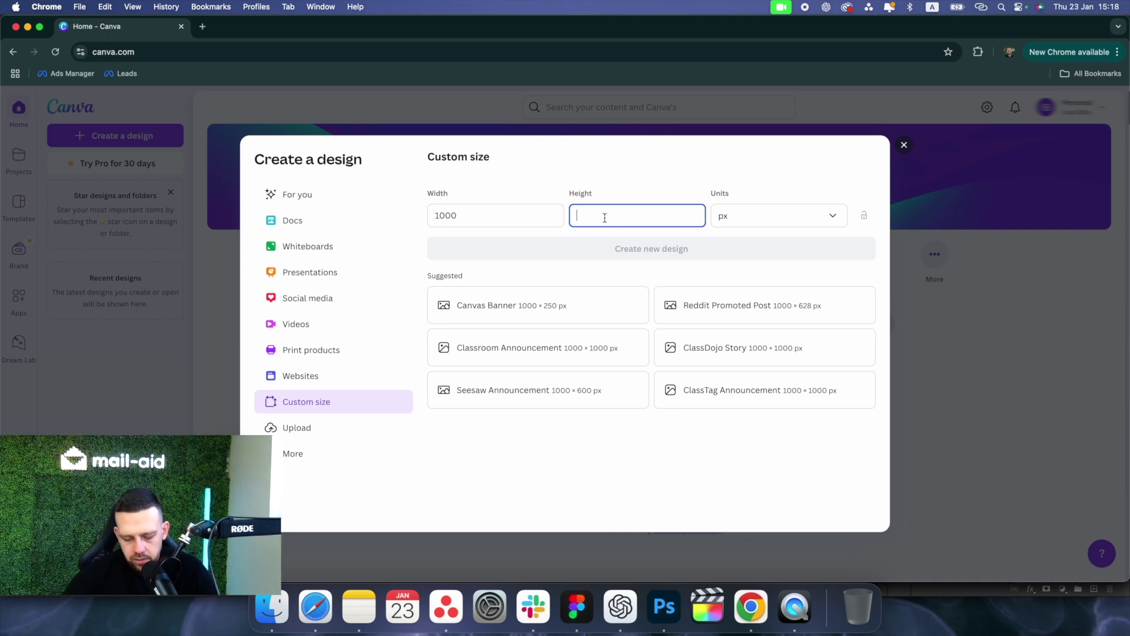
type("3500")
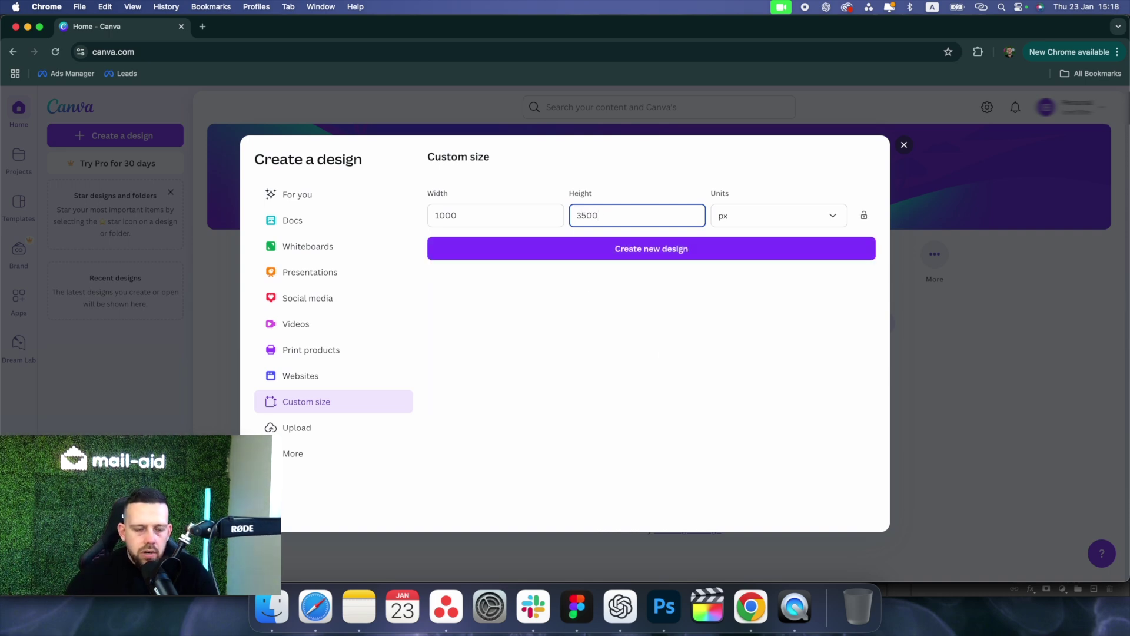
left_click(636, 248)
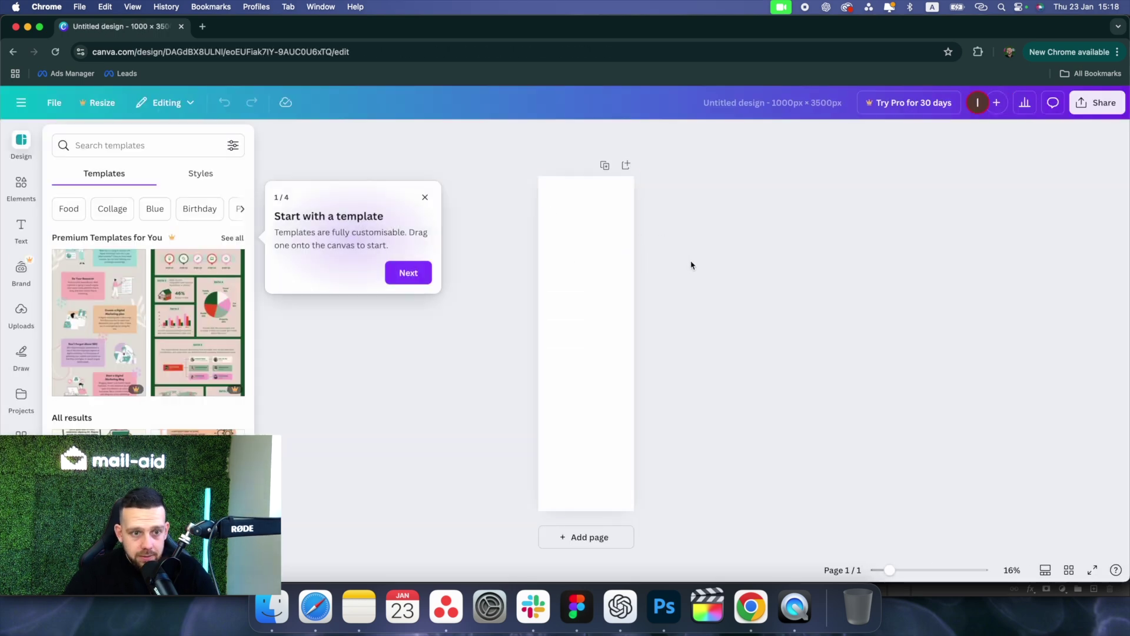
- Dismiss the template tour and upload the PetPax logo, product, dog, cap and icon PNG images from the Desktop folder
key("super+equal")
scroll(681, 309, "up", 3)
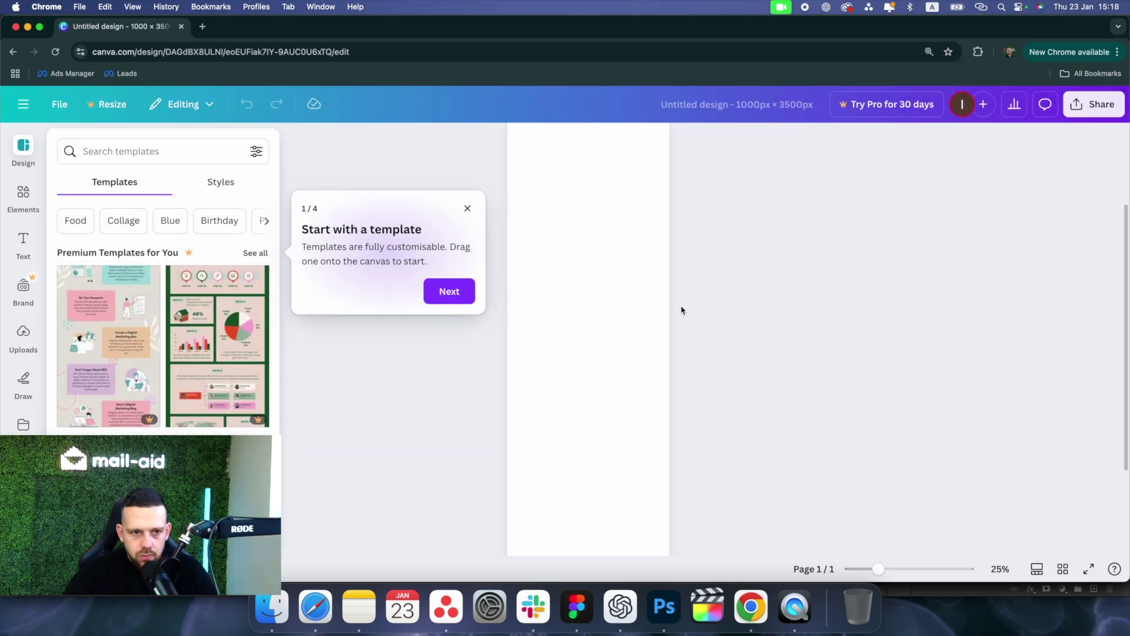
left_click(468, 208)
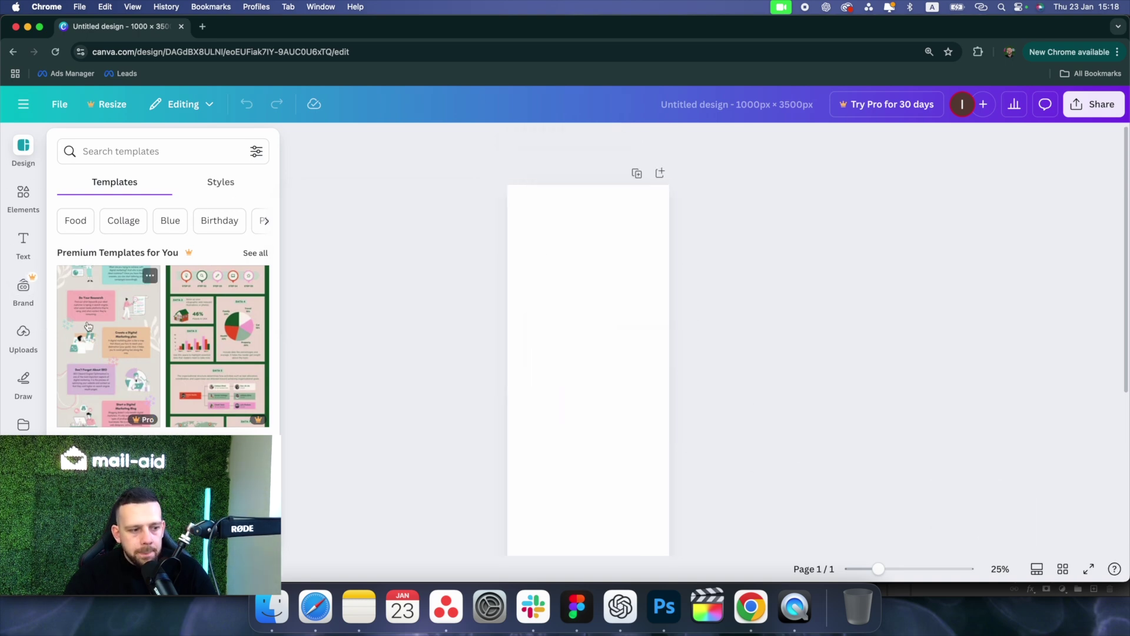
left_click(36, 346)
left_click(180, 179)
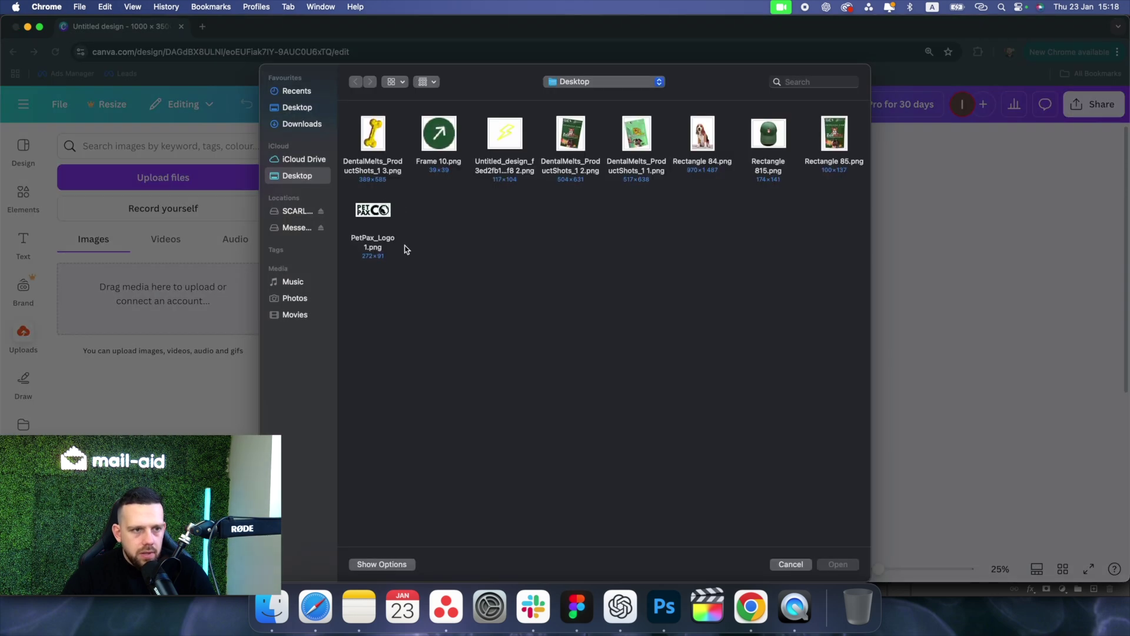
left_click_drag(373, 270, 386, 201)
left_click_drag(854, 126, 390, 117)
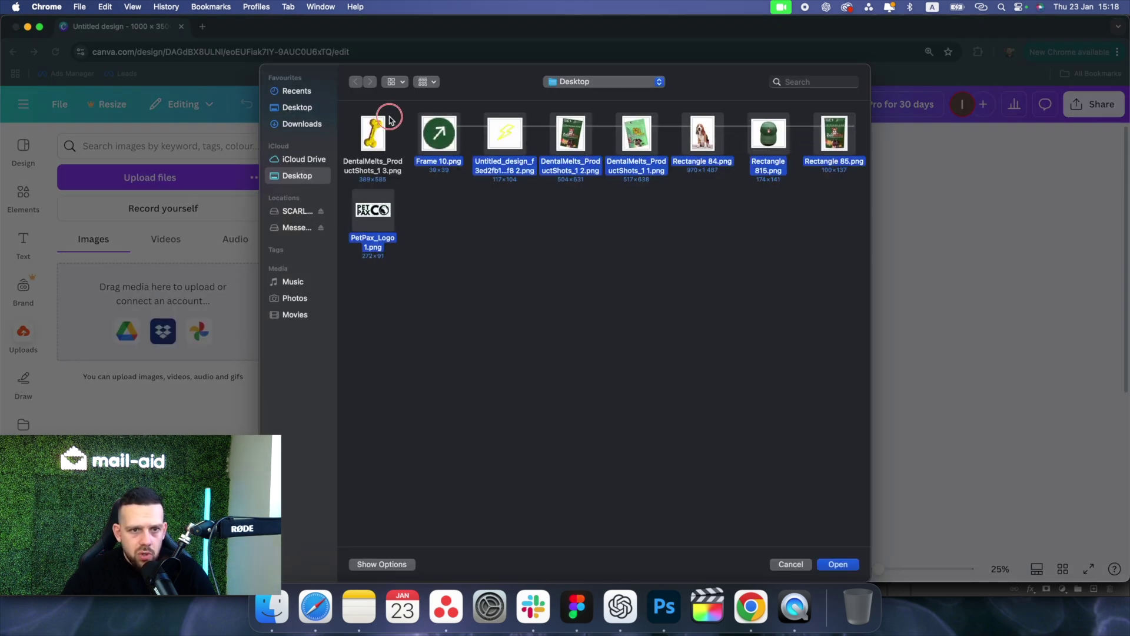
left_click(835, 564)
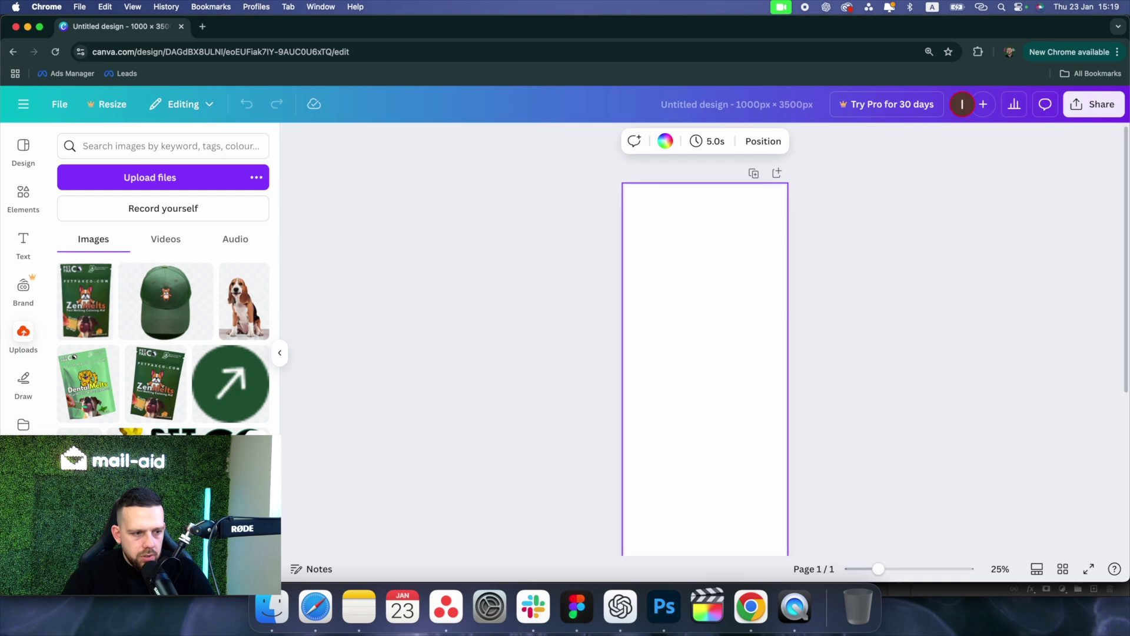
- Place the uploaded PetPax logo near the top of the blank page and dismiss the image-editing suggestion
left_click_drag(248, 432, 717, 263)
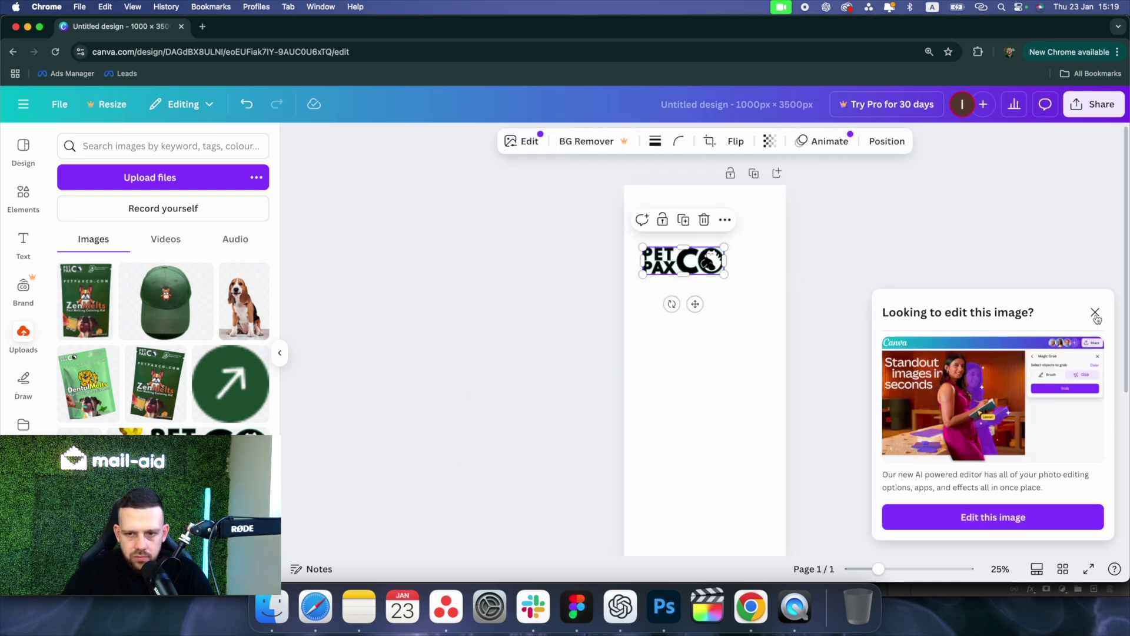
left_click(1096, 313)
left_click(846, 281)
key("super+equal")
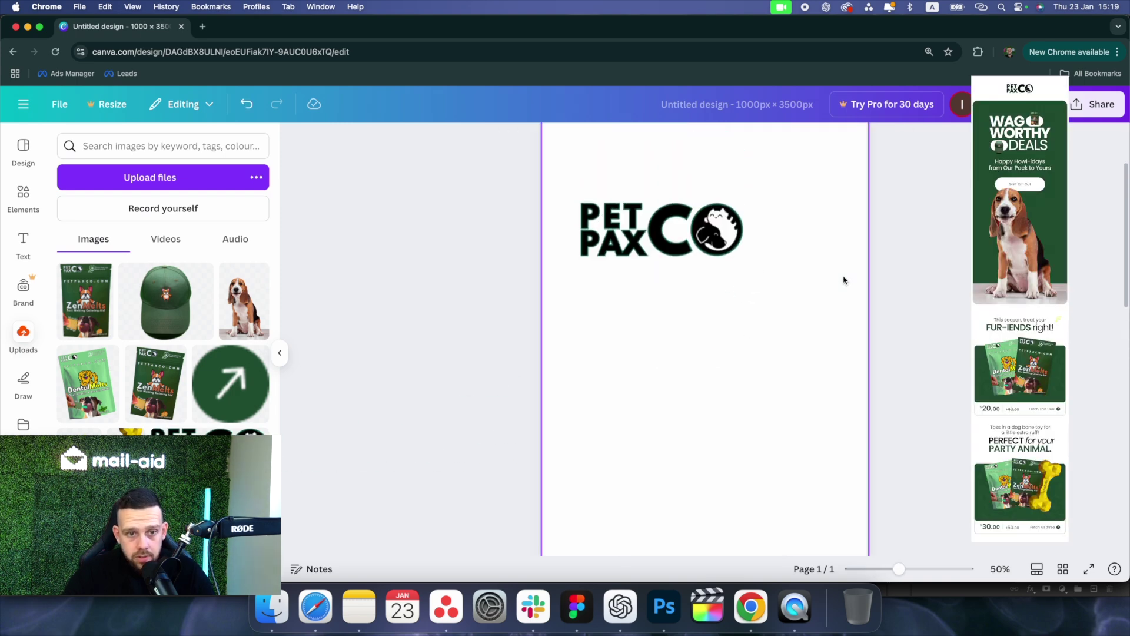
- Shrink the logo to about half its size and centre it horizontally close to the page's upper edge
scroll(845, 280, "up", 1)
scroll(844, 281, "up", 5)
left_click(739, 351)
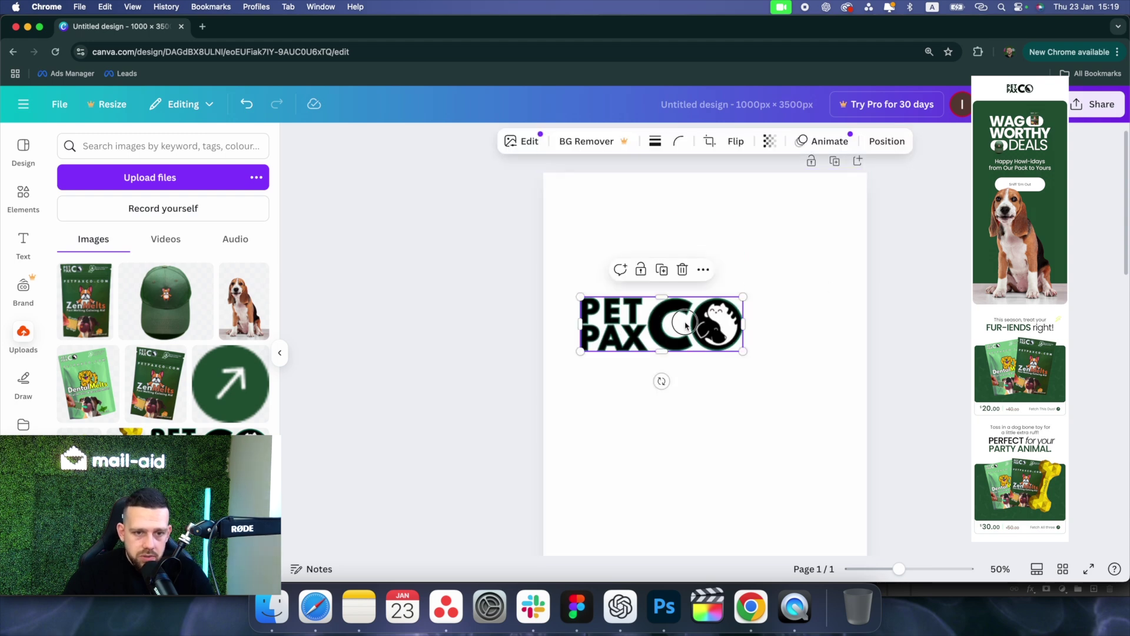
left_click_drag(739, 350, 725, 215)
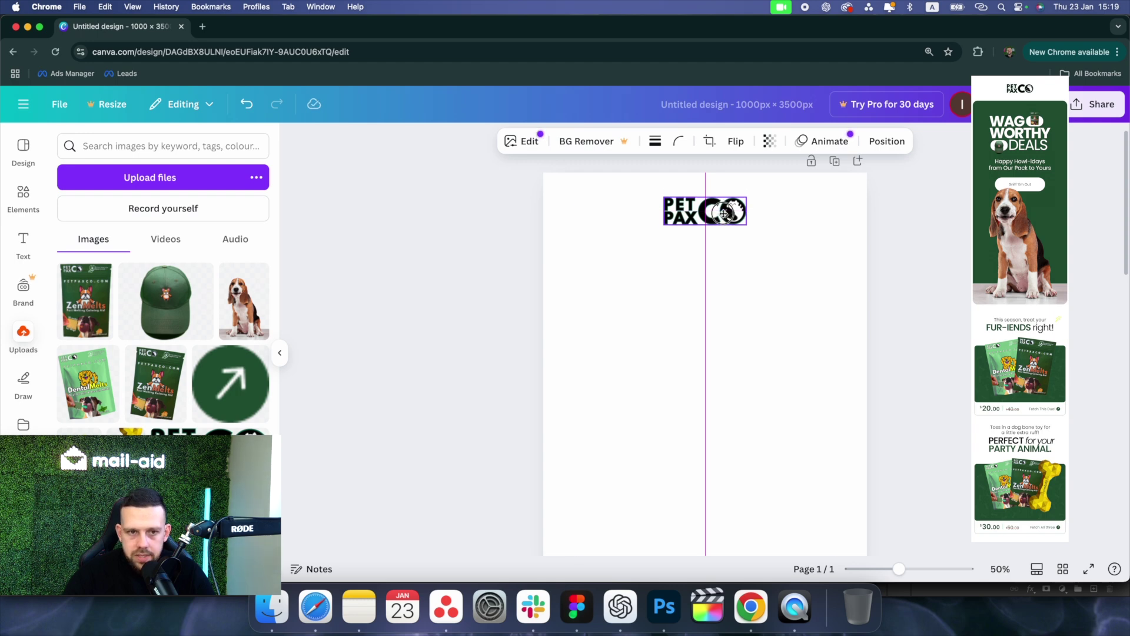
left_click(896, 236)
left_click(686, 210)
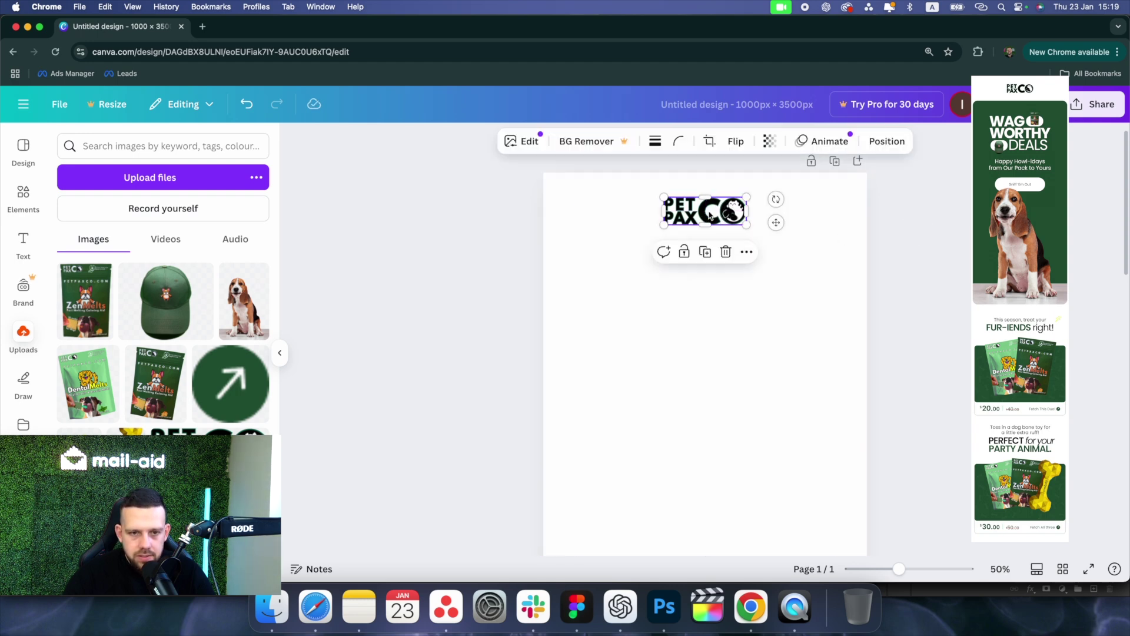
left_click_drag(686, 210, 728, 210)
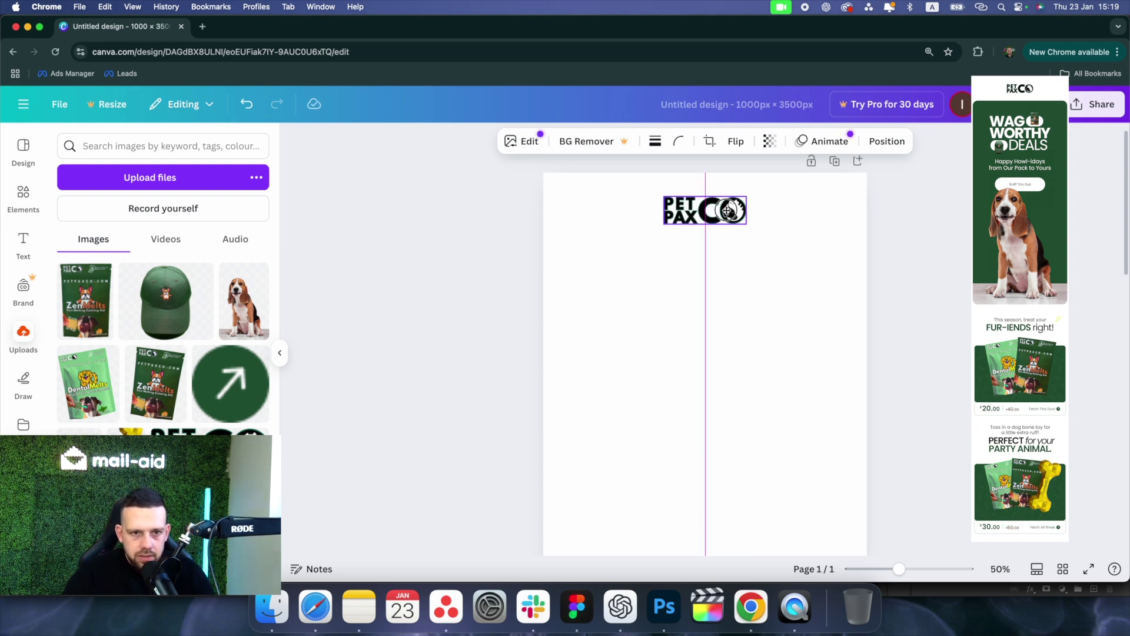
left_click_drag(728, 211, 728, 210)
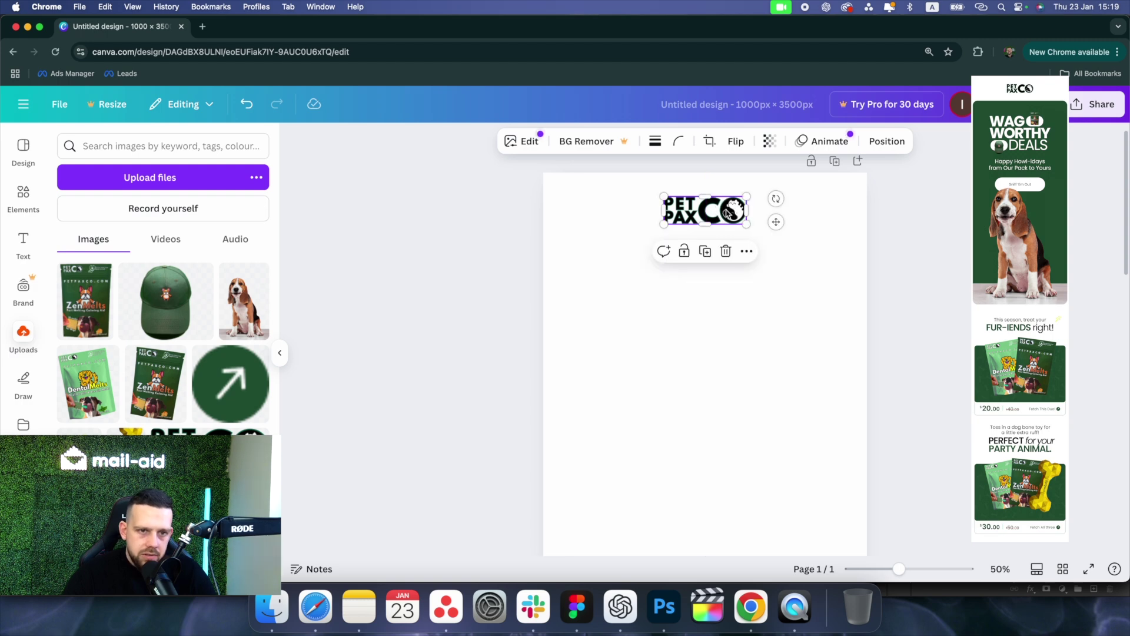
left_click(816, 311)
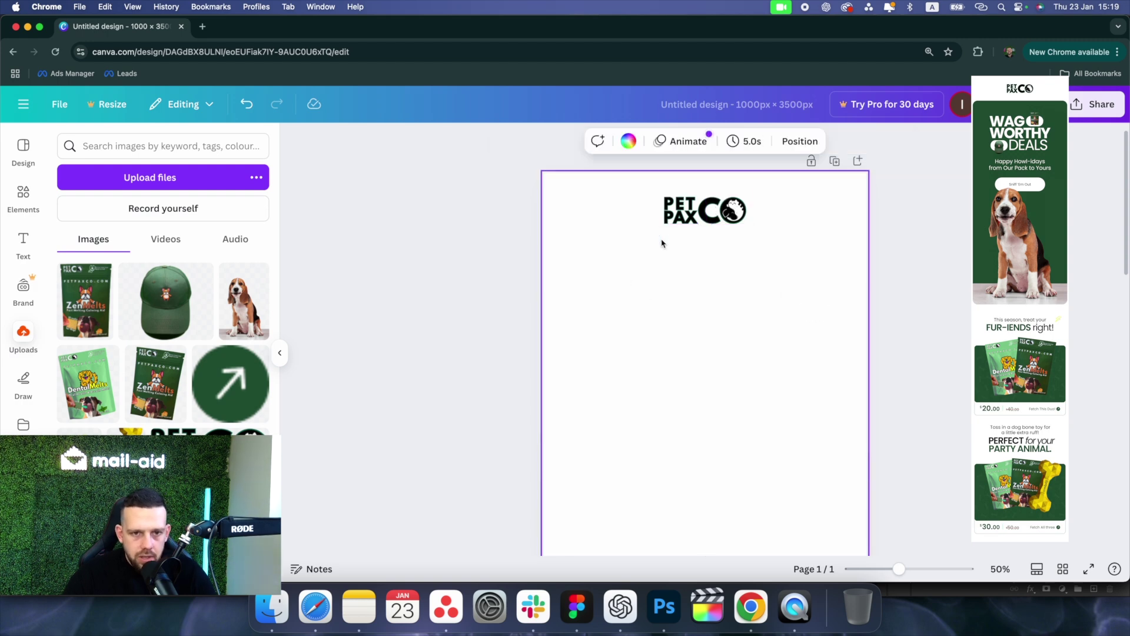
- Check the logo's horizontal centring through its align-to-page options
left_click(709, 219)
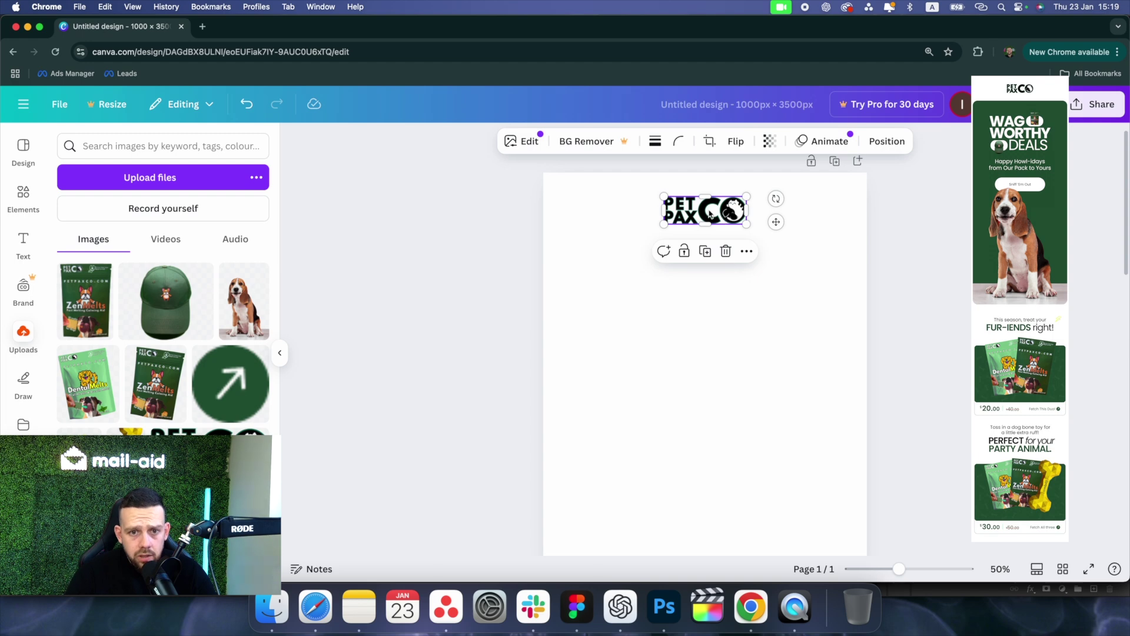
scroll(680, 335, "down", 1)
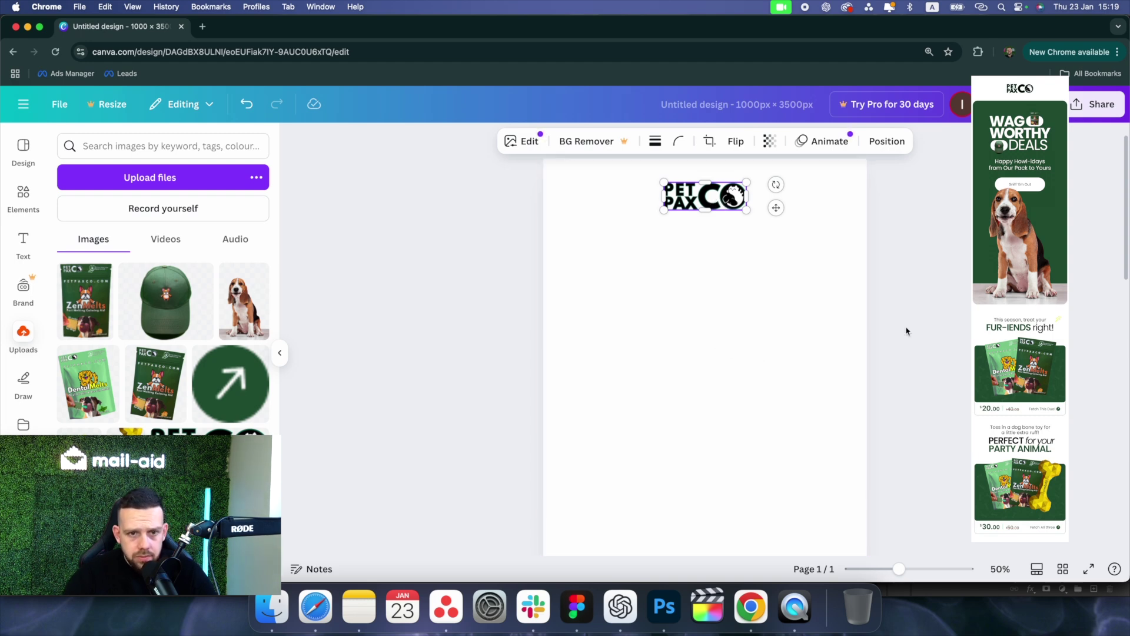
left_click(906, 327)
scroll(824, 306, "up", 1)
left_click(719, 230)
right_click(706, 230)
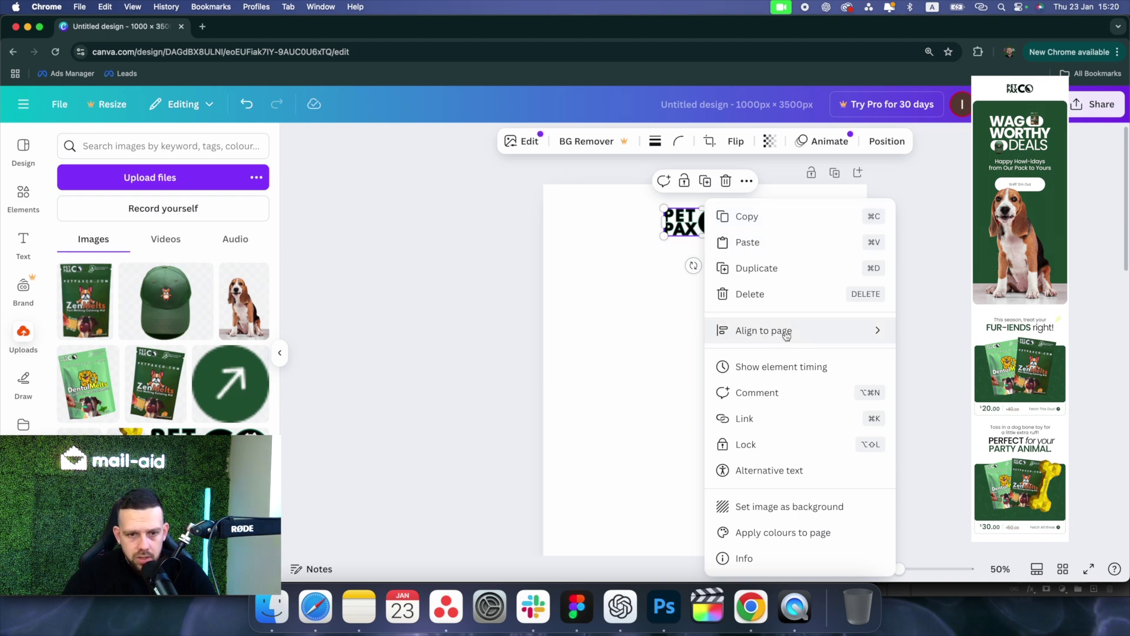
mouse_move(824, 335)
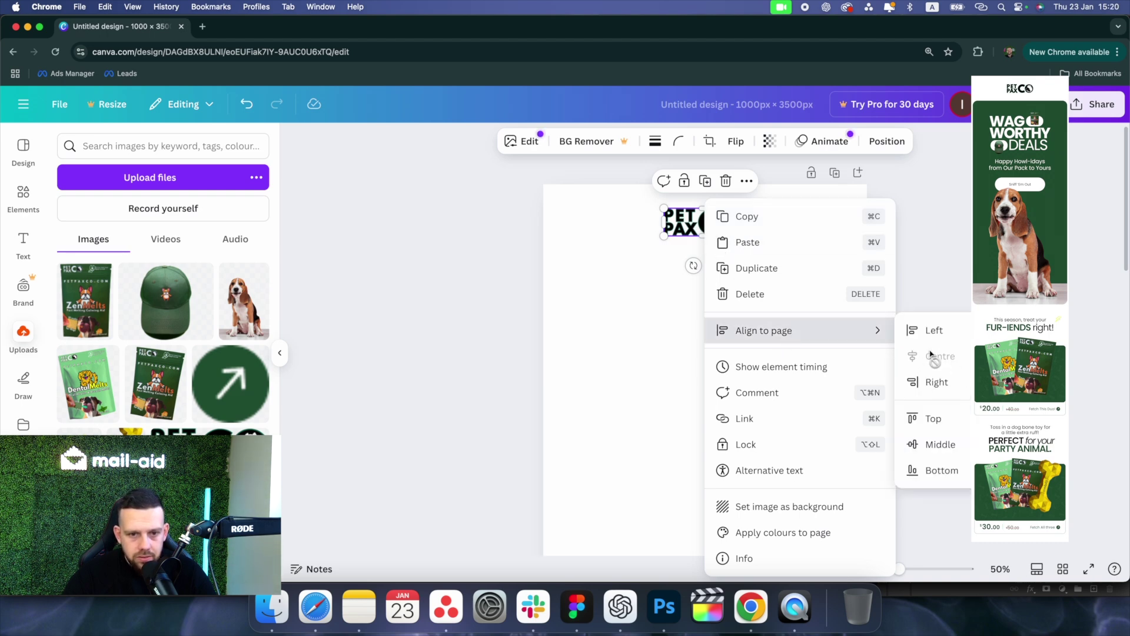
left_click(953, 232)
left_click(854, 290)
scroll(588, 338, "down", 1)
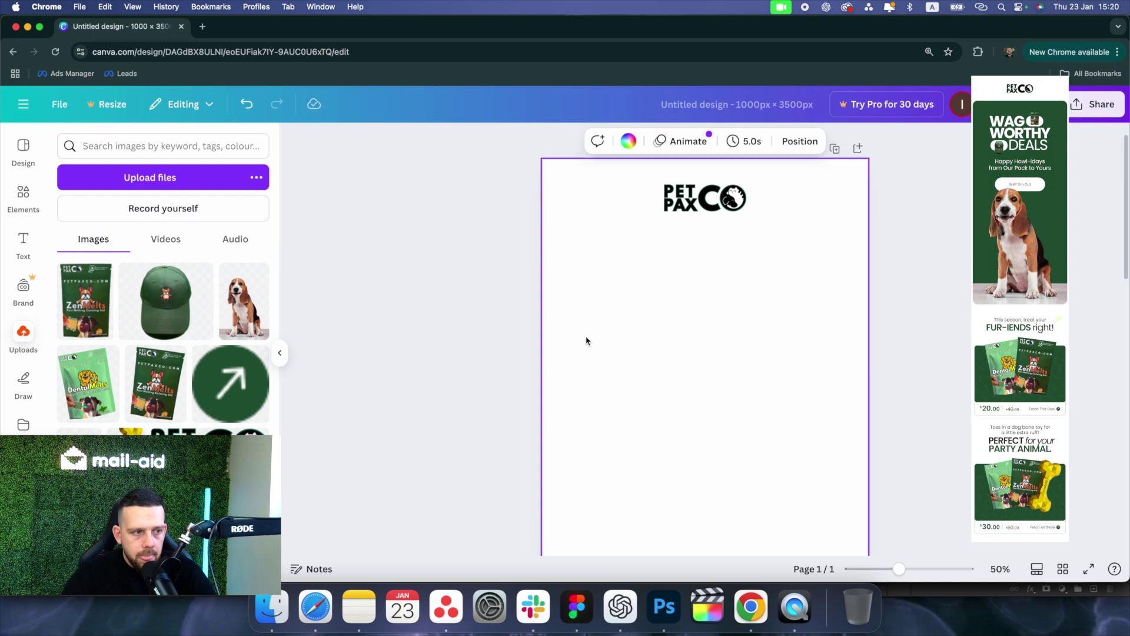
- Add a rounded square shape to the page and position it below the logo
left_click(24, 194)
left_click_drag(116, 242, 707, 338)
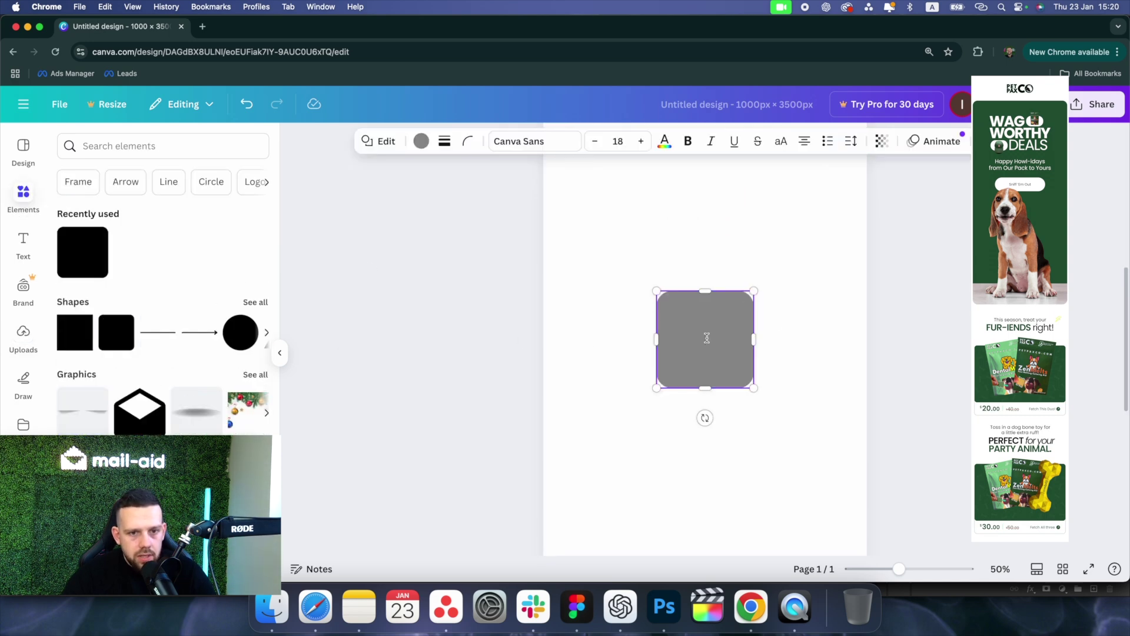
scroll(752, 305, "up", 5)
left_click_drag(735, 532, 628, 272)
- Stretch the rounded shape to almost the full page width with narrow side margins and extend it downward into a tall hero panel
left_click_drag(654, 311, 859, 300)
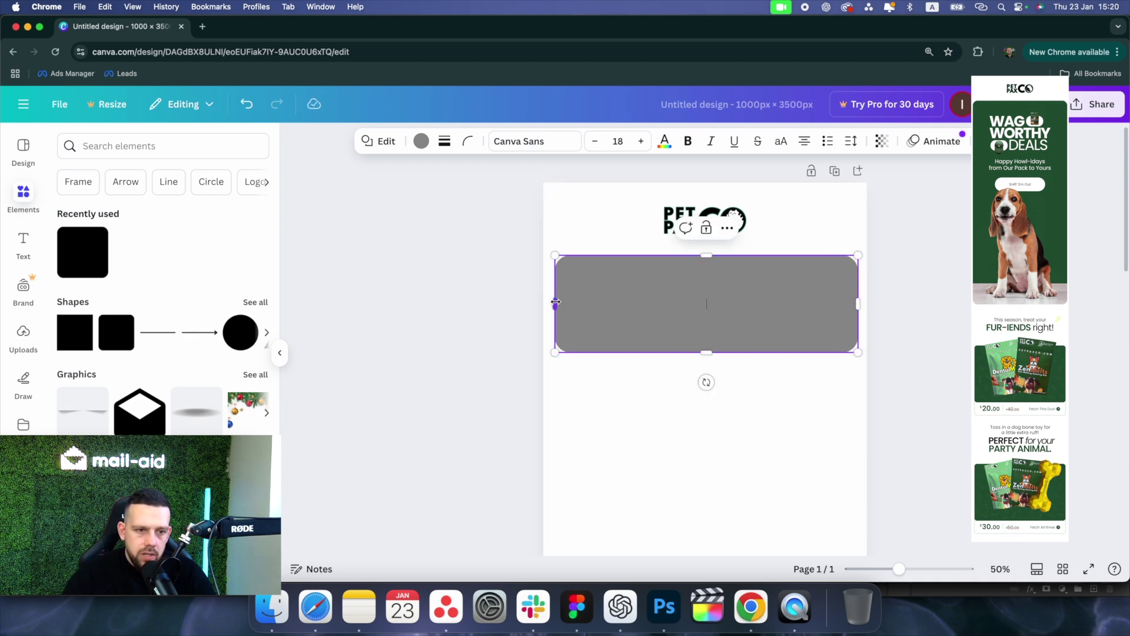
left_click_drag(555, 303, 551, 303)
left_click_drag(705, 352, 705, 510)
left_click(926, 340)
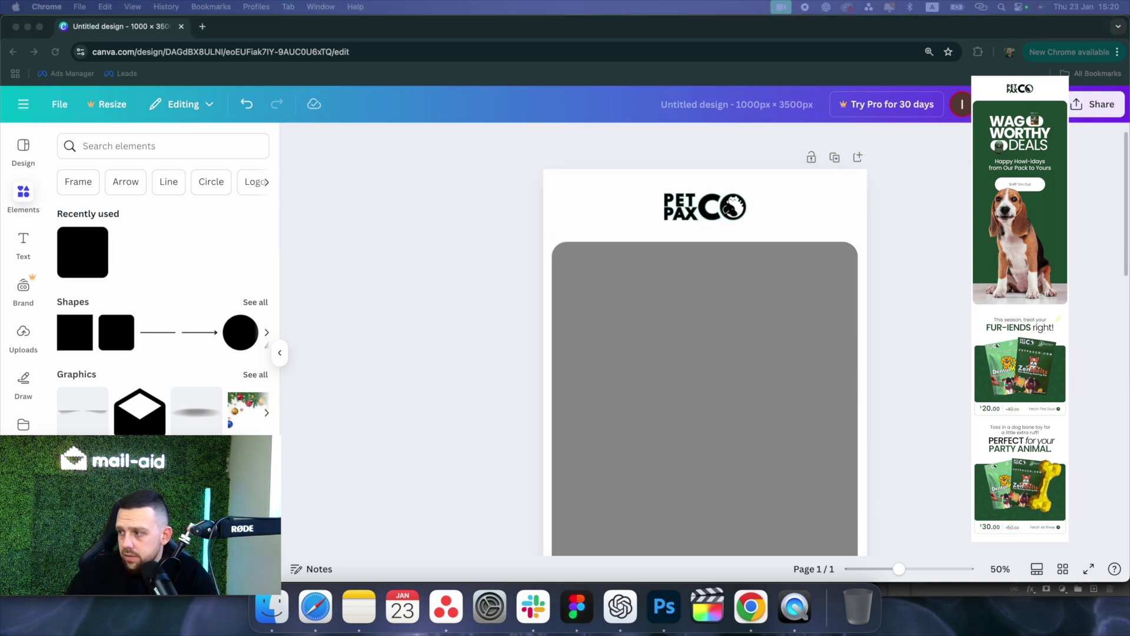
- Fill the rounded hero panel with the dark green colour 235637
left_click(808, 345)
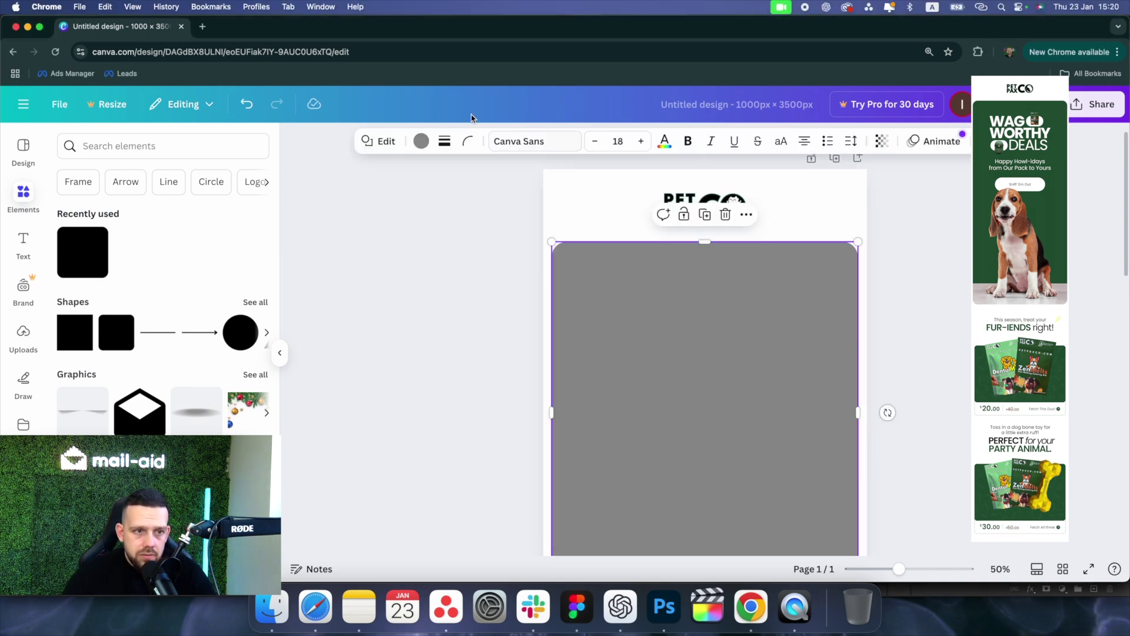
left_click(420, 141)
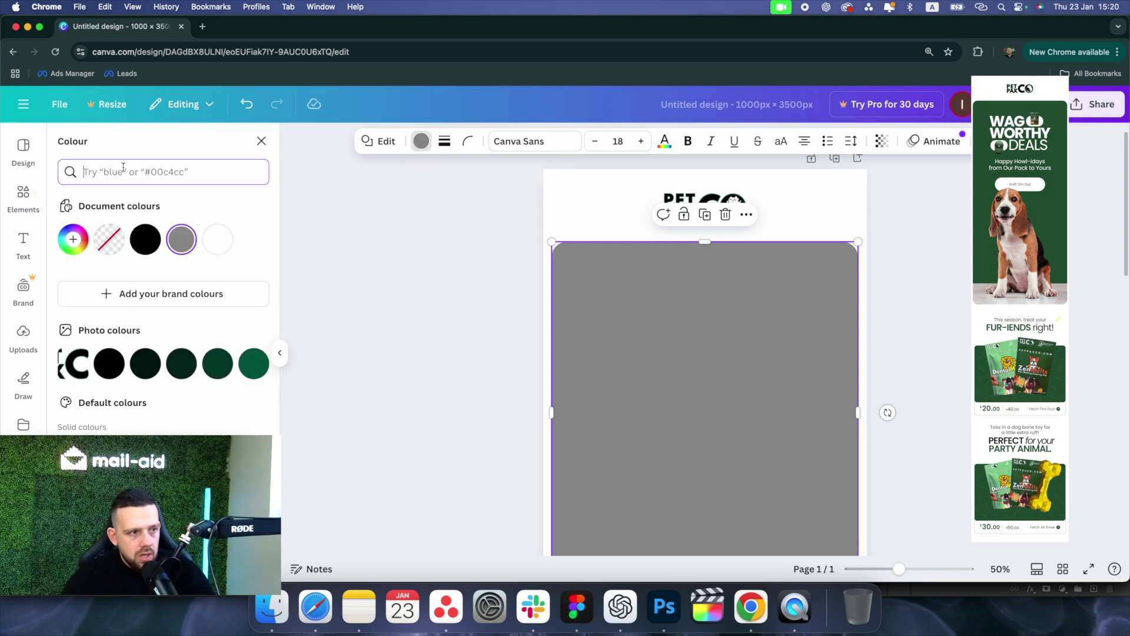
type("235637")
left_click(73, 231)
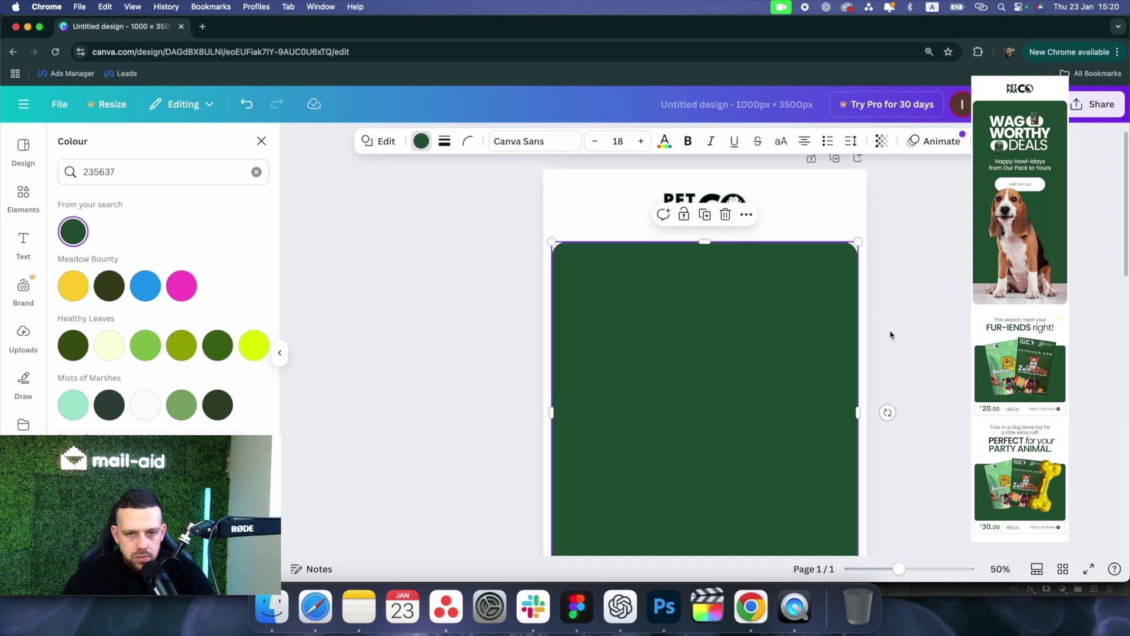
left_click(913, 324)
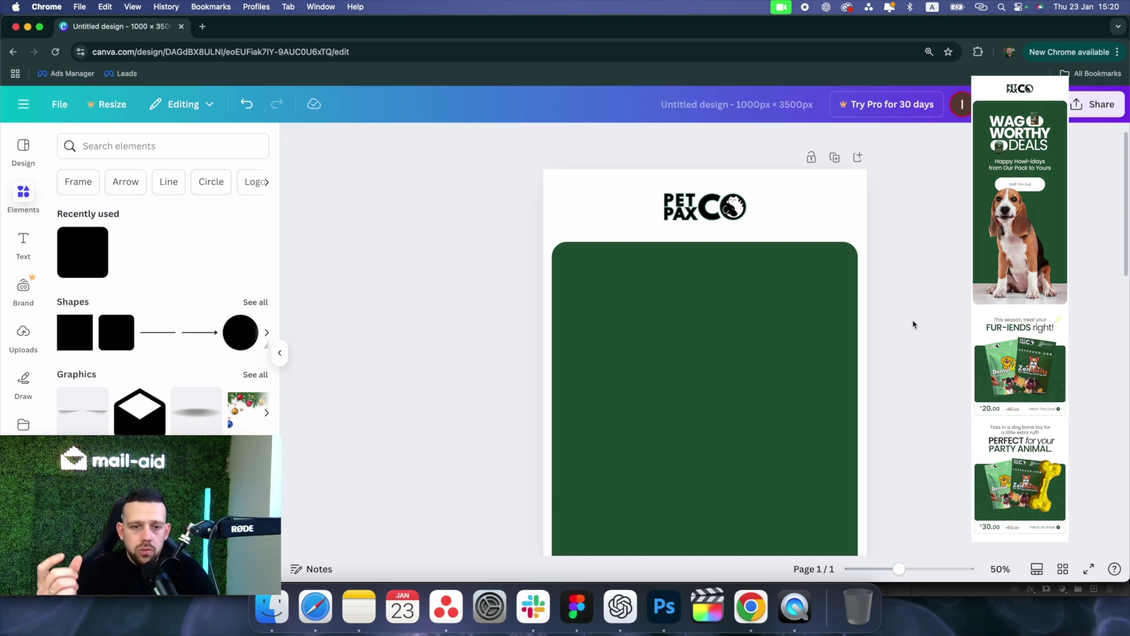
- Shorten the green hero panel slightly by raising its lower edge
left_click(714, 328)
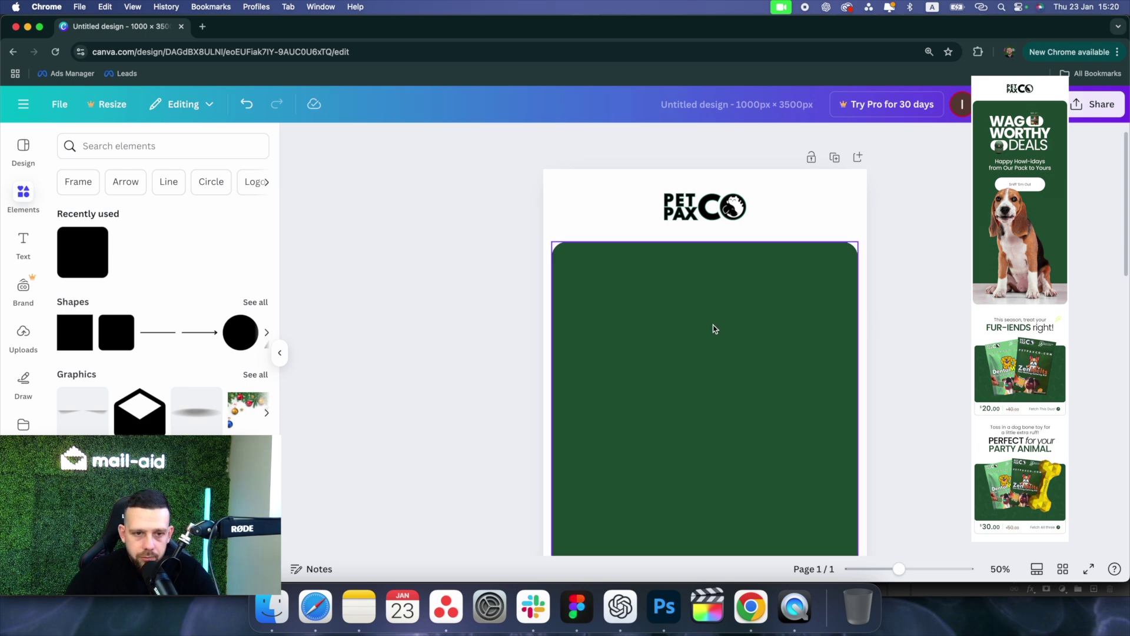
scroll(716, 342, "down", 5)
left_click(707, 411)
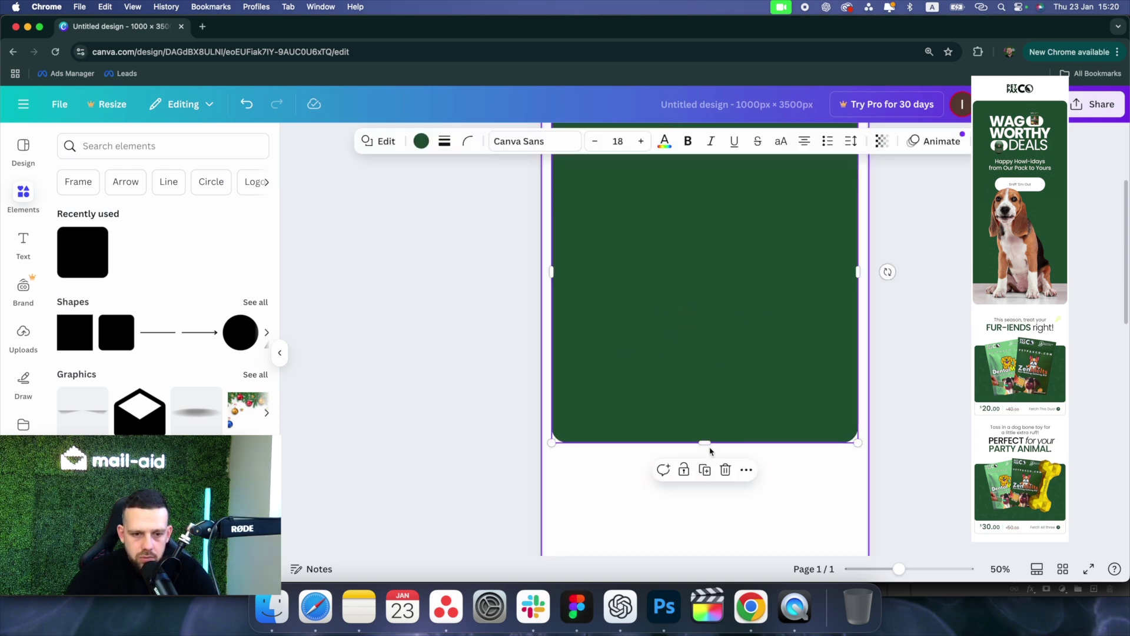
left_click_drag(706, 441, 713, 403)
scroll(866, 317, "up", 3)
left_click(327, 304)
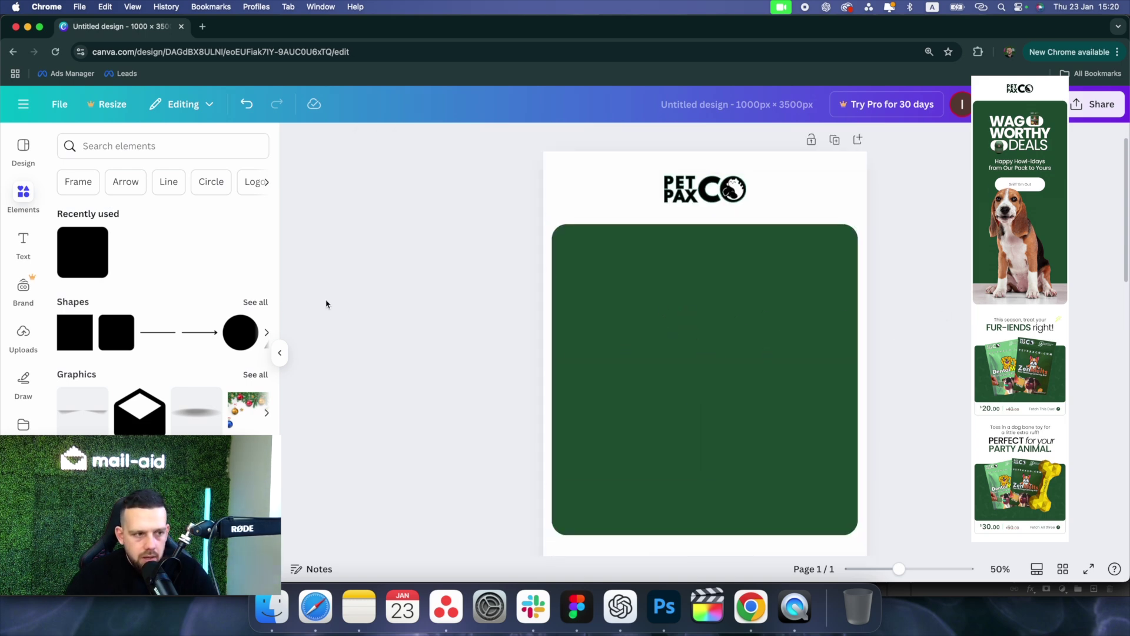
- Add a heading reading WAG and place it near the upper-left part of the green hero panel
left_click(25, 170)
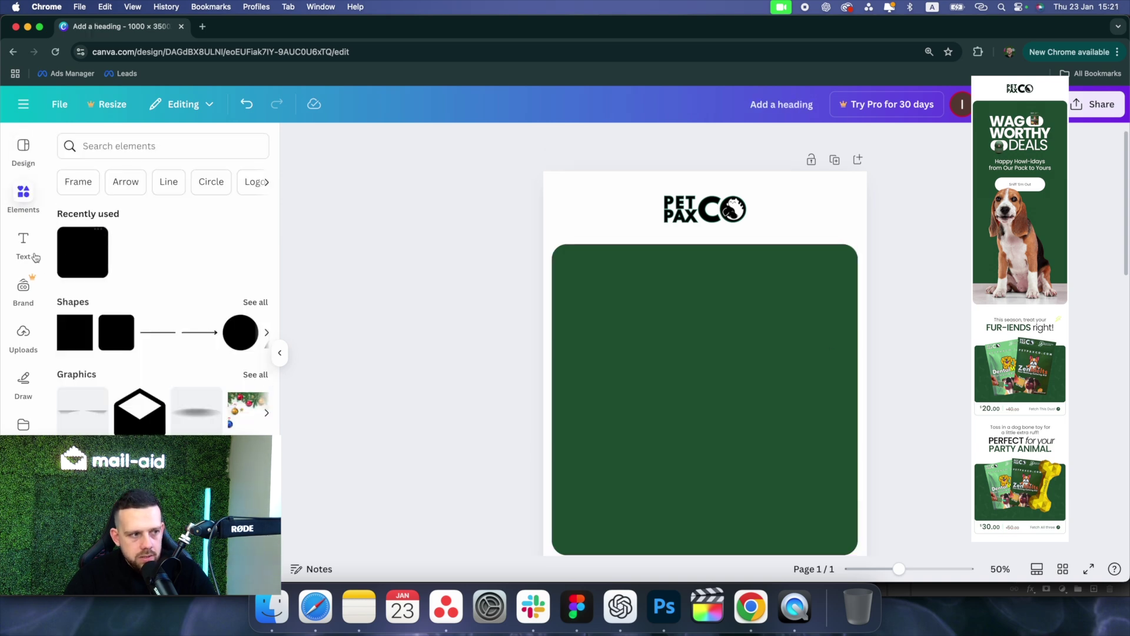
left_click(36, 257)
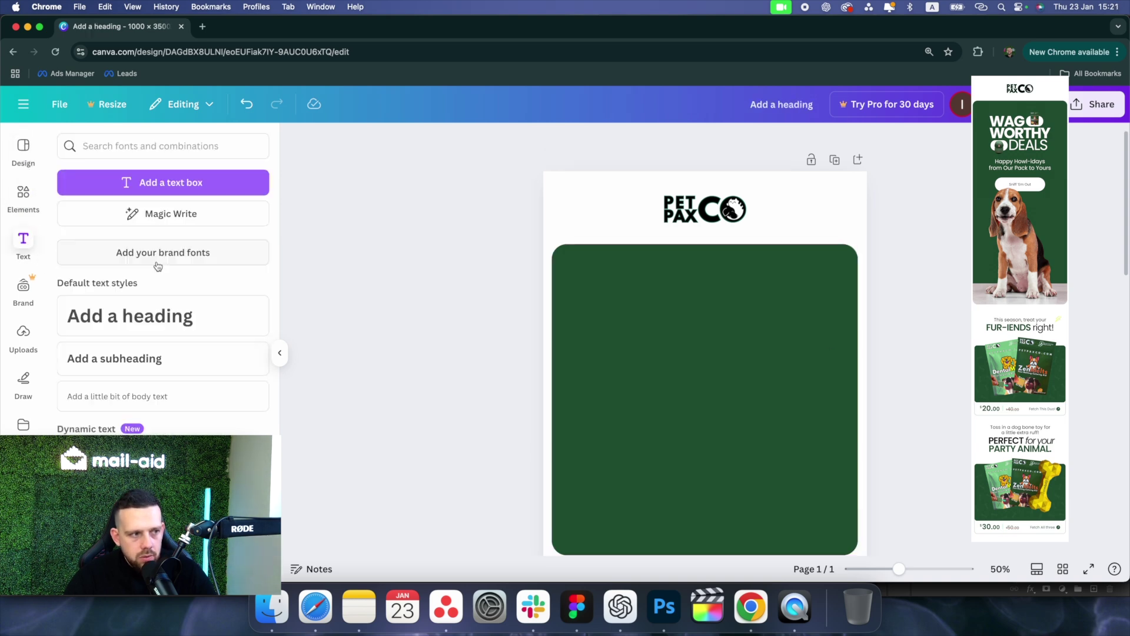
left_click(169, 316)
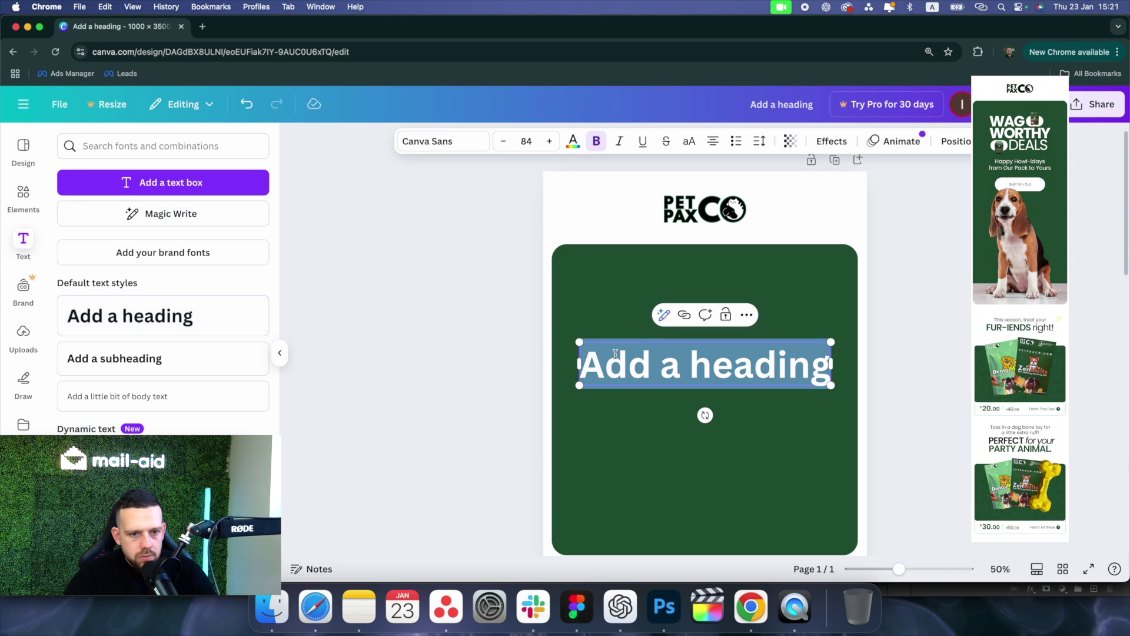
left_click(646, 356)
key("super+a")
type("WAG")
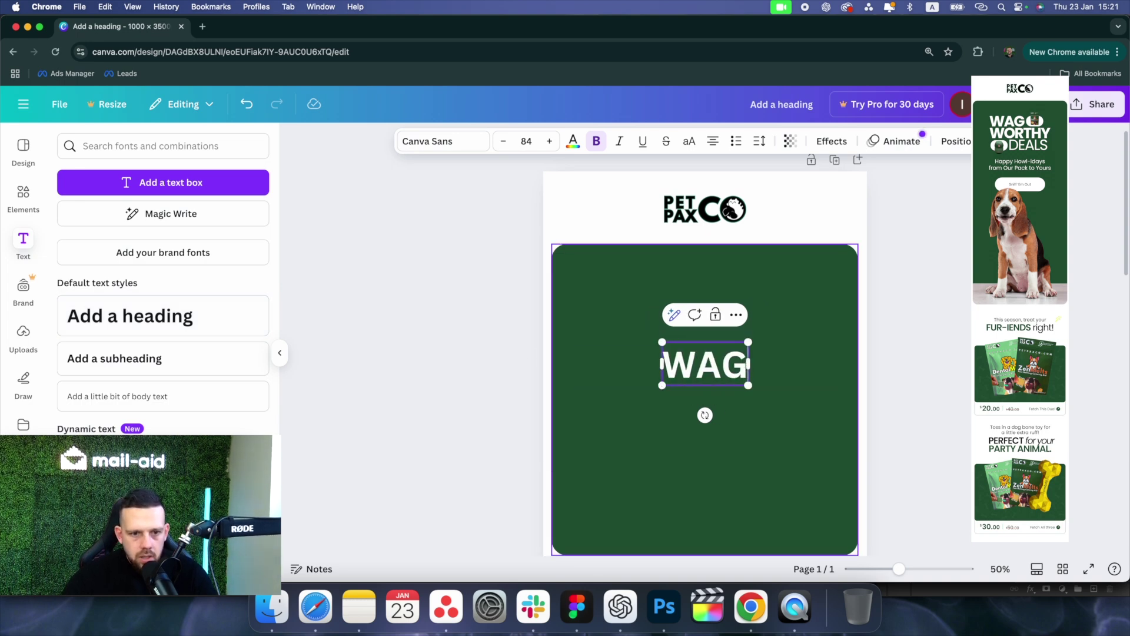
left_click_drag(700, 374, 627, 306)
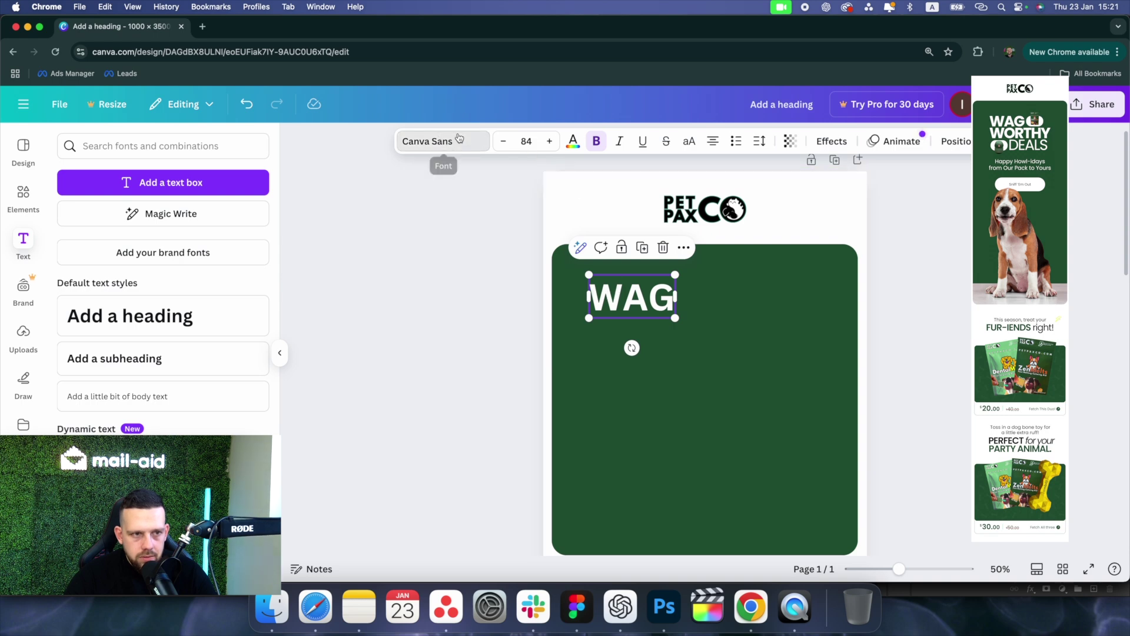
- Set the WAG heading's font to Poppins Bold and nudge it slightly inward on the green panel
left_click(439, 142)
left_click(177, 195)
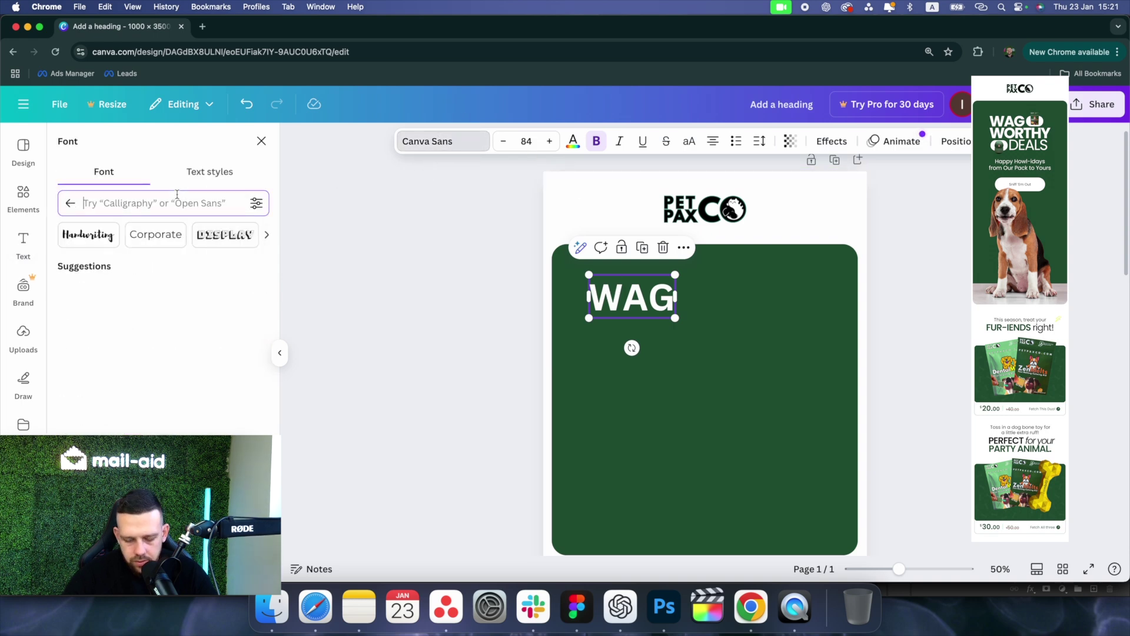
type("pop")
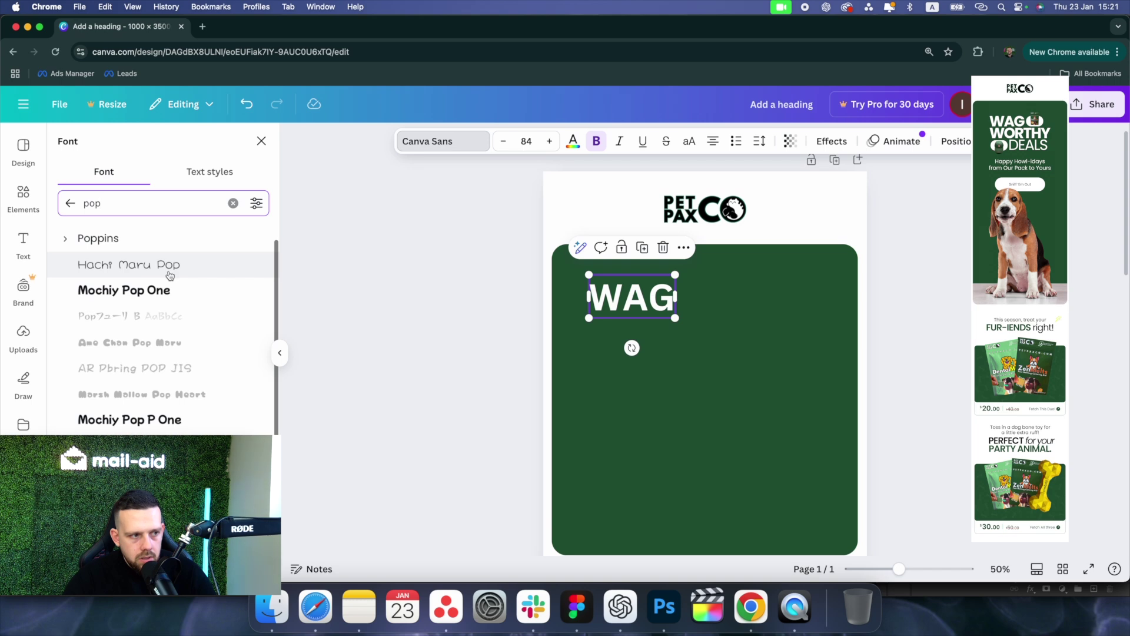
left_click(103, 241)
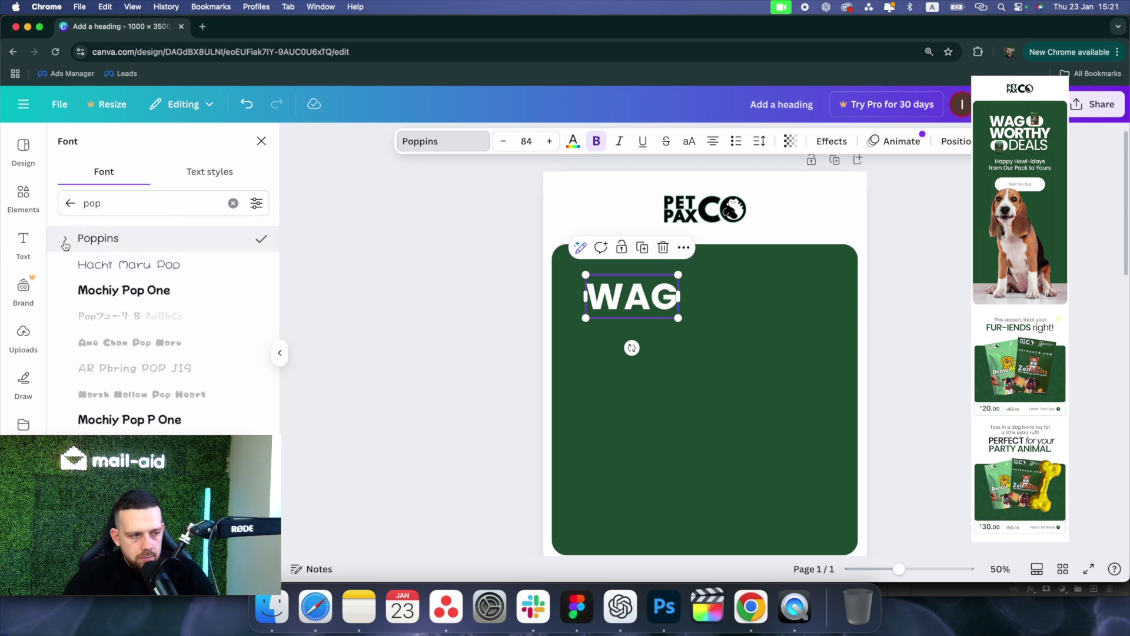
left_click(65, 241)
scroll(168, 421, "down", 1)
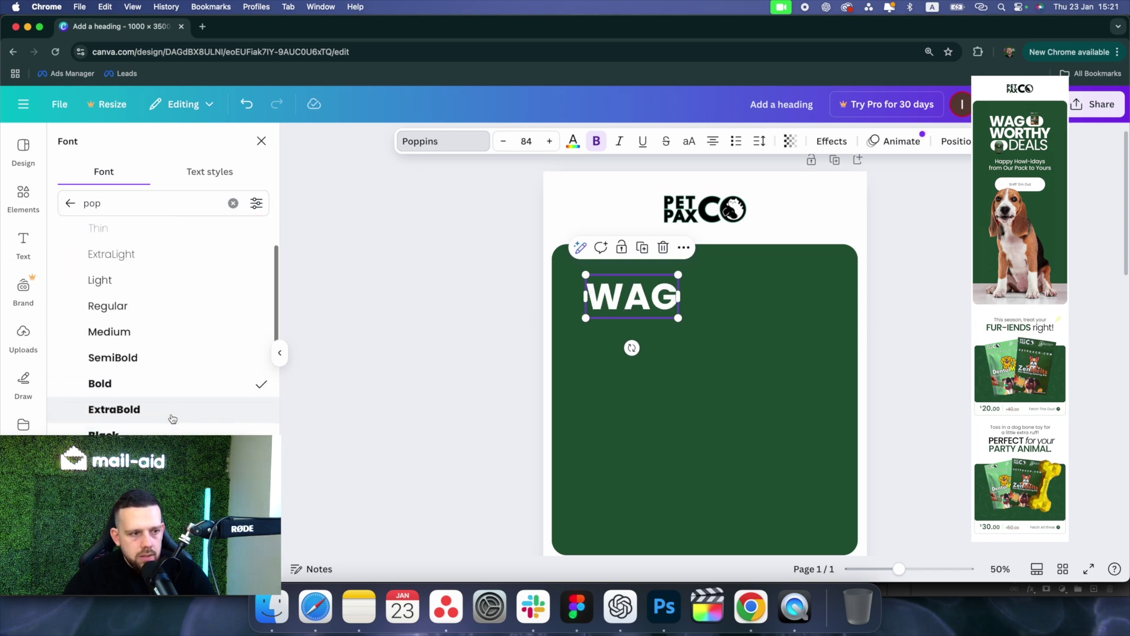
left_click(159, 427)
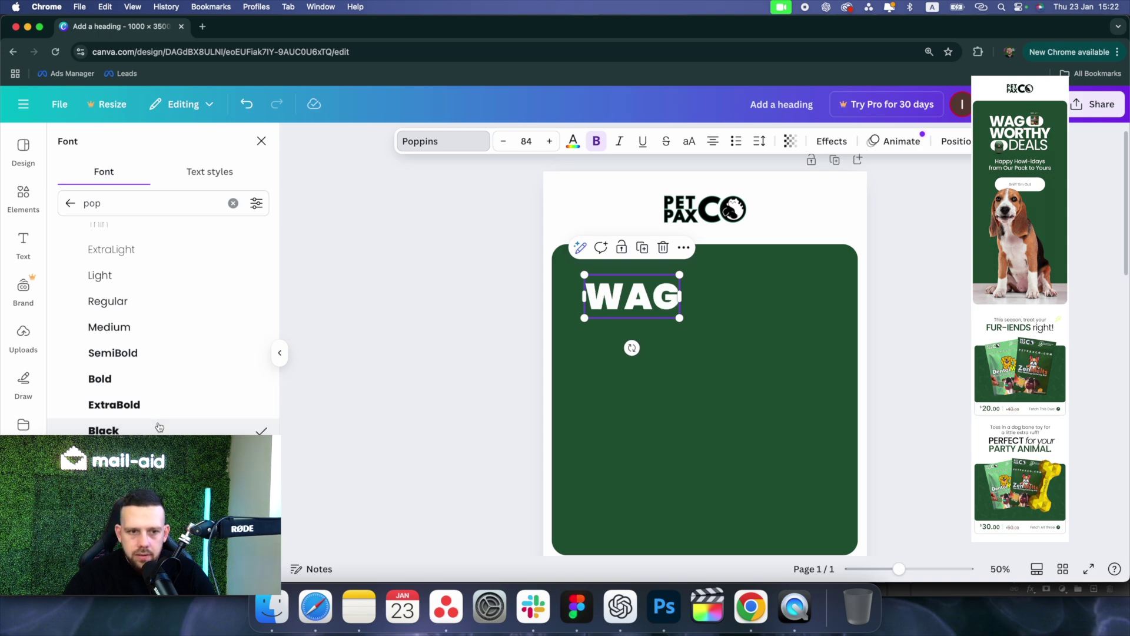
left_click(144, 401)
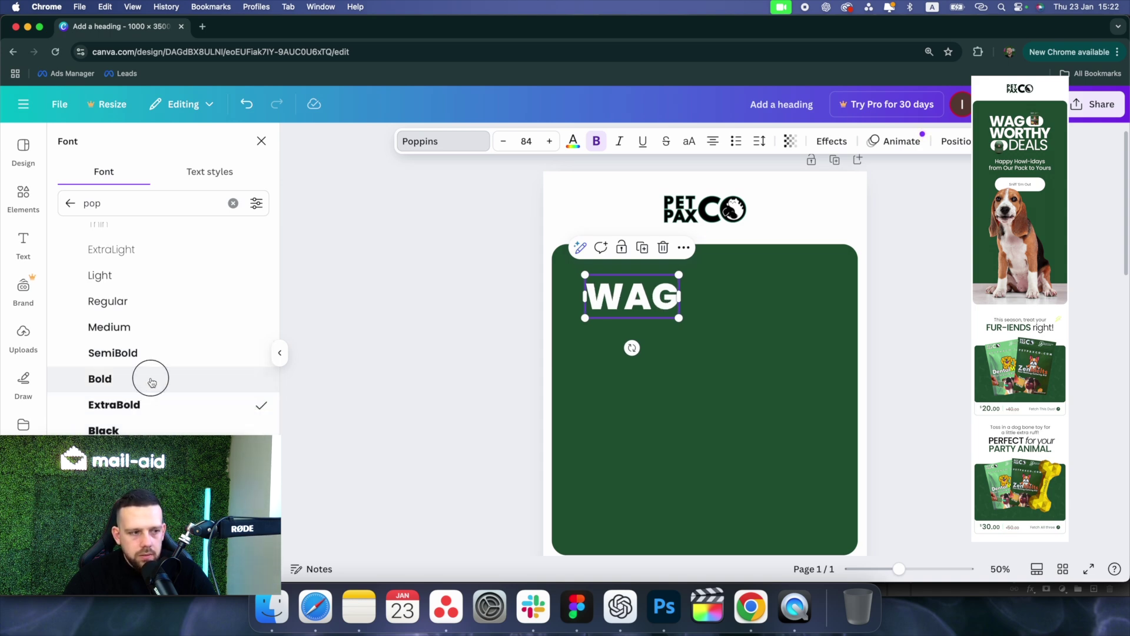
left_click(846, 323)
left_click_drag(605, 296, 629, 303)
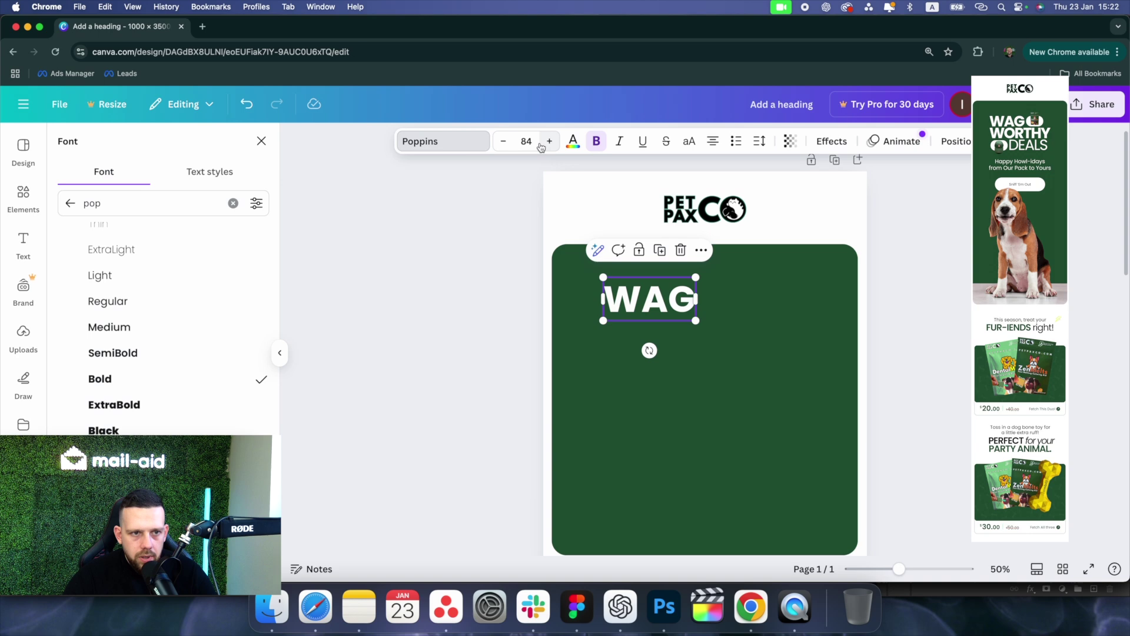
- Set the WAG heading's font size to 120 and raise it slightly within the green panel
left_click(526, 141)
type("120")
key("Return")
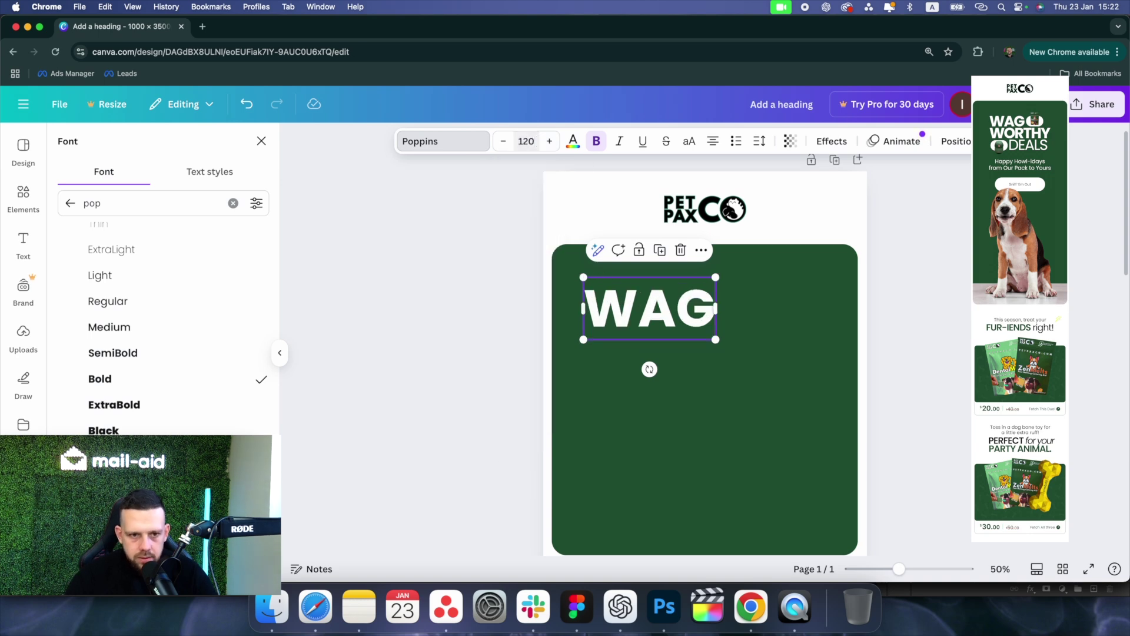
left_click(849, 326)
left_click_drag(672, 312, 670, 311)
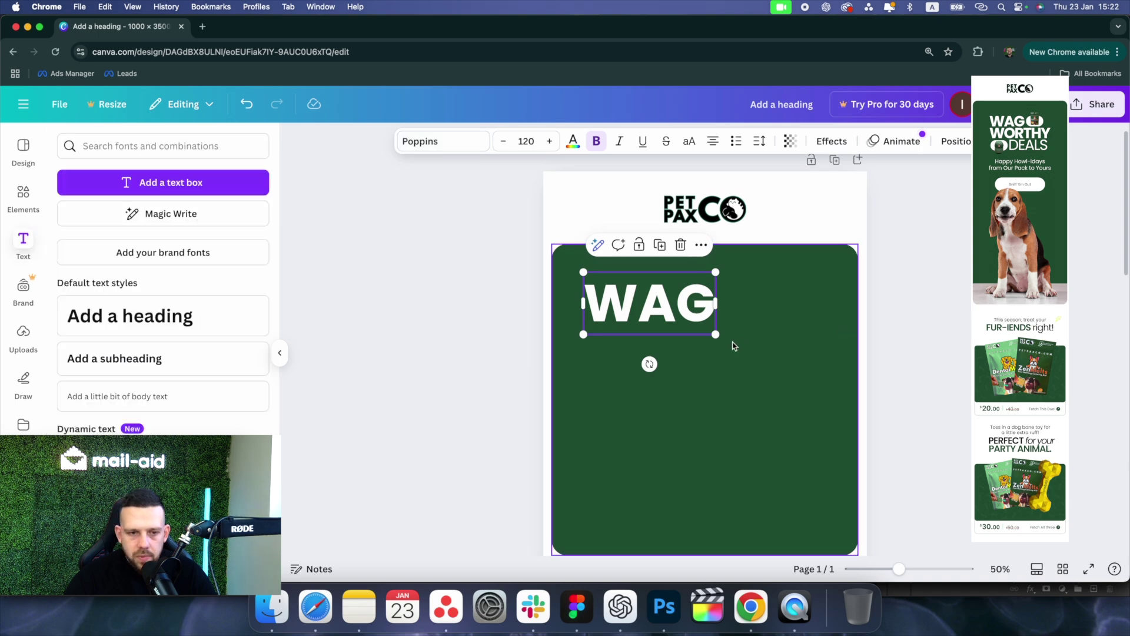
left_click(864, 350)
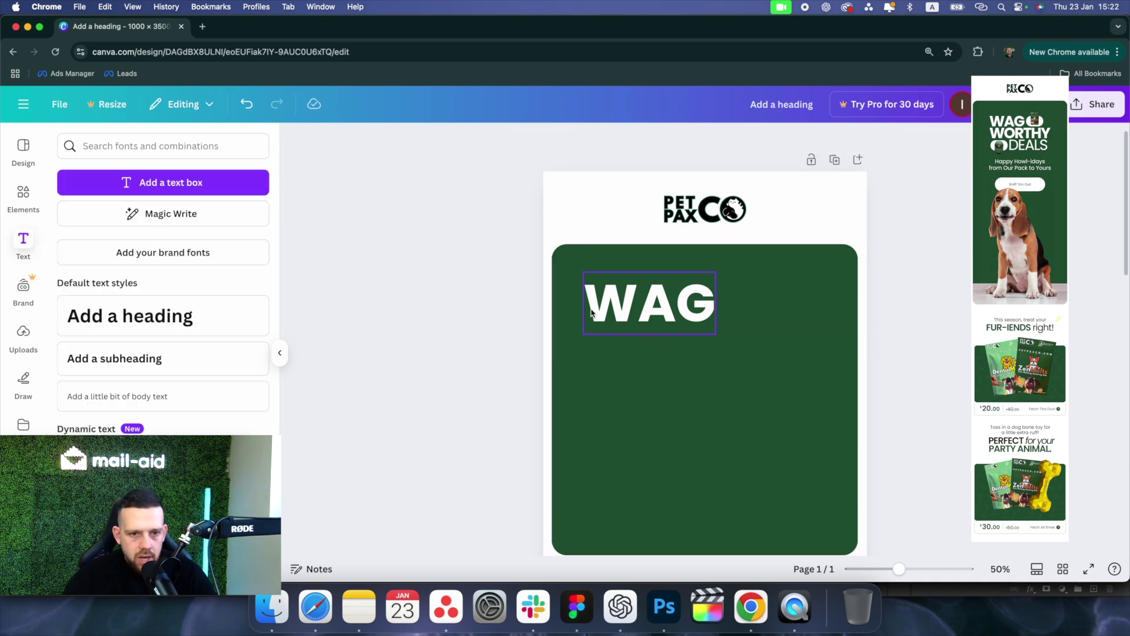
- Add a rounded square shape beside the WAG heading and fill it with white
left_click(31, 191)
left_click(85, 255)
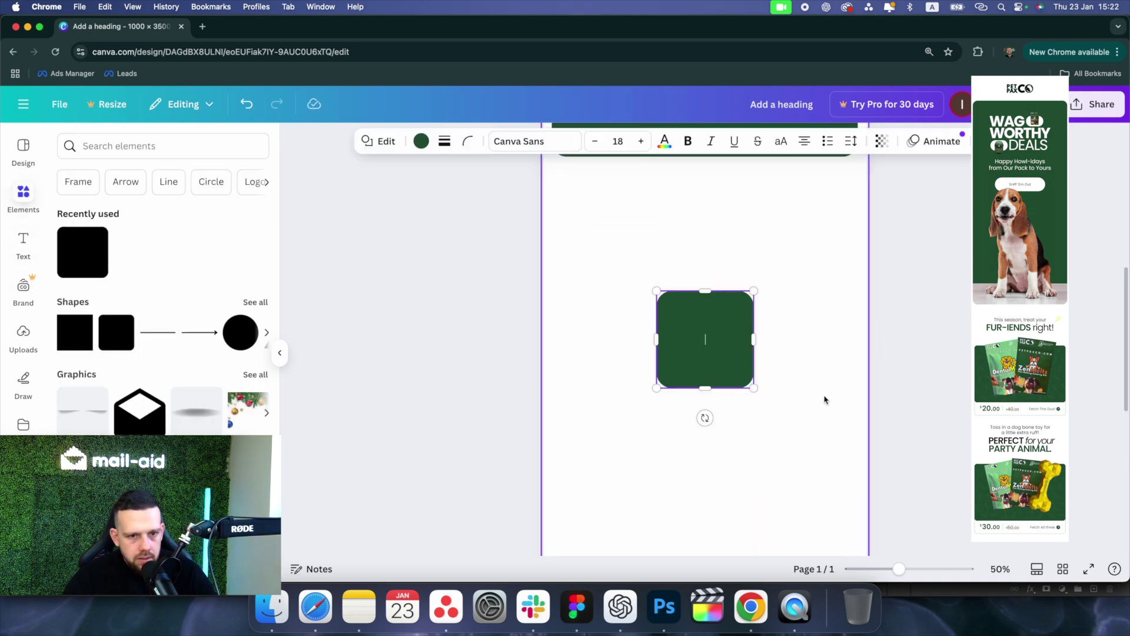
left_click_drag(716, 363, 797, 358)
left_click(421, 141)
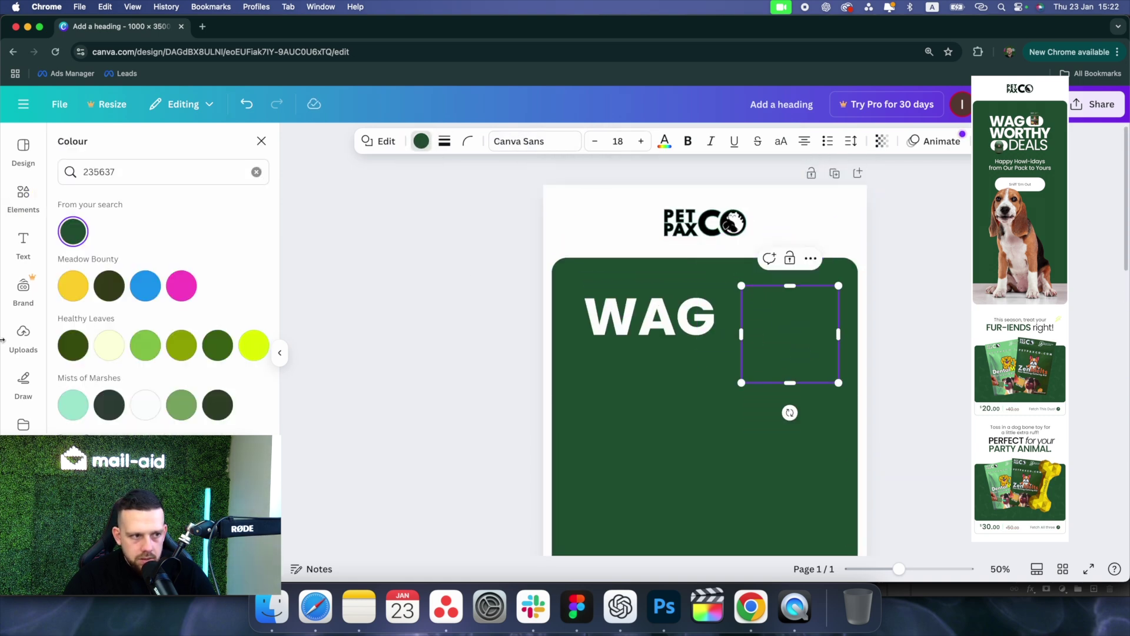
left_click(147, 405)
left_click(799, 374)
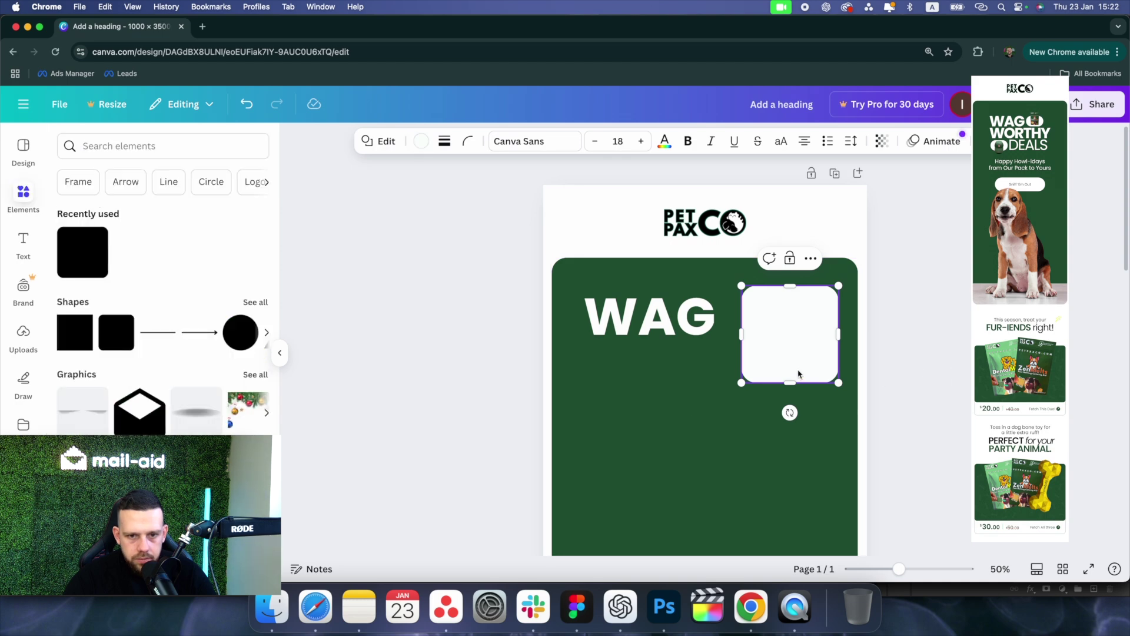
- Shrink the white shape to a small pill shorter than the WAG lettering and align it vertically just after the word
left_click_drag(838, 382, 789, 322)
left_click_drag(776, 314, 762, 322)
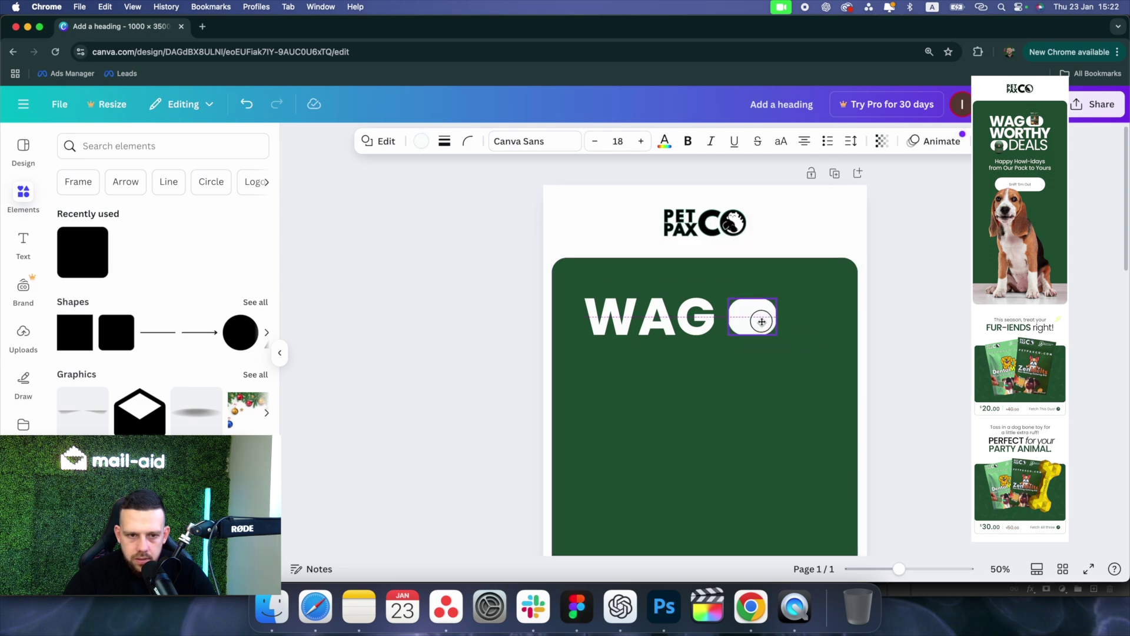
left_click(815, 323)
- Group the WAG heading with the white pill and centre the group horizontally on the green panel
left_click(697, 318)
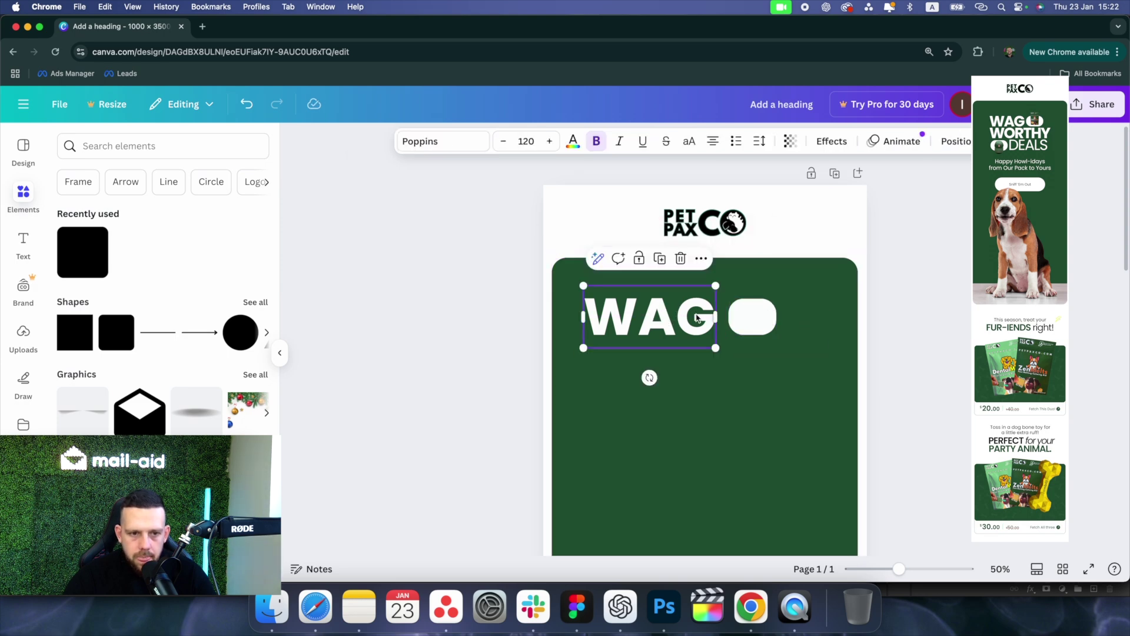
left_click(751, 328, "shift")
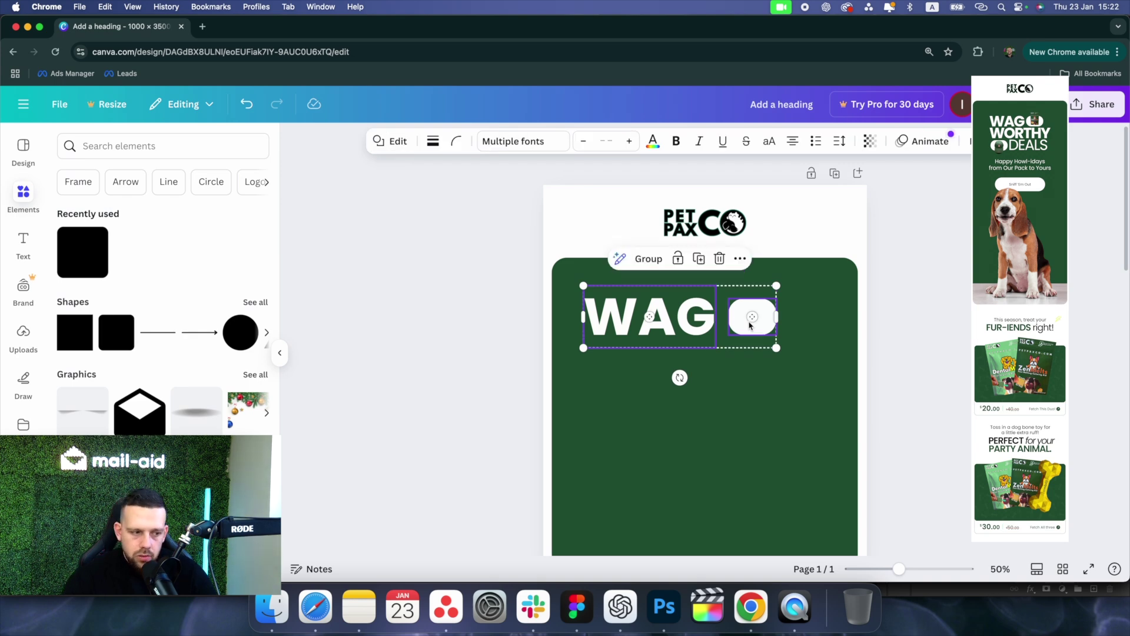
key("super+g")
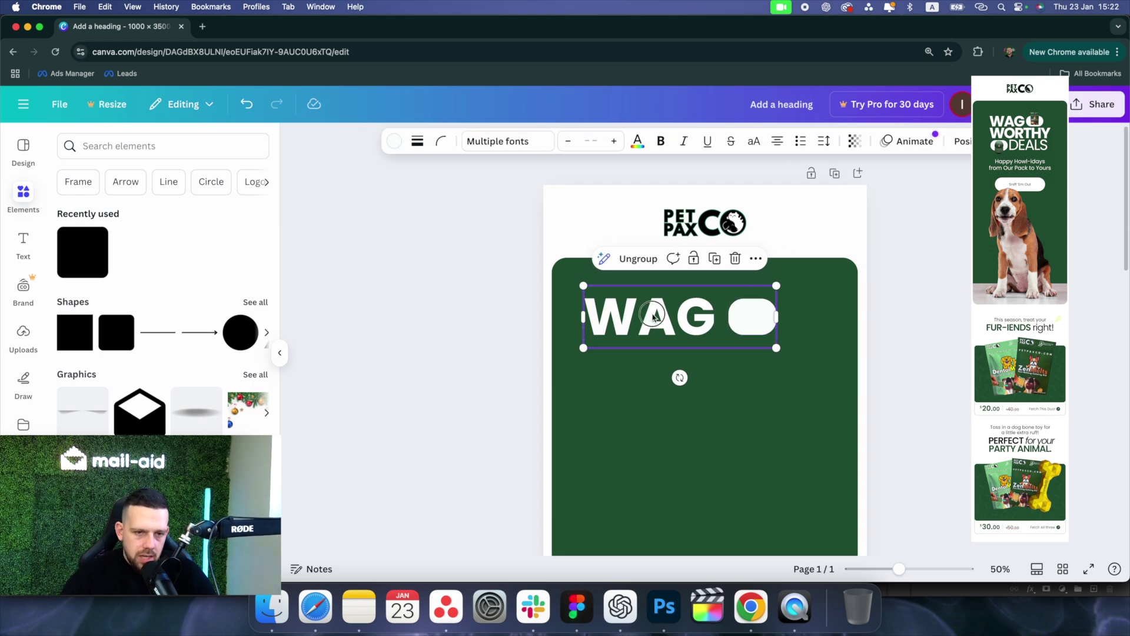
left_click_drag(653, 316, 671, 318)
left_click(940, 324)
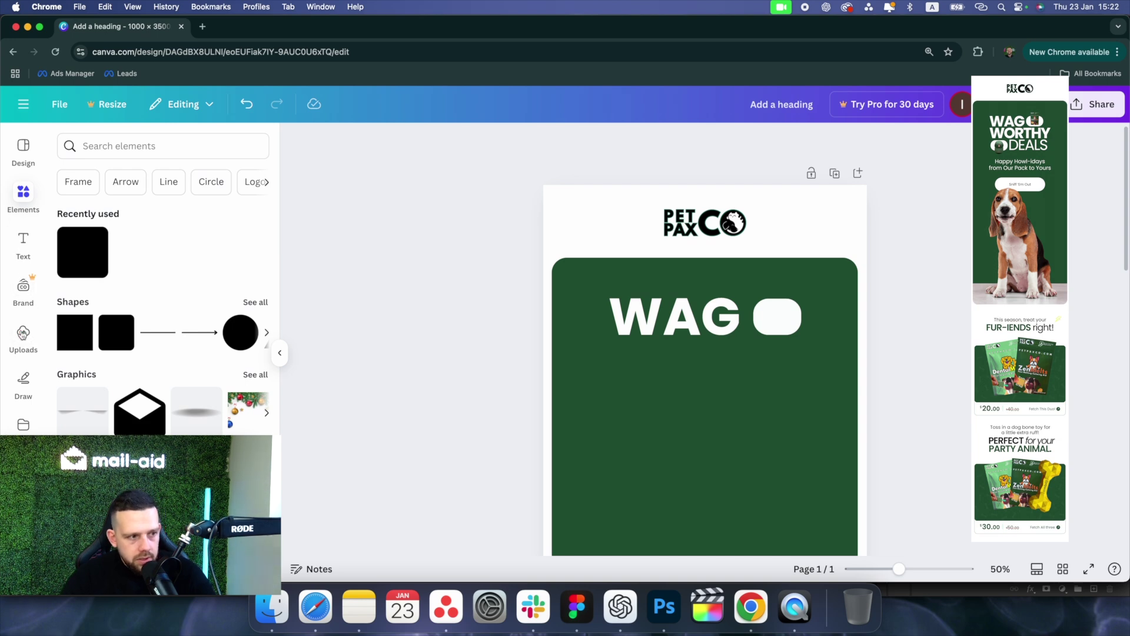
- Add the uploaded Zen Melts pouch image and place it at small size over the white pill
left_click(23, 333)
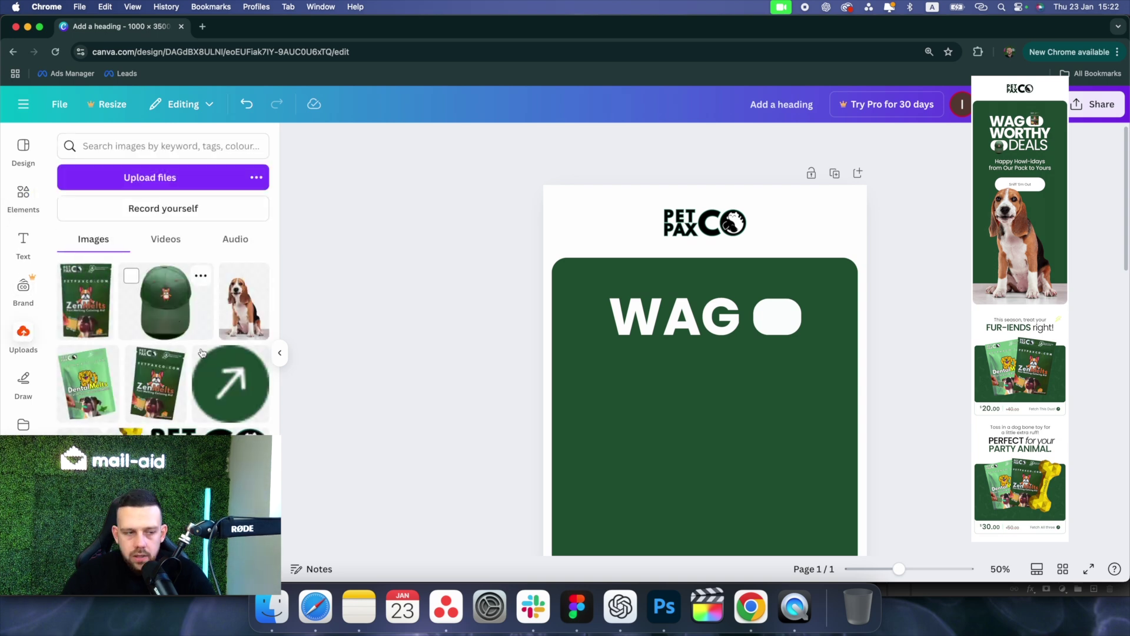
left_click(89, 323)
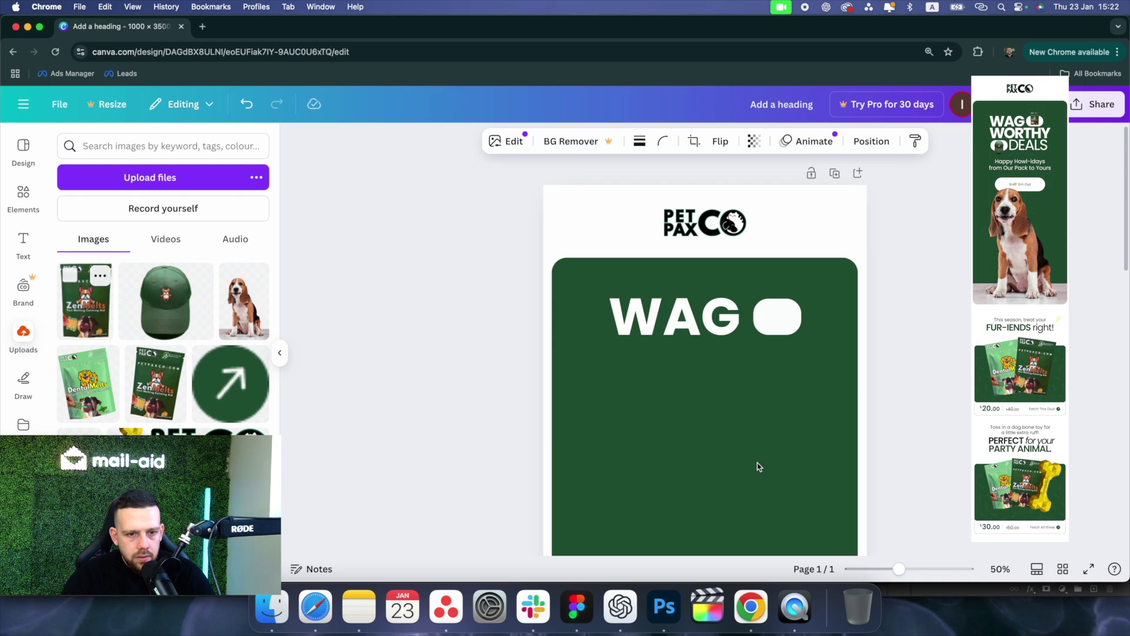
left_click_drag(719, 365, 762, 229)
left_click(795, 272)
scroll(795, 275, "up", 2)
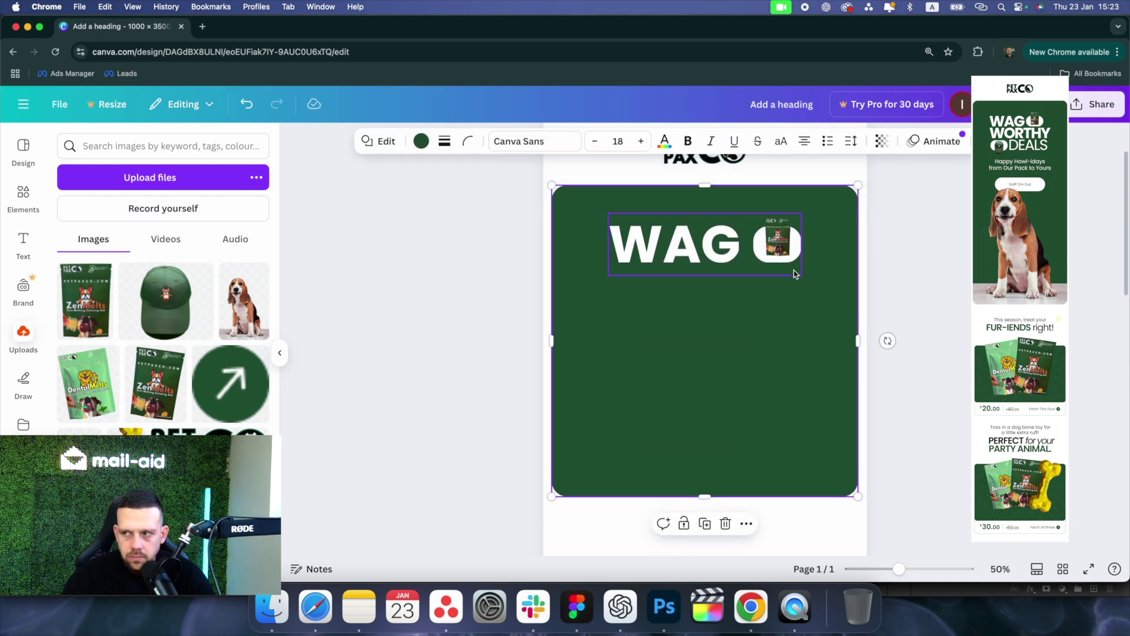
- Ungroup the WAG row to widen the white pill slightly behind the pouch, and regroup the row centred on the panel
right_click(722, 276)
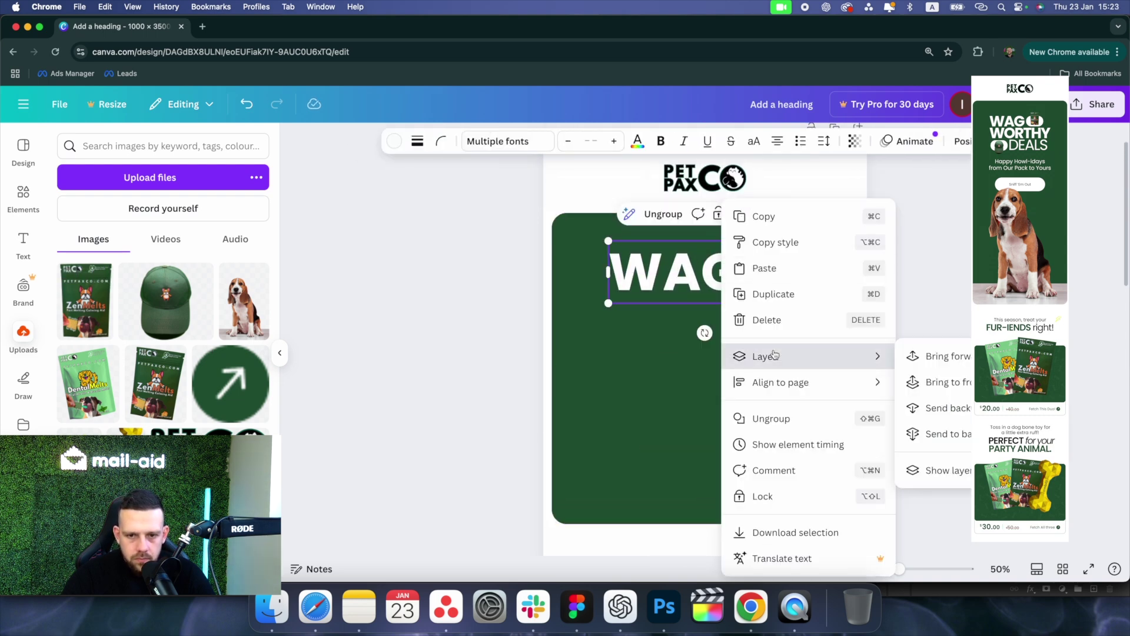
left_click(771, 418)
left_click(782, 272)
left_click_drag(803, 286, 775, 272)
left_click(777, 318)
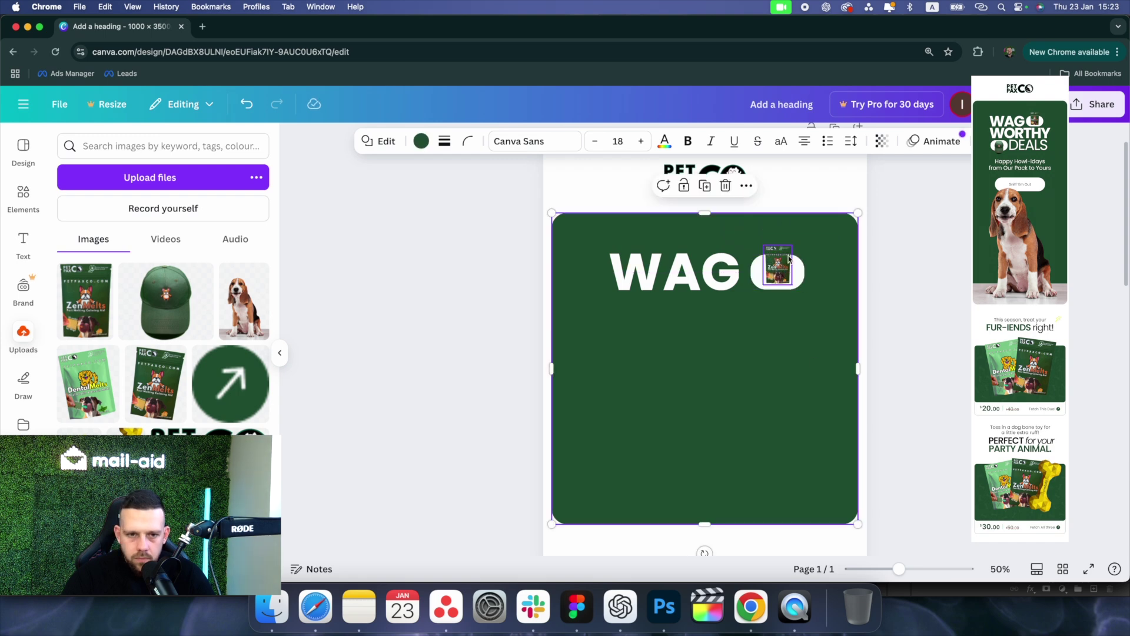
left_click(771, 272)
right_click(763, 273)
left_click(671, 310)
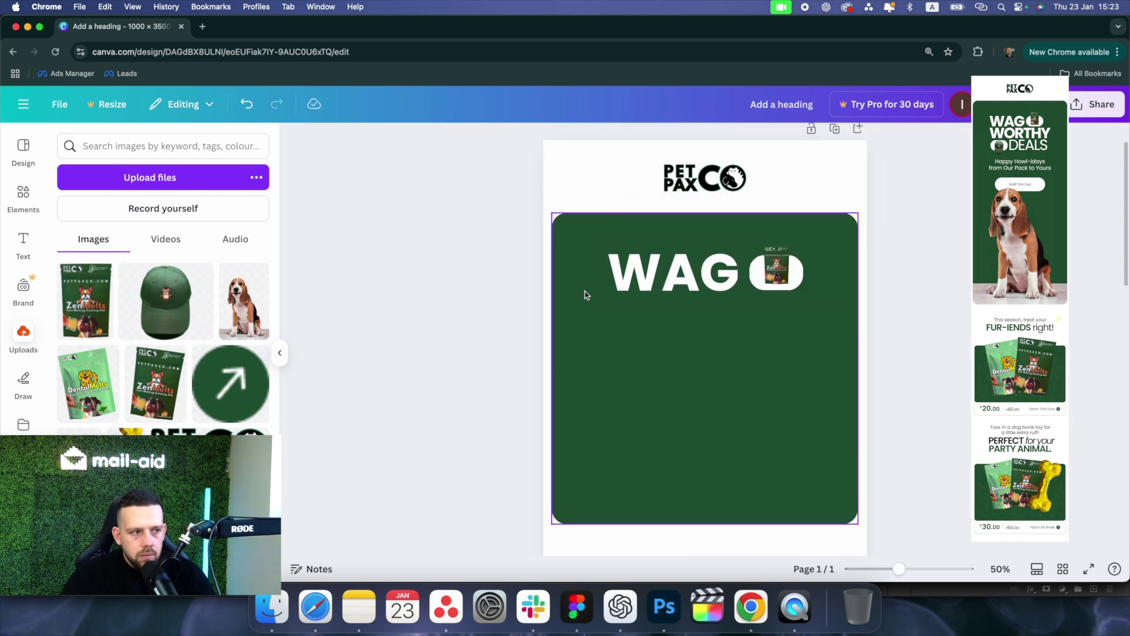
- Add a second heading below the WAG row and set its font to Poppins
left_click(23, 245)
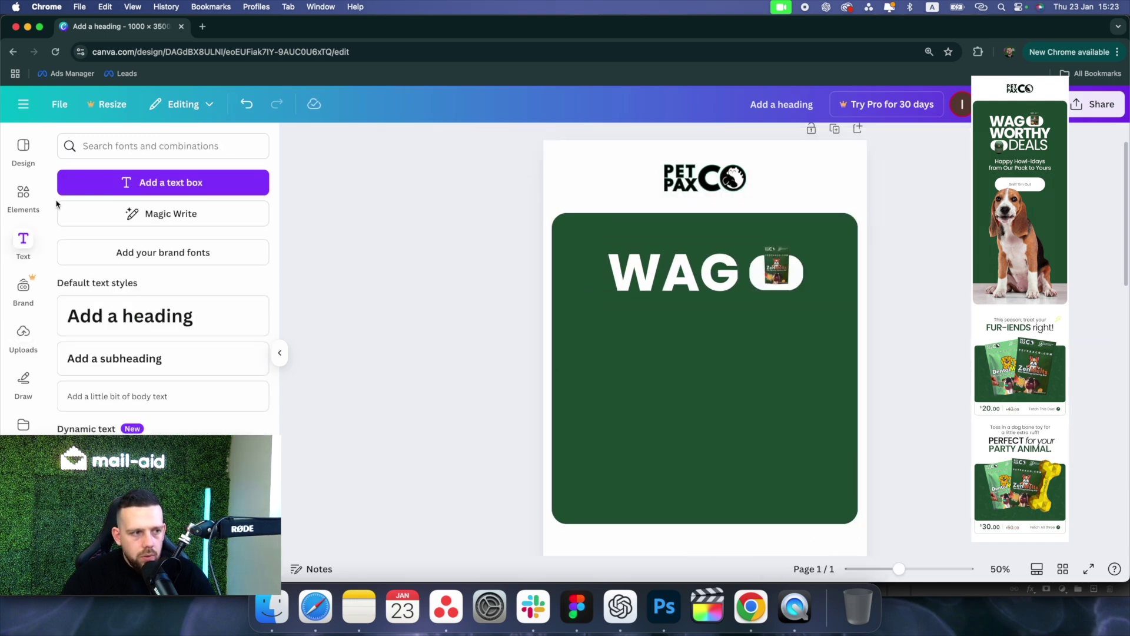
left_click(149, 182)
left_click(643, 363)
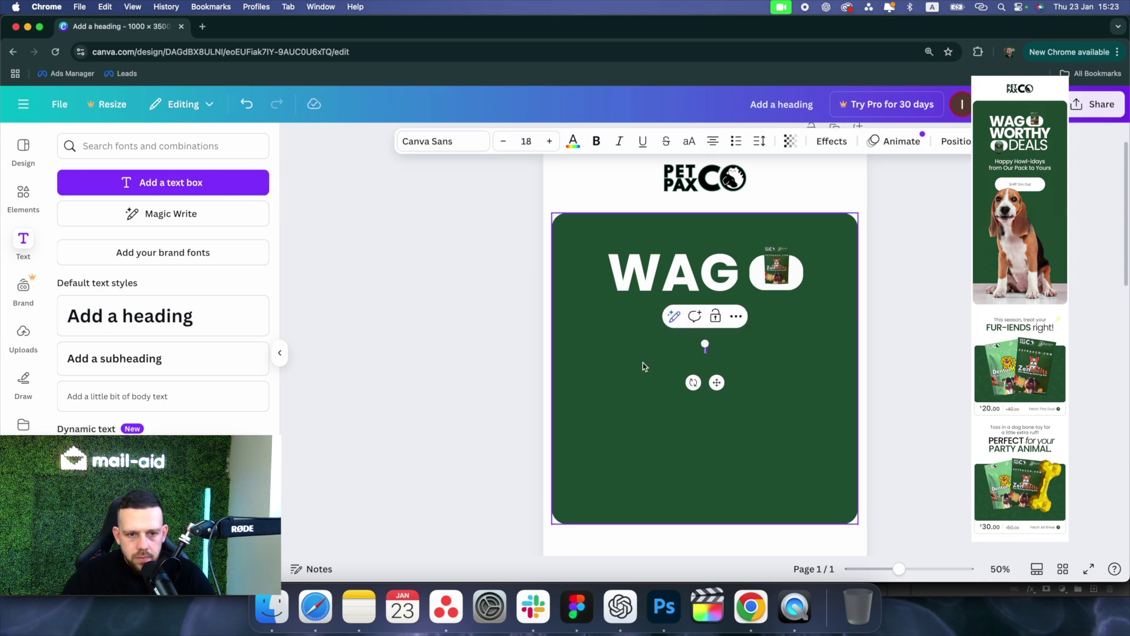
left_click(144, 337)
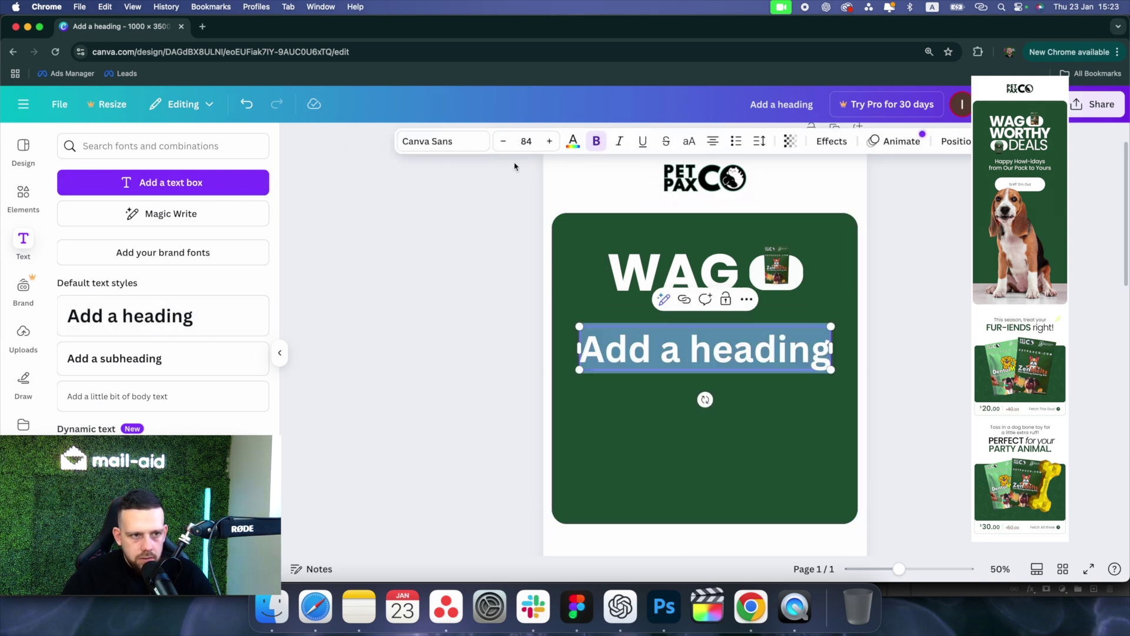
left_click(465, 146)
scroll(119, 236, "up", 3)
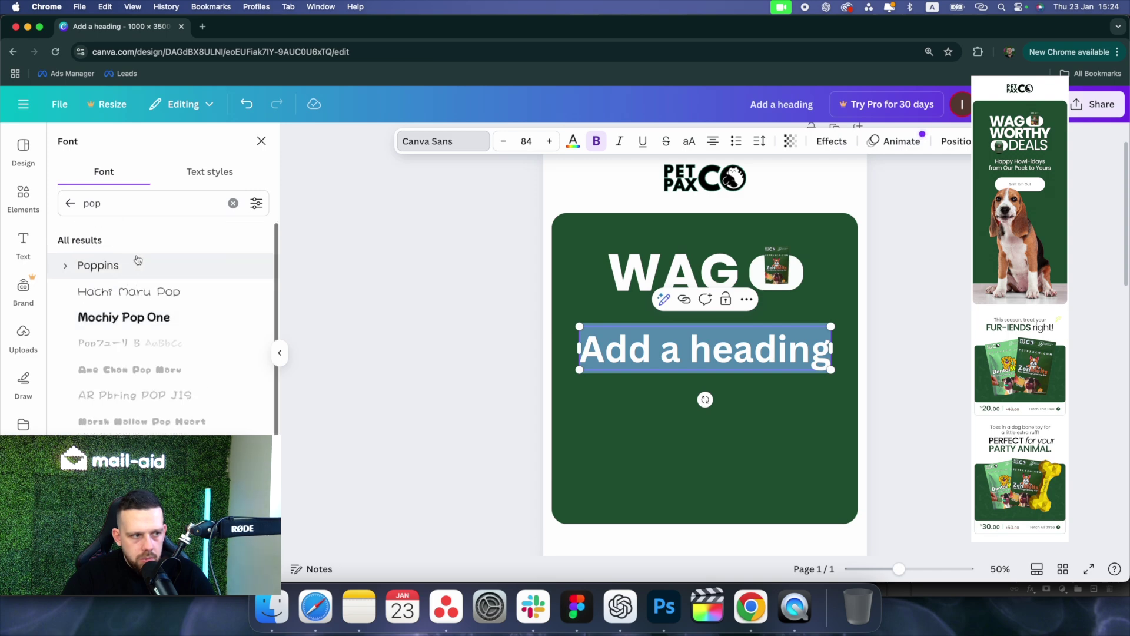
left_click(134, 263)
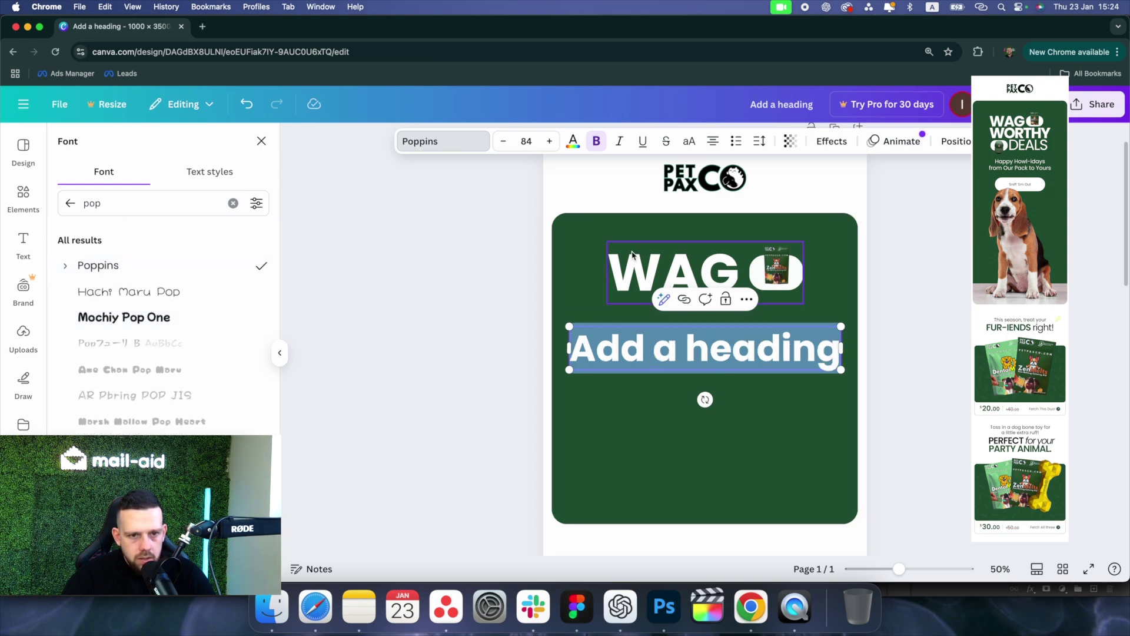
key("Escape")
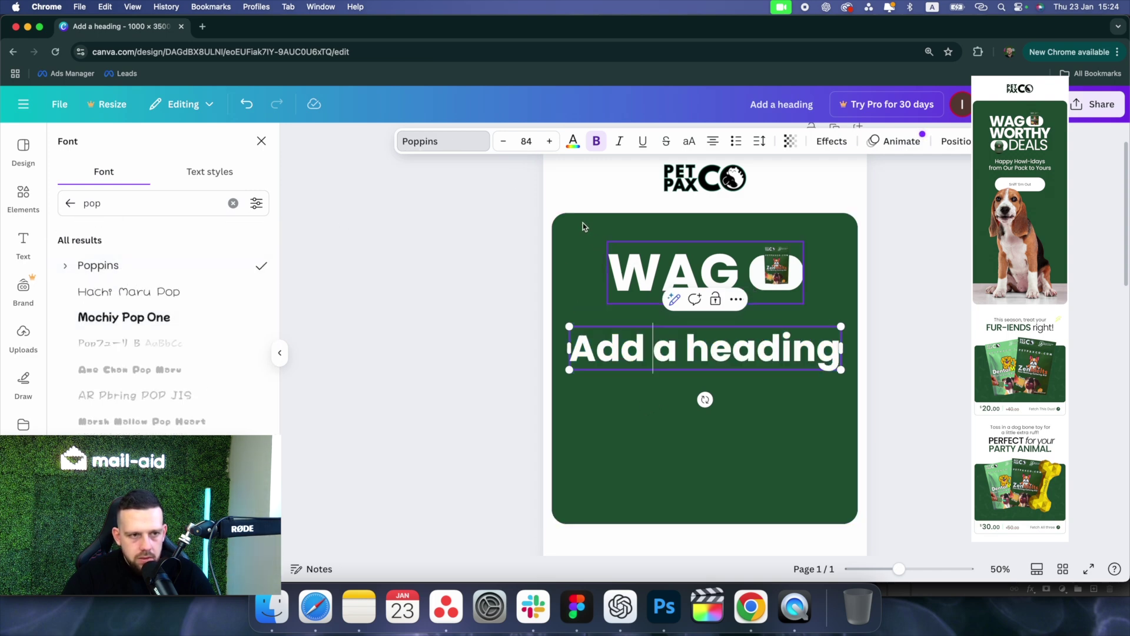
- Replace the second heading's text with WORTHY, and add a copy below it reading DEALS in Poppins Light
left_click(653, 343)
key("super+a")
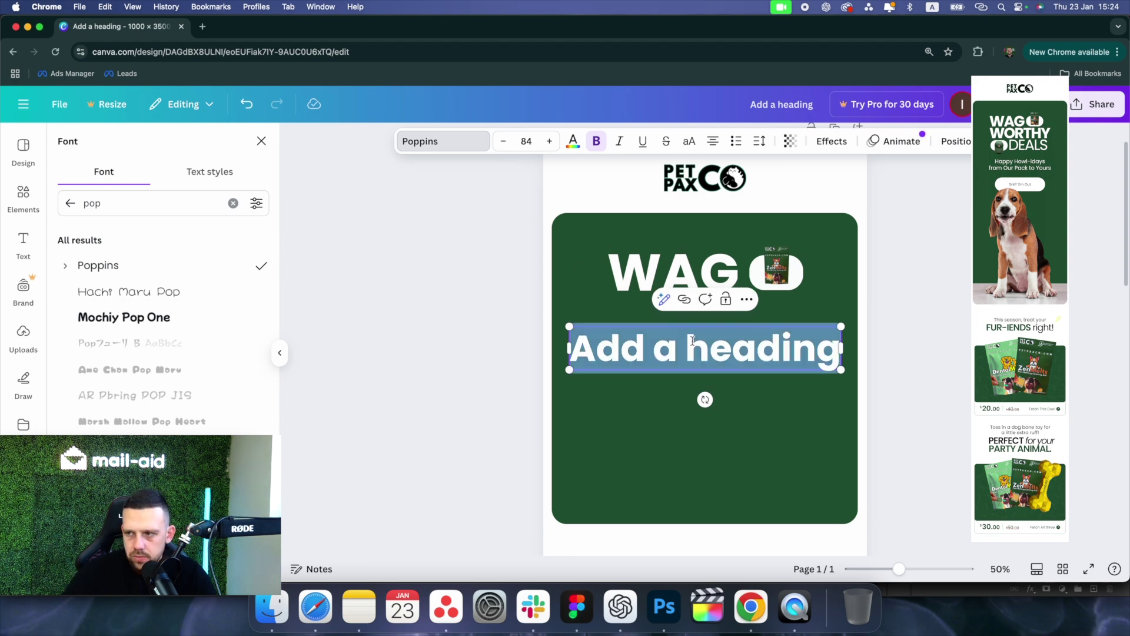
type("WORTHY")
key("super+d")
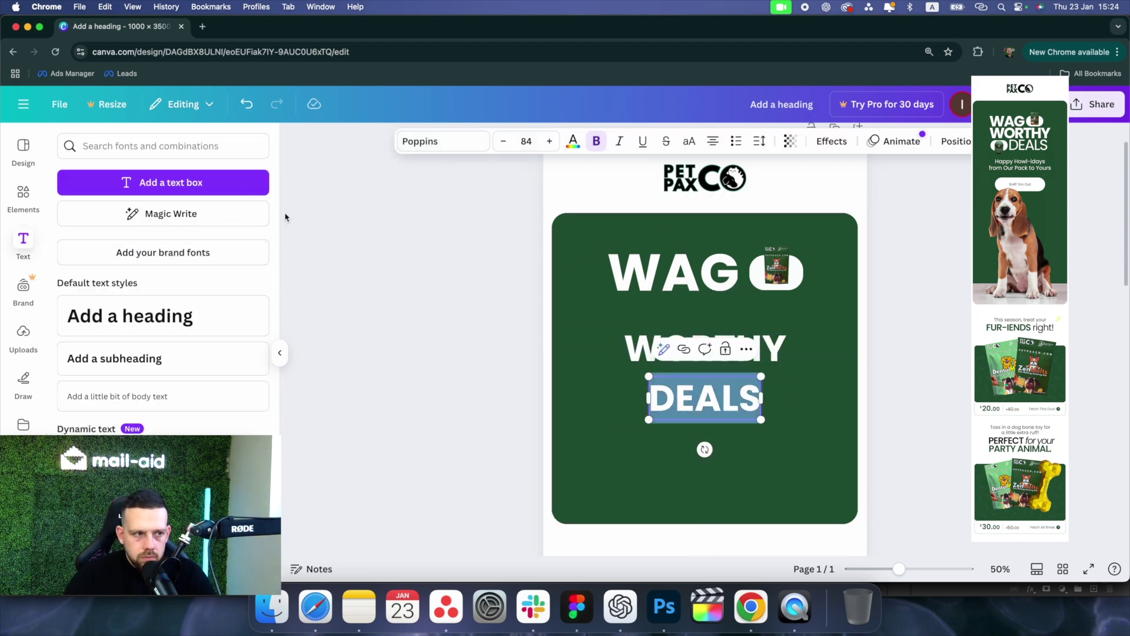
left_click(443, 140)
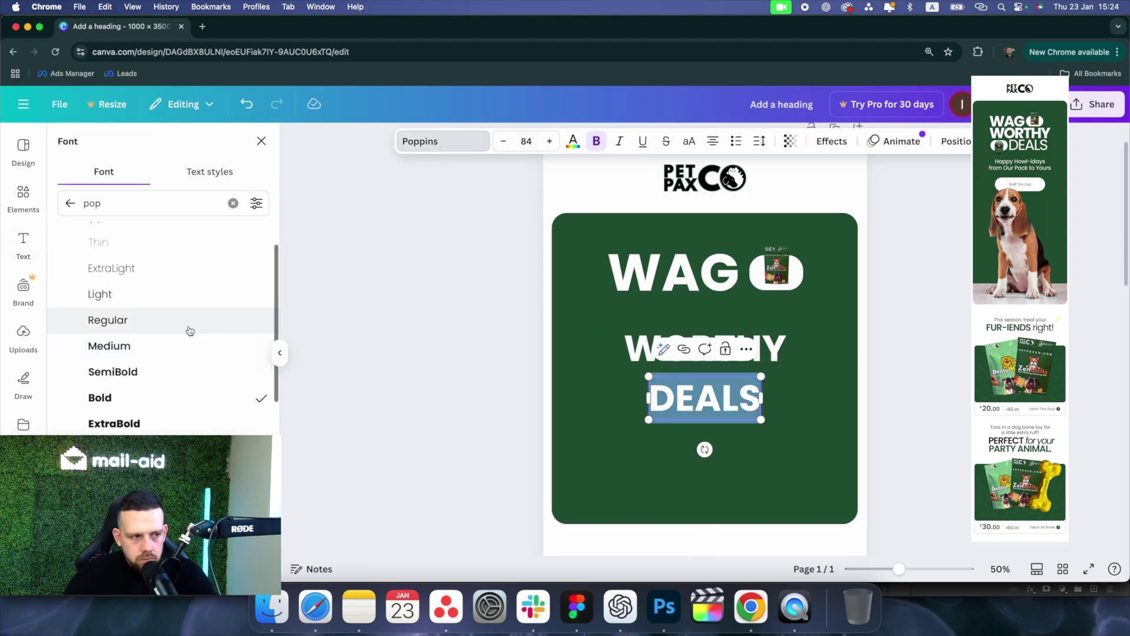
left_click(177, 295)
- Enlarge WORTHY and DEALS, placing WORTHY directly under the WAG row and DEALS beneath it, aligned with WORTHY's right edge
left_click(705, 348)
left_click(525, 141)
left_click_drag(707, 357, 707, 323)
left_click(706, 384)
left_click(526, 141)
left_click_drag(729, 406, 770, 369)
left_click(907, 336)
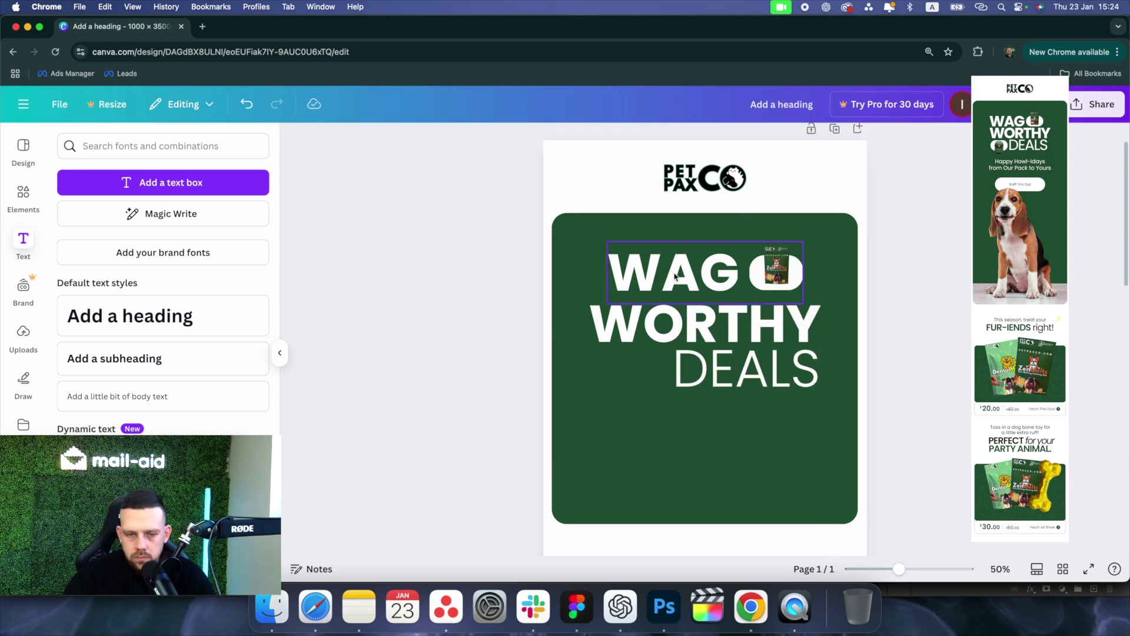
- Scale up the grouped WAG row slightly so its width comes close to that of WORTHY
left_click(789, 290)
left_click_drag(606, 240, 595, 236)
left_click_drag(807, 237, 820, 231)
left_click(964, 300)
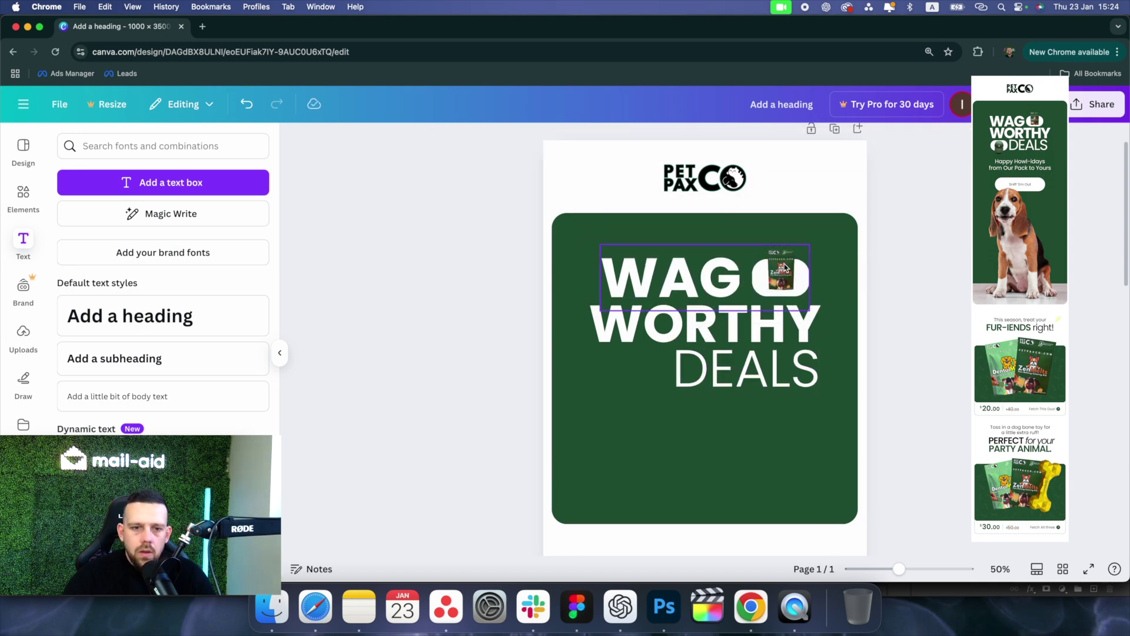
- Ungroup the WAG row and place a copy of its white pill and pouch to the left of DEALS
left_click(706, 270)
right_click(706, 270)
left_click(790, 393)
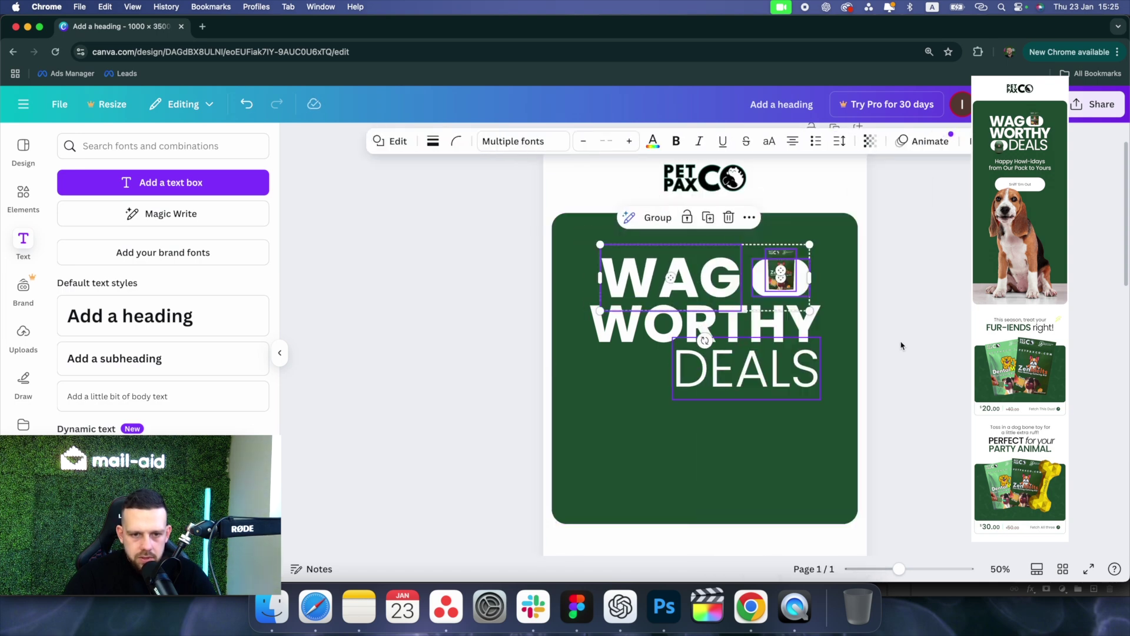
left_click(901, 344)
left_click(784, 270)
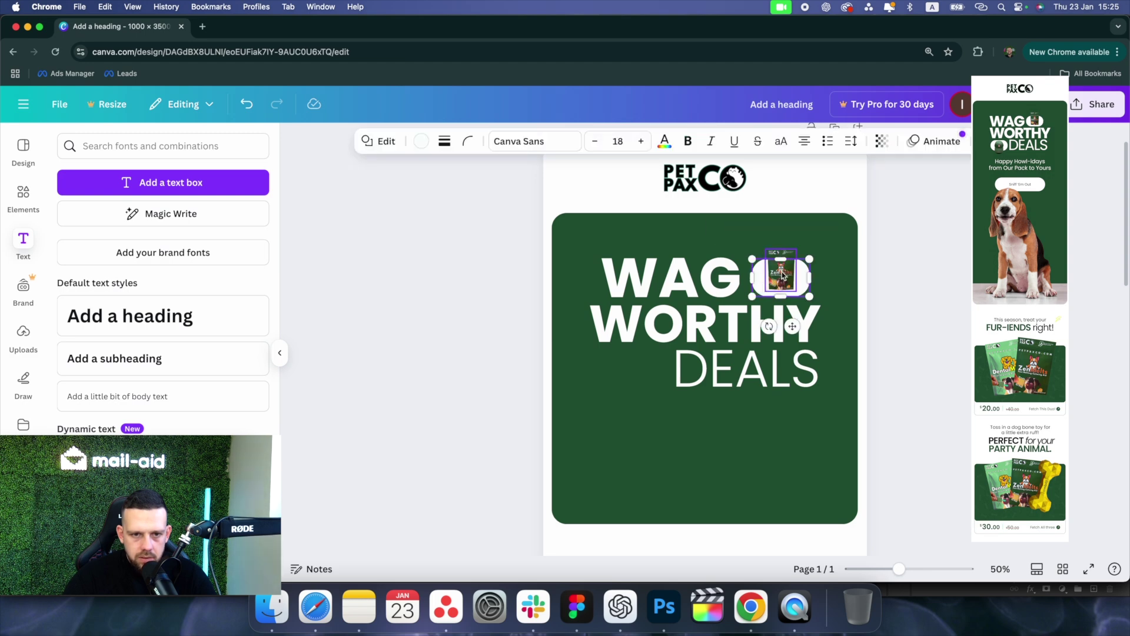
left_click_drag(783, 274, 620, 373)
left_click(644, 408)
- Delete the copied pouch and place the uploaded green cap image, scaled down, over the white pill beside DEALS
left_click(629, 369)
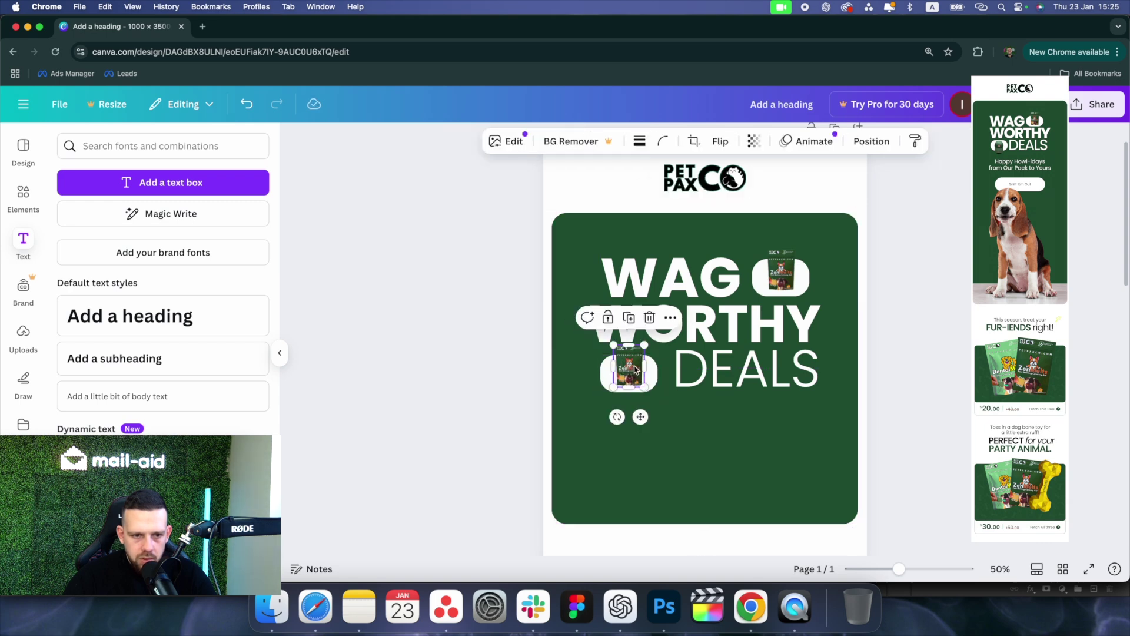
key("BackSpace")
left_click(22, 330)
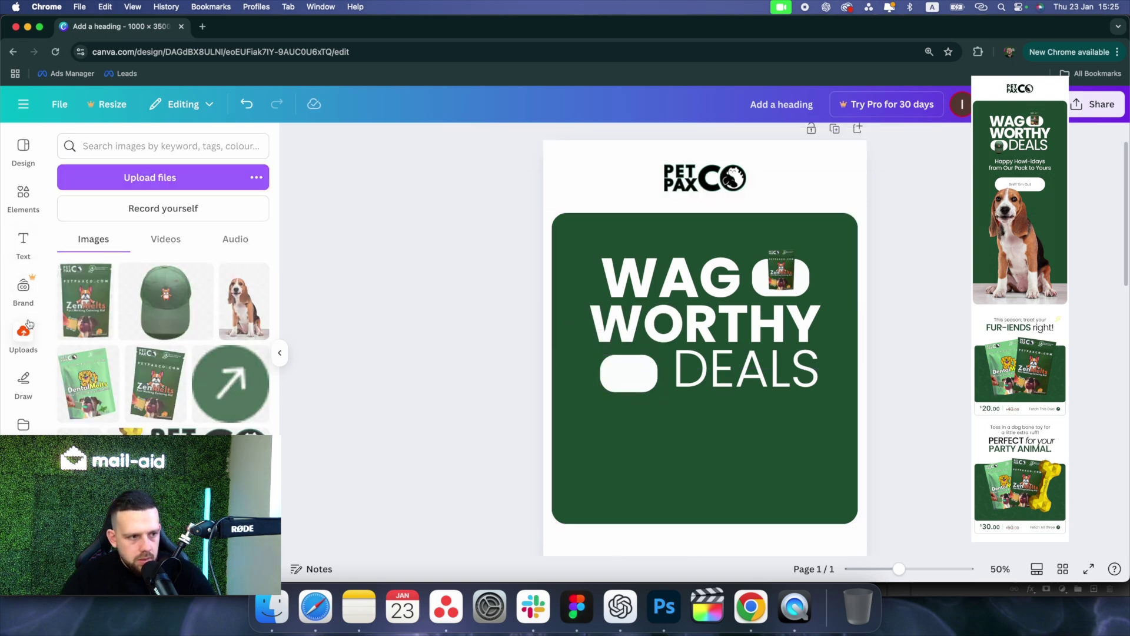
left_click(198, 318)
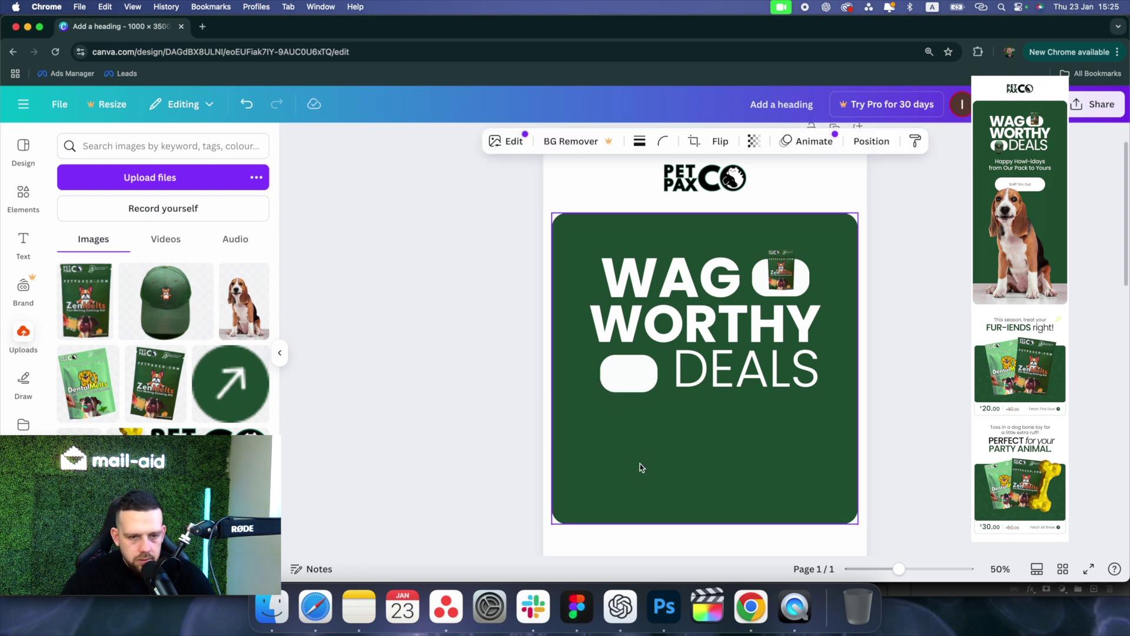
scroll(641, 467, "down", 5)
left_click_drag(709, 406, 674, 305)
scroll(677, 265, "up", 5)
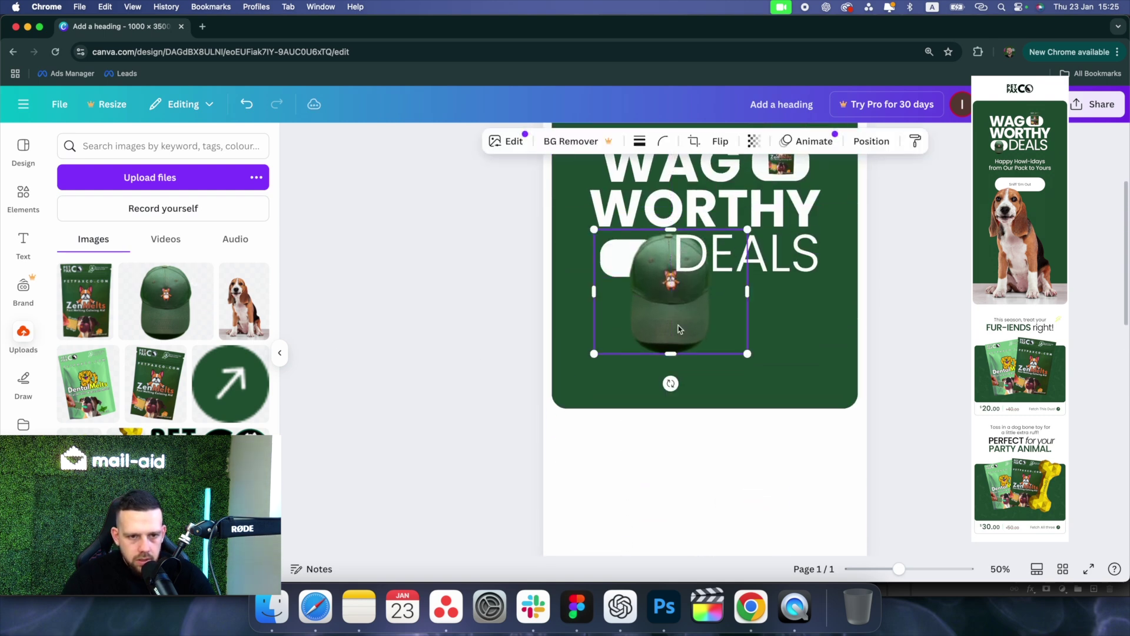
left_click_drag(749, 356, 634, 272)
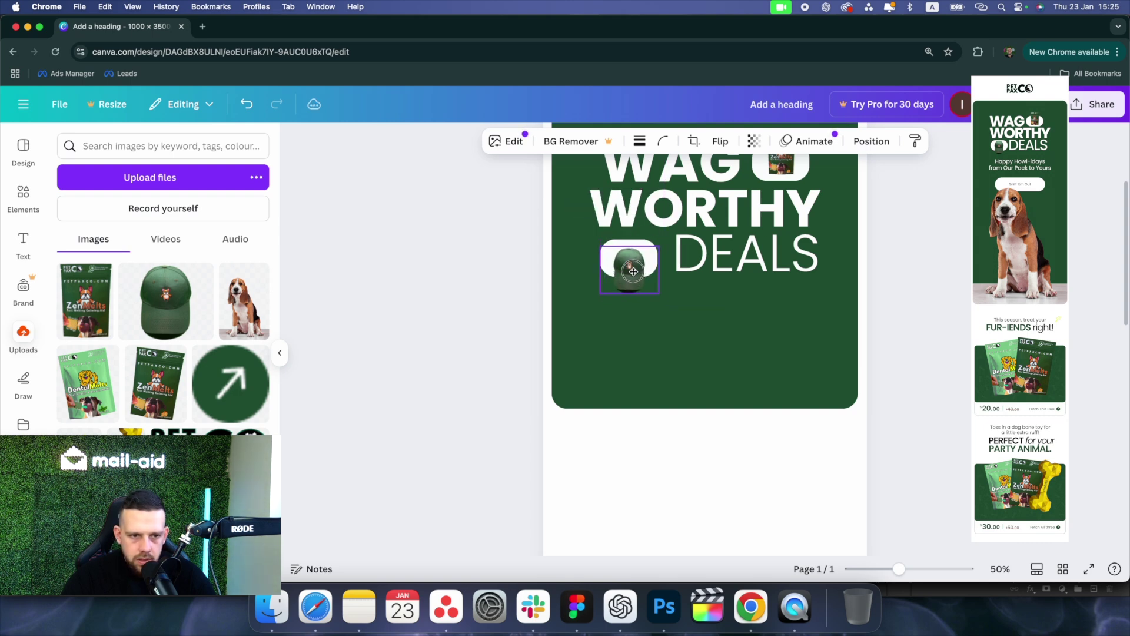
left_click(750, 330)
scroll(749, 333, "up", 3)
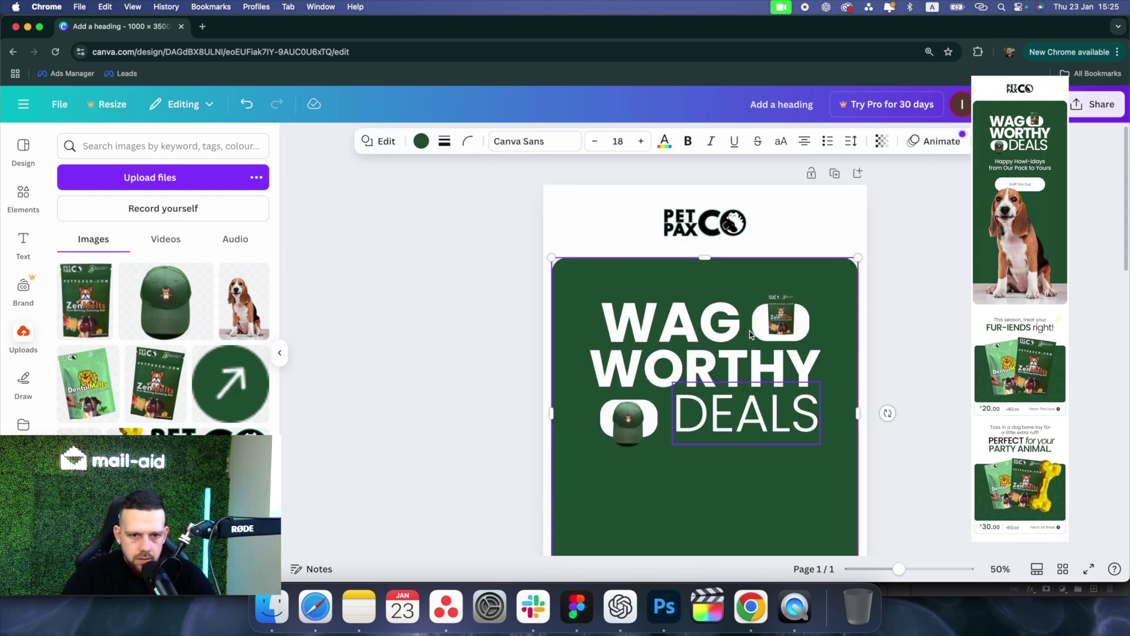
left_click(954, 311)
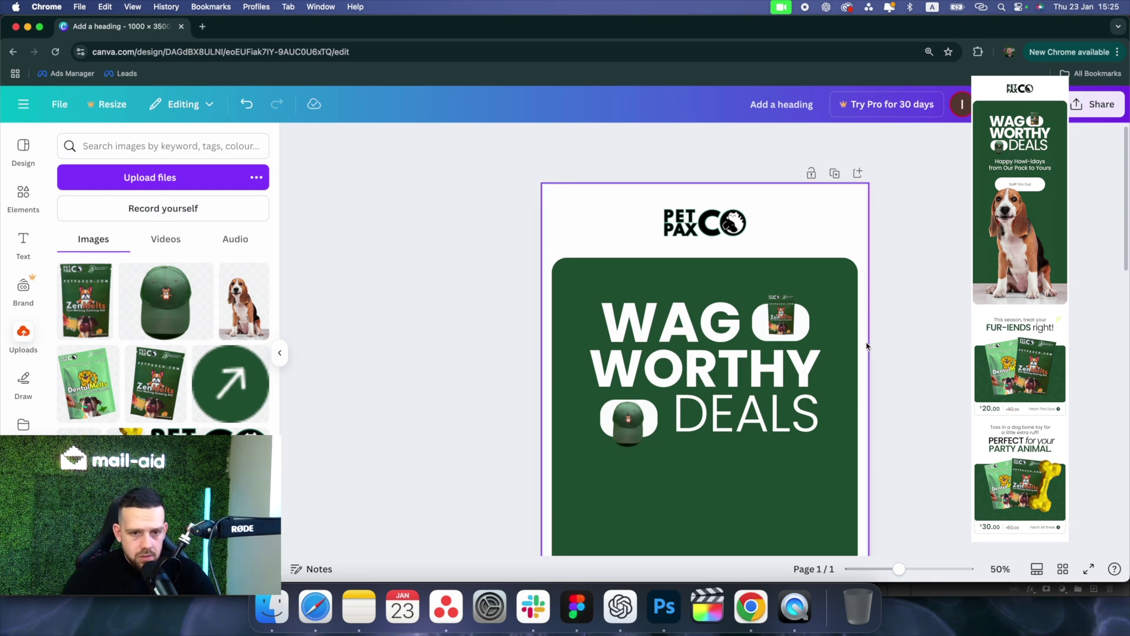
scroll(867, 344, "down", 2)
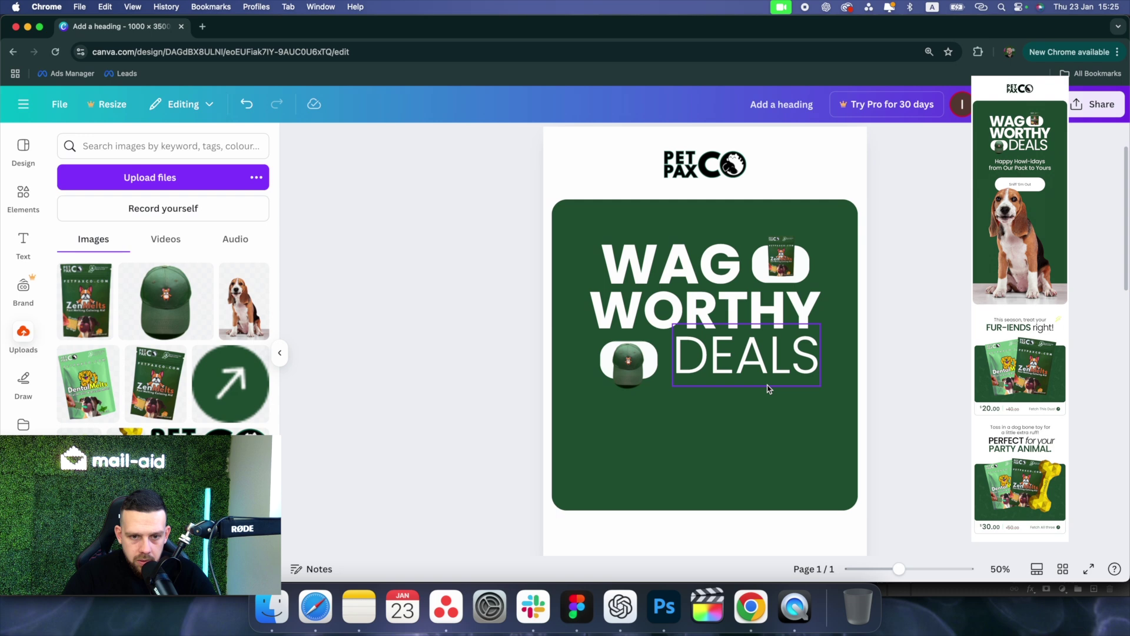
scroll(966, 291, "up", 1)
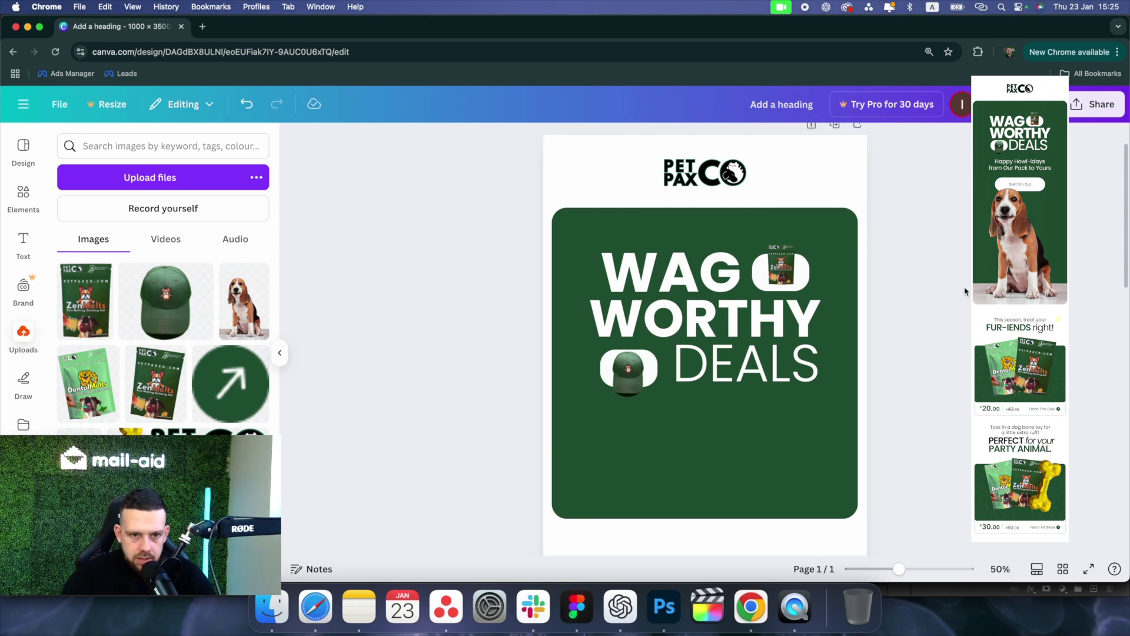
scroll(849, 308, "down", 5)
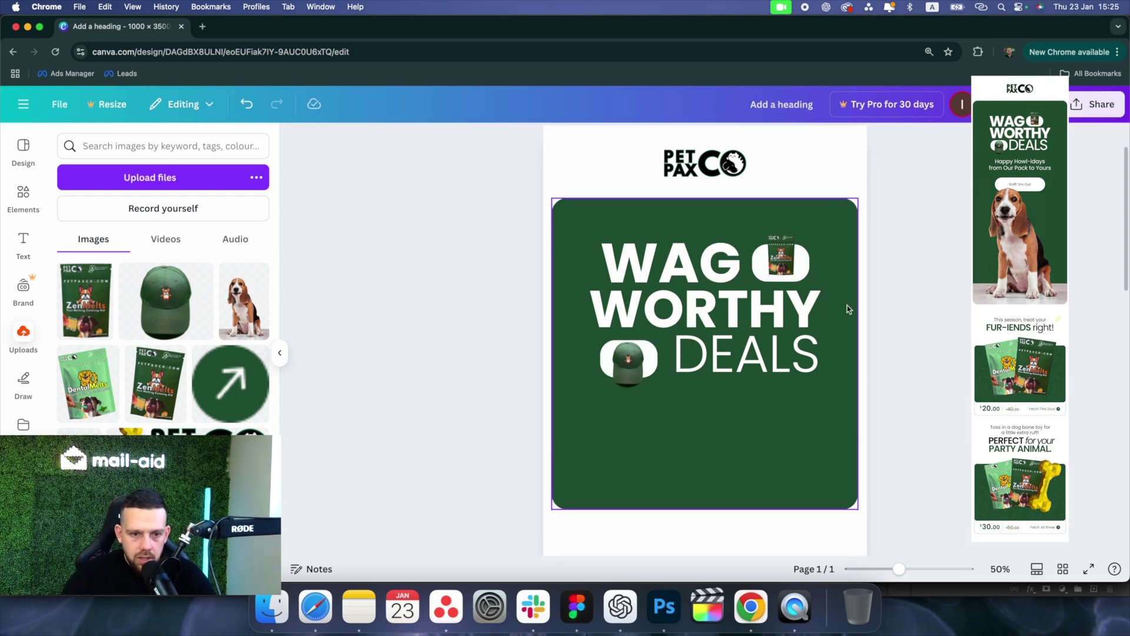
- Add a two-line text box below DEALS reading "Happy Howl-idays" and "from Our Pack to Yours"
left_click(683, 385)
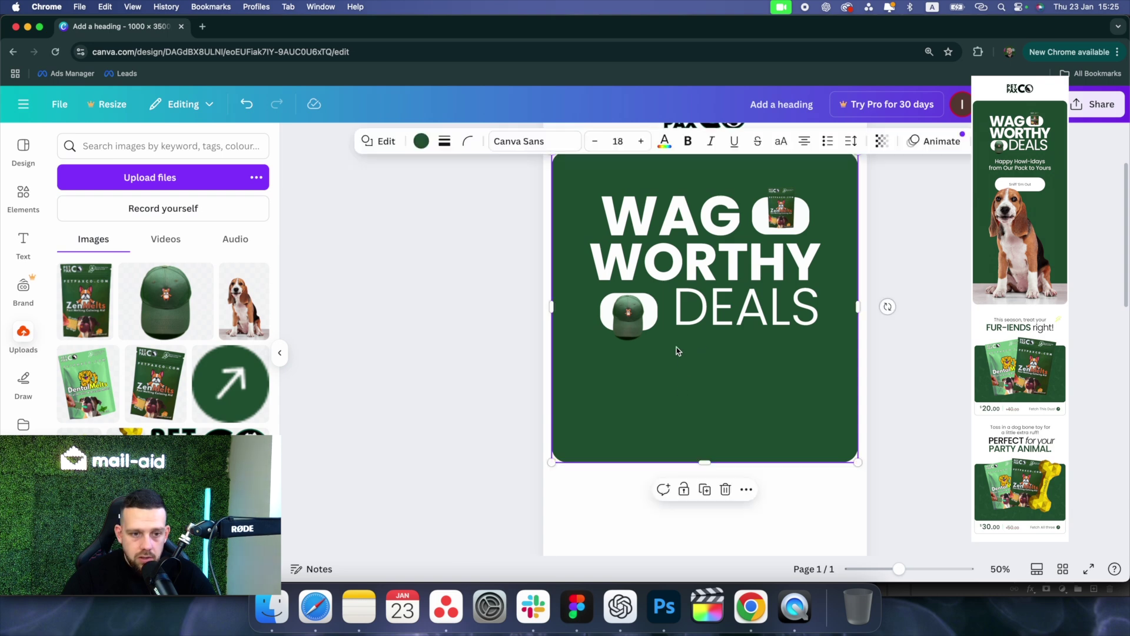
left_click(28, 241)
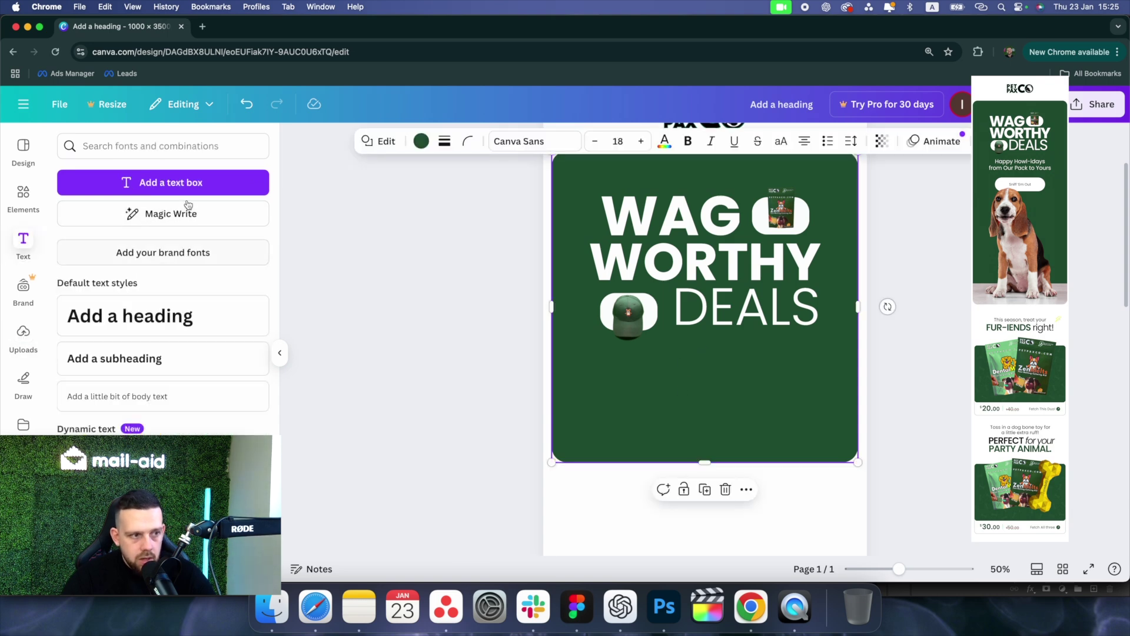
left_click(197, 183)
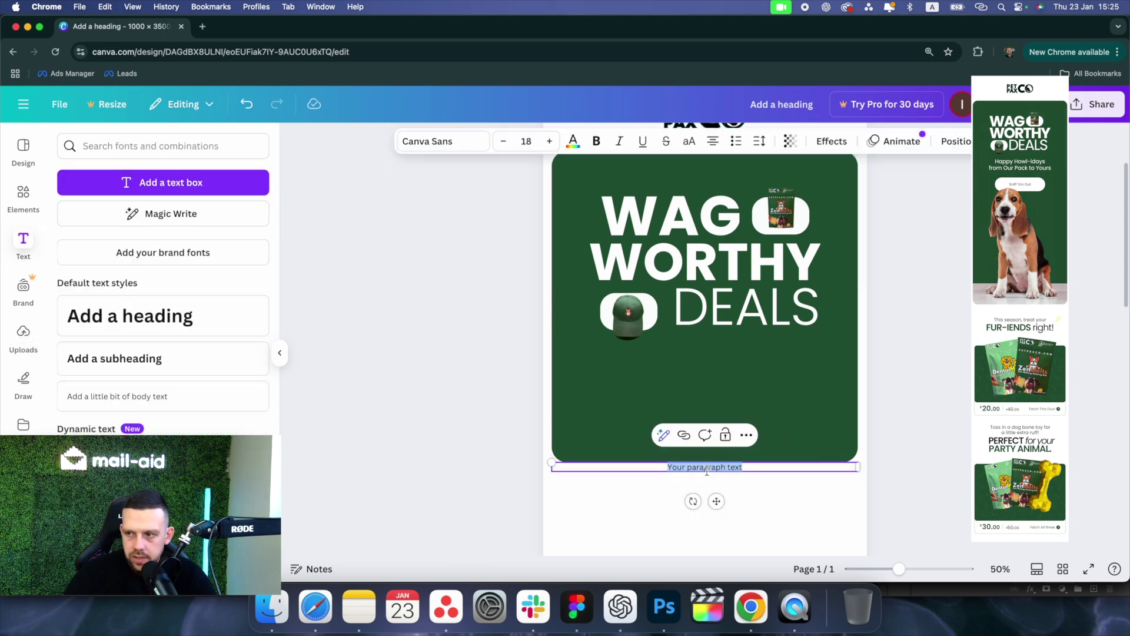
type("Happy Howl-idays")
key("Return")
type("from Our Pack to Yours")
left_click_drag(729, 474, 729, 363)
- Style the Happy Howl-idays tagline in white Poppins at size 35 and position it just below DEALS
left_click(572, 140)
left_click(217, 240)
left_click(442, 140)
left_click(97, 265)
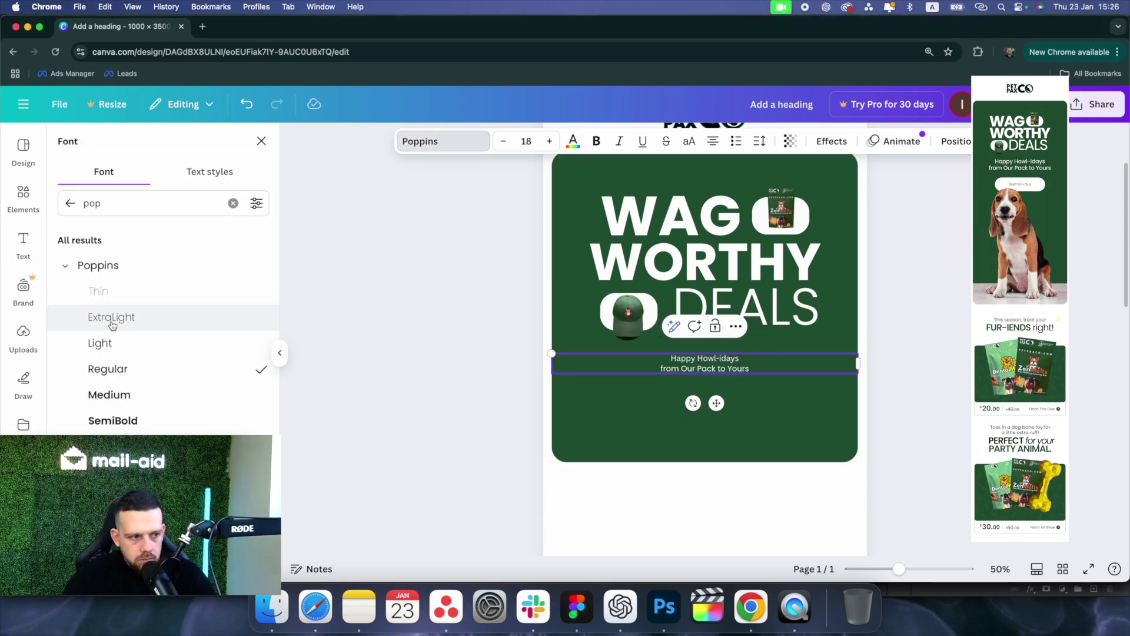
left_click(525, 140)
type("40")
key("Return")
left_click(526, 141)
type("35")
key("Return")
left_click(765, 421)
scroll(736, 415, "up", 1)
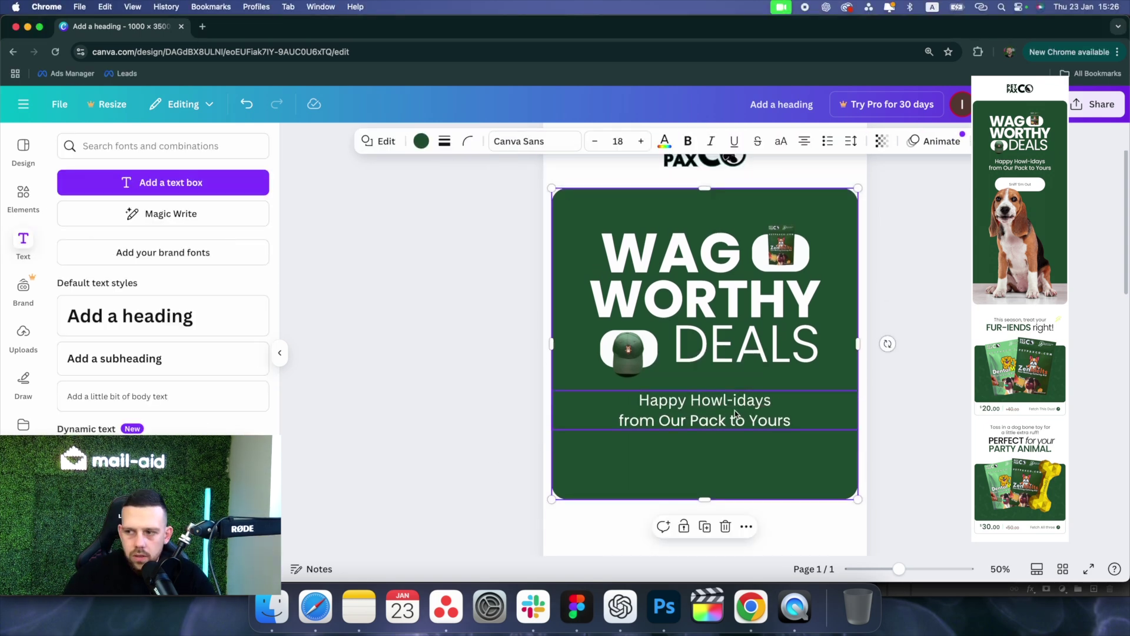
left_click_drag(735, 410, 734, 409)
scroll(801, 382, "up", 1)
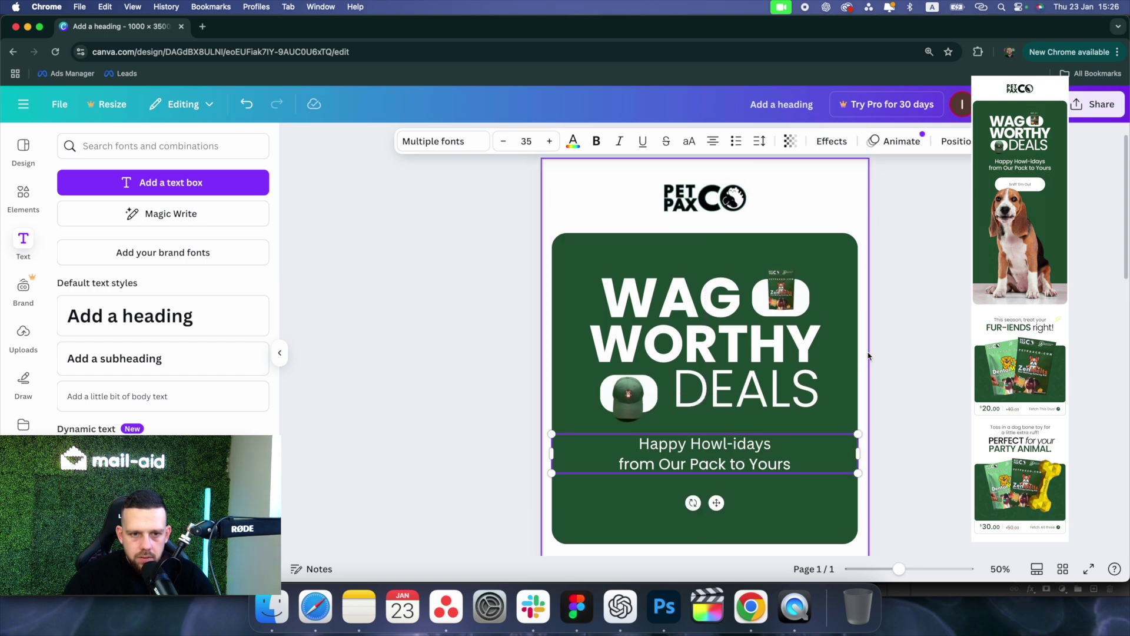
left_click(879, 359)
- Extend the green hero panel downward to leave empty space below the tagline
scroll(828, 395, "down", 2)
left_click(707, 402)
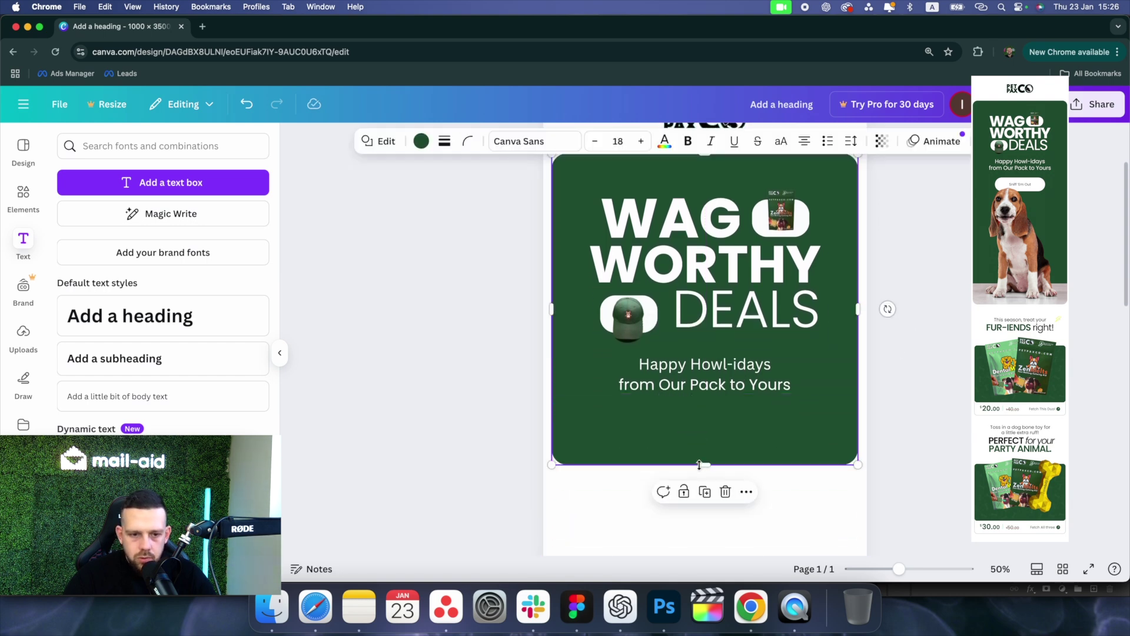
left_click_drag(705, 491, 716, 610)
scroll(824, 430, "down", 3)
left_click(878, 370)
scroll(895, 348, "up", 3)
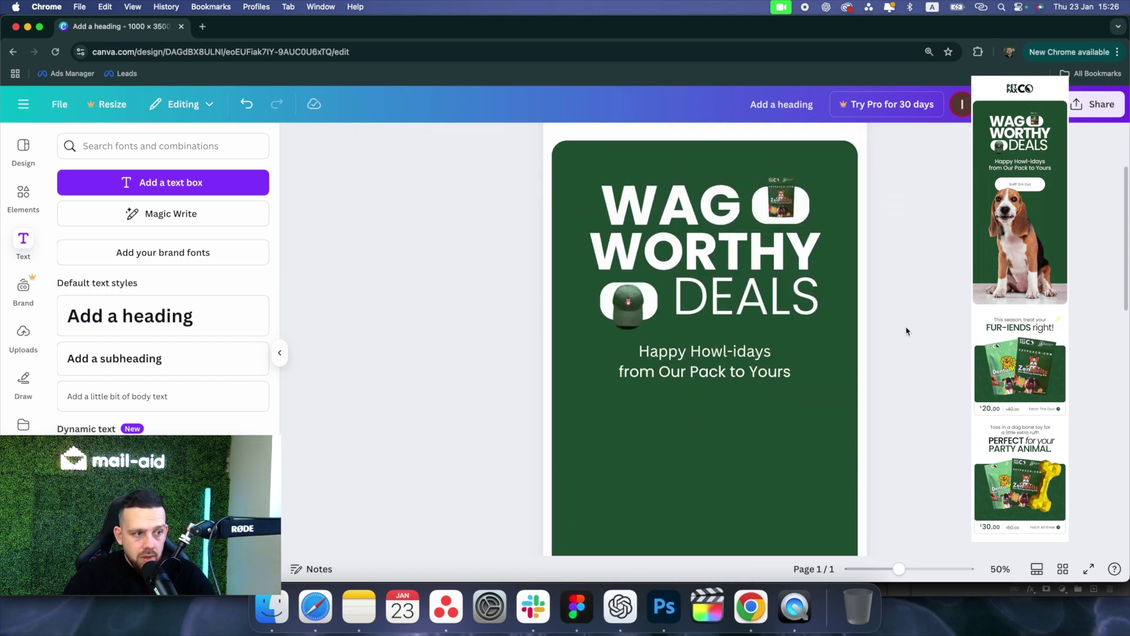
- Add a rounded square below the tagline on the green panel and recolour it white
left_click(23, 200)
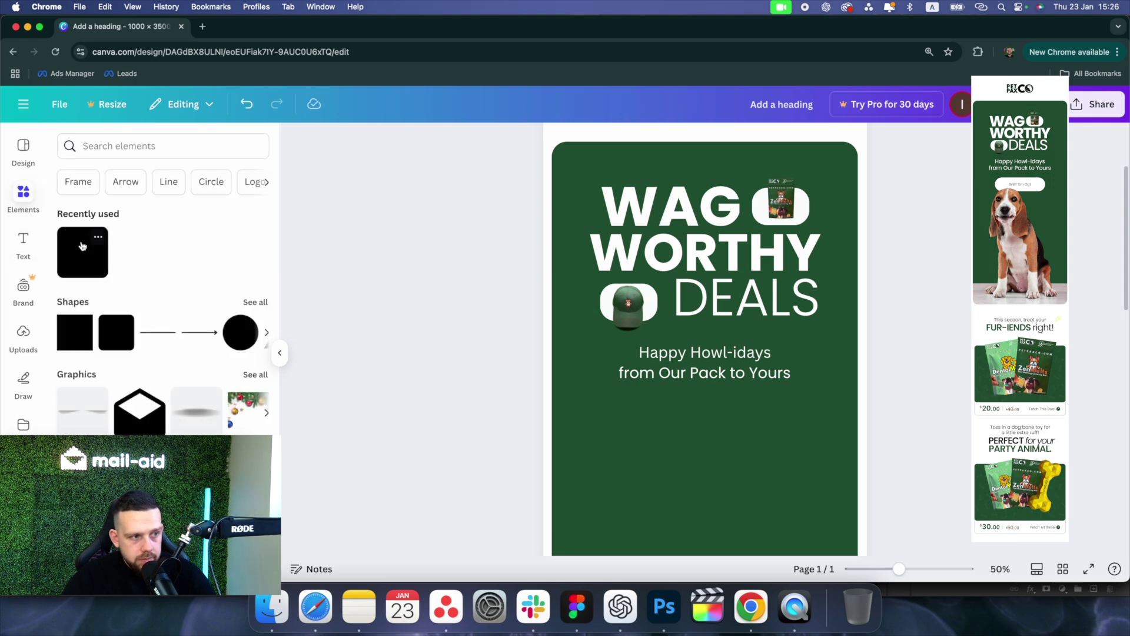
left_click(83, 246)
left_click_drag(712, 366, 683, 306)
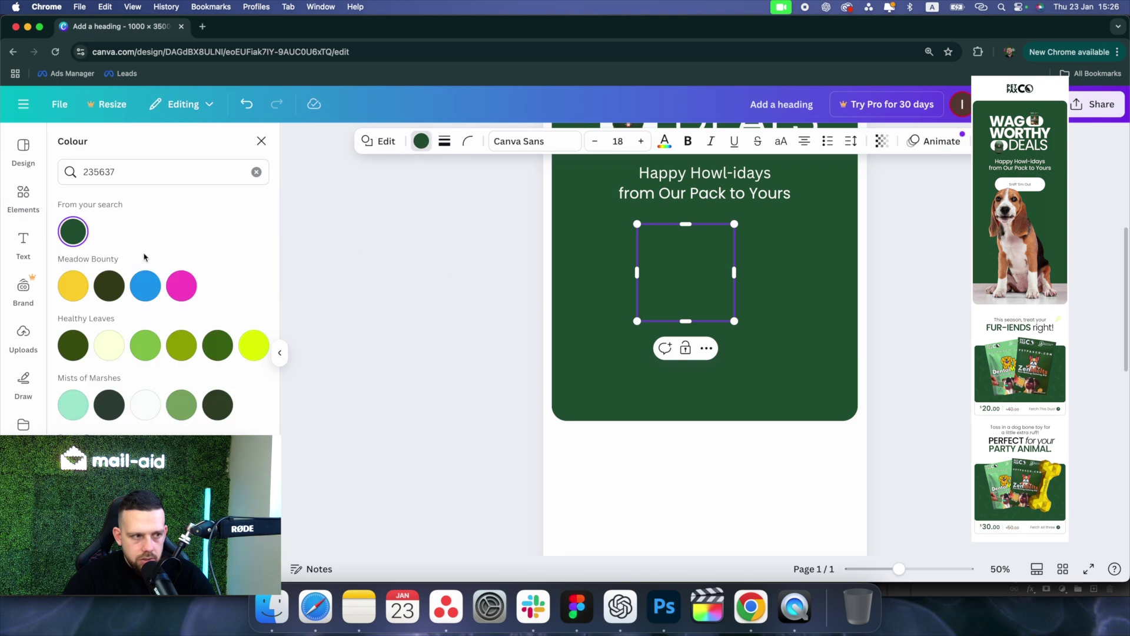
left_click(146, 405)
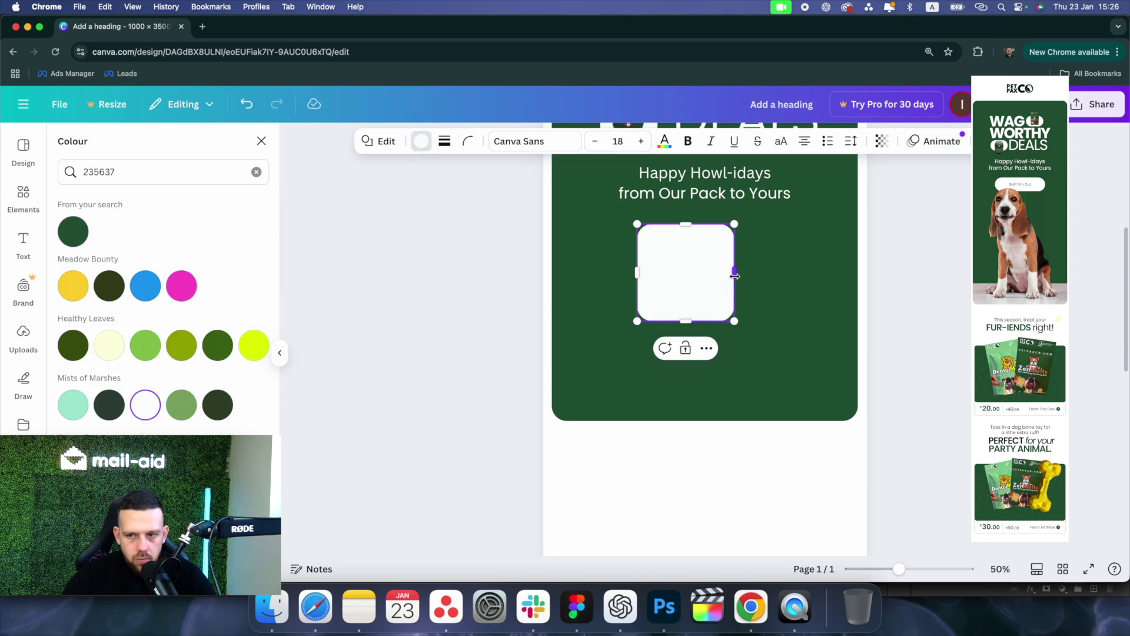
- Reshape the white square into a wide, flat button centred below the tagline and increase its corner rounding
left_click_drag(734, 275, 815, 273)
left_click_drag(723, 320, 751, 232)
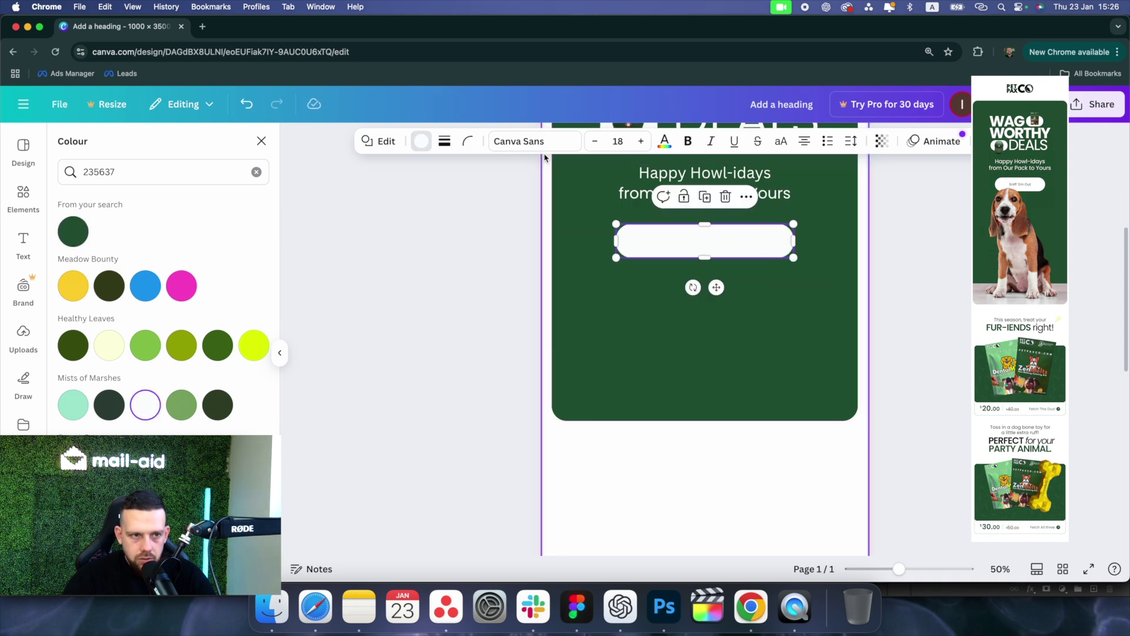
left_click(468, 141)
left_click_drag(448, 199, 471, 198)
- Make the white pill button slightly taller and narrower, keeping it centred under the tagline
left_click(704, 263)
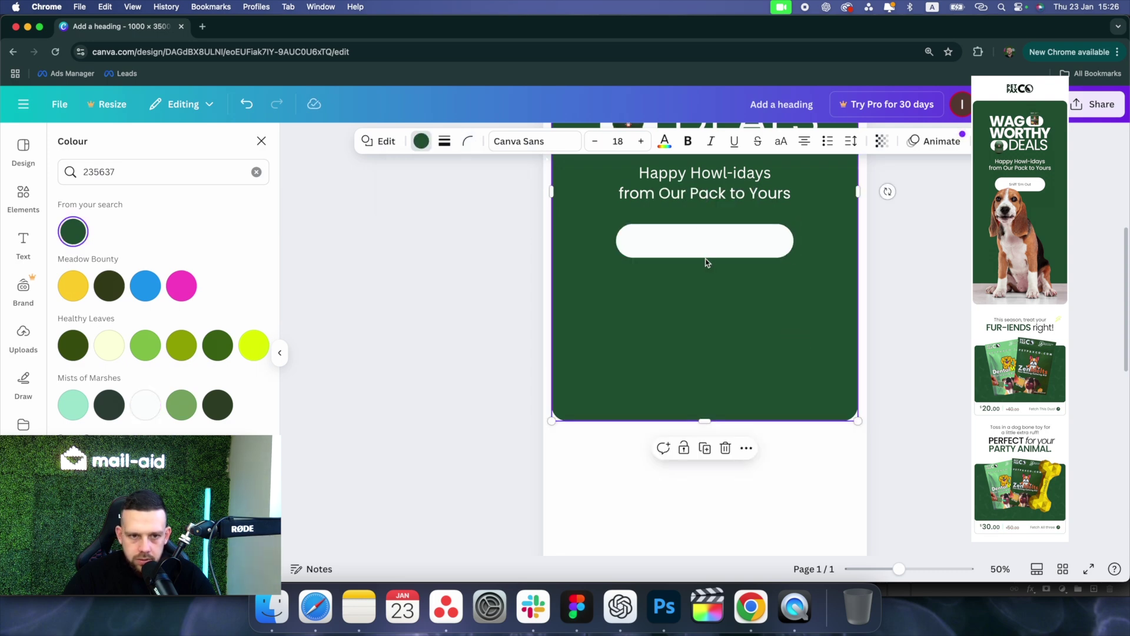
left_click(704, 252)
left_click_drag(704, 257, 705, 266)
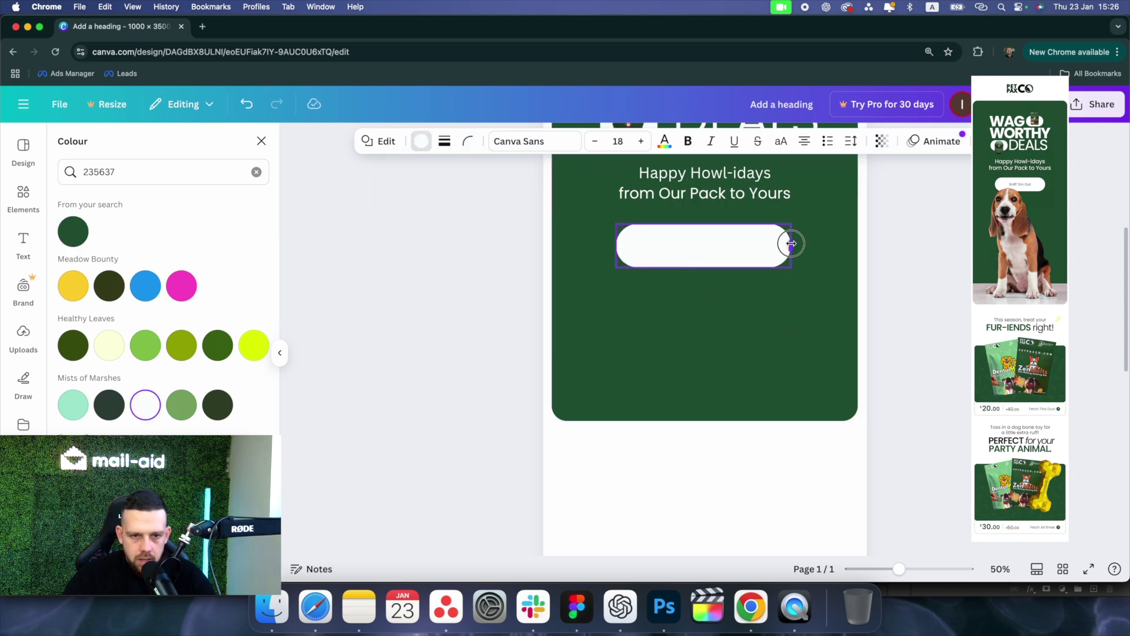
left_click(848, 270)
scroll(782, 304, "up", 2)
left_click_drag(747, 304, 754, 304)
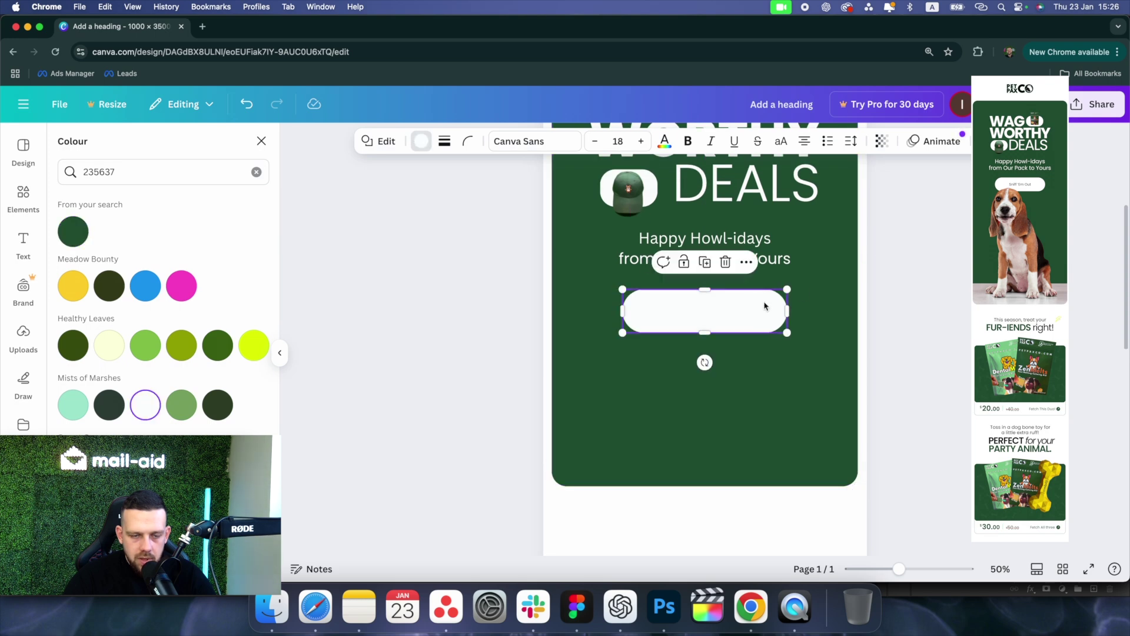
scroll(795, 306, "up", 2)
left_click(819, 306)
scroll(876, 401, "up", 1)
left_click(892, 425)
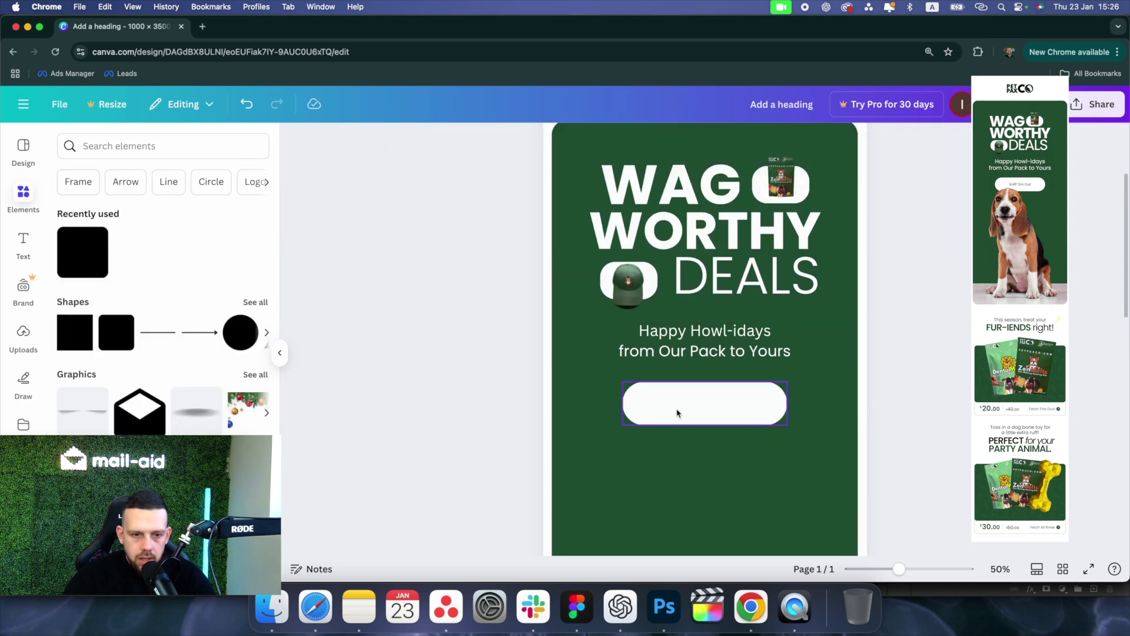
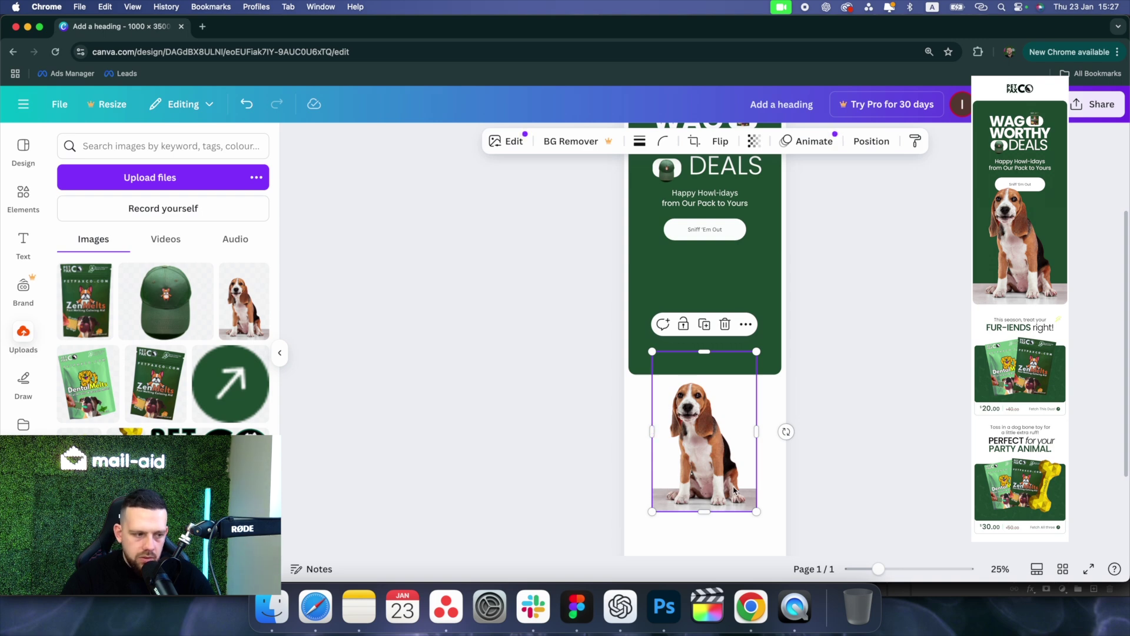
- Move the beagle image up onto the green panel and enlarge it so the head sits just below the Sniff 'Em Out button
left_click_drag(734, 490, 714, 426)
mouse_move(647, 280)
left_mouse_down()
mouse_move(622, 244)
mouse_move(630, 272)
mouse_move(643, 273)
left_mouse_up()
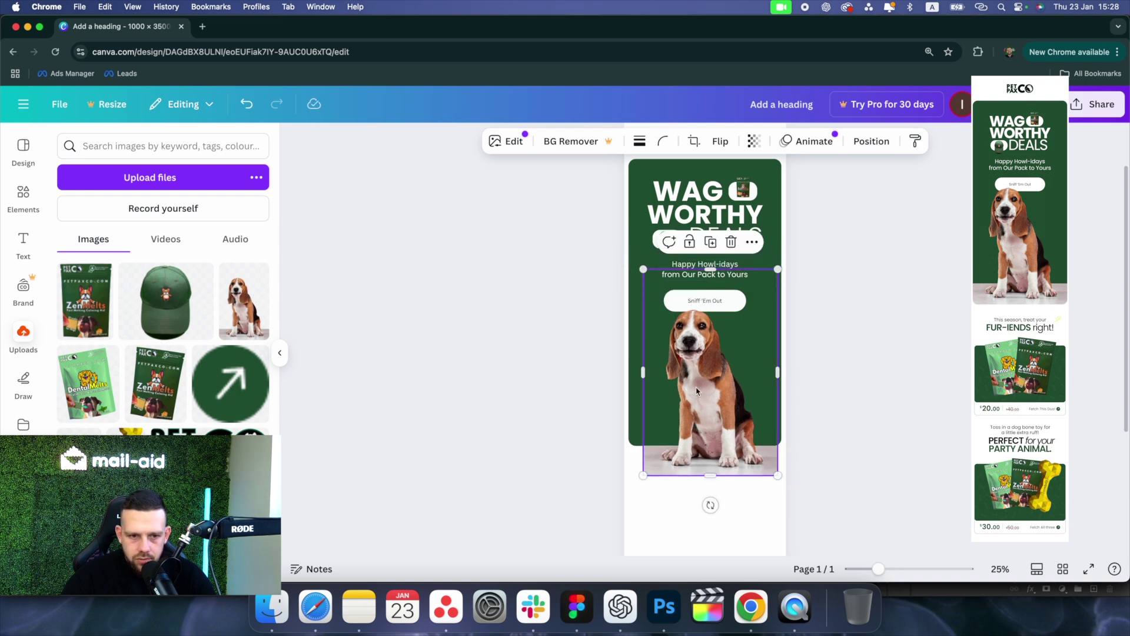
- Shift the beagle image slightly up and to the left on the green panel
left_click_drag(700, 391, 693, 383)
left_click(776, 413)
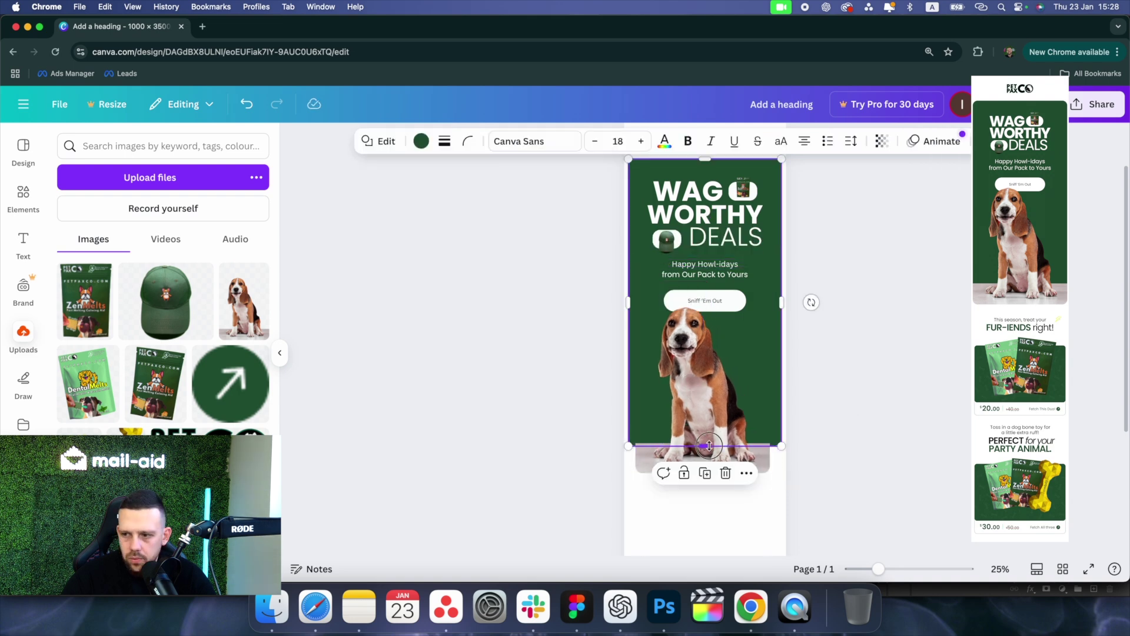
key("super+z")
key("super+z")
key("super+shift+z")
left_click(780, 429)
left_click(757, 456)
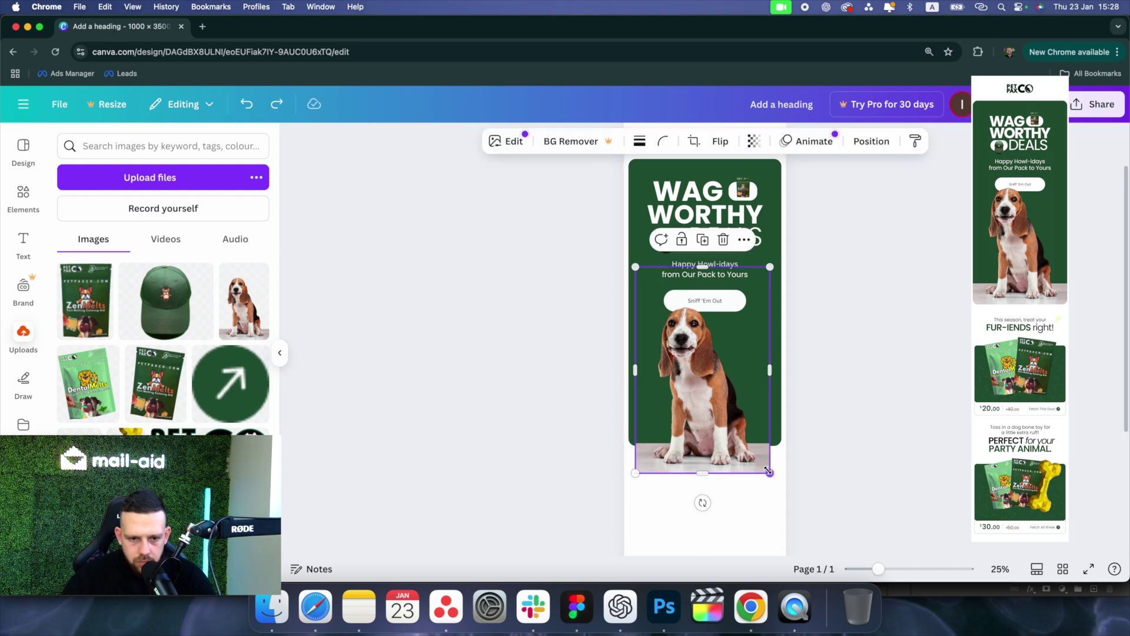
- Enlarge the beagle image to span the green panel's width and extend the panel down behind the dog
left_click_drag(756, 456, 754, 405)
left_click_drag(763, 420, 781, 449)
left_click_drag(757, 419, 704, 497)
left_click(769, 436)
scroll(705, 485, "up", 5)
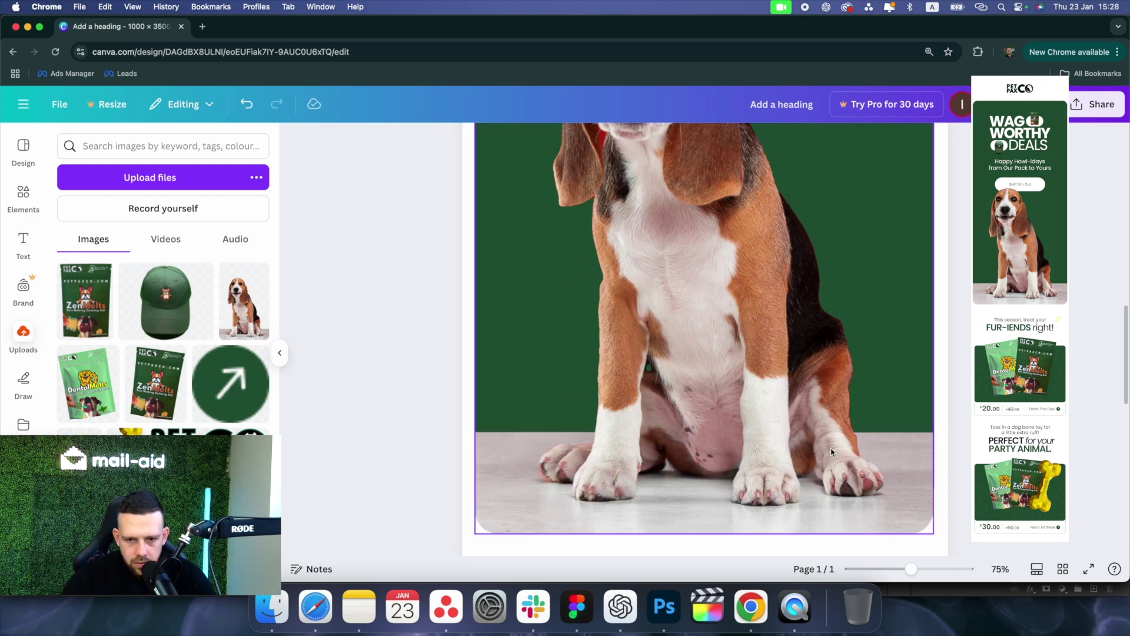
- Fine-tune the beagle image's size so its lower corner meets the green panel's edge
scroll(705, 484, "down", 1)
left_click(854, 447)
left_click_drag(934, 505, 936, 506)
scroll(706, 339, "down", 5)
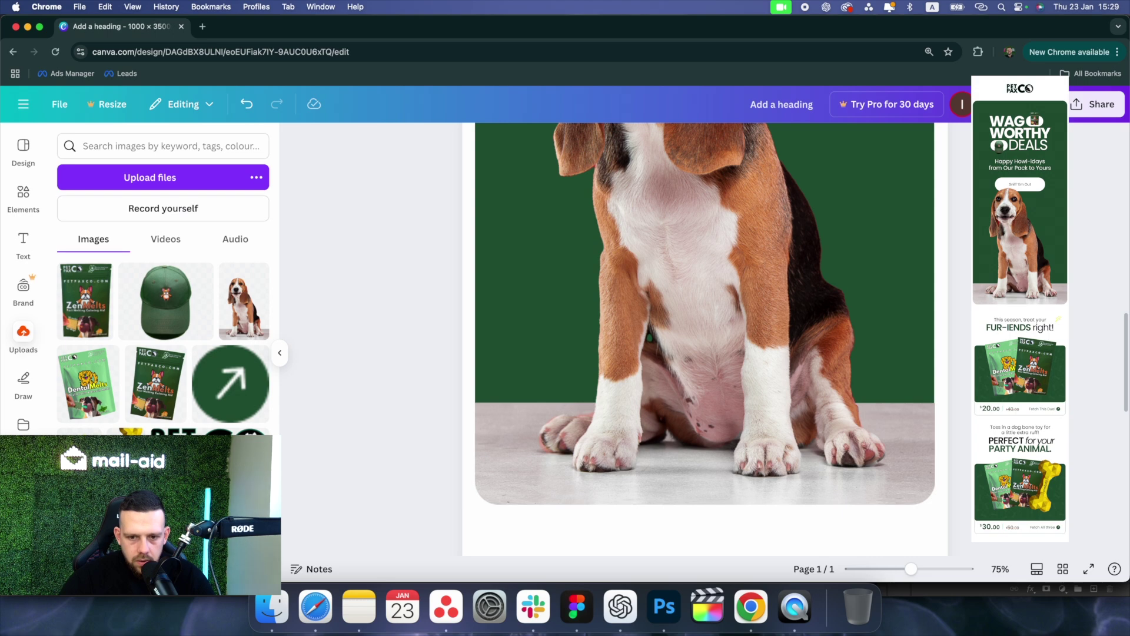
- Review the hero section from the logo down to the empty area below the beagle image
scroll(880, 394, "up", 2)
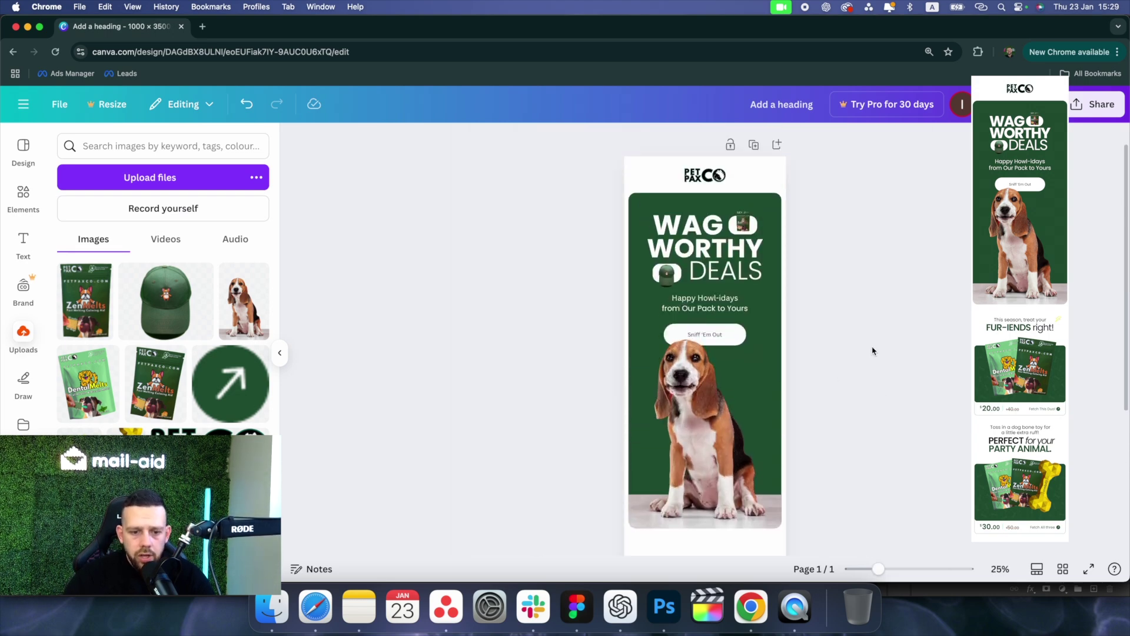
scroll(852, 383, "down", 2)
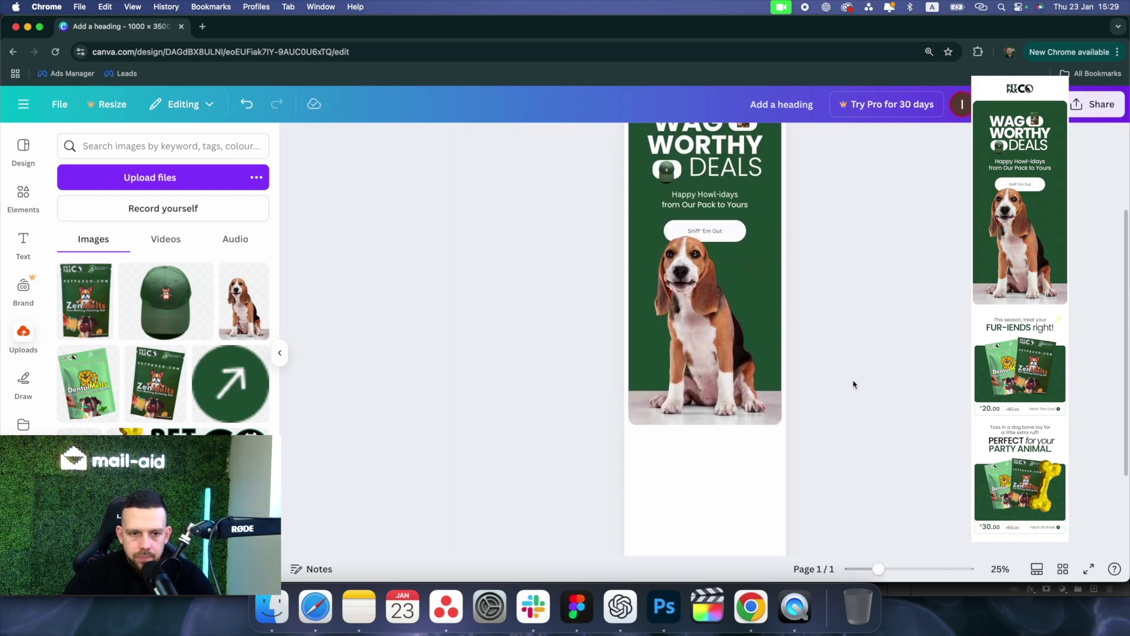
scroll(852, 383, "up", 3)
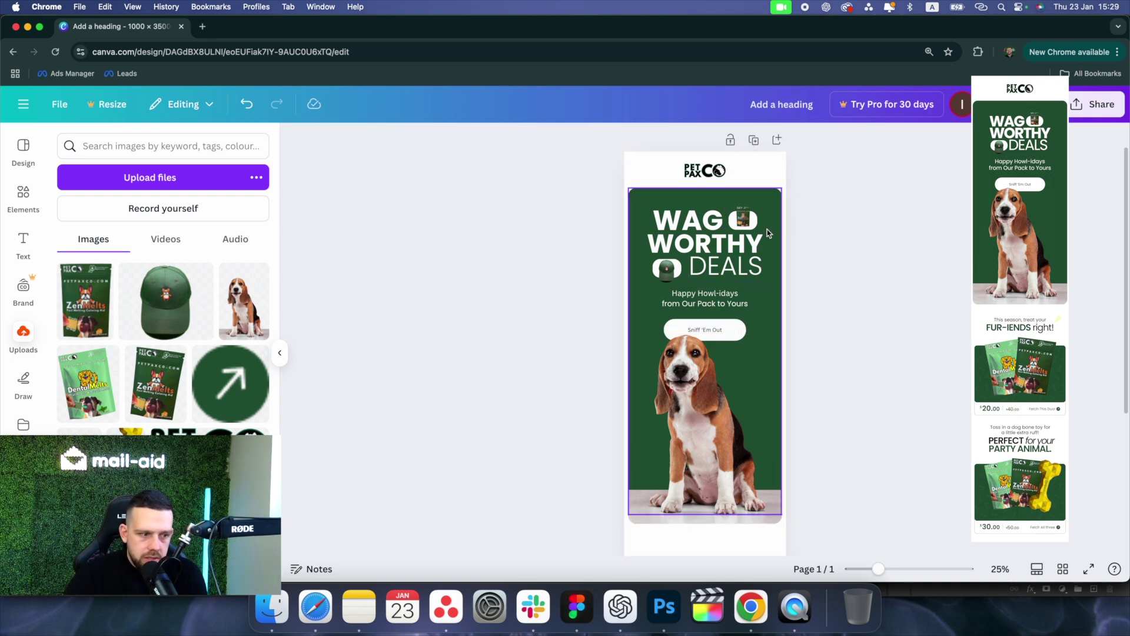
scroll(733, 356, "down", 1)
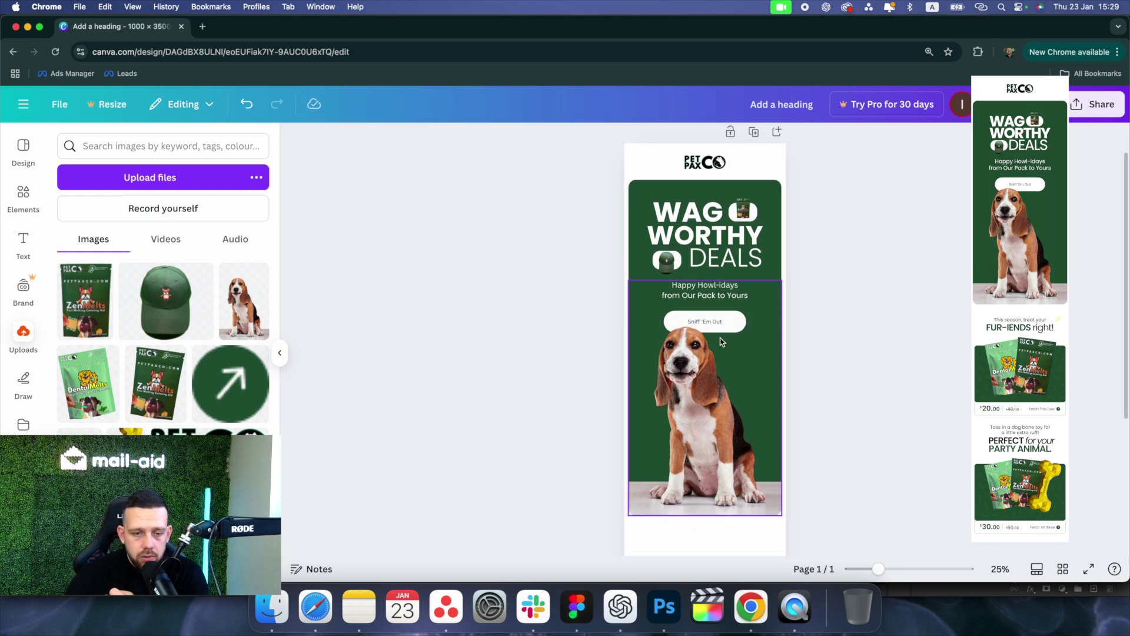
scroll(718, 307, "down", 1)
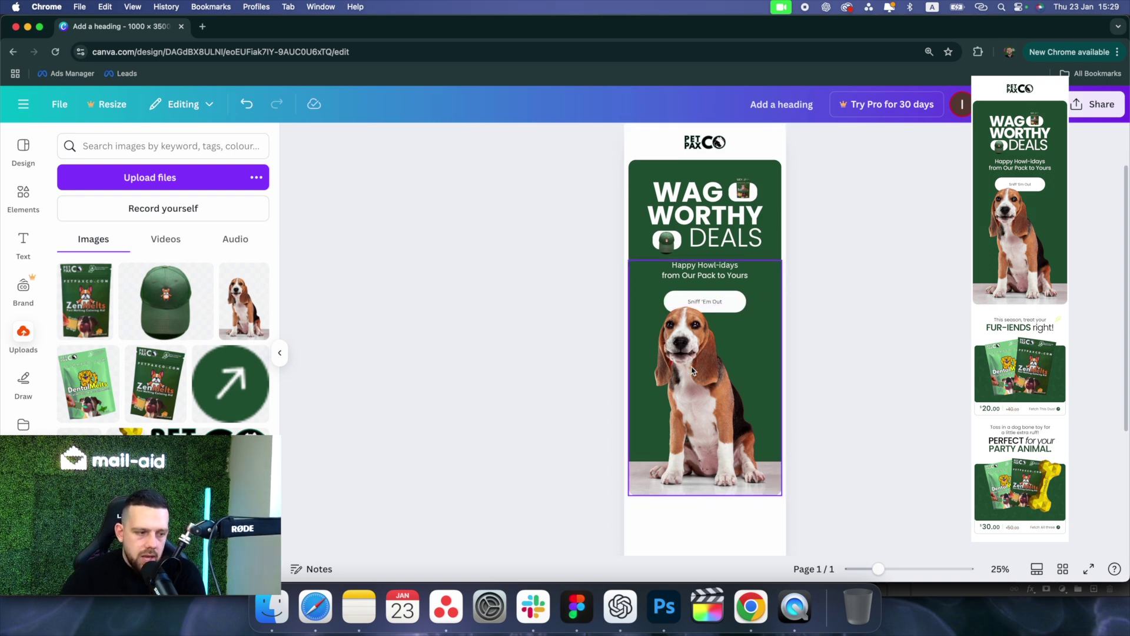
scroll(707, 342, "down", 2)
left_click(907, 386)
scroll(889, 386, "down", 1)
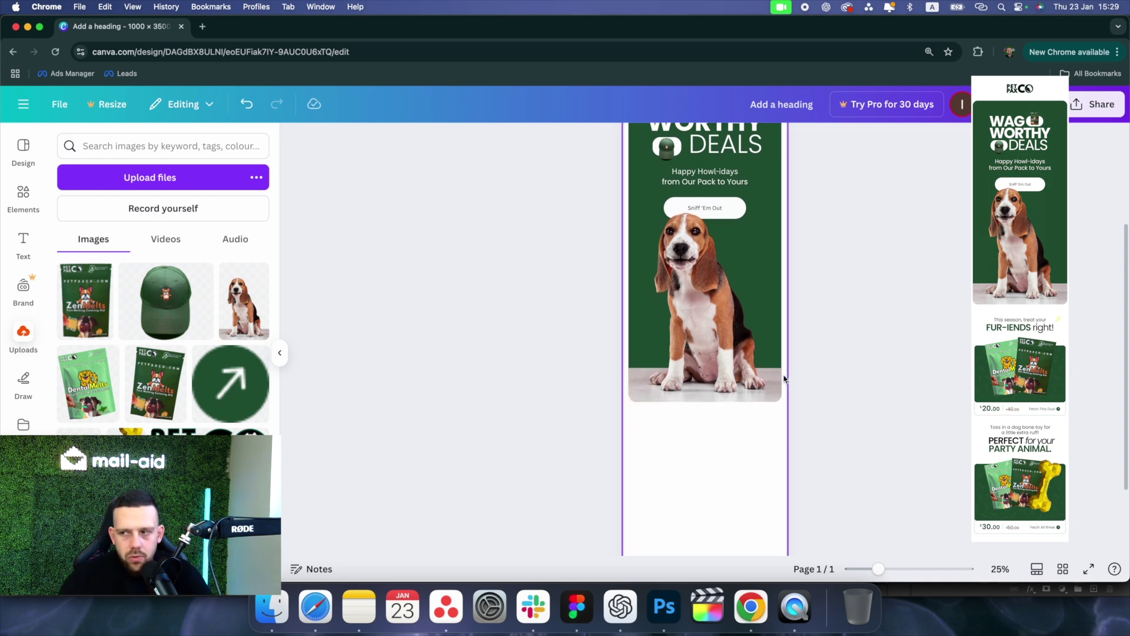
- Duplicate the white tagline text, place the copy in the empty area below the beagle image and recolour it black
scroll(765, 357, "up", 1)
left_click(710, 207)
key("super+c")
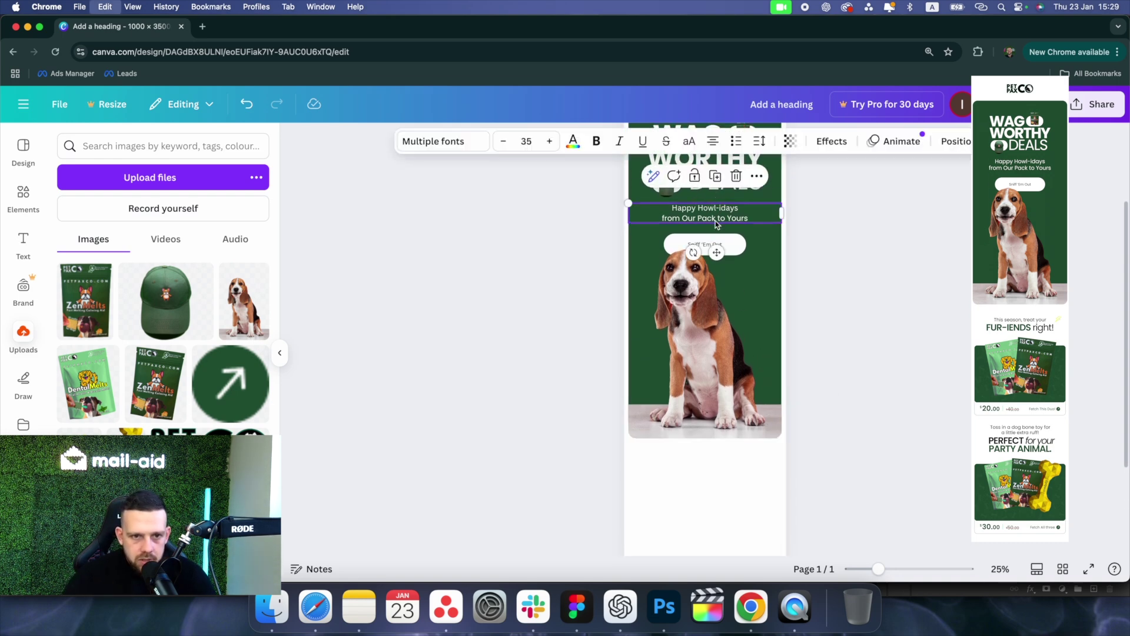
key("super+v")
left_click_drag(721, 218, 714, 467)
left_click(573, 142)
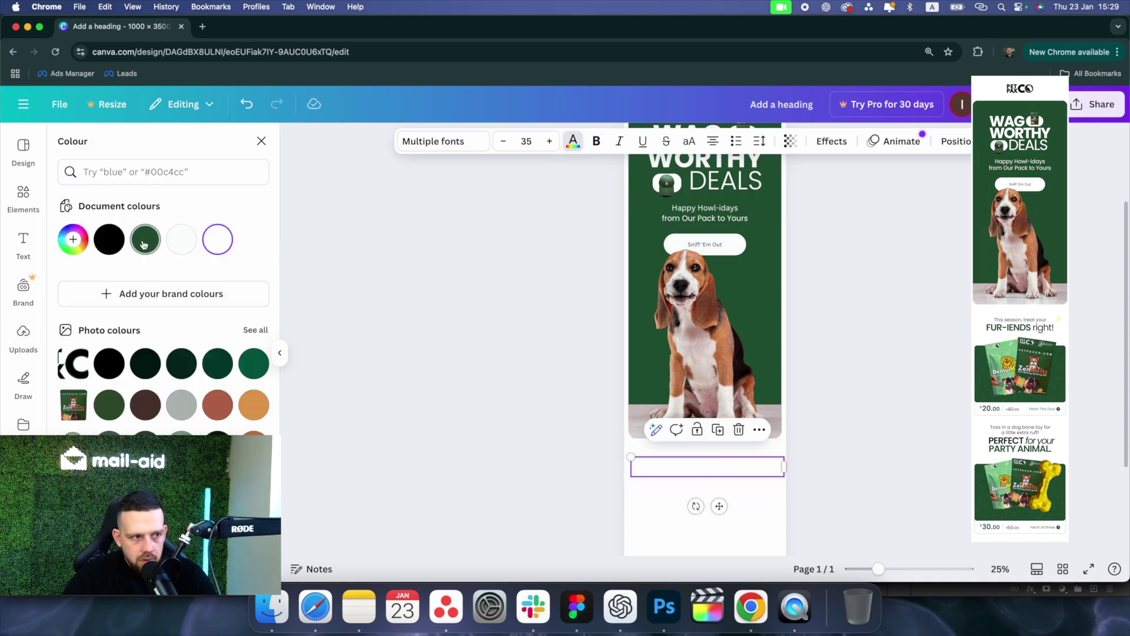
scroll(638, 456, "down", 2)
- Replace the copied tagline's text with "This season, treat your FUR-IENDS right!" on two lines
double_click(739, 431)
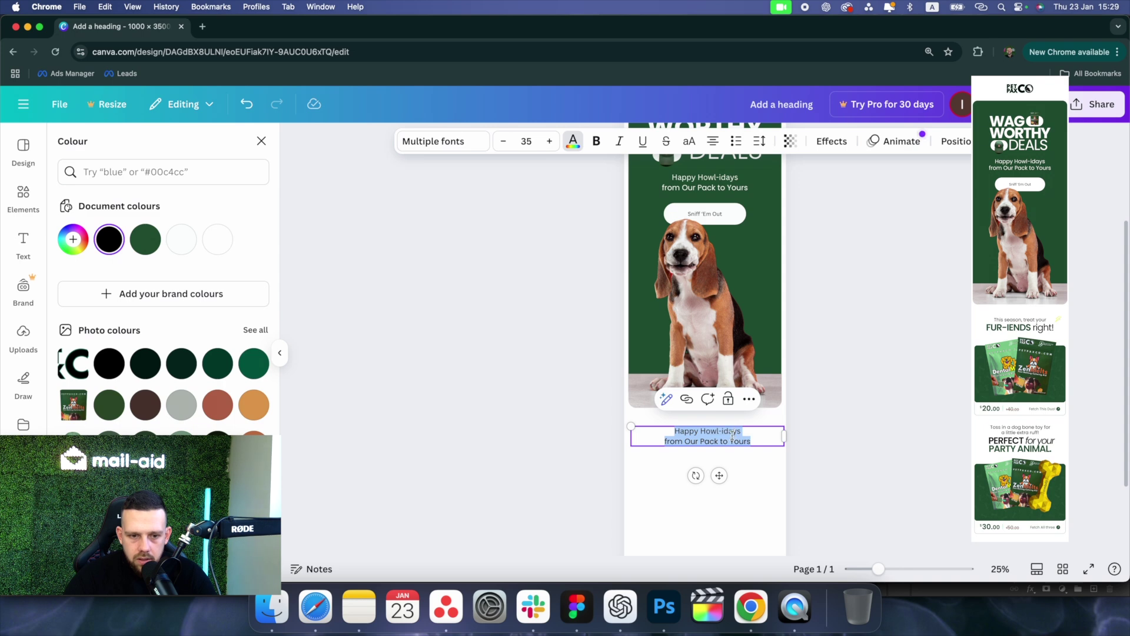
key("BackSpace")
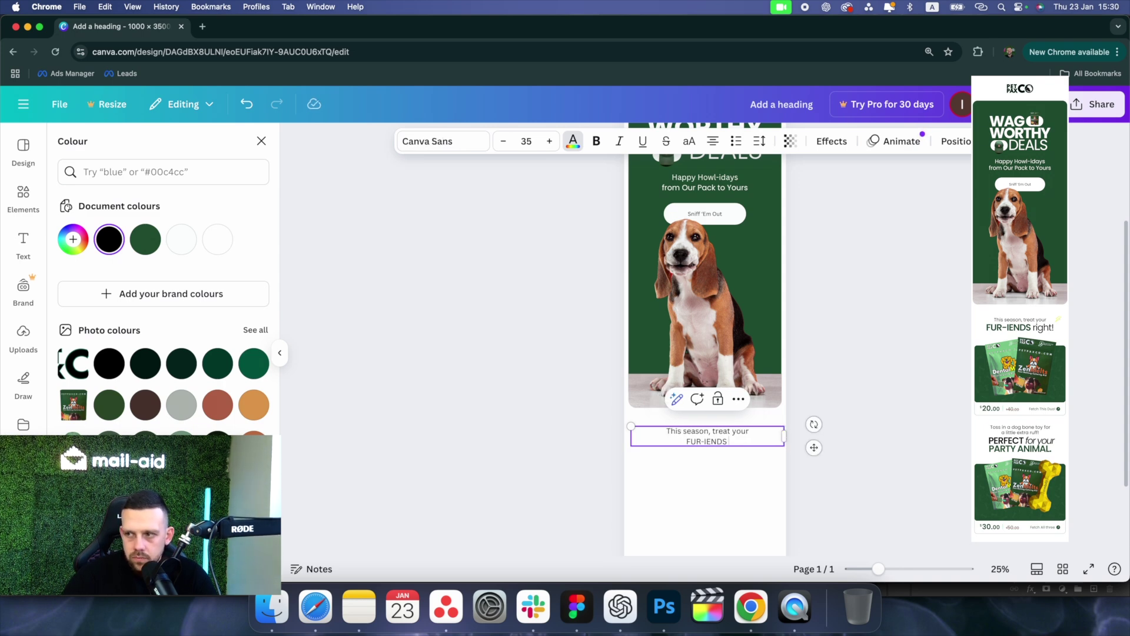
type("right!")
- Set the new heading's font to Poppins and make the word FUR-IENDS bold
scroll(577, 184, "up", 2)
key("super+a")
left_click(442, 141)
left_click(111, 265)
left_click_drag(676, 475, 718, 475)
left_click(164, 342)
- Increase FUR-IENDS to size 48 and recolour it dark green with colour code 235637
left_click(551, 143)
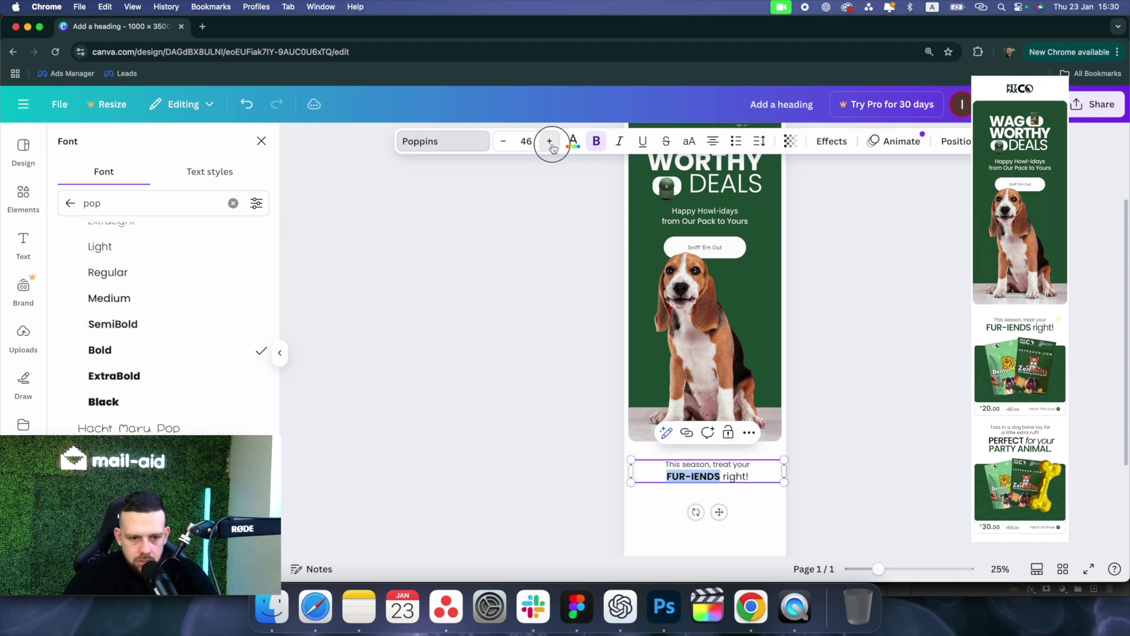
left_click(550, 142)
left_click(550, 142)
left_click(670, 476)
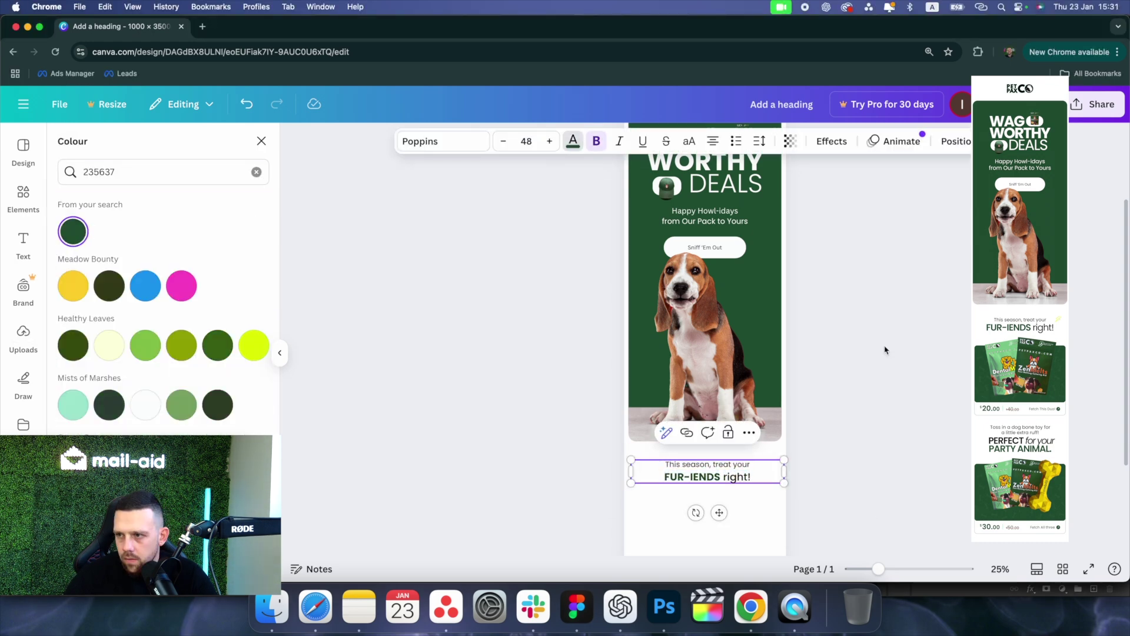
left_click(841, 472)
- Add the uploaded yellow lightning bolt and shrink it to a small accent at the heading's upper right
scroll(821, 468, "up", 3)
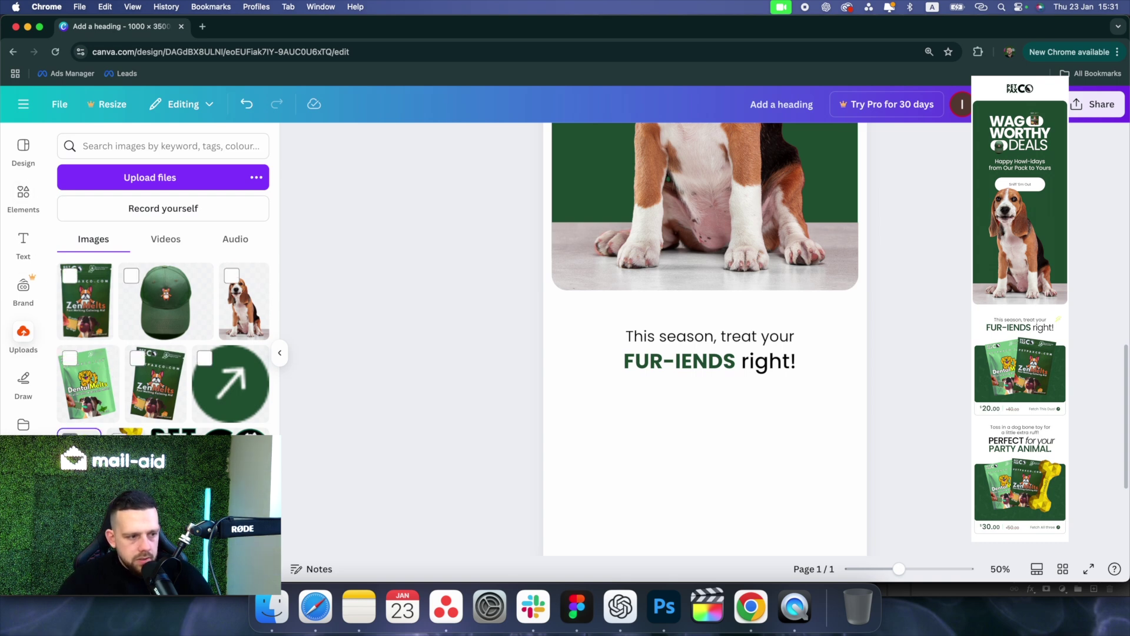
left_click_drag(106, 430, 689, 404)
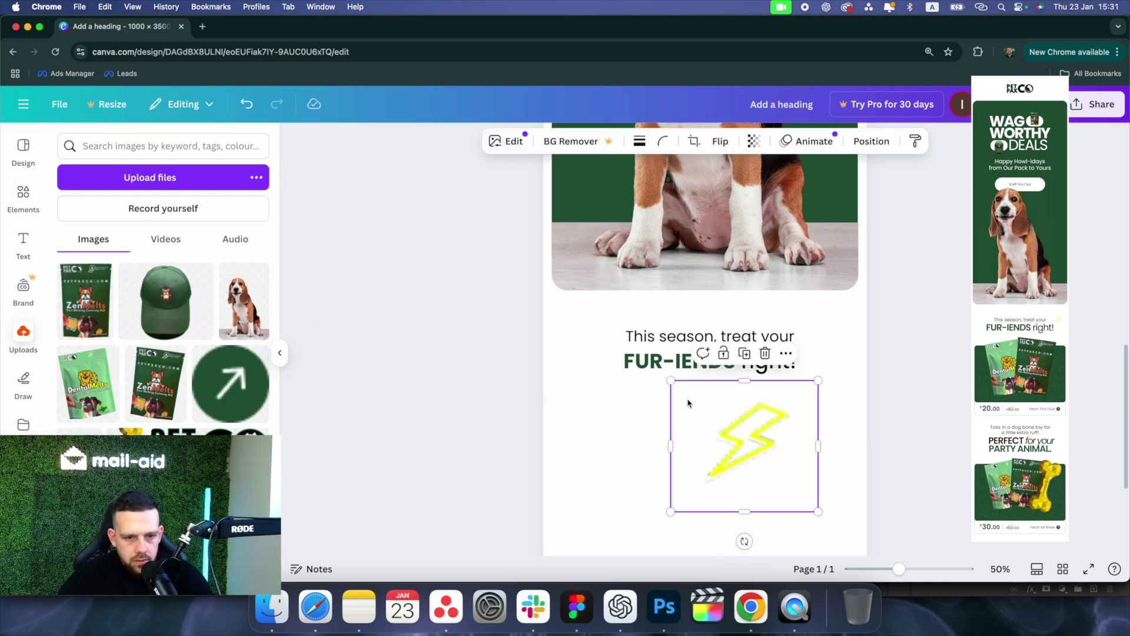
left_click_drag(819, 511, 821, 333)
left_click(909, 338)
scroll(863, 344, "down", 3)
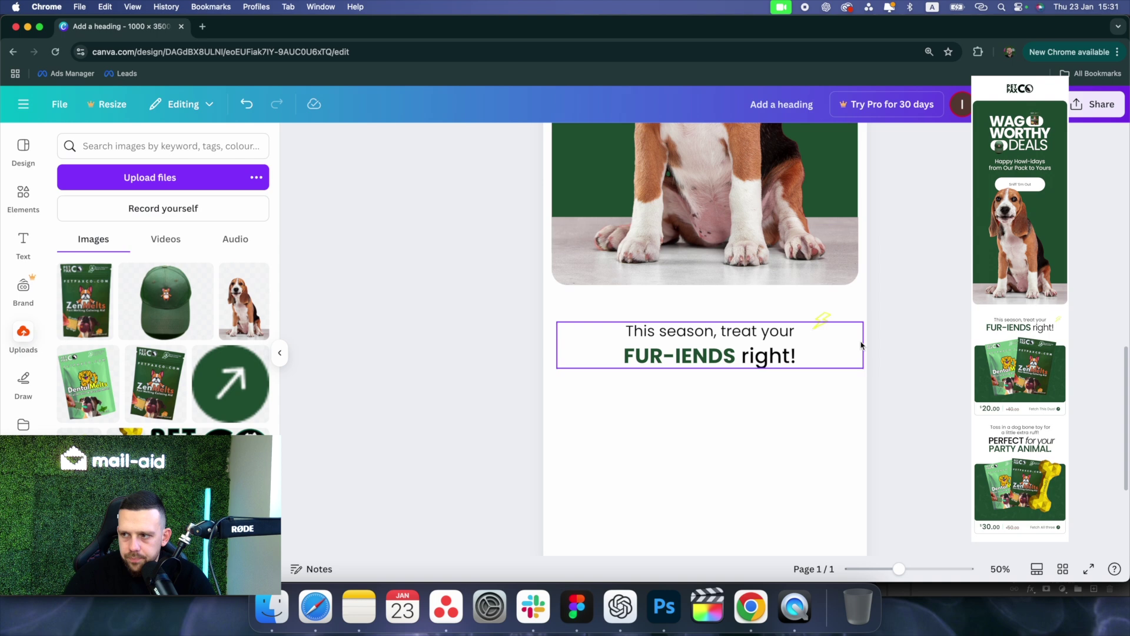
- Group the FUR-IENDS heading with the lightning bolt and centre the group horizontally on the page
left_click(812, 295)
left_click(756, 238)
left_click(822, 199, "shift")
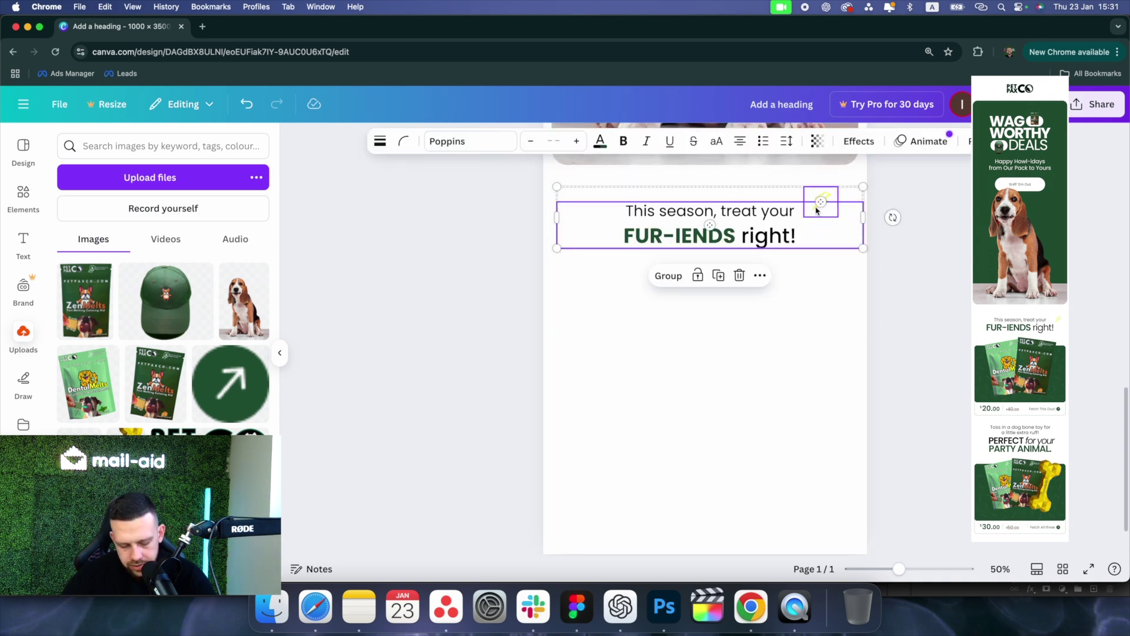
key("super+g")
left_click(743, 227)
right_click(744, 228)
mouse_move(910, 366)
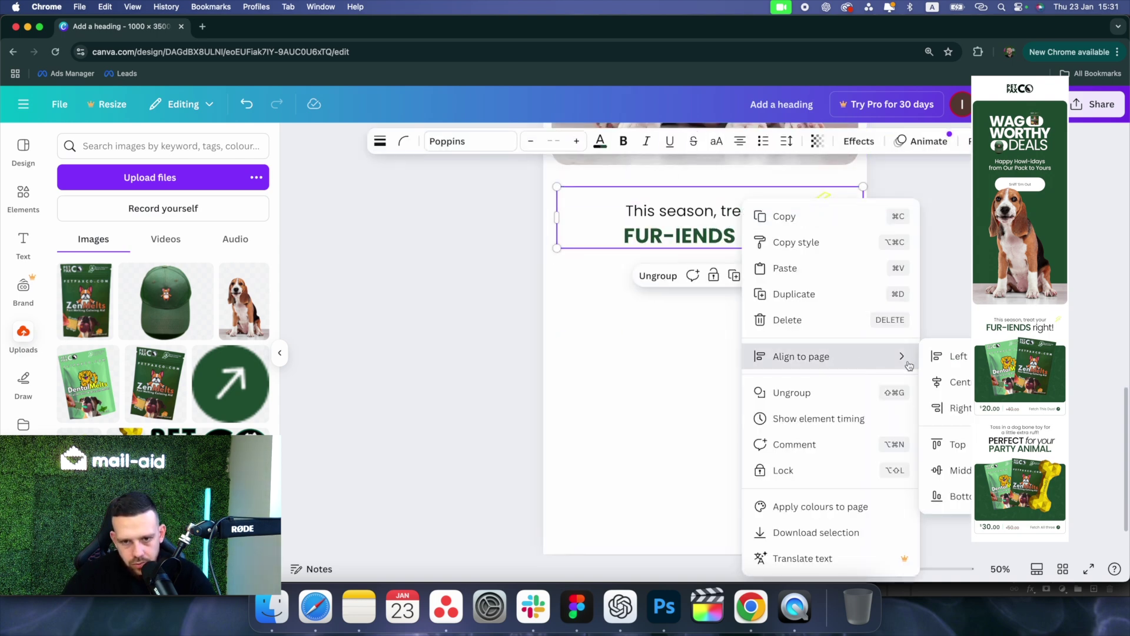
left_click(961, 382)
left_click(825, 356)
scroll(801, 333, "down", 2)
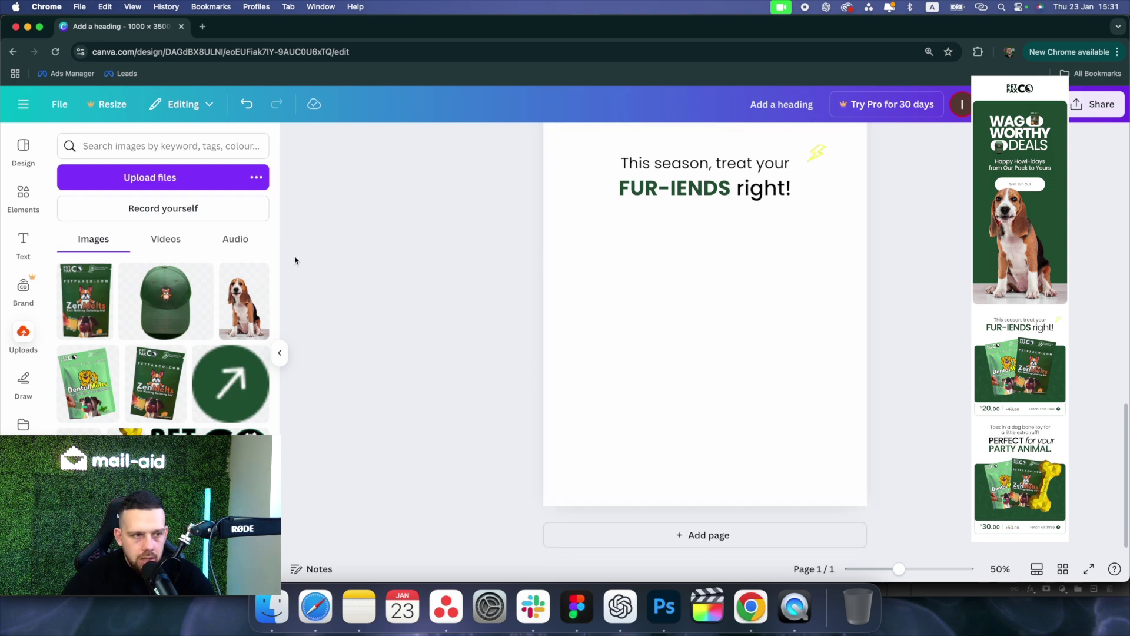
- Add a rounded square below the FUR-IENDS heading and stretch it into a taller panel as wide as the hero
left_click(18, 200)
left_click(77, 238)
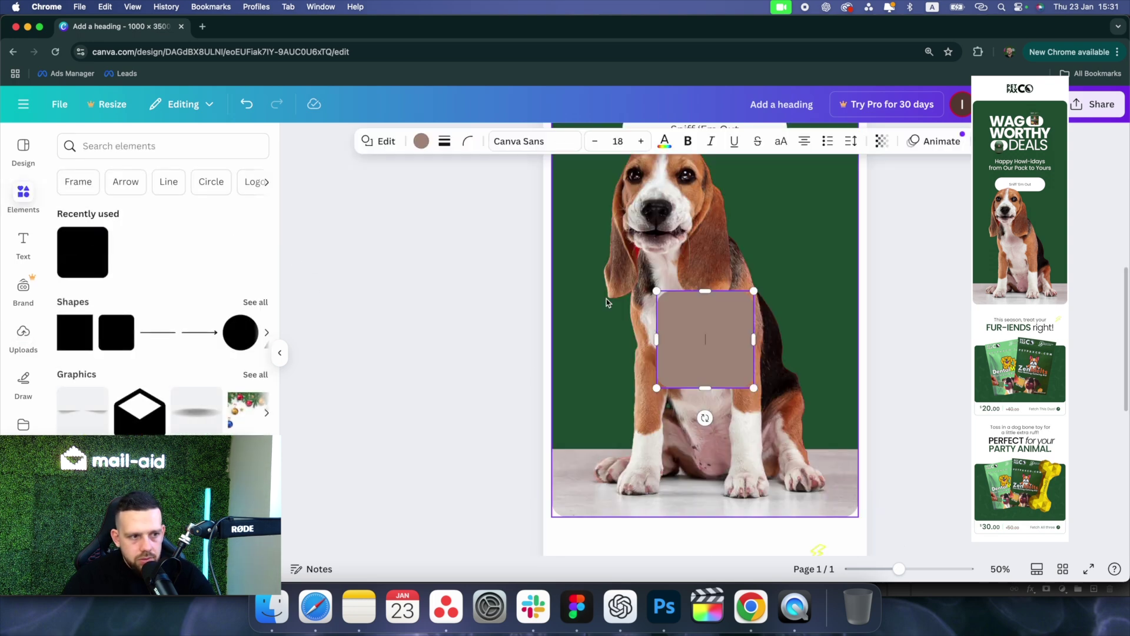
left_click_drag(737, 352, 632, 473)
scroll(724, 414, "down", 4)
scroll(632, 460, "down", 3)
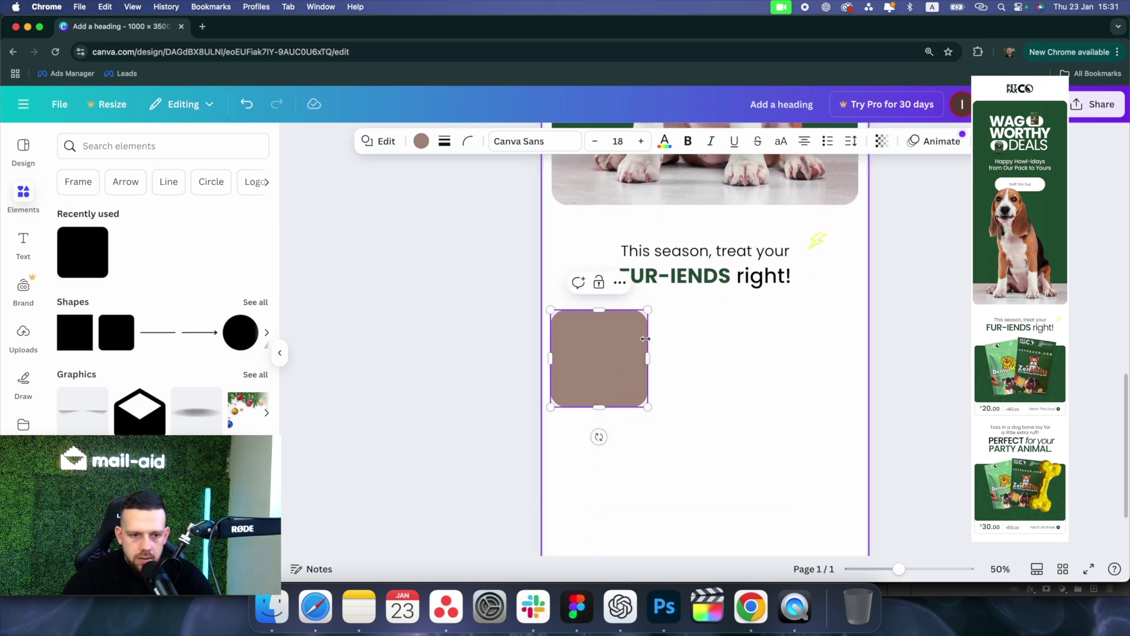
left_click_drag(648, 358, 856, 348)
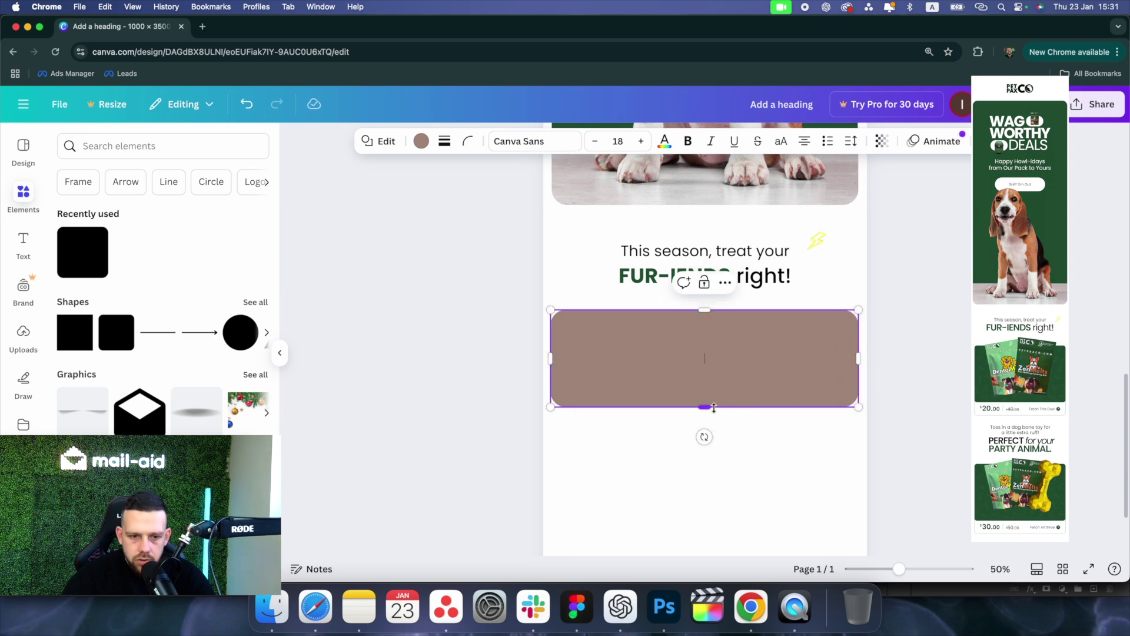
left_click_drag(715, 408, 710, 464)
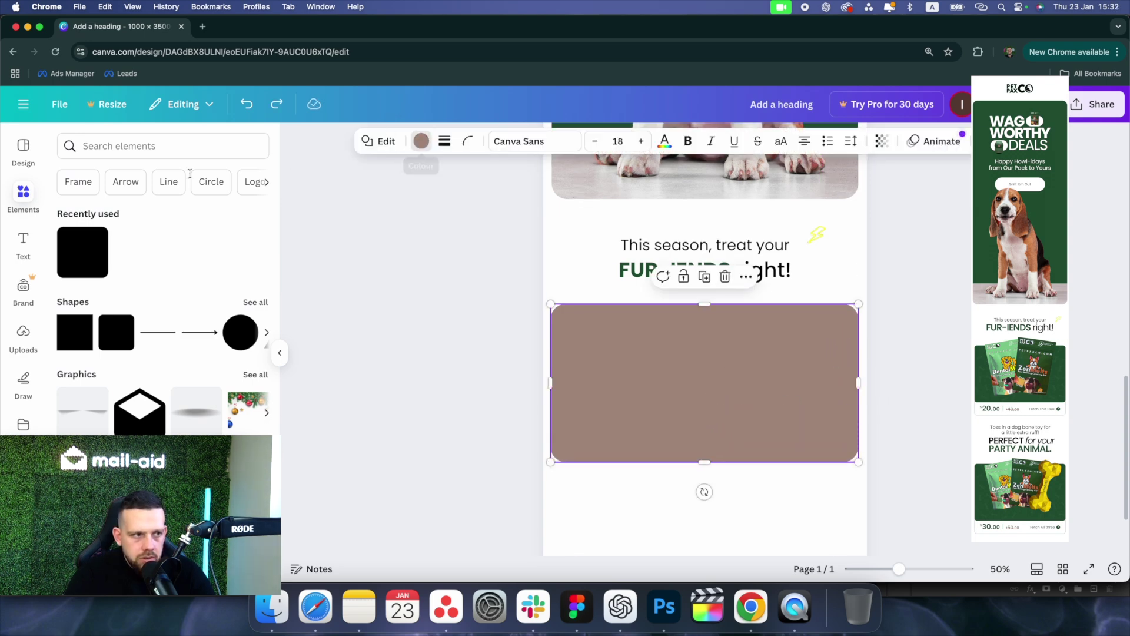
- Recolour the new rounded panel the same dark green as the hero panel using the copied colour code
triple_click(158, 172)
key("super+v")
left_click(79, 230)
left_click(496, 323)
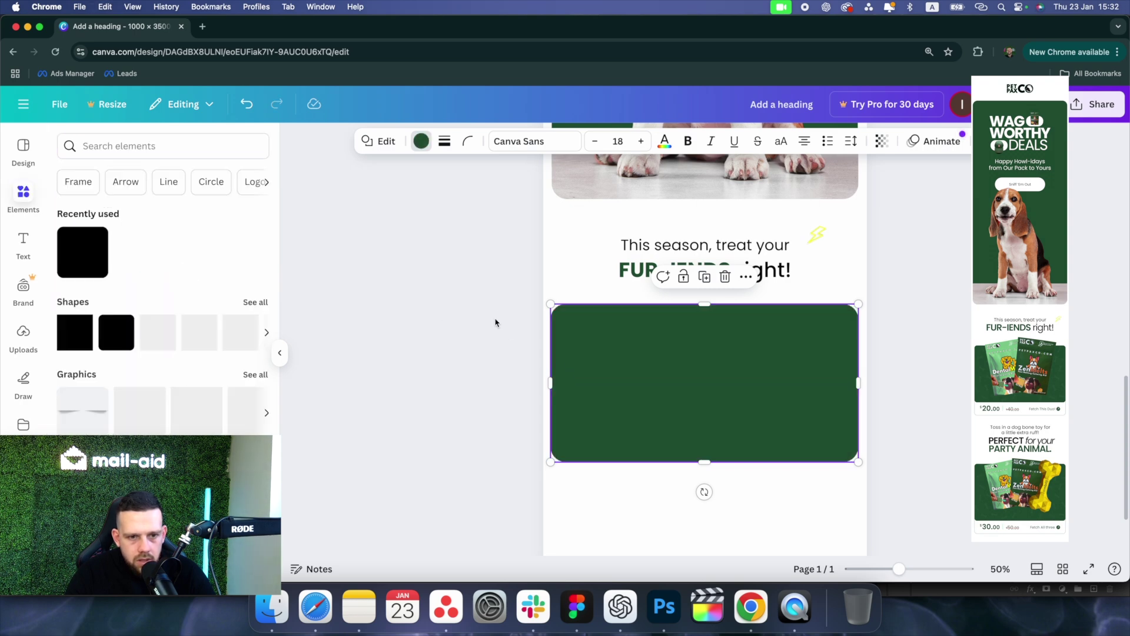
scroll(800, 385, "down", 2)
scroll(672, 330, "up", 1)
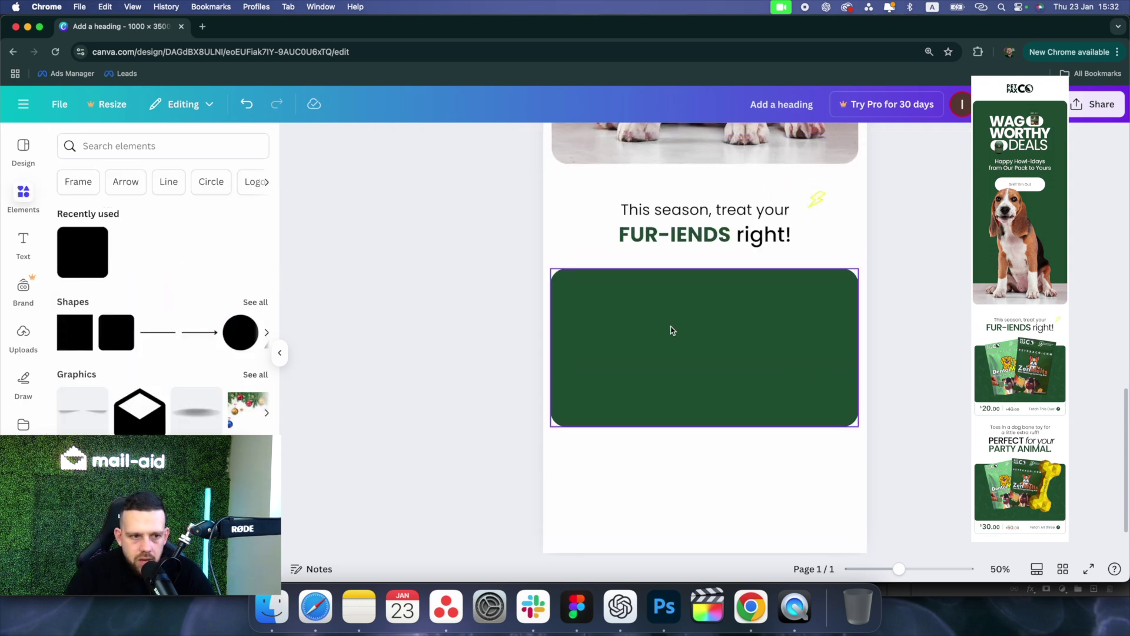
- Place the uploaded tilted ZenMelts pouch image over the right part of the new green panel
left_click(18, 346)
left_click(96, 320)
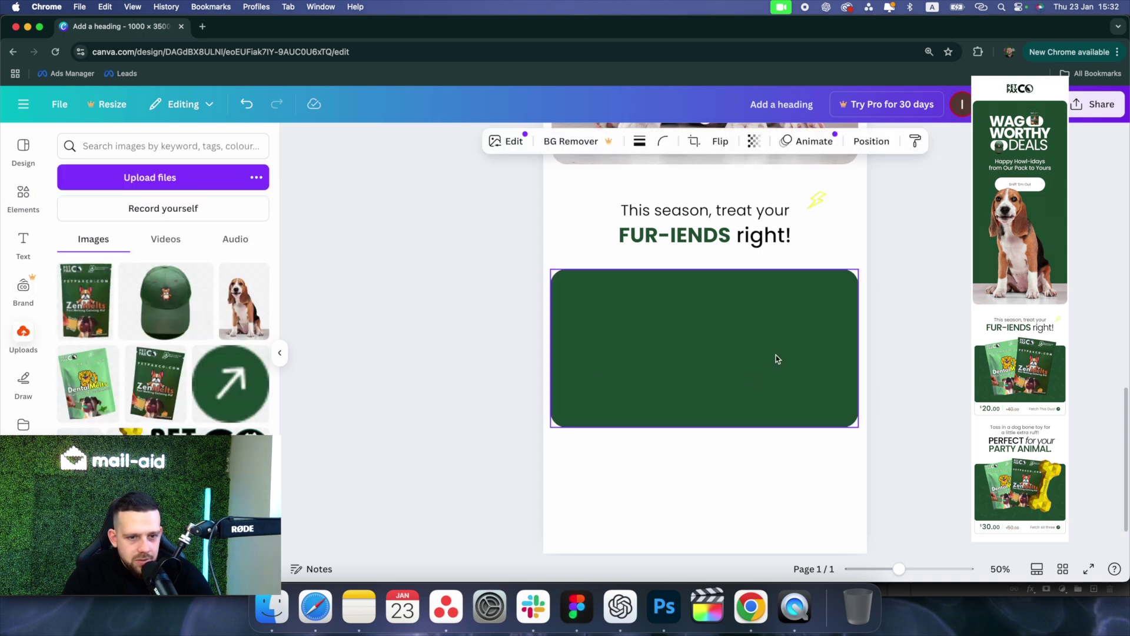
scroll(866, 356, "down", 2)
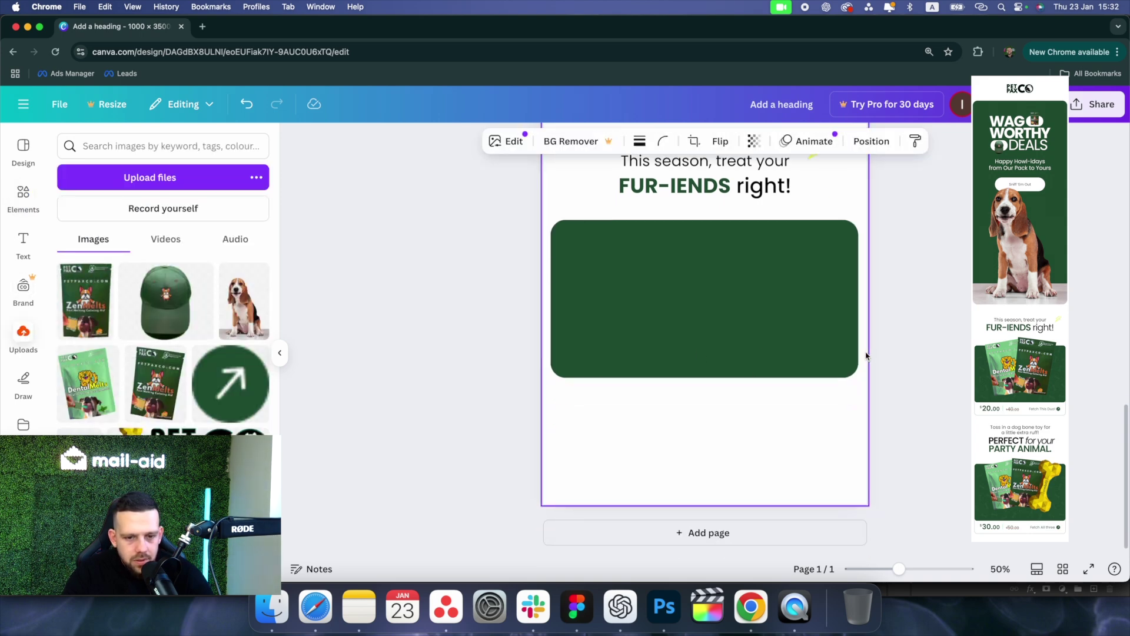
left_click(436, 342)
left_click_drag(154, 365, 691, 283)
left_click_drag(118, 398, 548, 370)
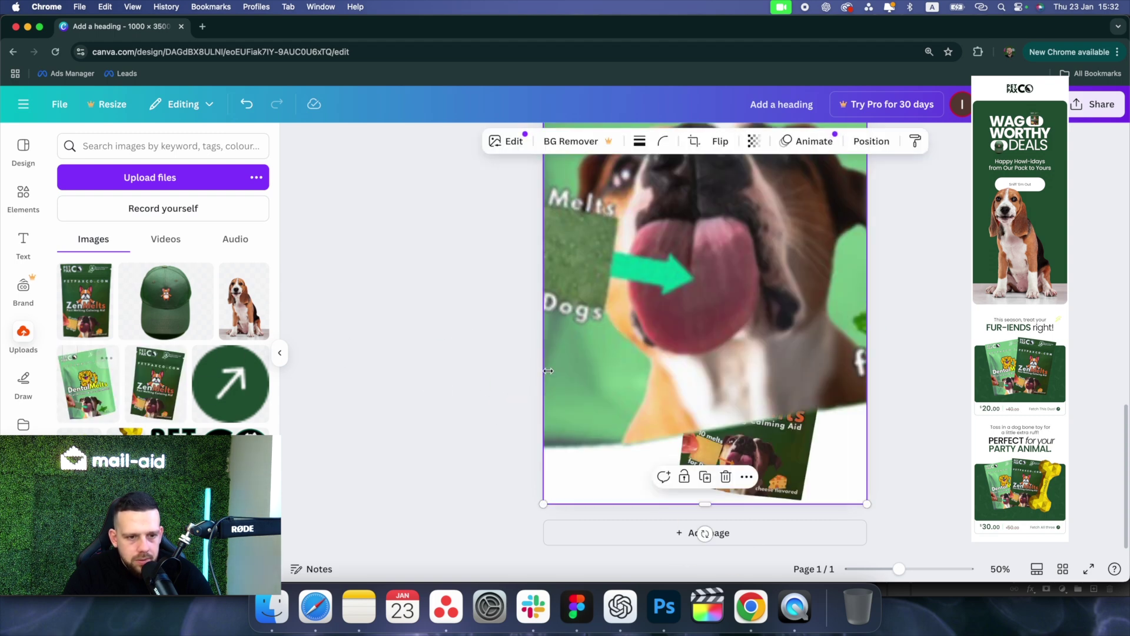
left_click_drag(867, 504, 795, 242)
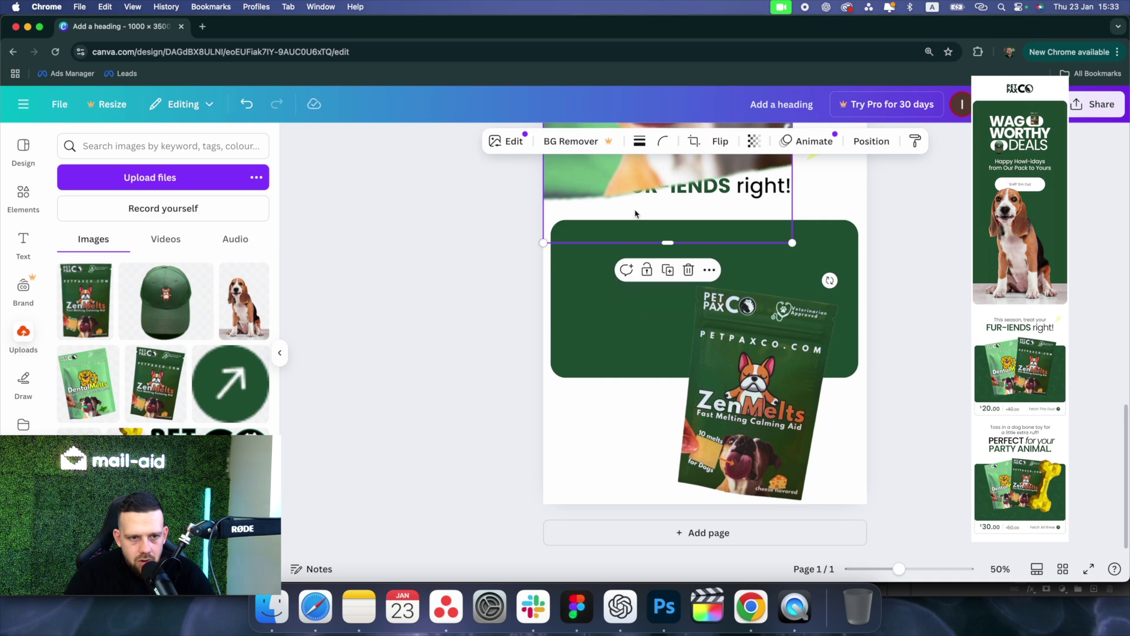
left_click_drag(636, 210, 191, 395)
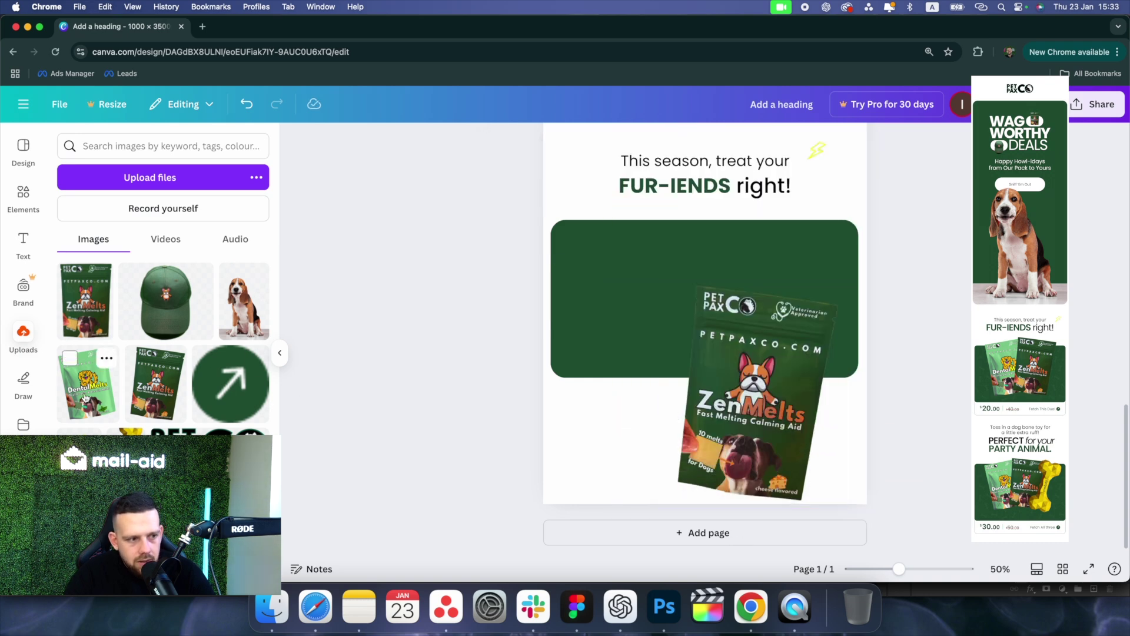
- Place the uploaded DentalMelts pouch on the left part of the green panel, shrink it and raise it above the top edge
left_click_drag(85, 398, 642, 325)
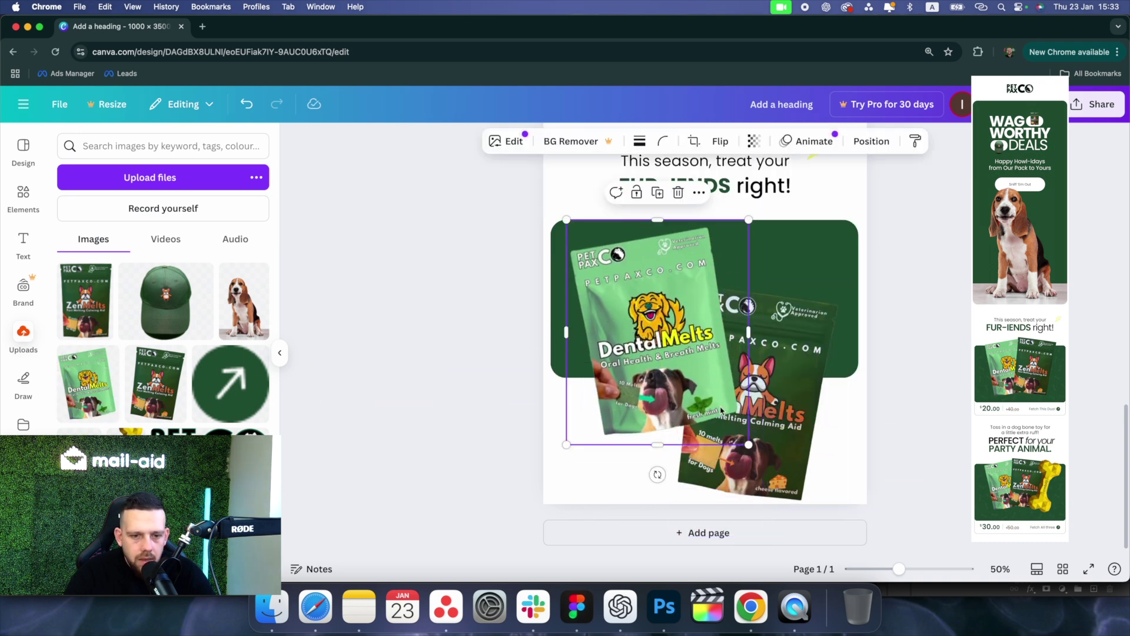
left_click_drag(748, 444, 718, 405)
left_click_drag(659, 318, 669, 297)
left_click(789, 456)
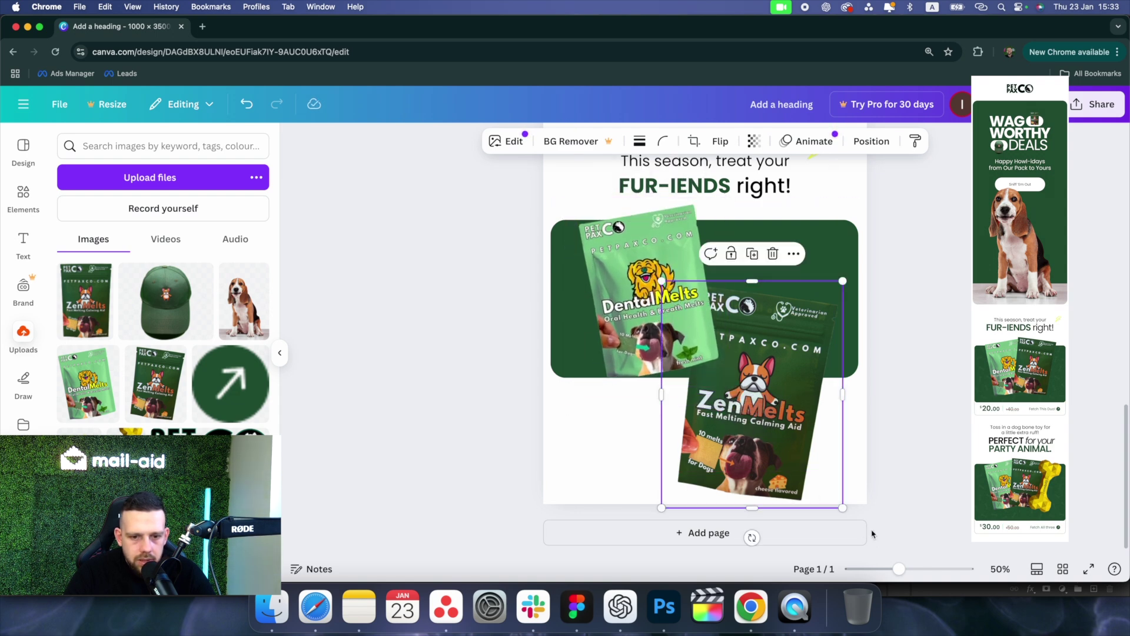
- Shrink and tilt the ZenMelts pouch further clockwise beside the DentalMelts pouch, and lower the DentalMelts pouch slightly on the green panel
left_click_drag(842, 508, 790, 362)
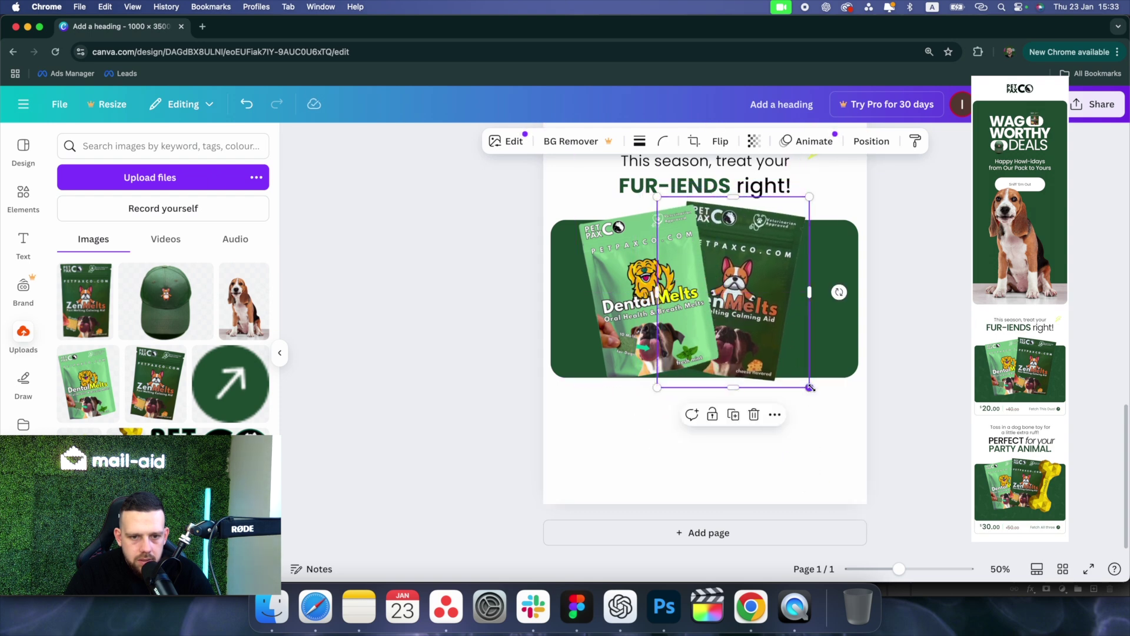
left_click_drag(837, 292, 840, 313)
left_click_drag(787, 299, 786, 299)
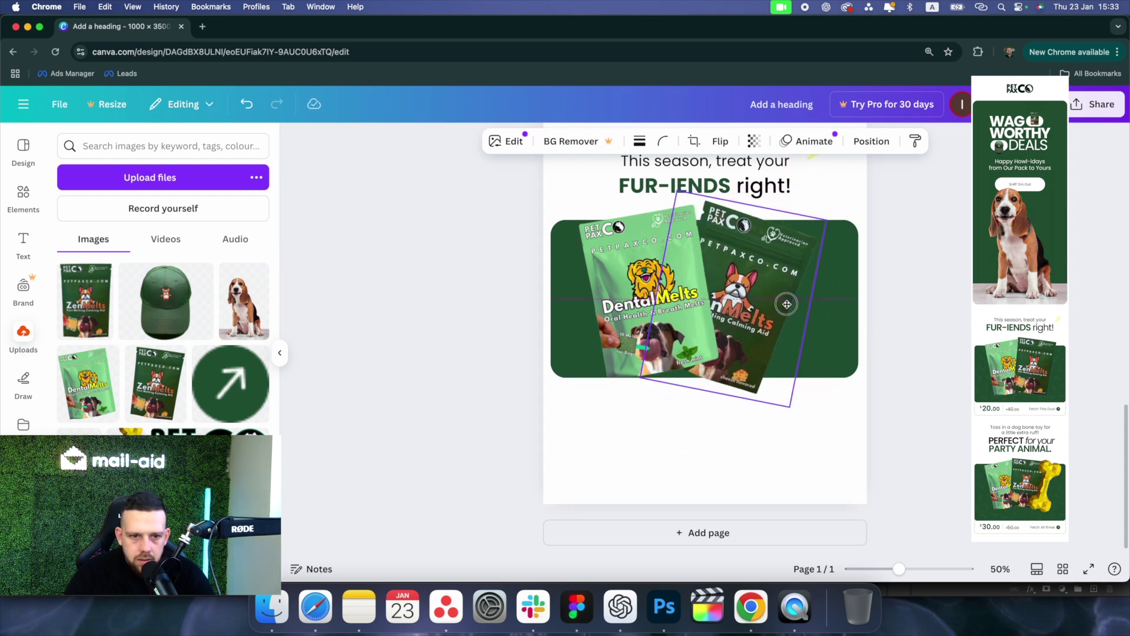
left_click_drag(648, 307, 651, 325)
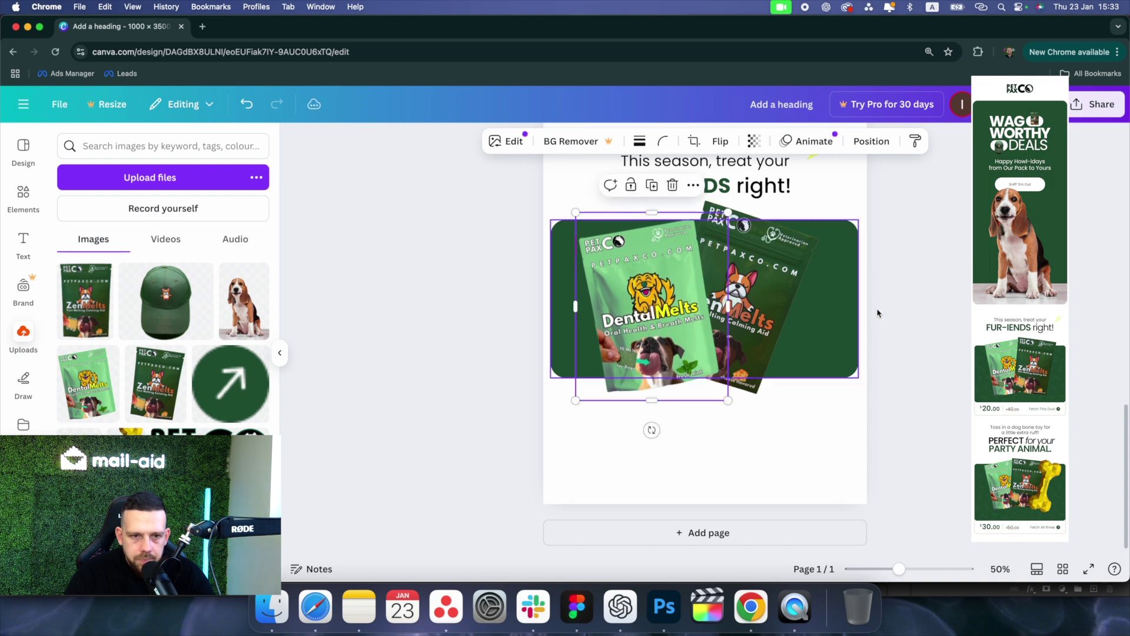
scroll(719, 343, "up", 1)
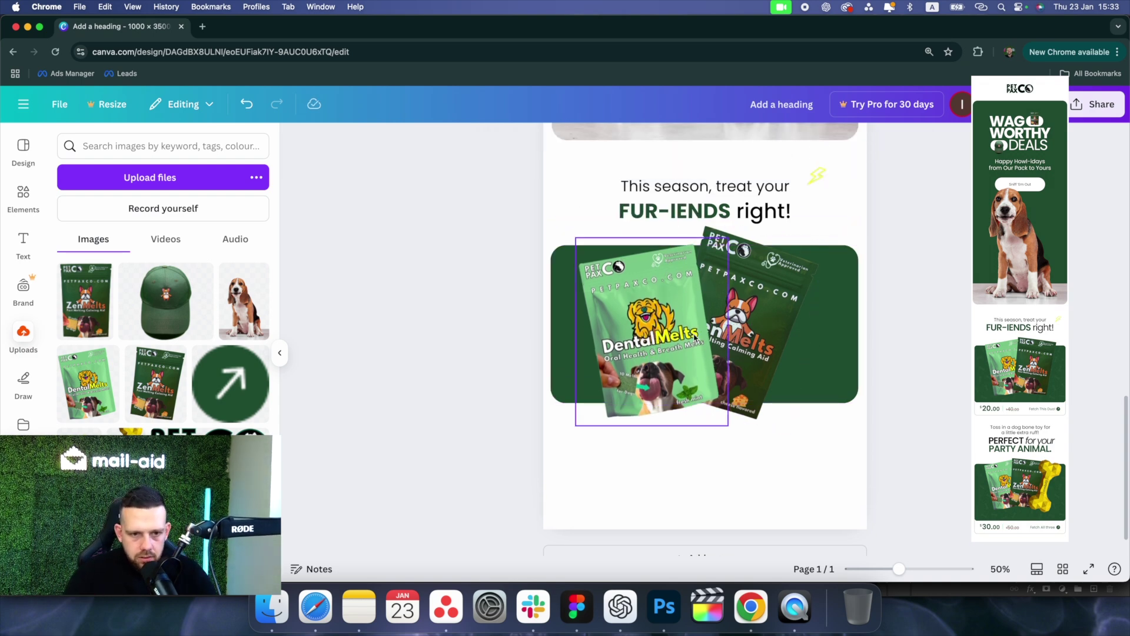
- Try the DentalMelts pouch behind the ZenMelts pouch in the layer order, and bring it back in front
right_click(682, 329)
mouse_move(734, 307)
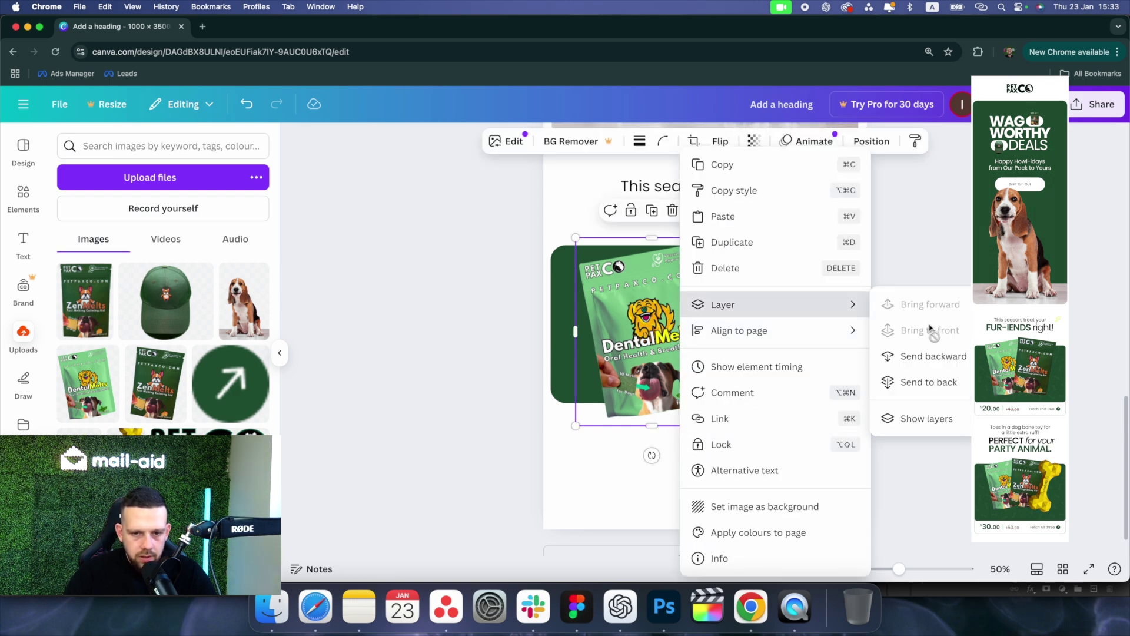
left_click(920, 419)
scroll(144, 331, "down", 2)
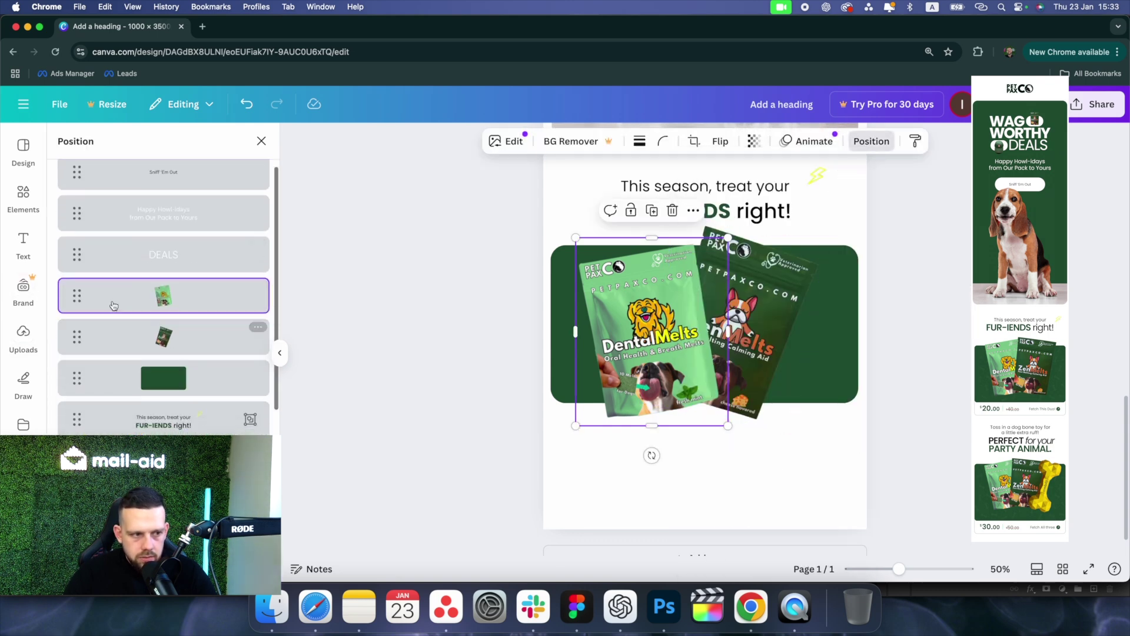
left_click_drag(114, 301, 130, 352)
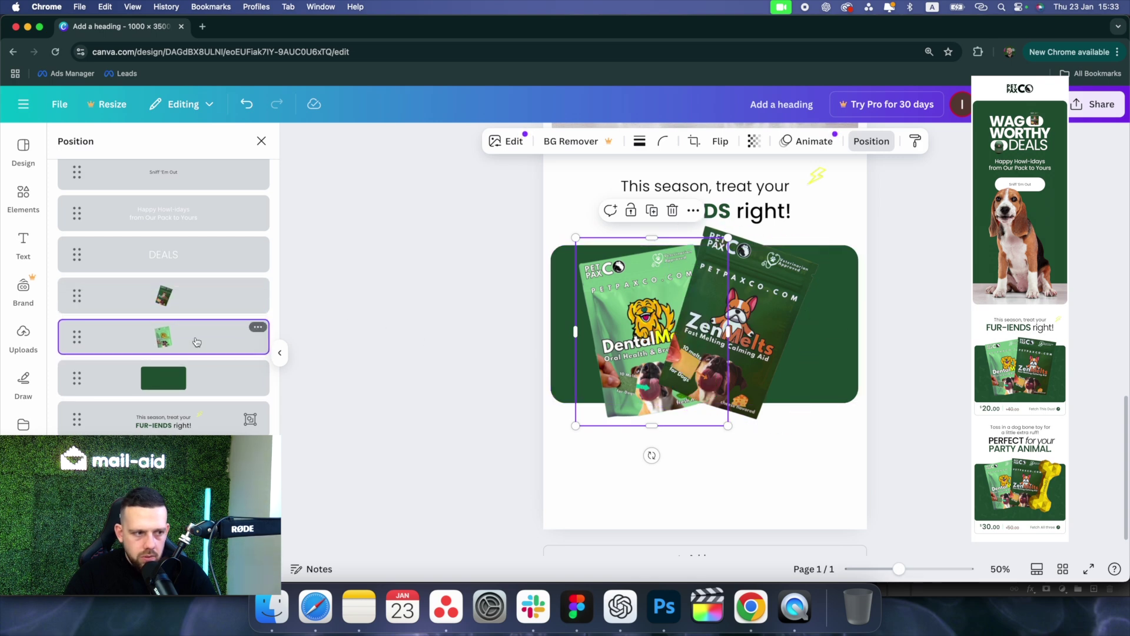
left_click_drag(196, 342, 196, 296)
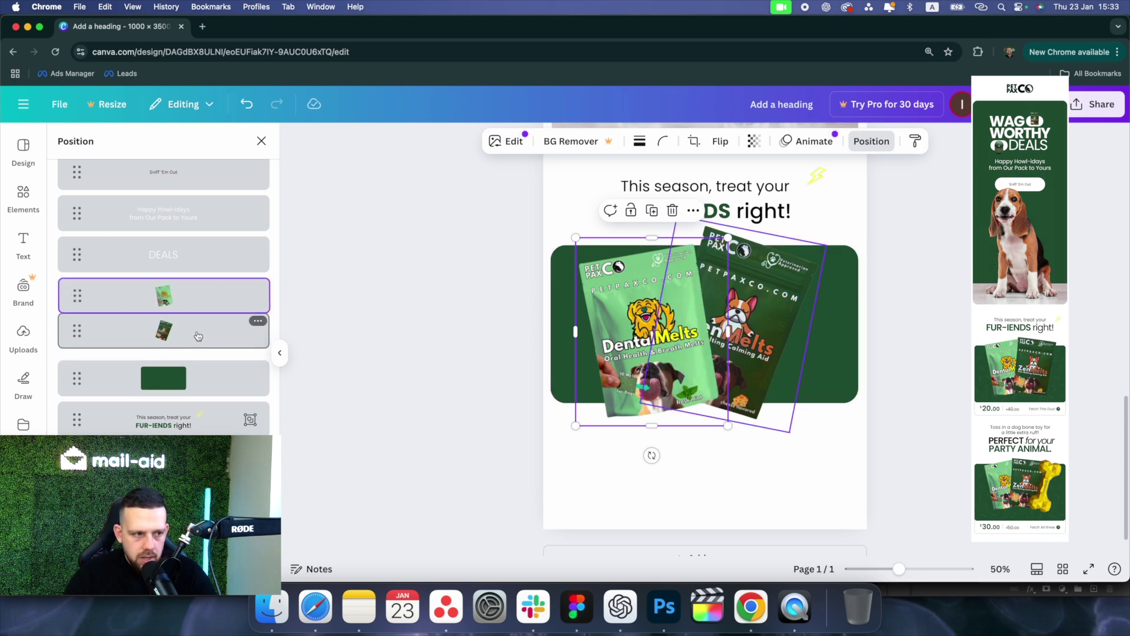
left_click(966, 299)
- Extend the green panel's lower edge downward so it reaches below both product pouches
scroll(870, 321, "up", 2)
left_click(963, 313)
scroll(959, 308, "down", 1)
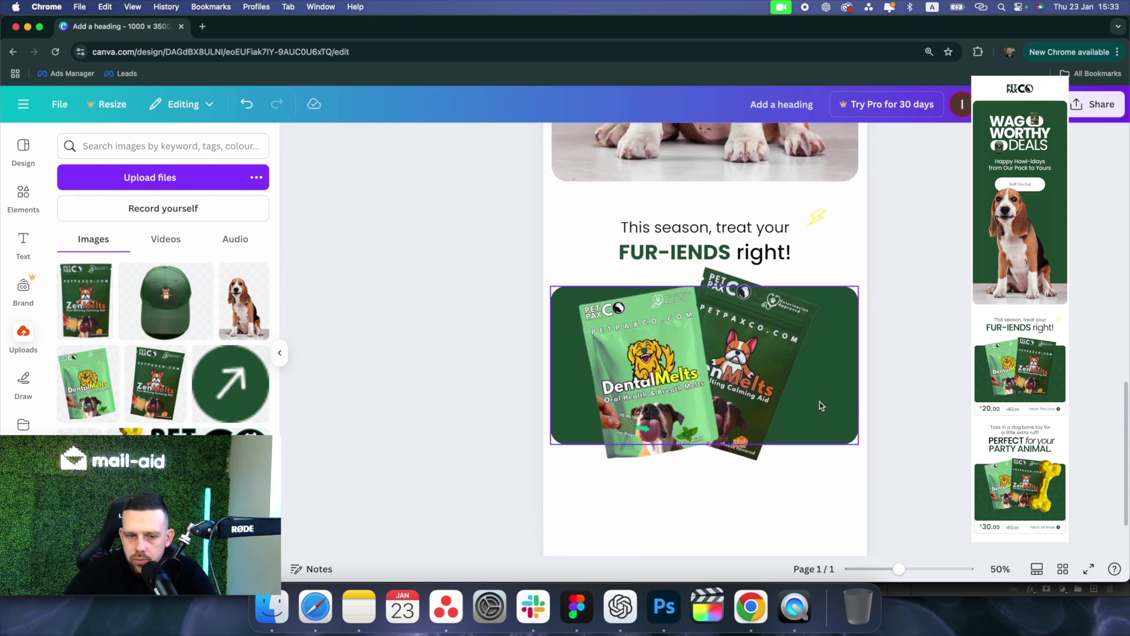
left_click(816, 420)
left_click_drag(696, 444, 695, 471)
left_click(958, 414)
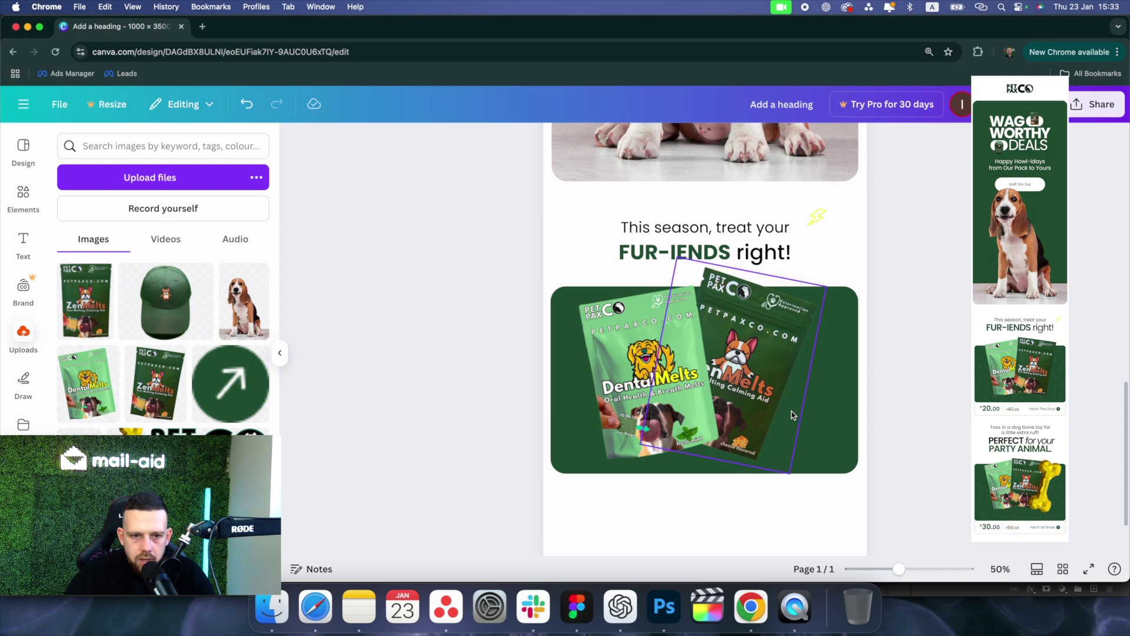
left_click(771, 382)
left_click(655, 423)
scroll(929, 414, "down", 1)
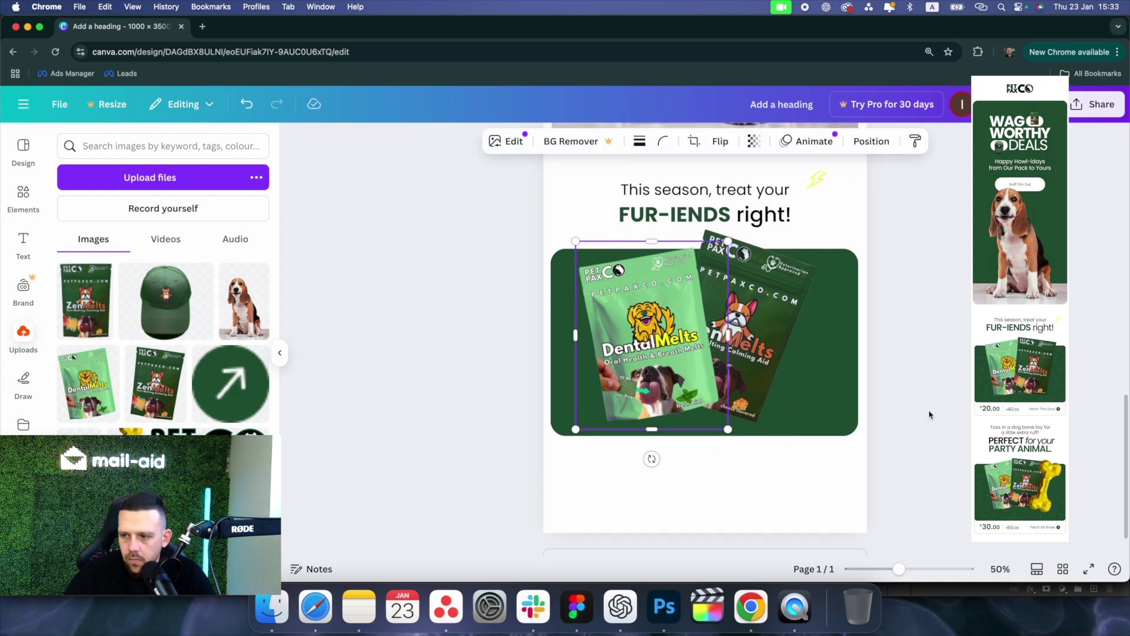
left_click(929, 415)
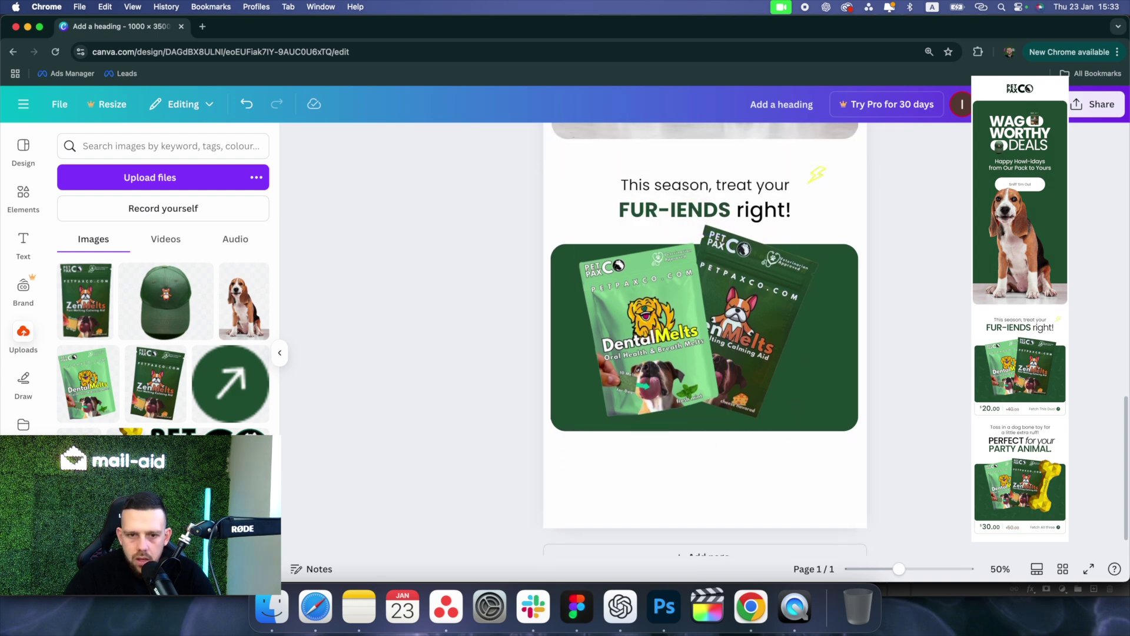
- Add a rounded square, flatten and stretch it to the green panel's width, and place it across the panel's lower edge
left_click(22, 200)
left_click_drag(724, 336, 593, 351)
left_click_drag(648, 402, 859, 404)
left_click_drag(702, 352, 694, 391)
- Fill the new rounded strip with off-white and give it a thin solid black border
left_click(419, 141)
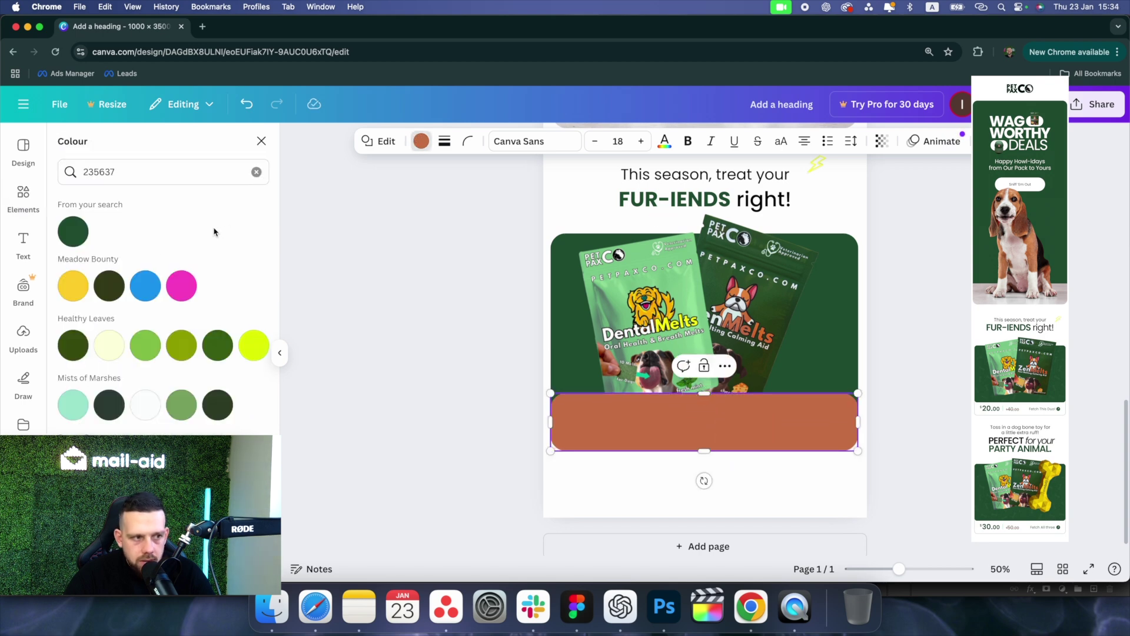
left_click(144, 406)
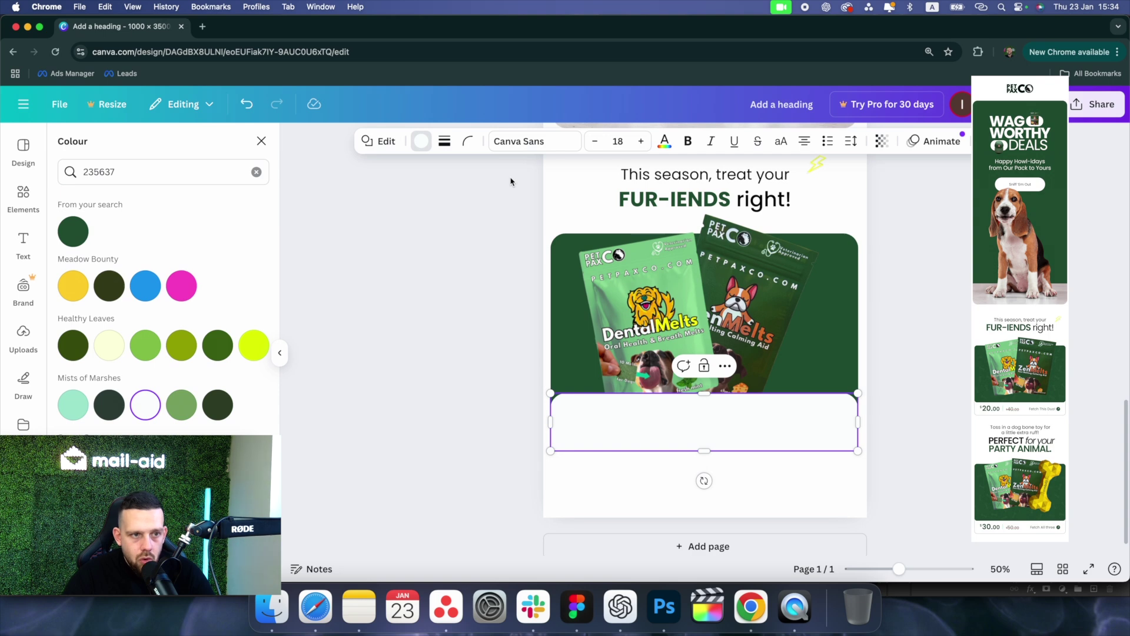
left_click(445, 142)
left_click(408, 180)
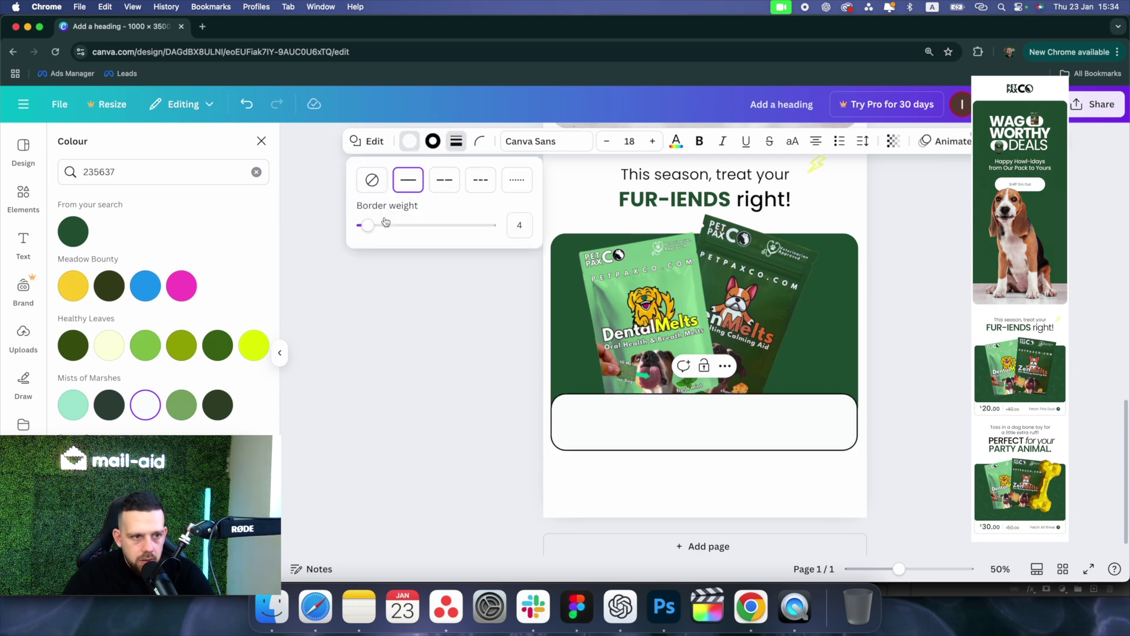
left_click_drag(368, 226, 363, 226)
left_click(461, 431)
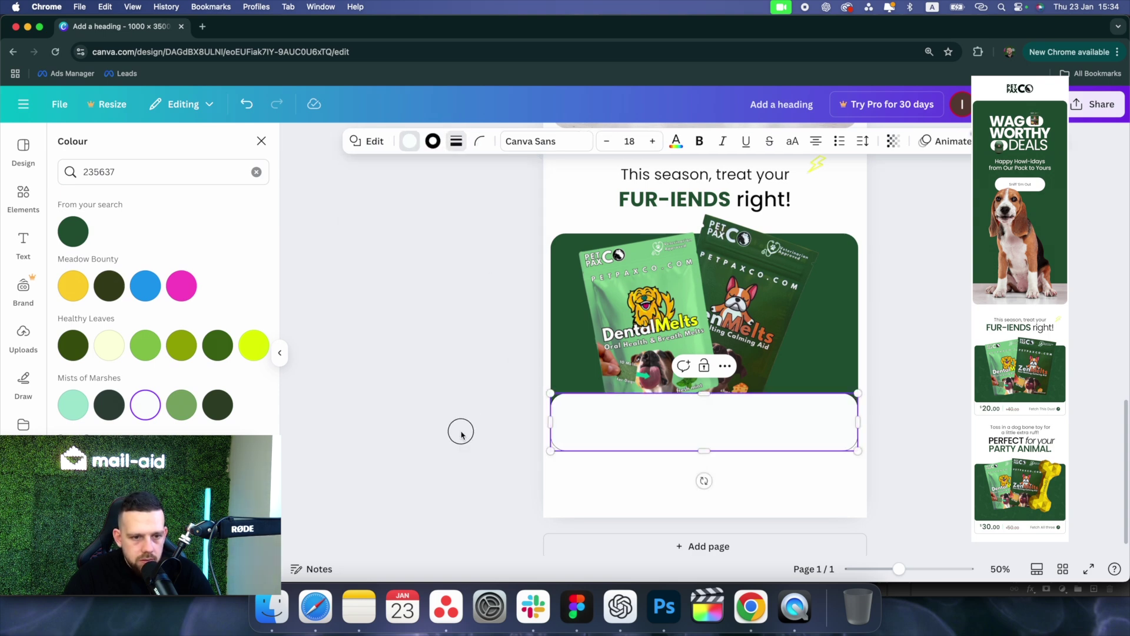
left_click(517, 427)
- Move the off-white strip behind the green panel in the layer order and let it extend slightly below the panel
right_click(740, 445)
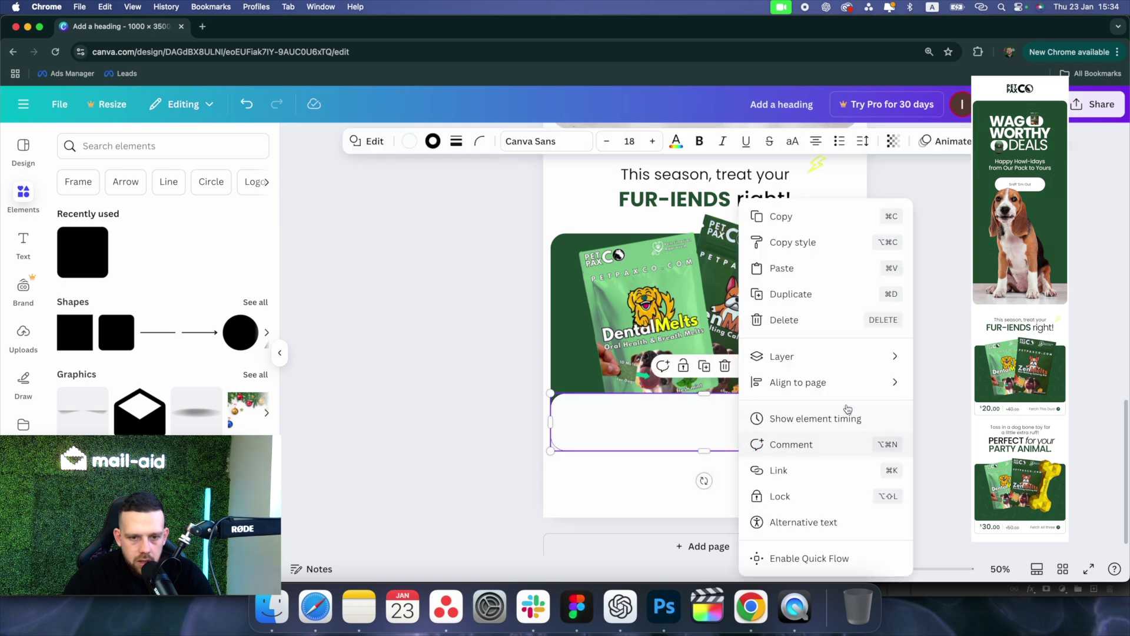
mouse_move(848, 356)
left_click(942, 480)
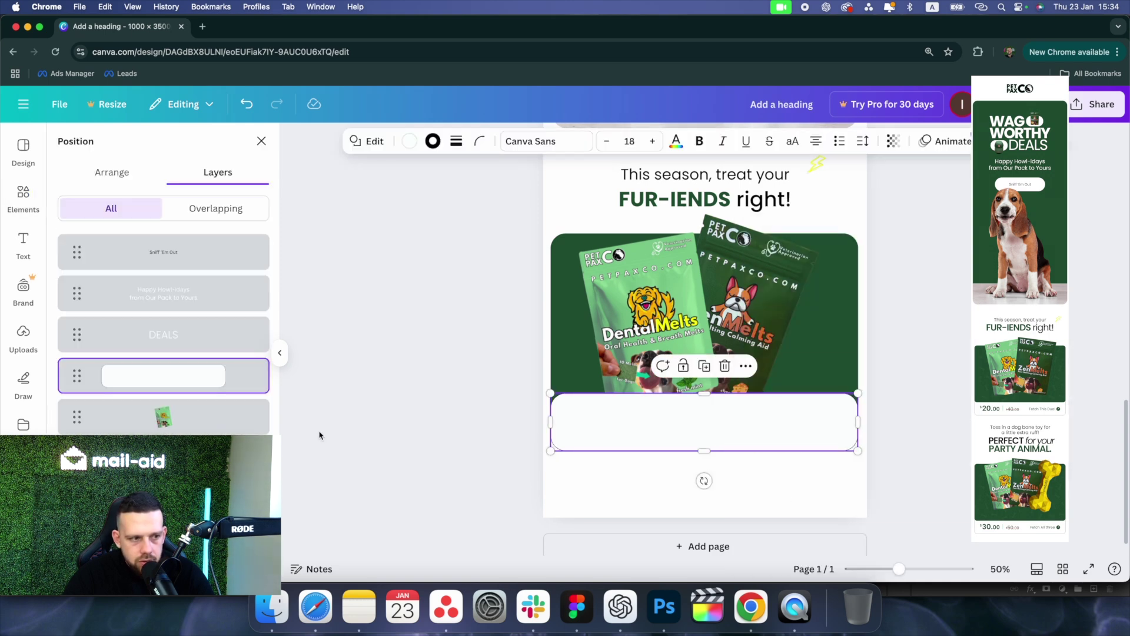
mouse_move(173, 381)
left_mouse_down()
mouse_move(172, 356)
mouse_move(176, 403)
left_mouse_up()
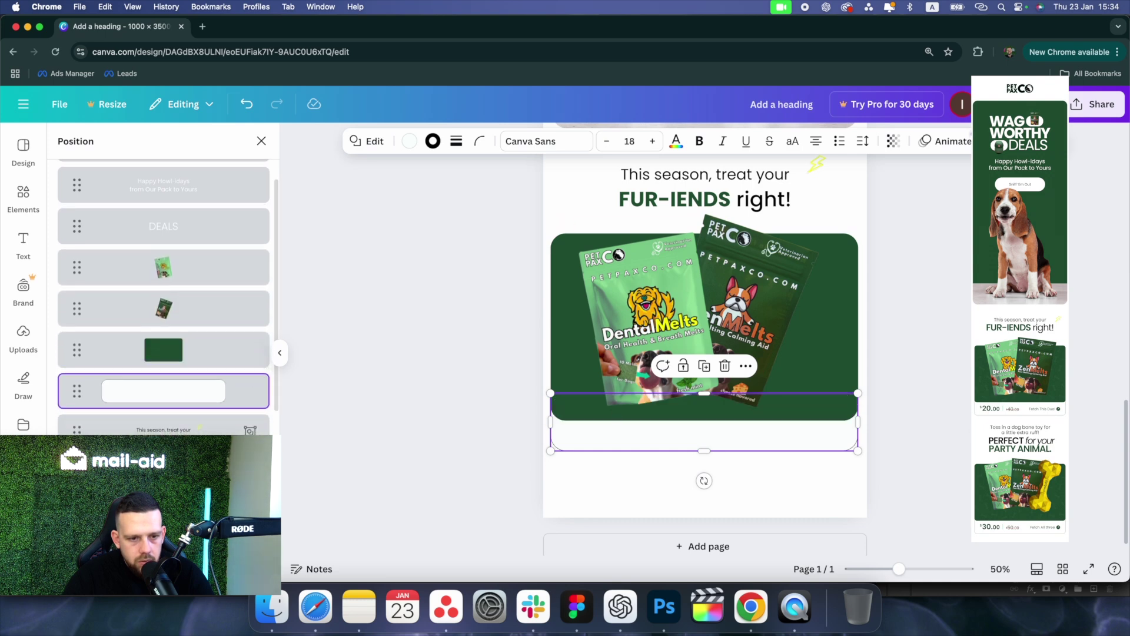
key("Escape")
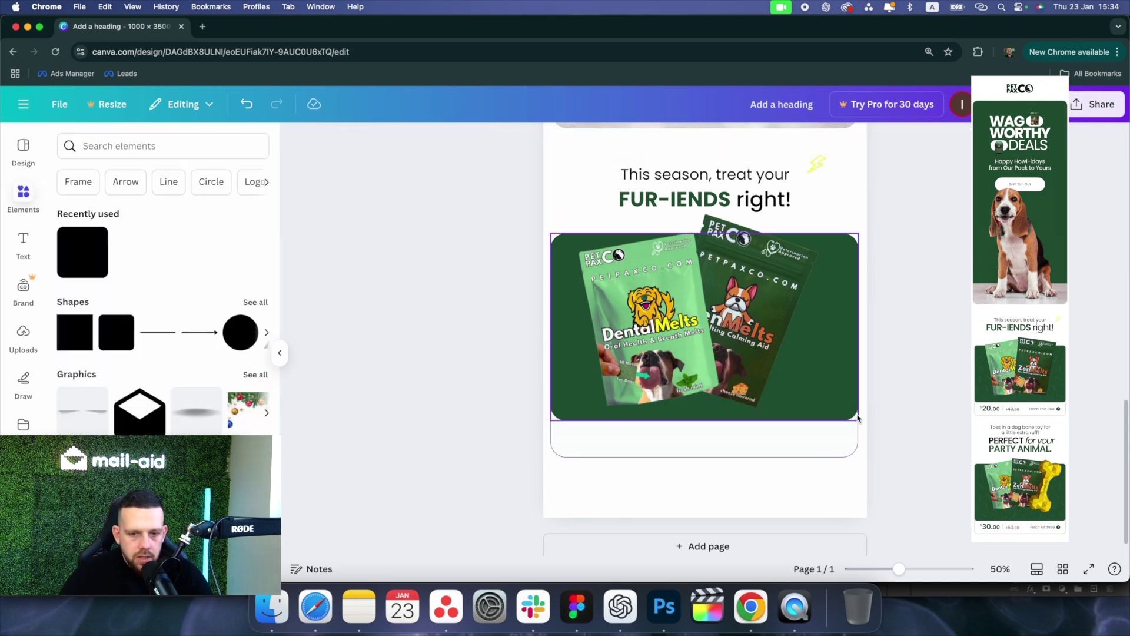
- Add a "$" text box and place it at the left end of the off-white strip
left_click(12, 252)
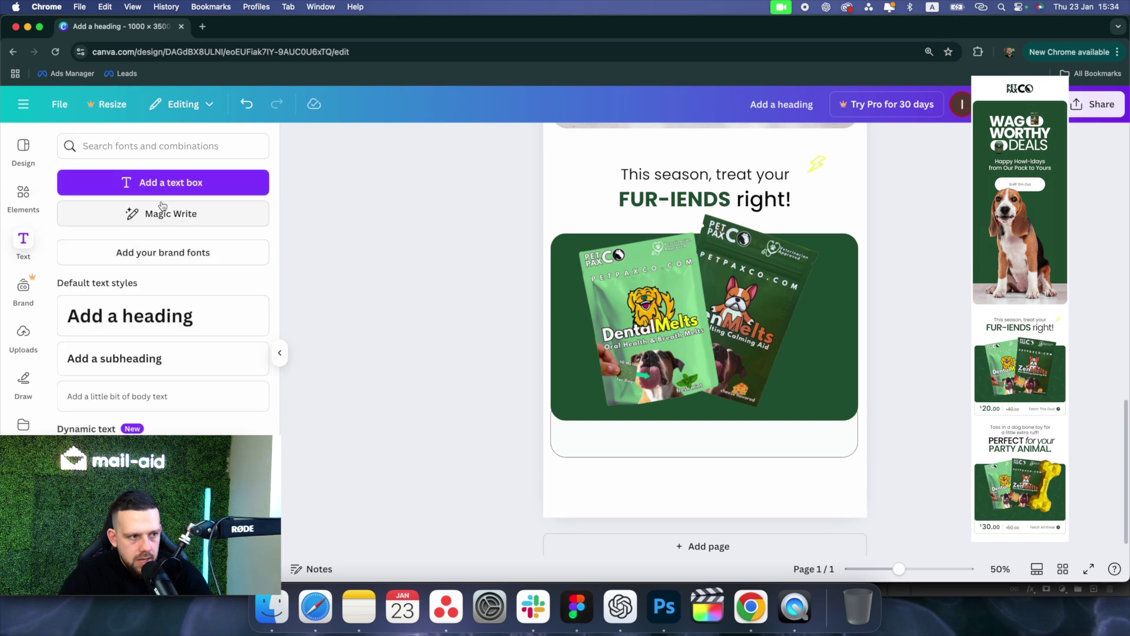
left_click(161, 182)
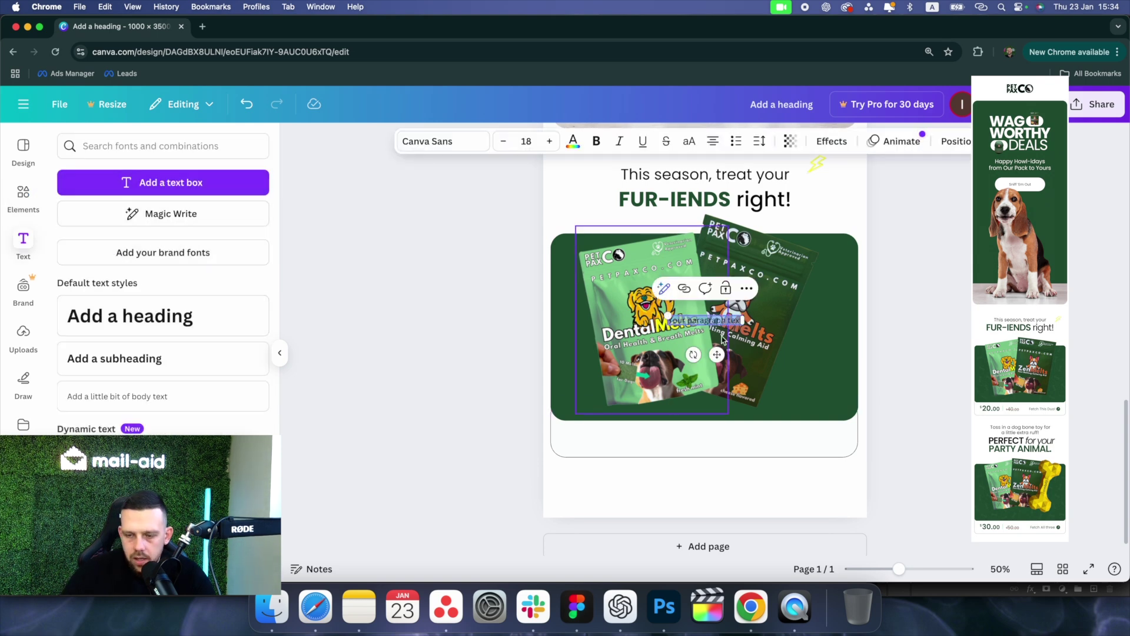
key("BackSpace")
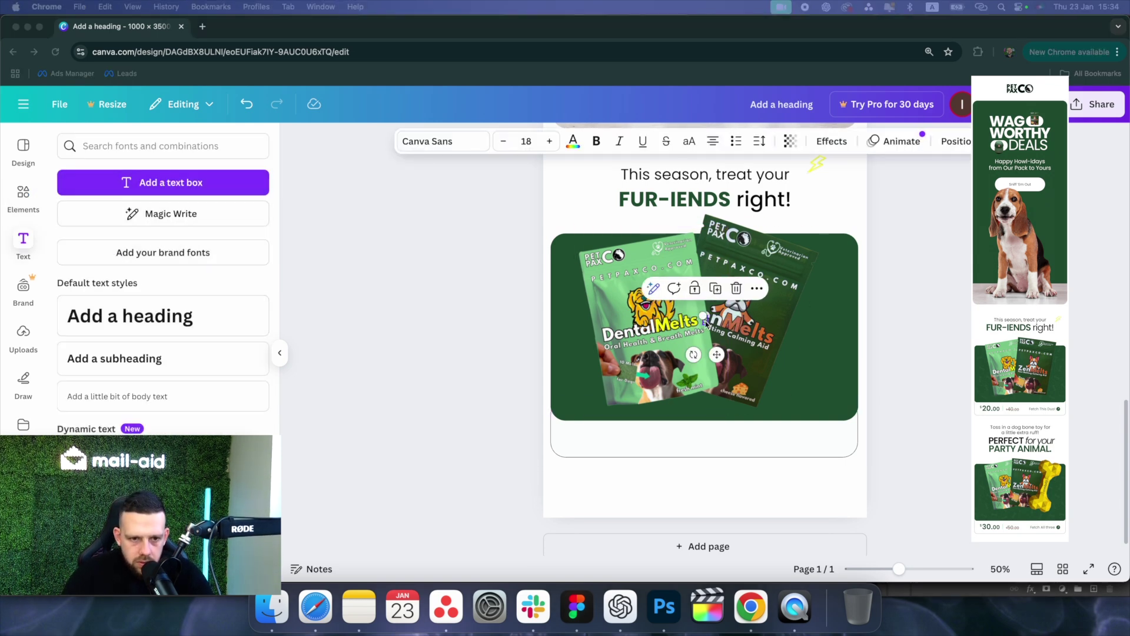
left_click(643, 393)
left_click(954, 360)
left_click_drag(705, 319, 611, 438)
- Duplicate the dollar sign as "20.00" at font size 30 and place it in the off-white strip
key("super+d")
type("20.00")
left_click(528, 141)
type("30")
key("super+plus")
left_click_drag(495, 463, 596, 427)
- Set the price text in bold Poppins and align the small dollar sign beside the top of 20.00
left_click(442, 141)
type("pop")
left_click(106, 356)
left_click(554, 409)
left_click_drag(521, 402, 515, 401)
left_click(676, 483)
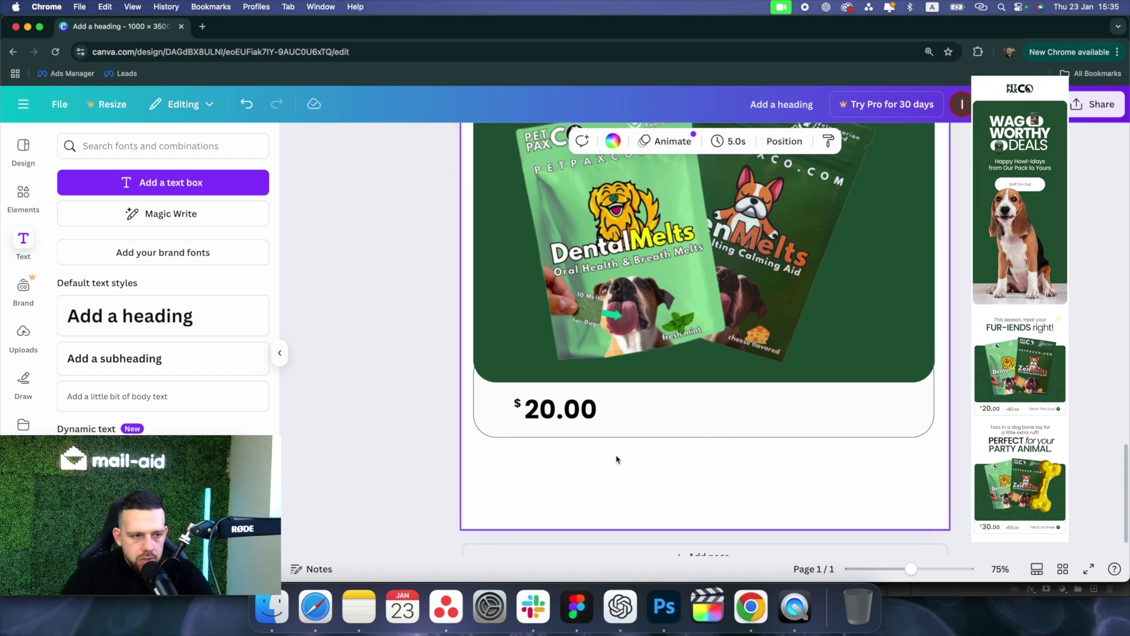
- Insert a straight line shape and select it through the layer list
left_click(23, 195)
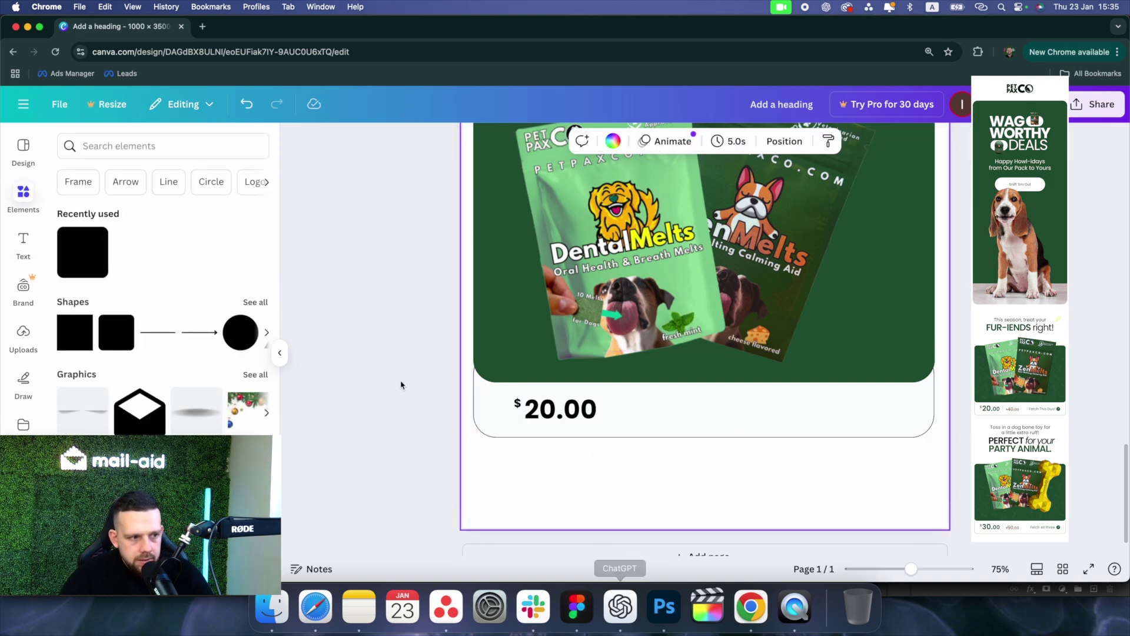
left_click(163, 335)
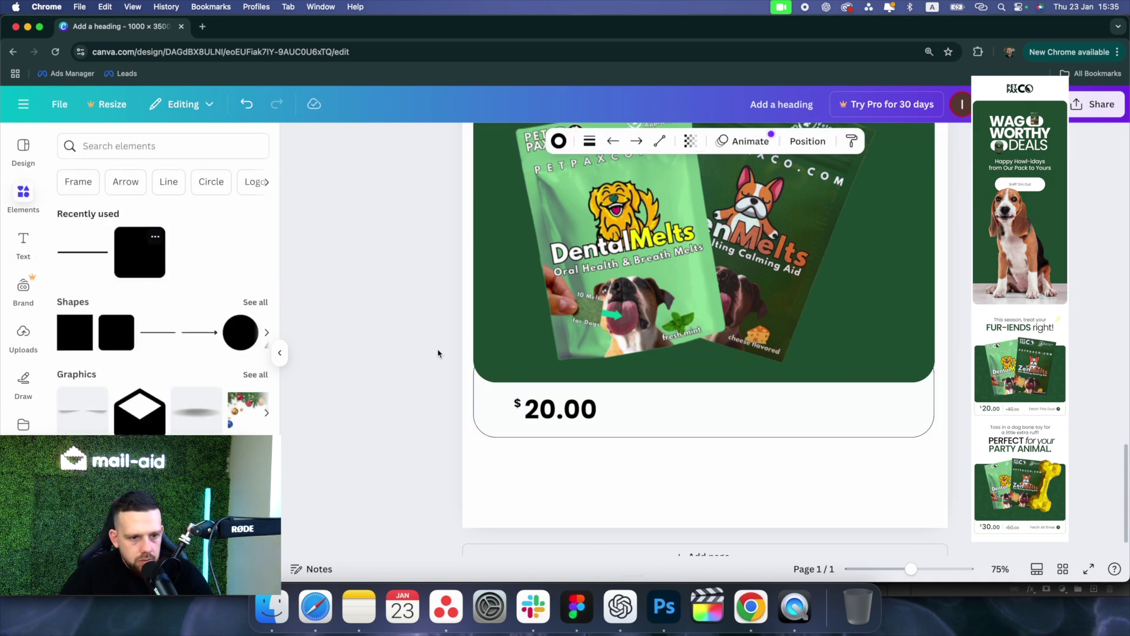
scroll(707, 359, "up", 1)
scroll(707, 363, "up", 1)
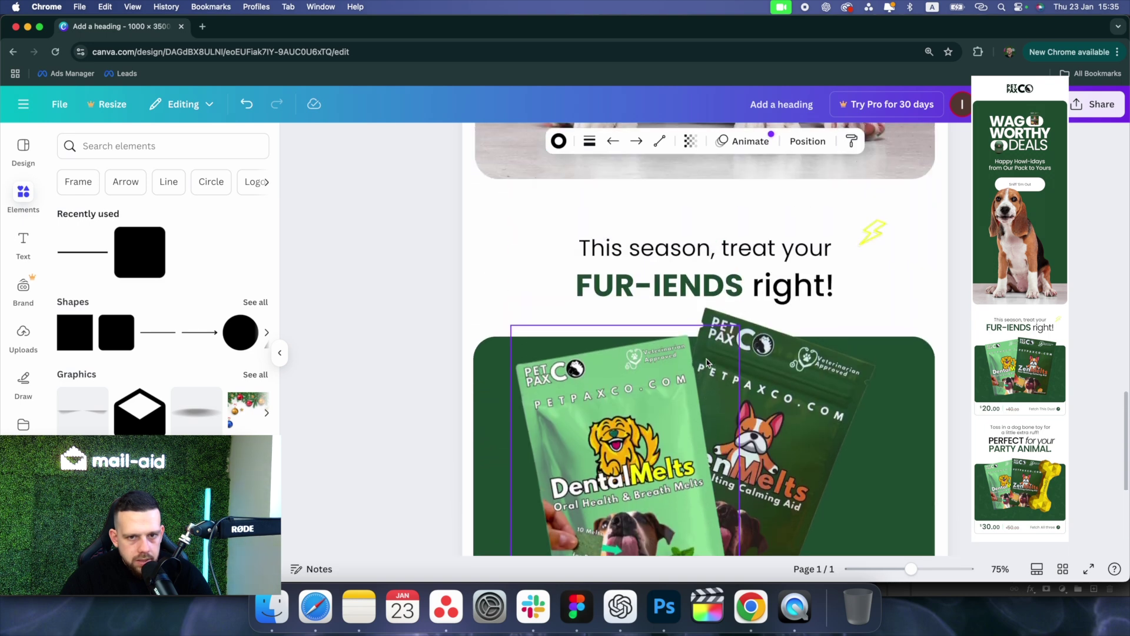
scroll(707, 364, "down", 4)
right_click(563, 363)
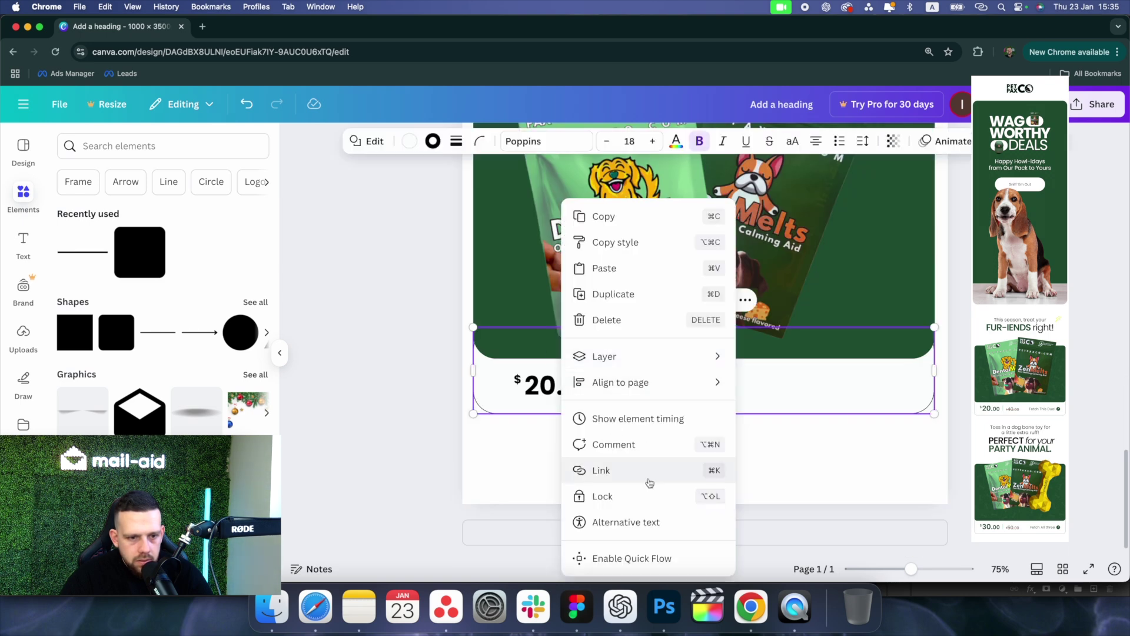
mouse_move(675, 354)
left_click(791, 466)
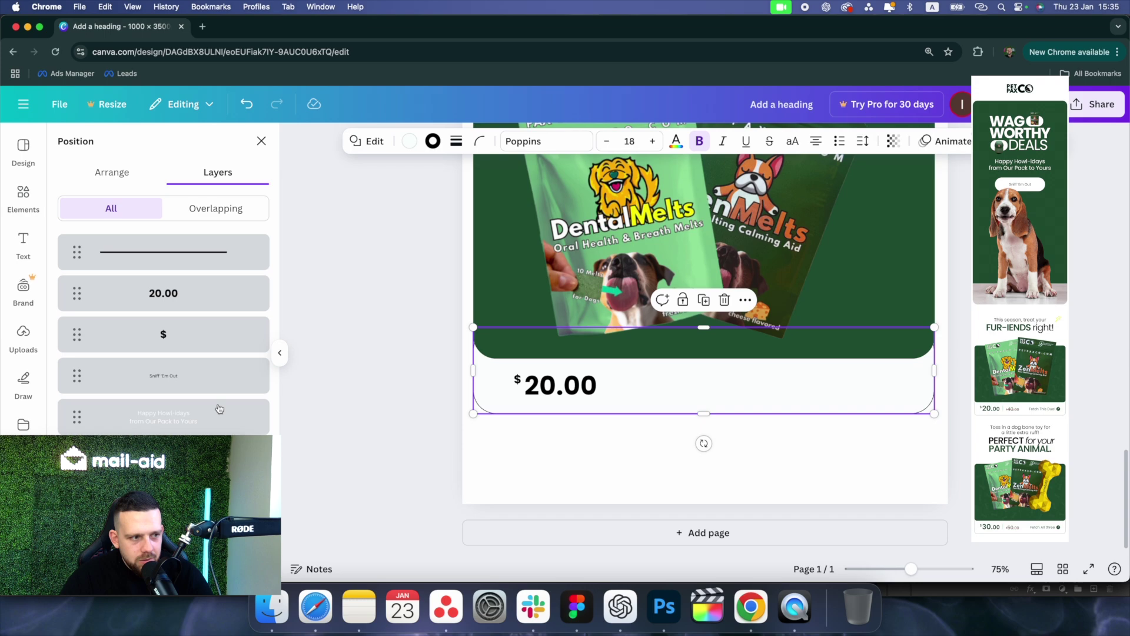
left_click(171, 258)
- Rotate the line to vertical, shorten it and place it as a divider just right of the $20.00 price
scroll(764, 361, "up", 10)
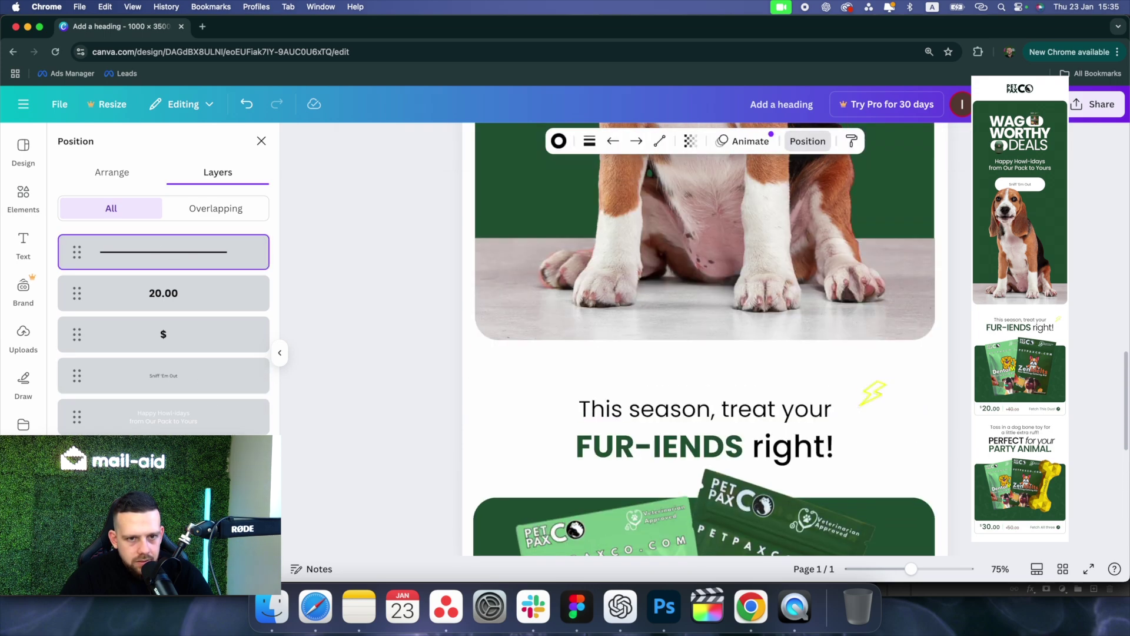
scroll(754, 419, "up", 5)
scroll(755, 418, "down", 2)
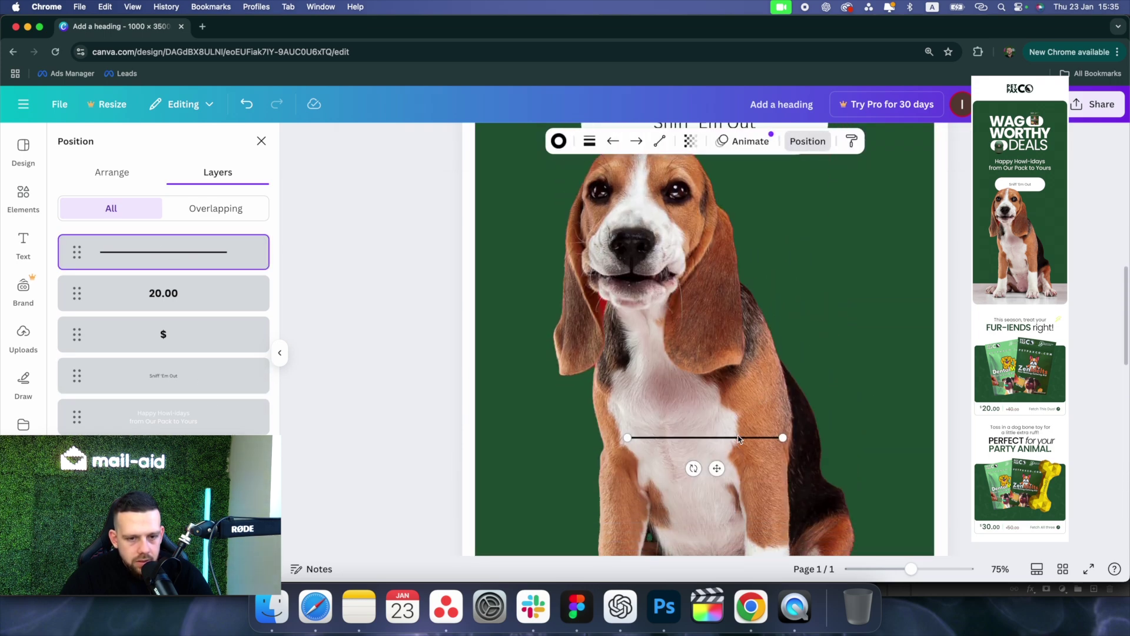
left_click_drag(718, 470, 696, 440)
left_click_drag(651, 471, 637, 443)
left_click_drag(661, 365, 666, 481)
left_click_drag(666, 495, 599, 449)
key("super+plus")
left_click(587, 442)
- Set the vertical divider line's weight to 2
left_click(558, 141)
left_click(589, 141)
left_click(669, 254)
type("2")
left_click(807, 141)
left_click(807, 141)
left_click(587, 449)
- Place a smaller copy of the price right of the divider and change it to $40.00
left_click(512, 441)
left_click(454, 434, "shift")
left_click_drag(486, 448, 658, 460)
left_click_drag(732, 464, 863, 453)
double_click(644, 451)
type("4")
- Enter "Fetch This Duo!" in the text at the strip's right end, give it a light font weight and position it
triple_click(863, 453)
type("Fetch This Duo!")
key("super+a")
left_click(545, 141)
left_click(89, 342)
left_click_drag(942, 470, 881, 447)
- Add the uploaded round green arrow image, shrink it to icon size and place it right after "Fetch This Duo!"
scroll(706, 339, "down", 2)
left_click_drag(849, 337, 595, 551)
left_click_drag(595, 551, 948, 392)
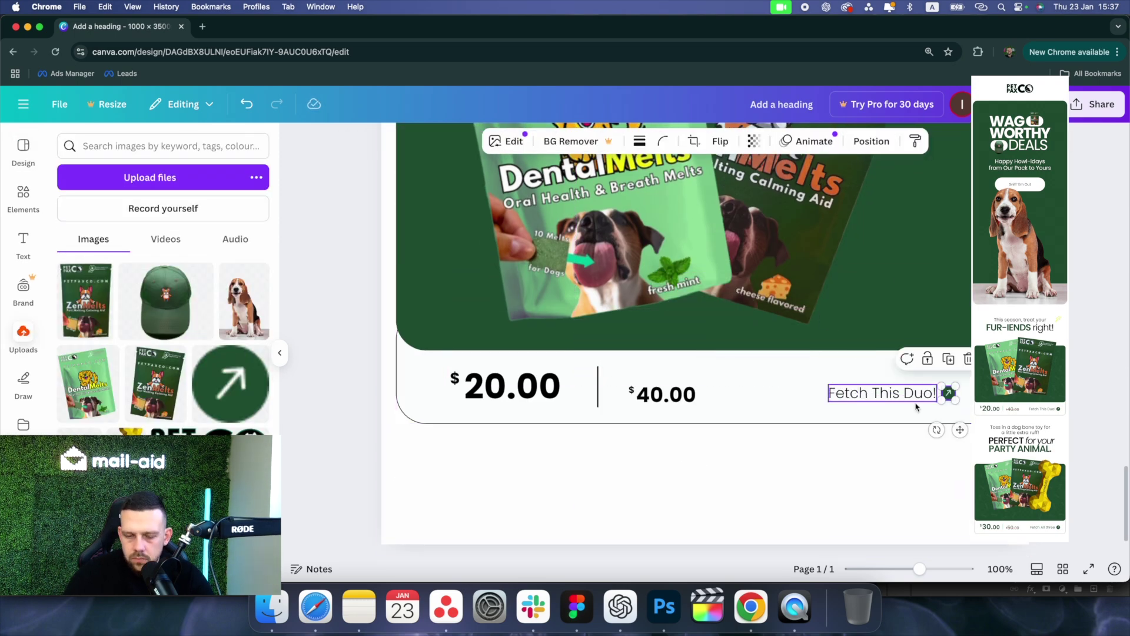
left_click(817, 455)
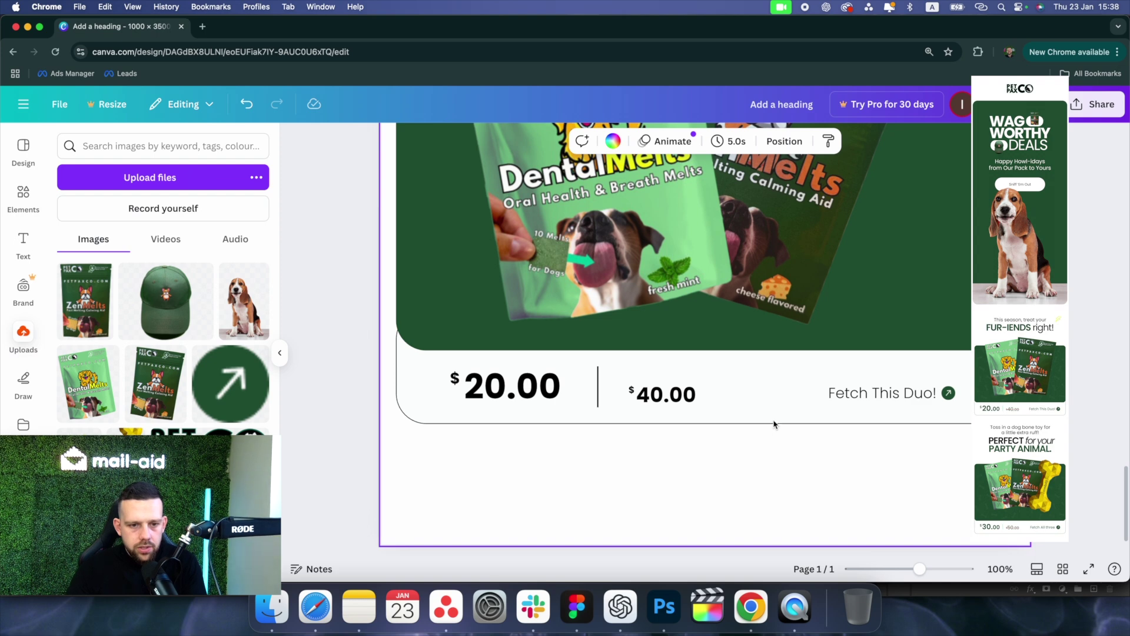
- Apply strikethrough to the 40.00 price text
left_click(653, 396)
left_click(659, 396)
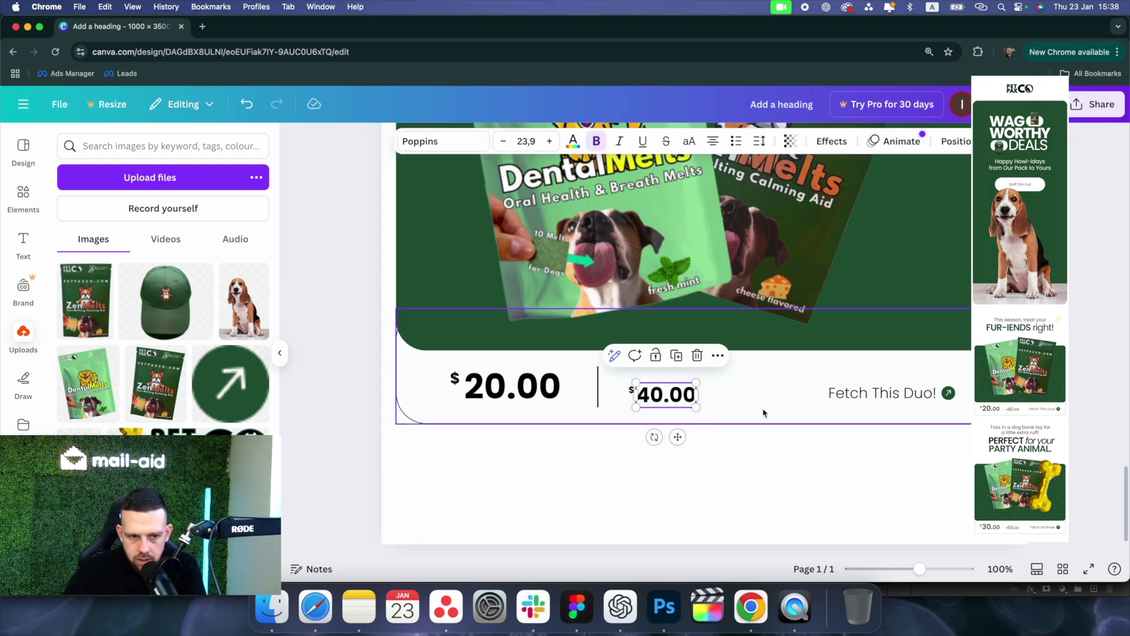
left_click(665, 142)
left_click(726, 471)
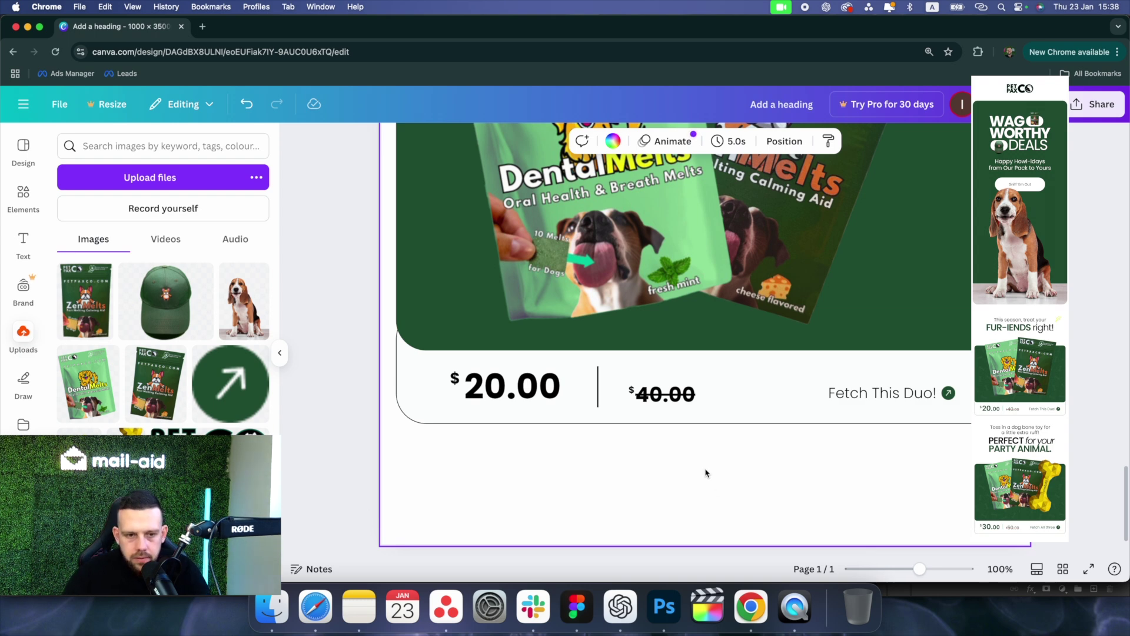
- Review the finished FUR-IENDS product card within the whole email layout
key("super+minus")
scroll(719, 465, "up", 2)
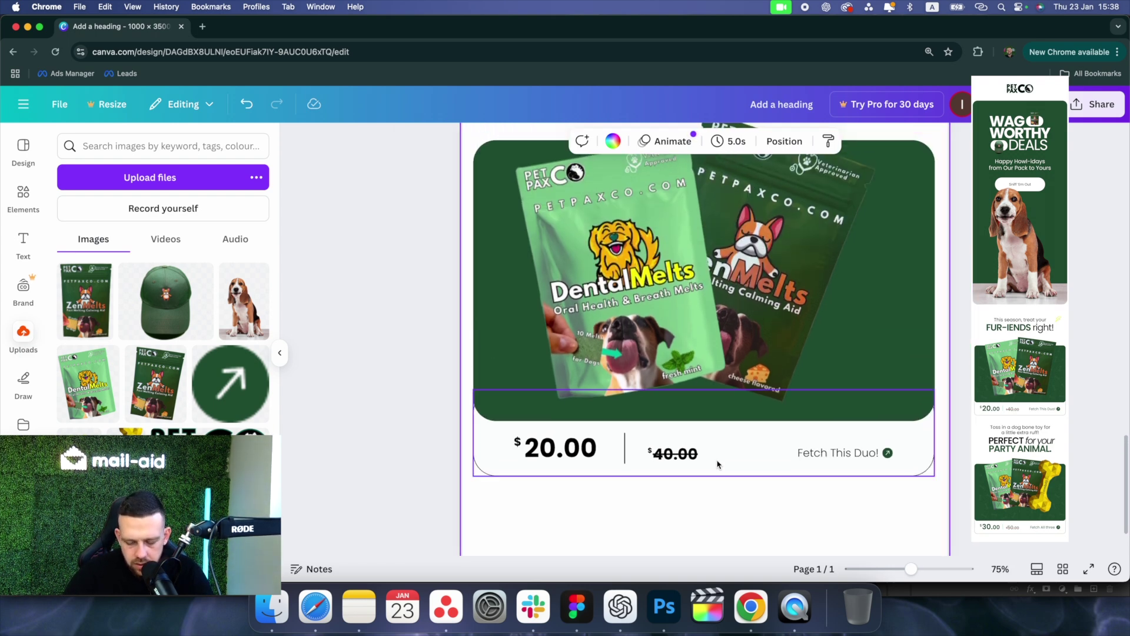
key("super+minus")
key("super+minus")
scroll(717, 464, "up", 1)
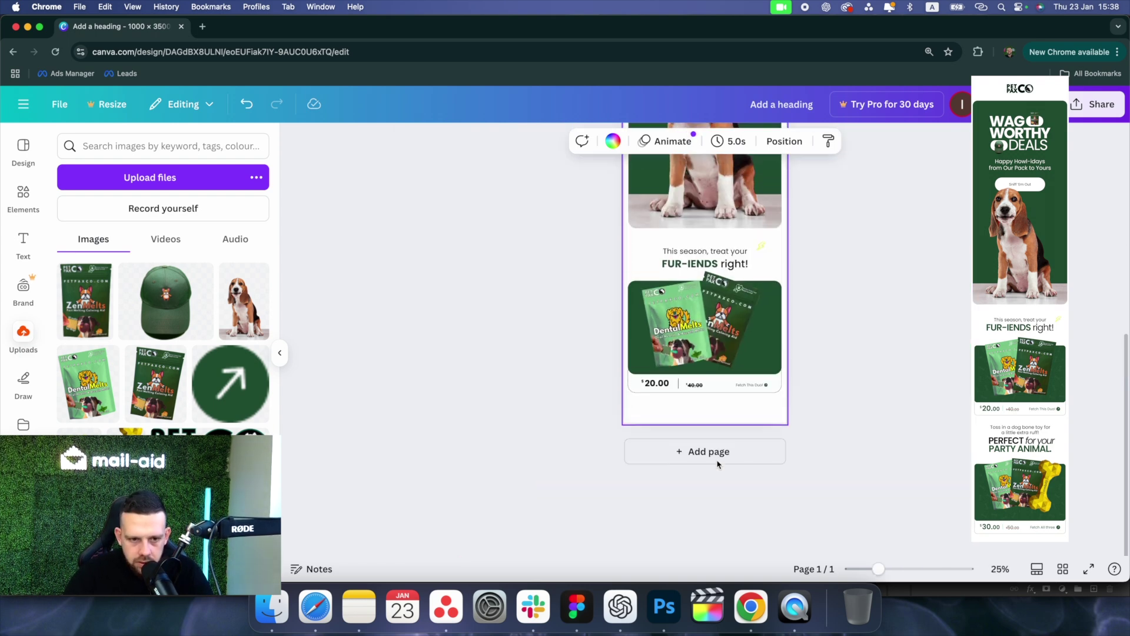
key("super+plus")
scroll(717, 465, "up", 3)
- Open the layer list for the struck-through 40.00 price and enlarge that price to font size 28.3, beside its dollar sign
left_click(675, 441)
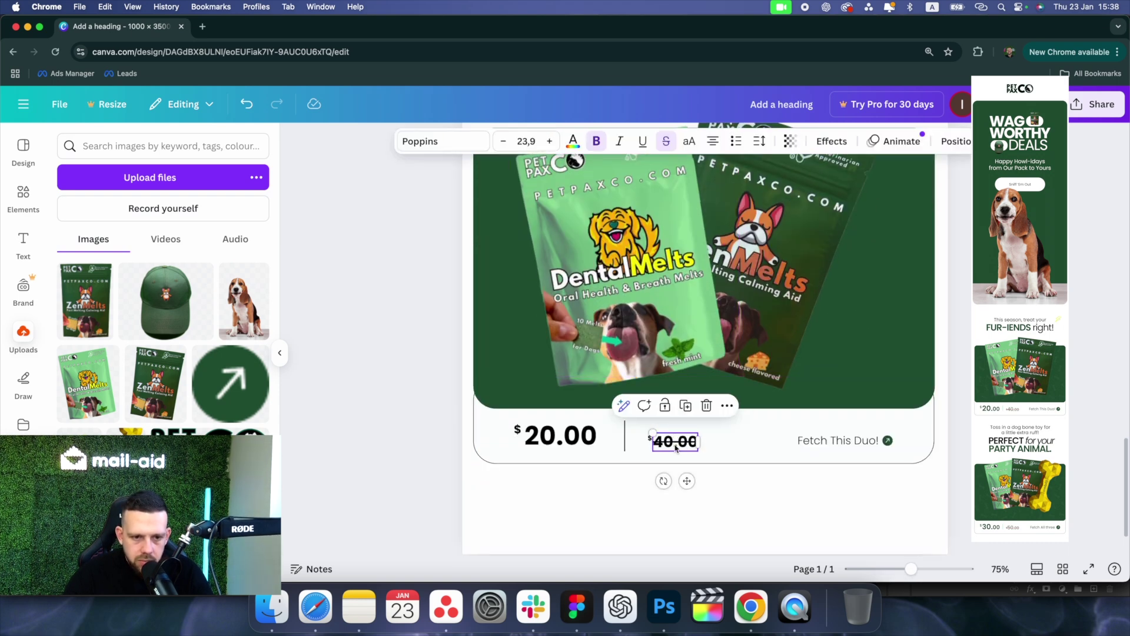
left_click_drag(650, 436, 648, 436)
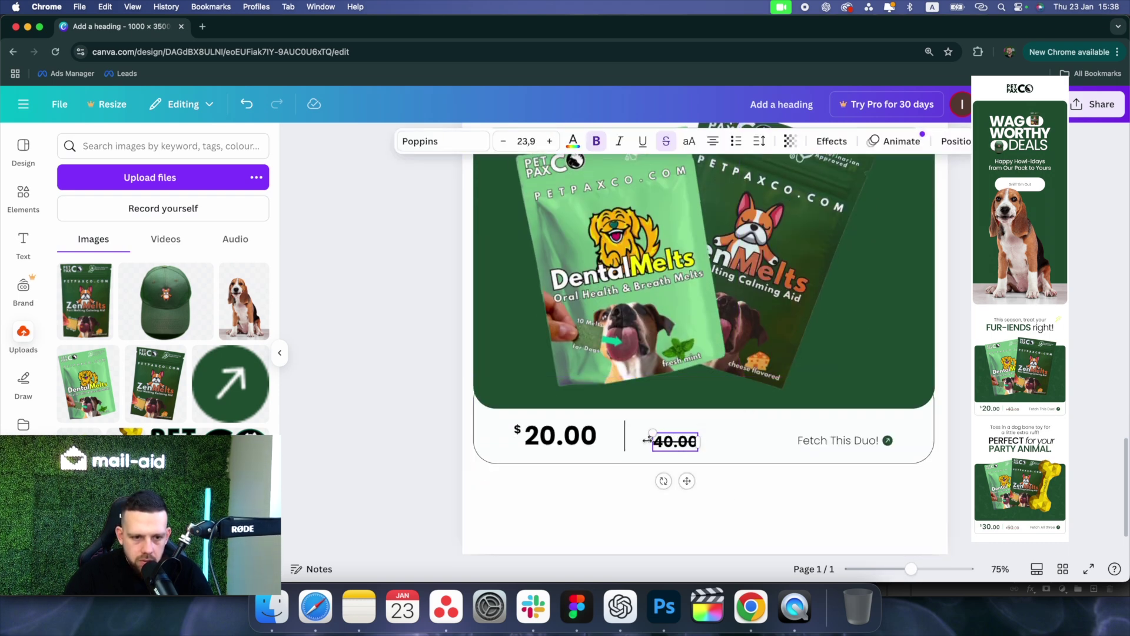
scroll(648, 440, "up", 5)
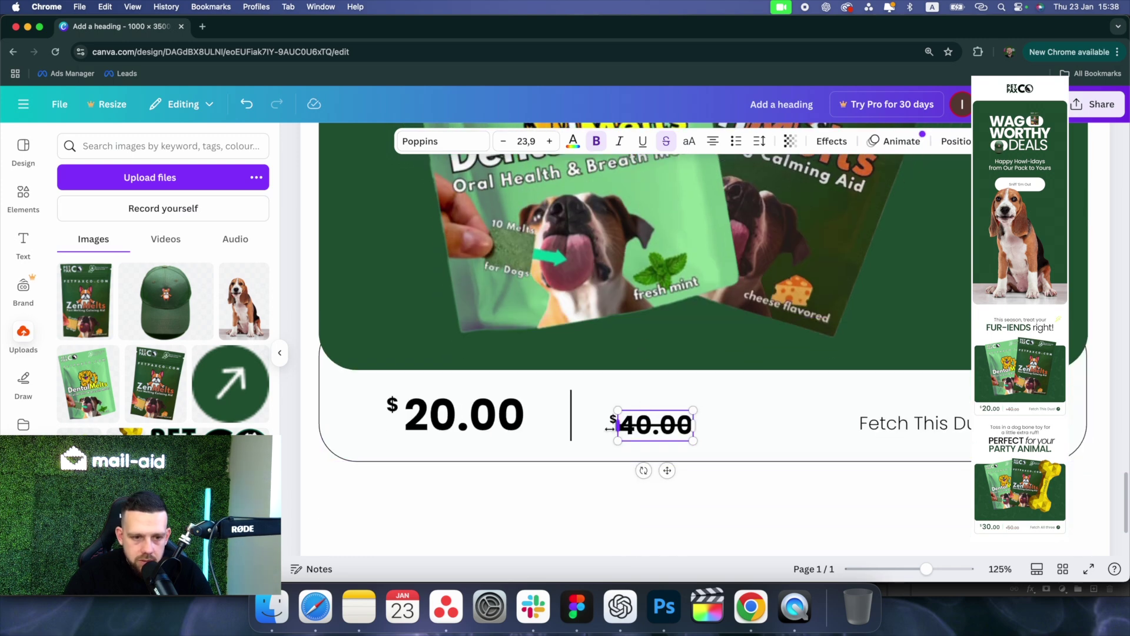
left_click(655, 506)
left_click(648, 430)
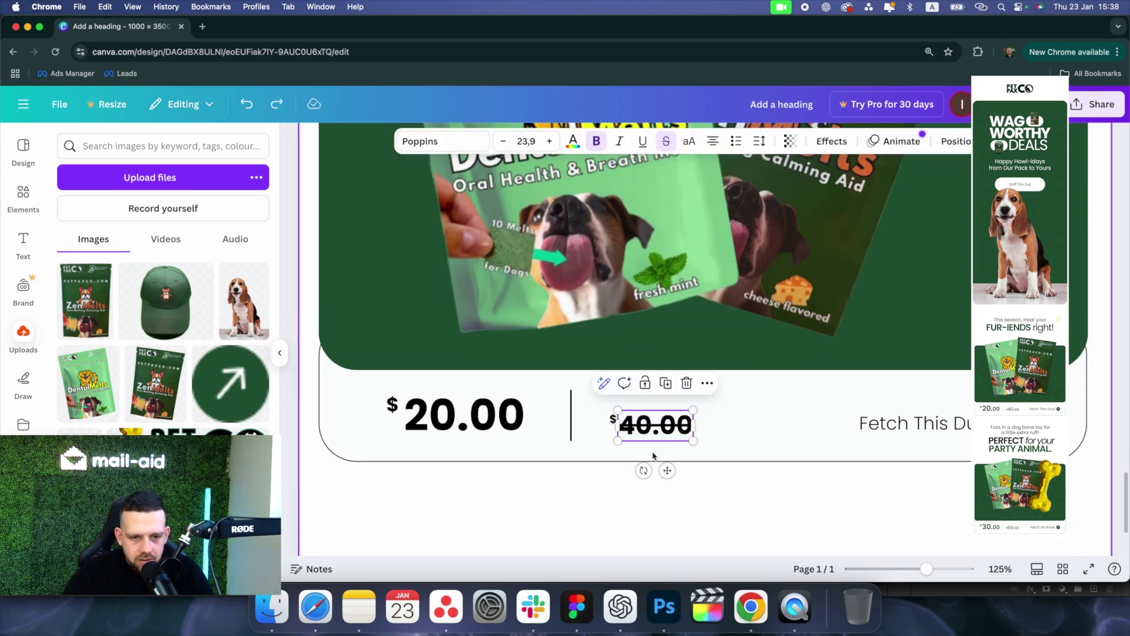
right_click(641, 426)
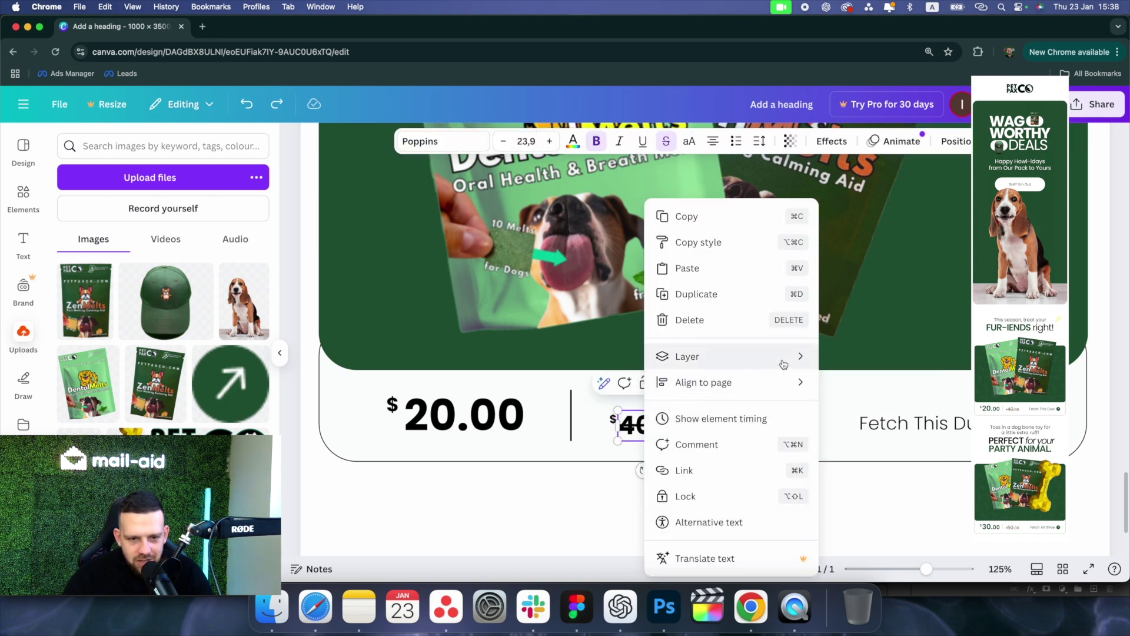
mouse_move(790, 360)
left_click(850, 481)
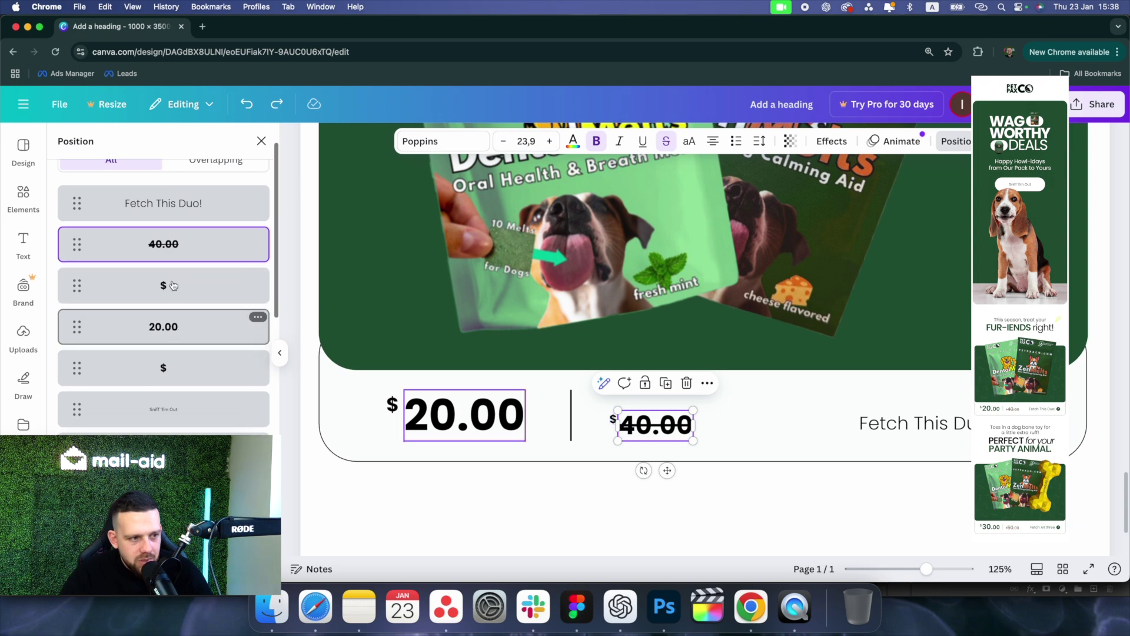
left_click_drag(609, 410, 594, 405)
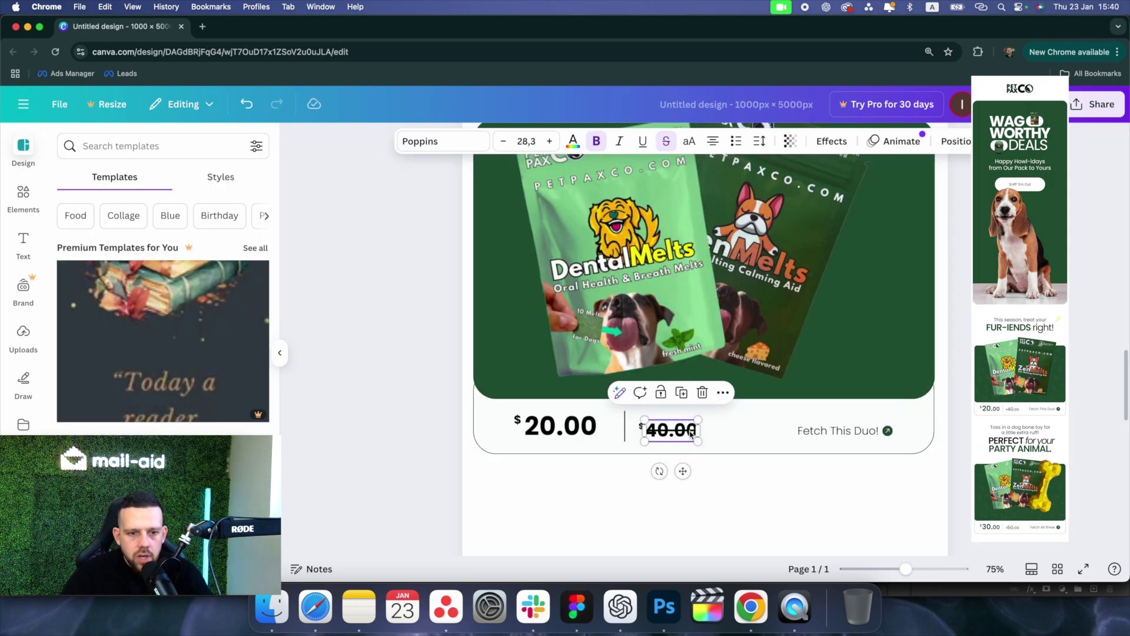
- Duplicate the FUR-IENDS green card with its price strip, without the product bags, and place the copy below the original
scroll(742, 428, "down", 5)
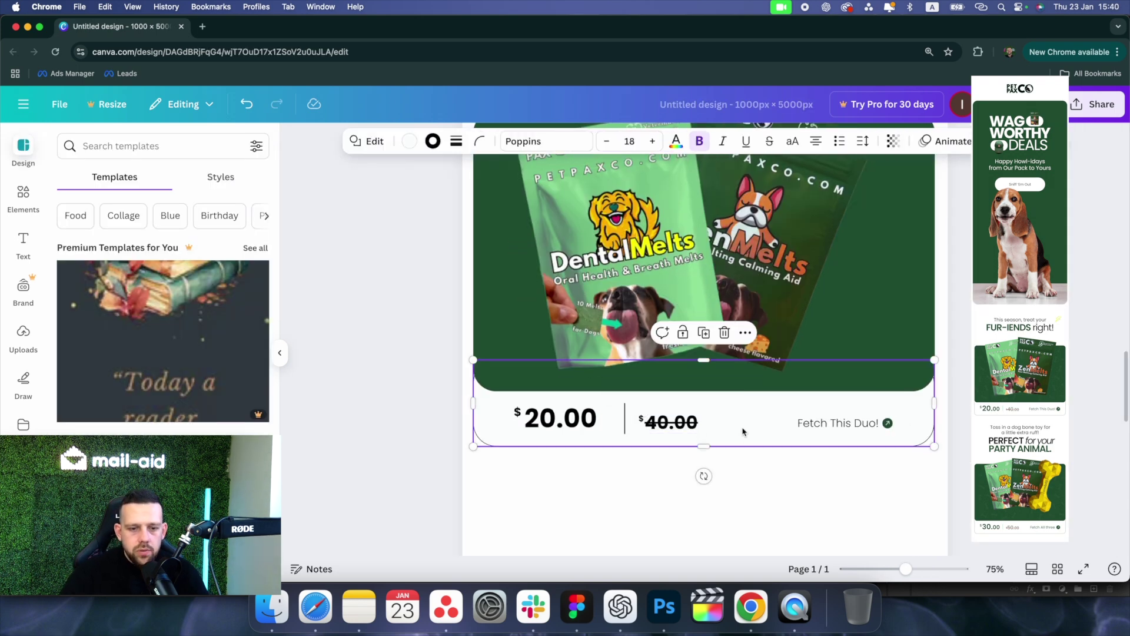
left_click(853, 375)
scroll(852, 375, "up", 5)
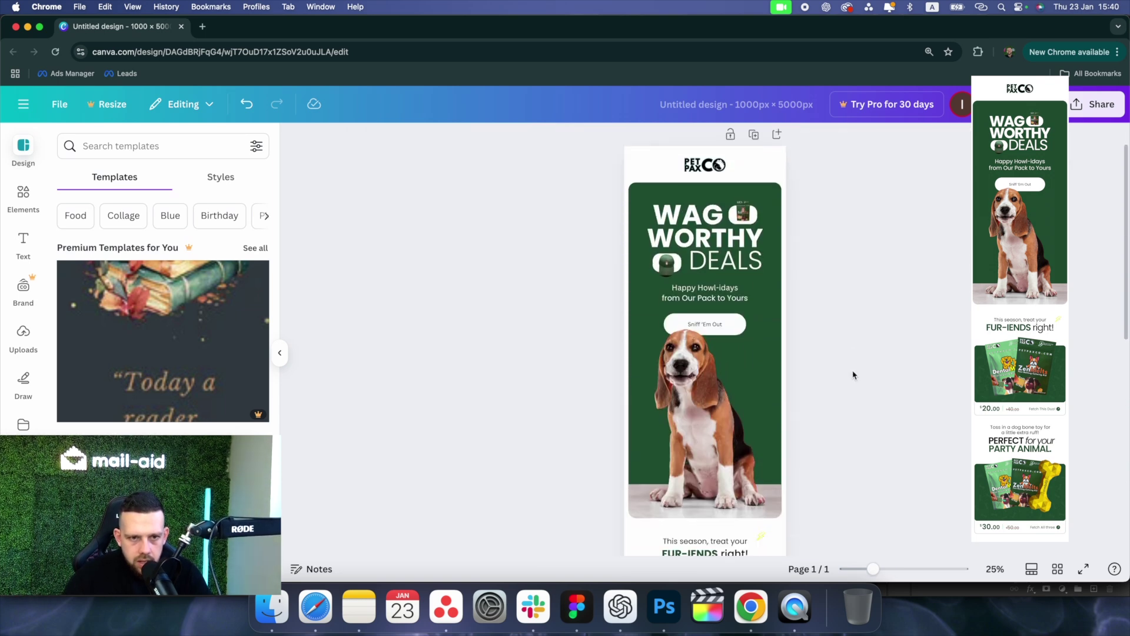
scroll(853, 375, "down", 5)
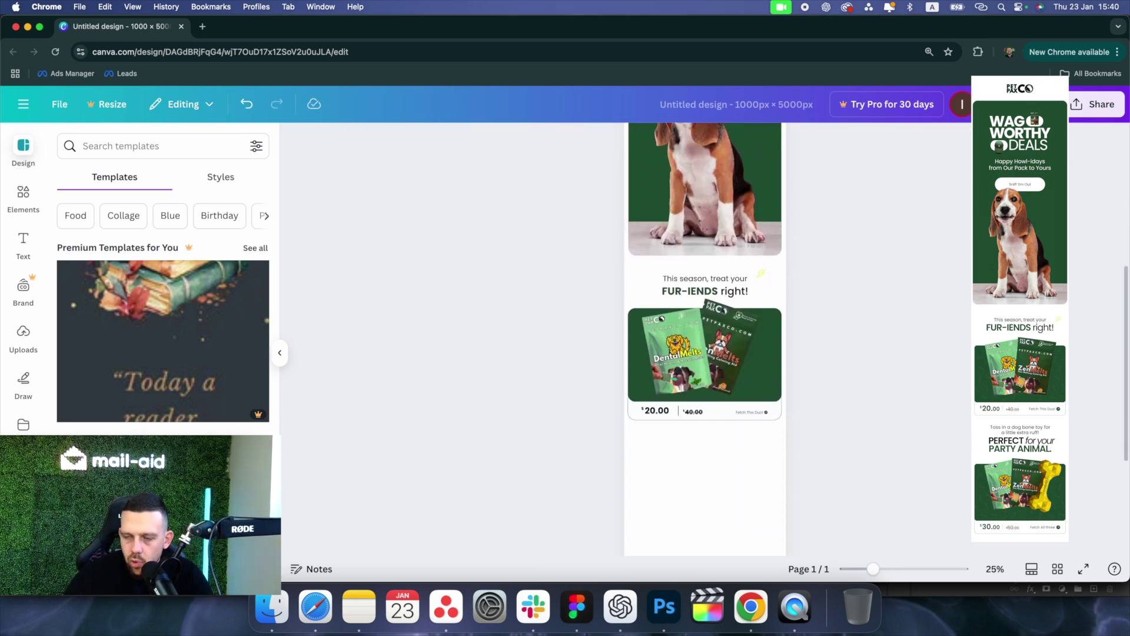
left_click_drag(889, 475, 570, 305)
scroll(723, 319, "down", 3)
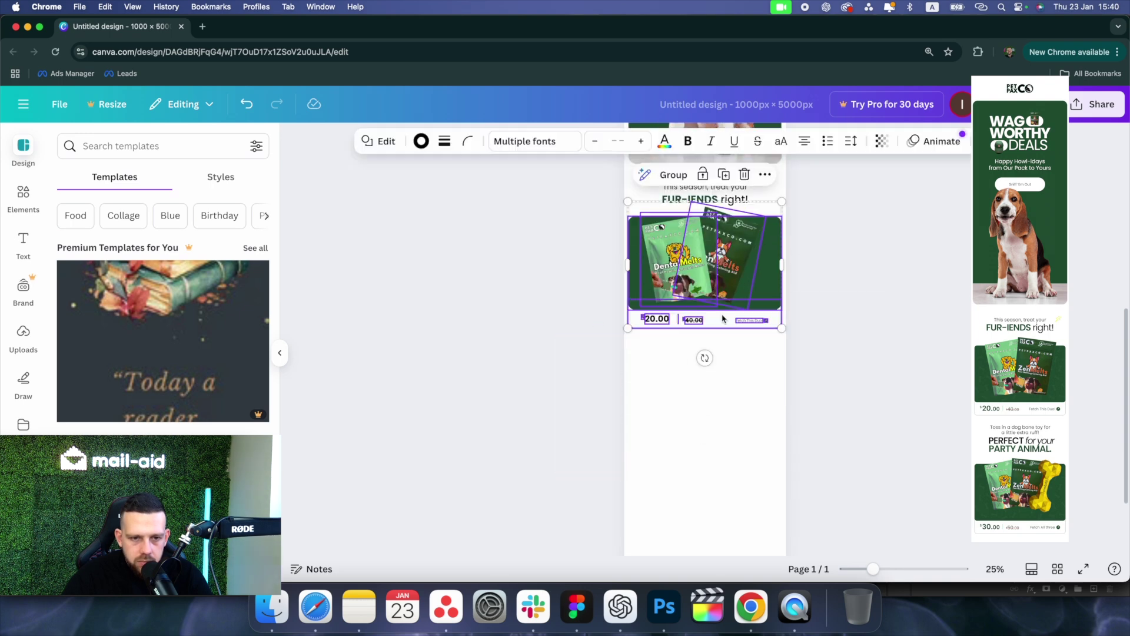
key("super+d")
left_click_drag(691, 259, 718, 385)
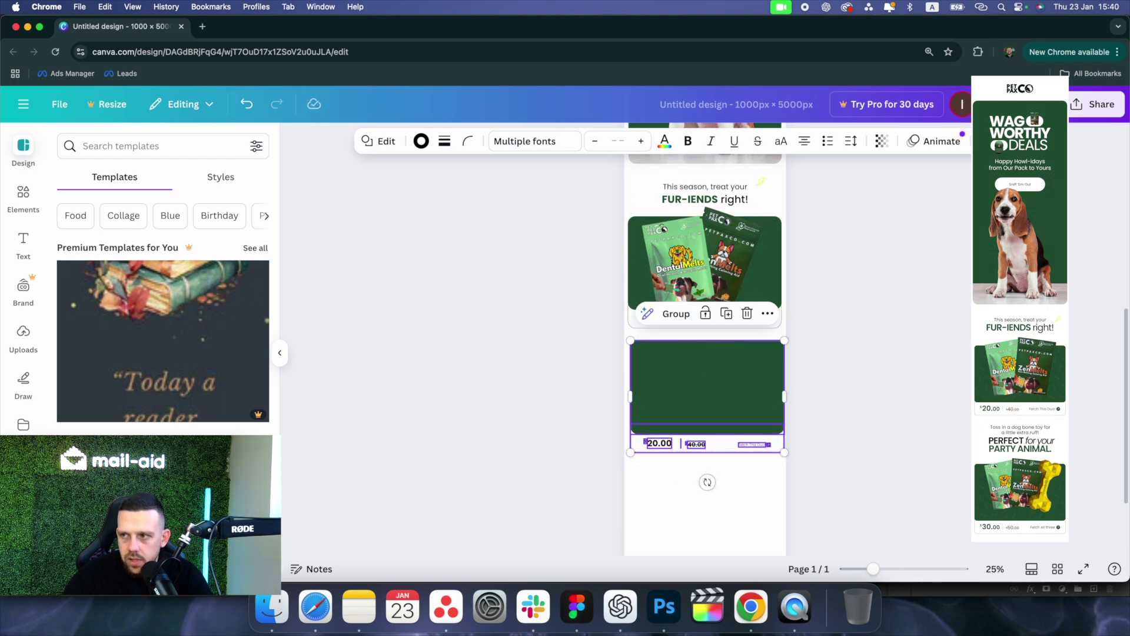
scroll(905, 395, "down", 1)
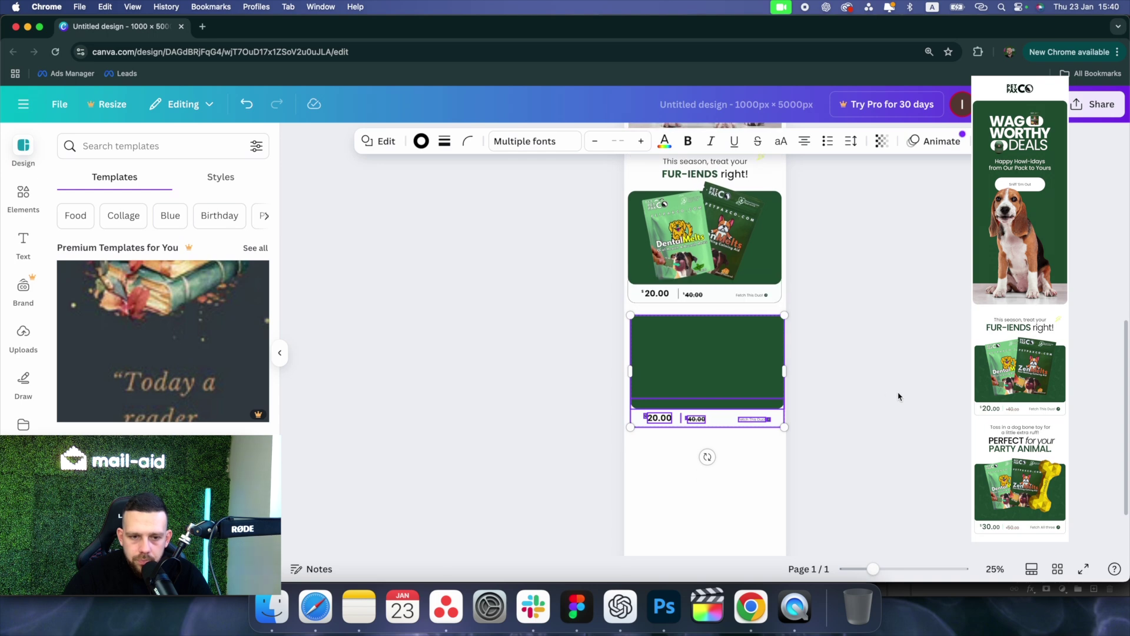
- Move the duplicated card farther down, leaving room for a heading between the two cards
left_click(734, 368)
left_click_drag(730, 395, 724, 411)
left_click(899, 362)
scroll(637, 363, "up", 1)
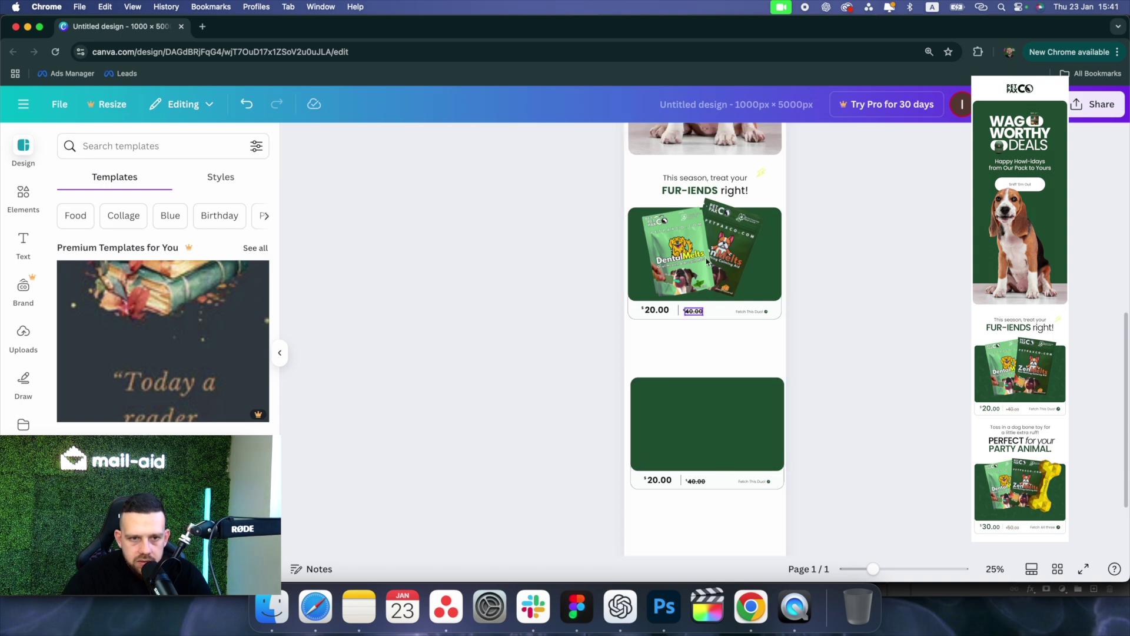
- Copy the "This season, treat your FUR-IENDS right!" heading group into the gap between the cards and centre it on the page
left_click(713, 186)
key("super+c")
key("super+v")
left_click_drag(711, 192, 711, 347)
right_click(711, 347)
mouse_move(837, 356)
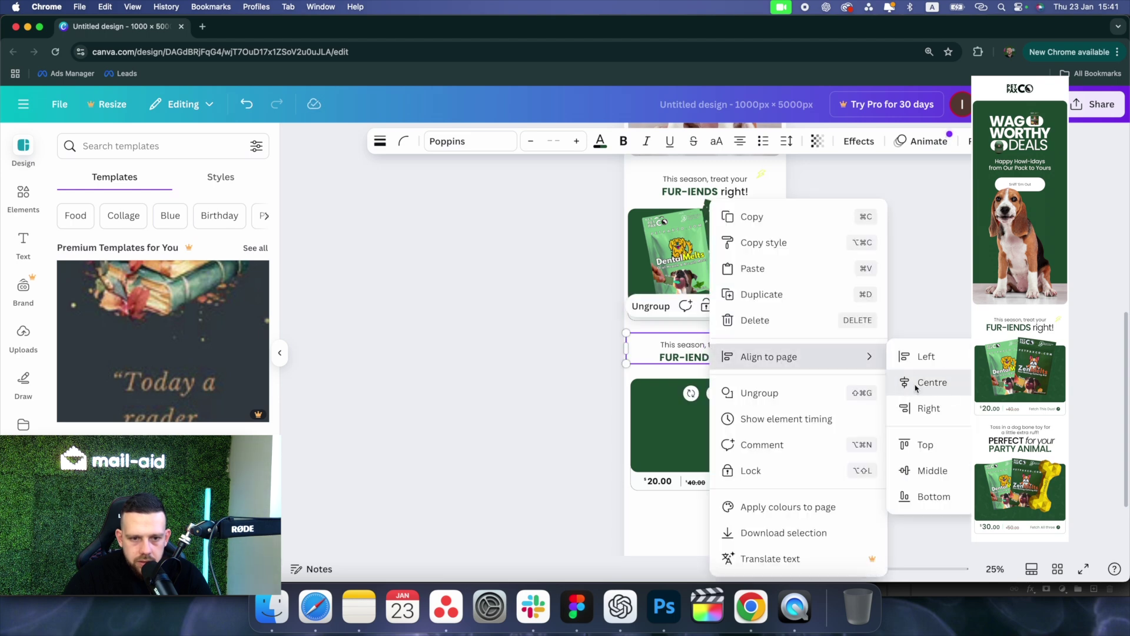
left_click(916, 383)
- Ungroup the copied heading and replace its first line with "Toss in a dog bone toy for a little extra ruff!" on two lines
right_click(714, 353)
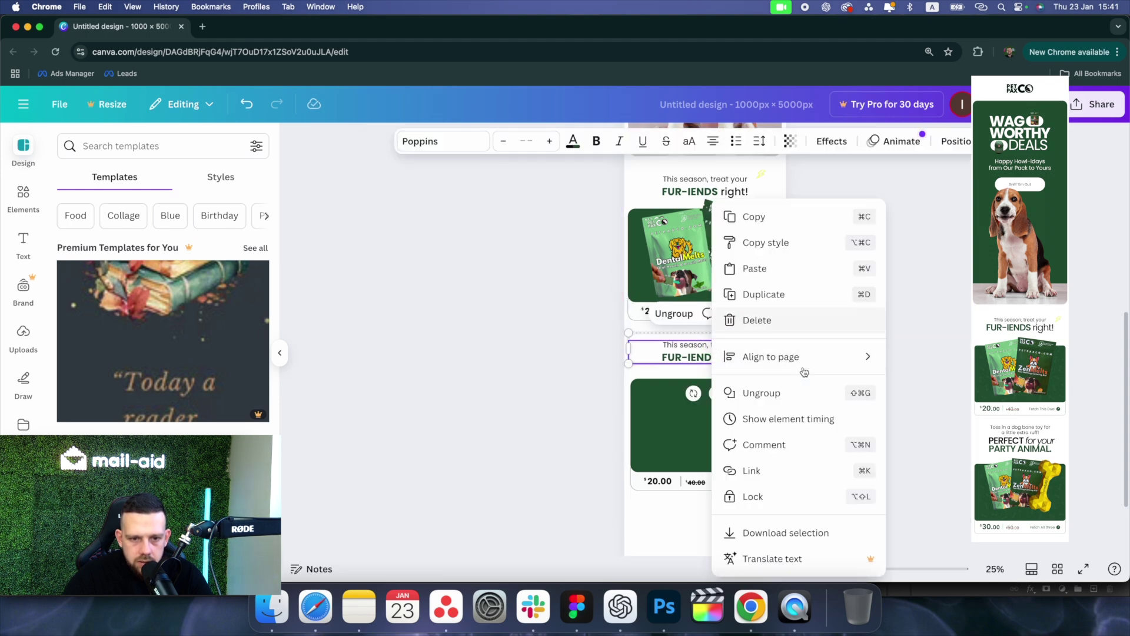
left_click(799, 392)
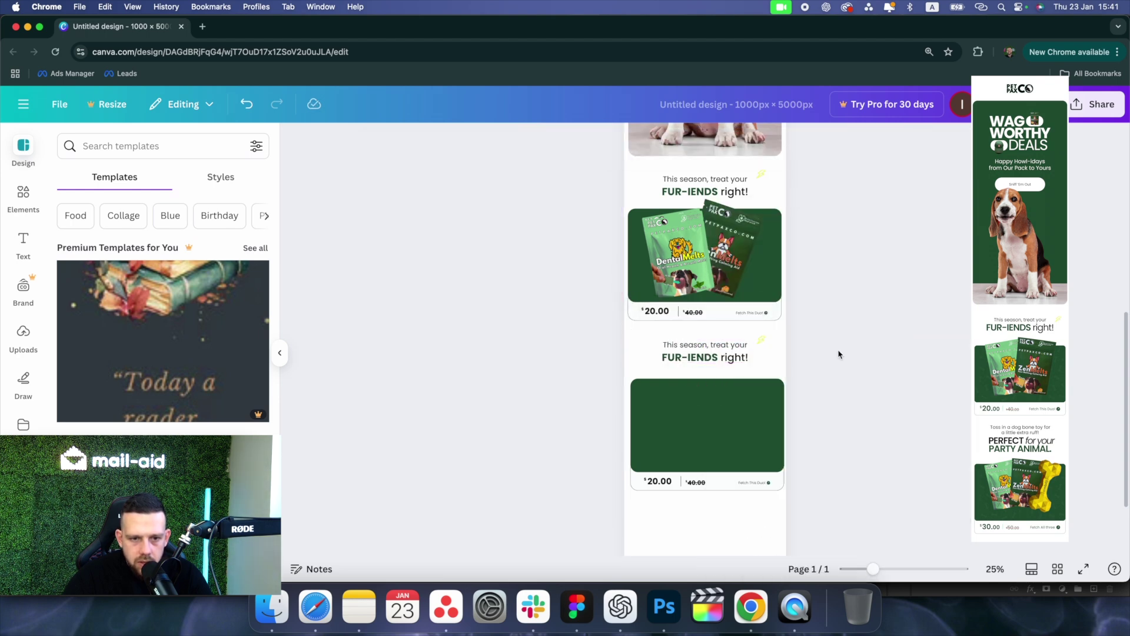
triple_click(706, 353)
type("Toss in a dog bone toy for")
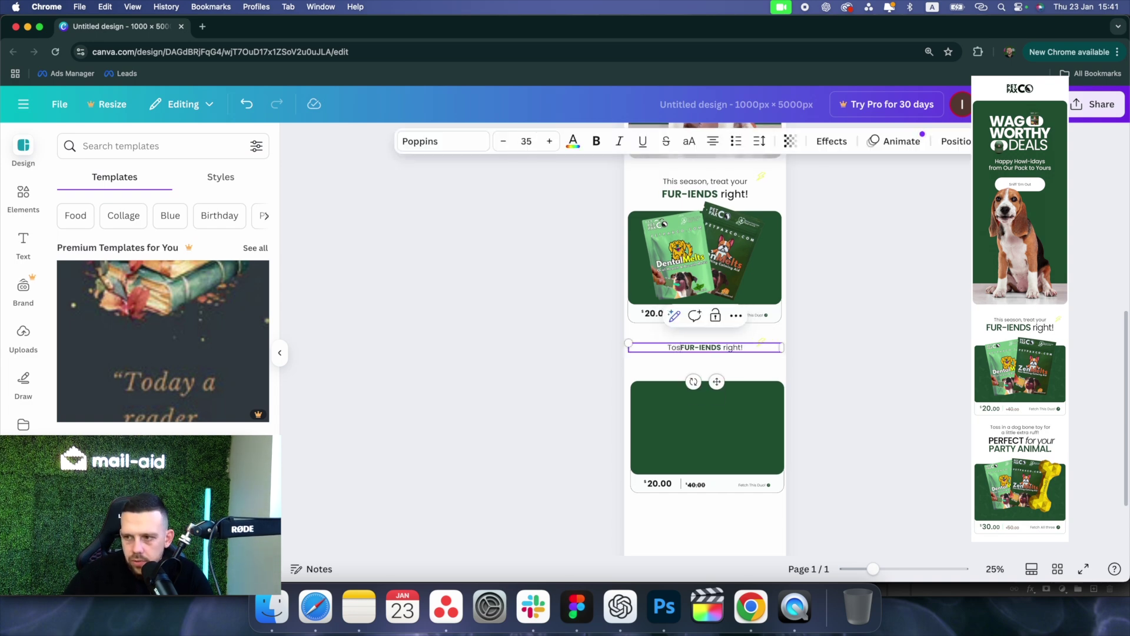
key("Return")
type("a little extra ruff!")
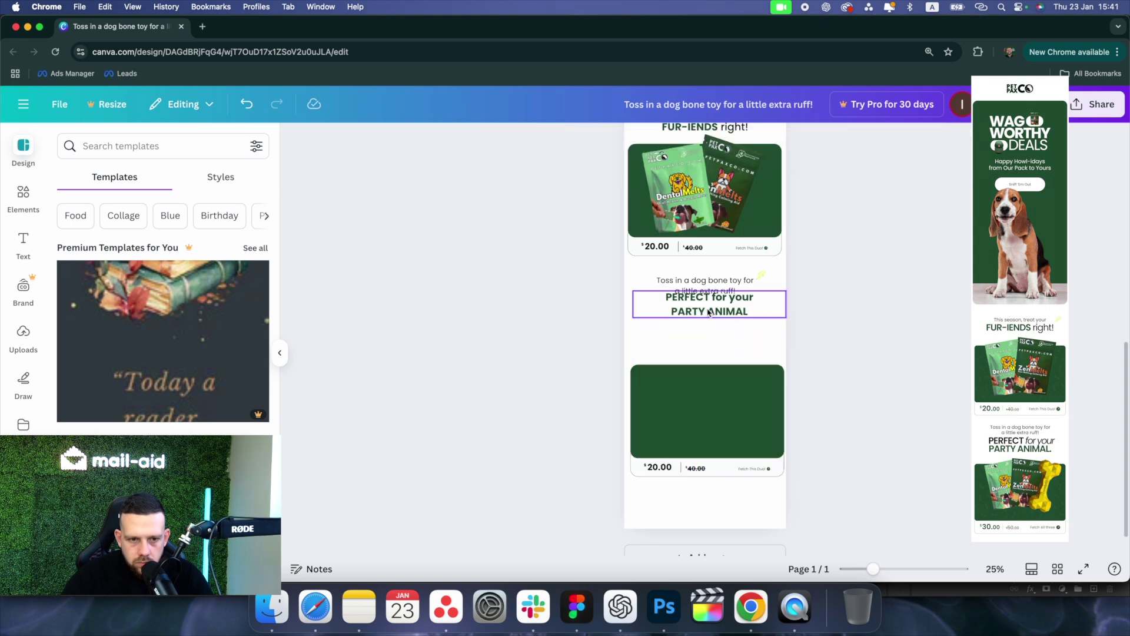
- Position the "PERFECT for your PARTY ANIMAL" heading below the dog bone text and tighten its line spacing
left_click_drag(731, 307, 732, 318)
left_click(759, 140)
left_click_drag(736, 240, 712, 240)
left_click_drag(749, 295, 749, 303)
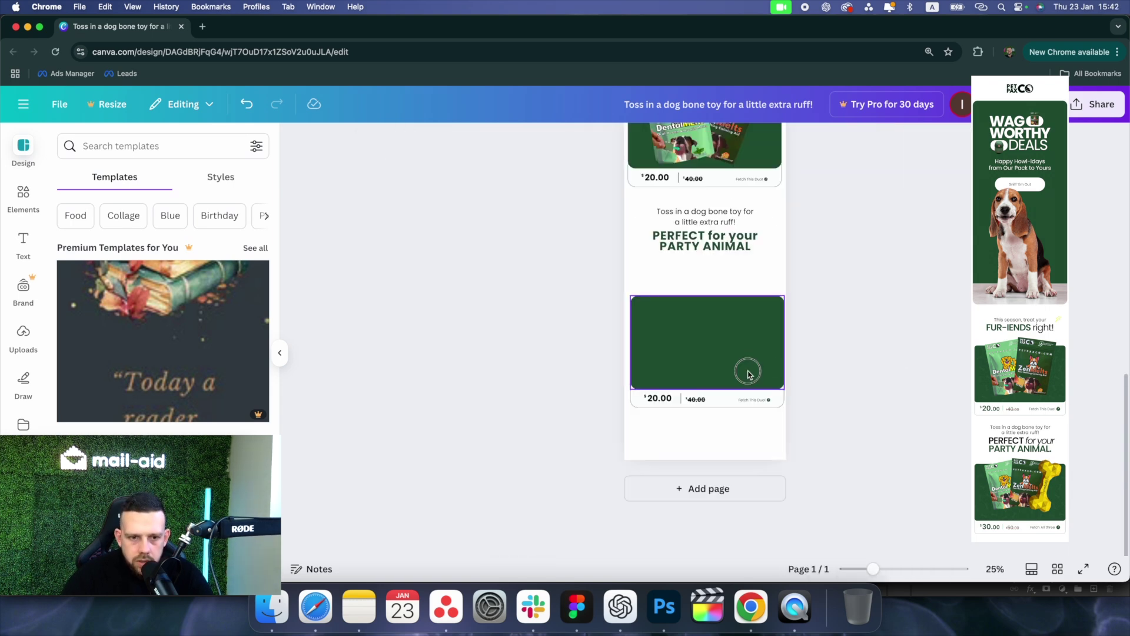
- Move the second green card together with its price strip up closer to the PARTY ANIMAL heading
left_click(749, 383)
left_click_drag(869, 474, 588, 371)
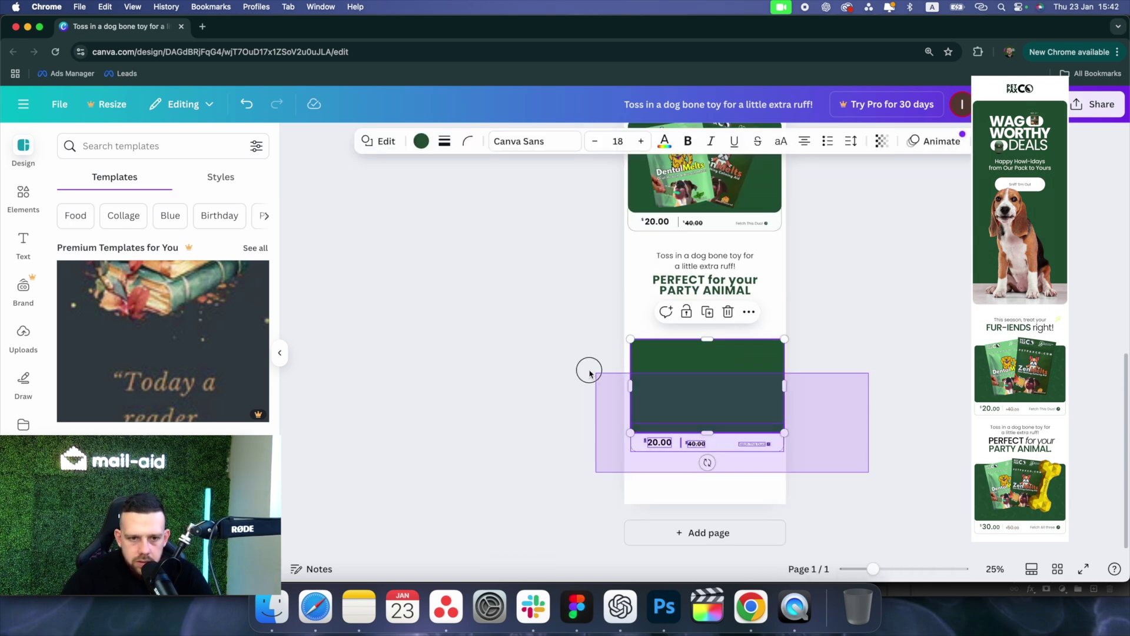
left_click_drag(711, 394, 694, 353)
left_click(885, 346)
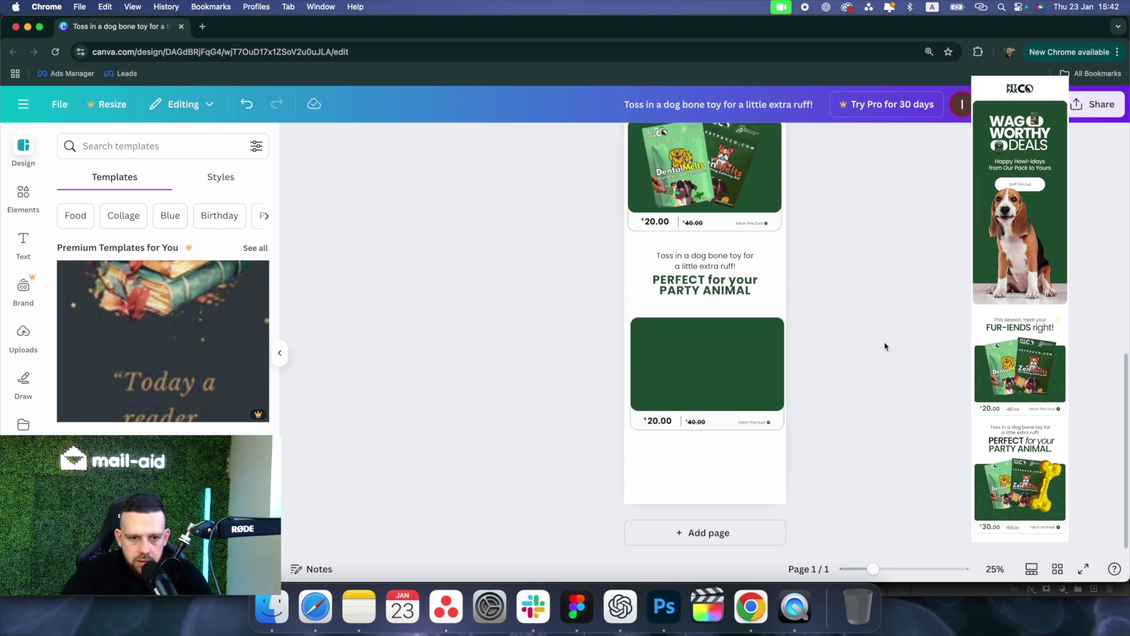
- Copy the two product bags from the first card onto the second green card
left_click(37, 345)
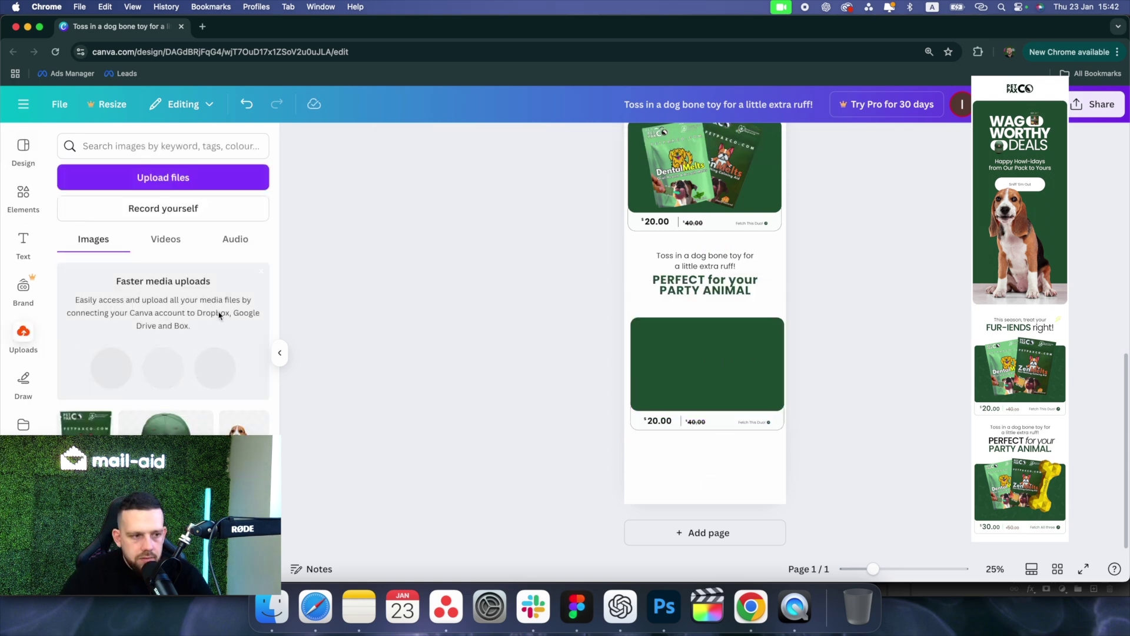
scroll(688, 209, "up", 2)
left_click(688, 209)
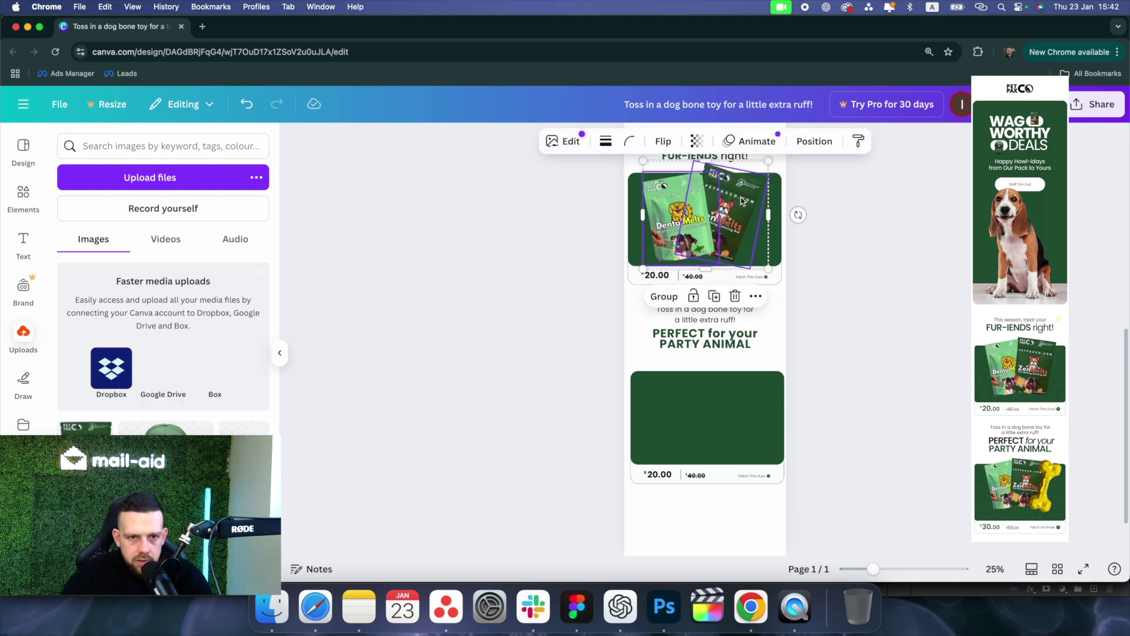
left_click_drag(688, 209, 712, 388)
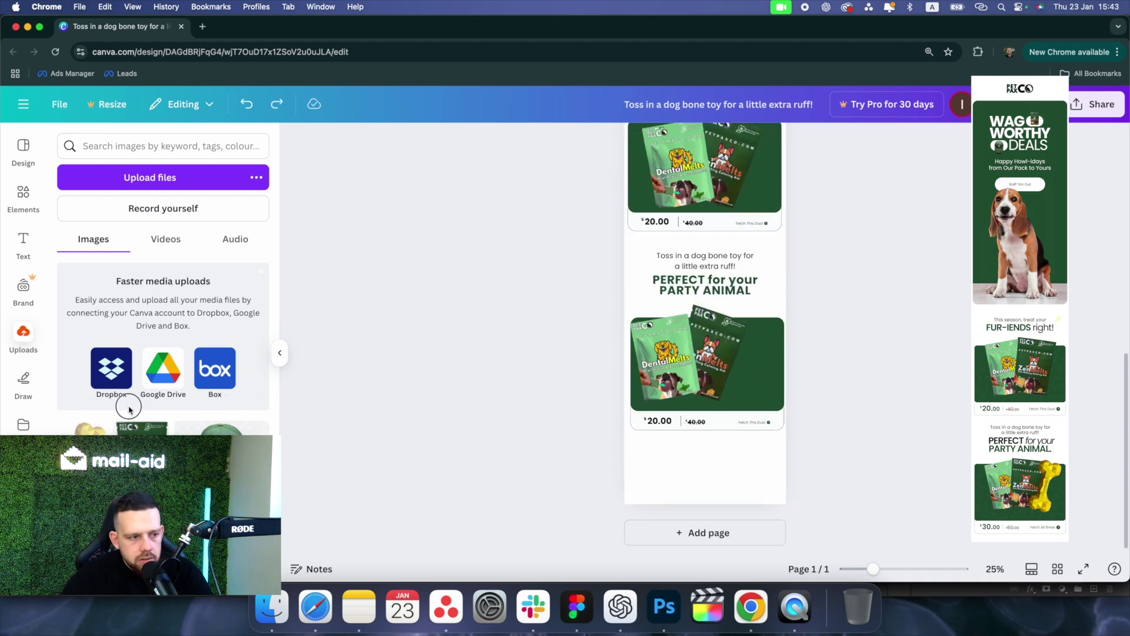
- Add the uploaded yellow bone image, scale it down and place it on the right side of the second card
left_click_drag(88, 429, 766, 337)
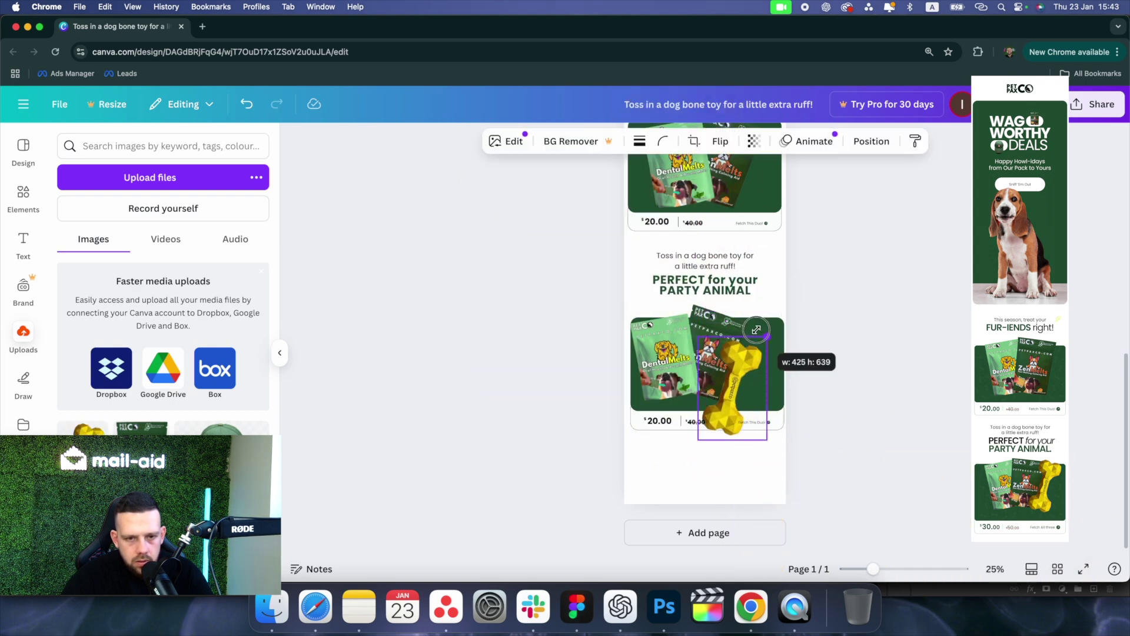
left_click_drag(721, 395, 735, 365)
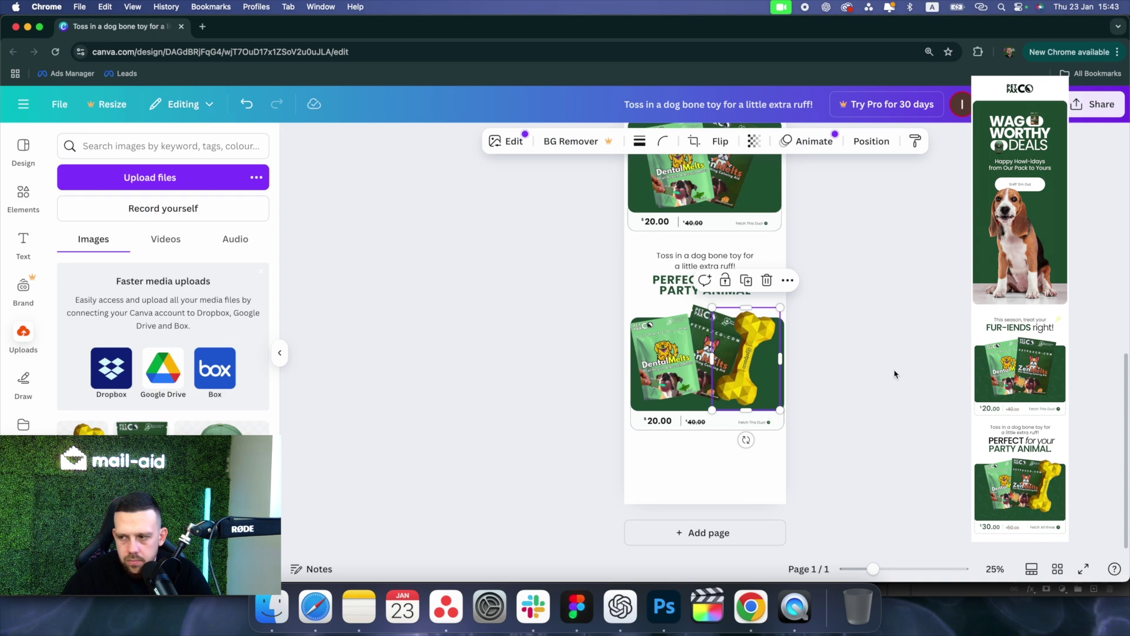
left_click(893, 374)
- Rotate the second card's ZenMelts bag slightly more upright and arrange it between the DentalMelts bag and the bone
left_click(726, 319)
left_click(705, 313)
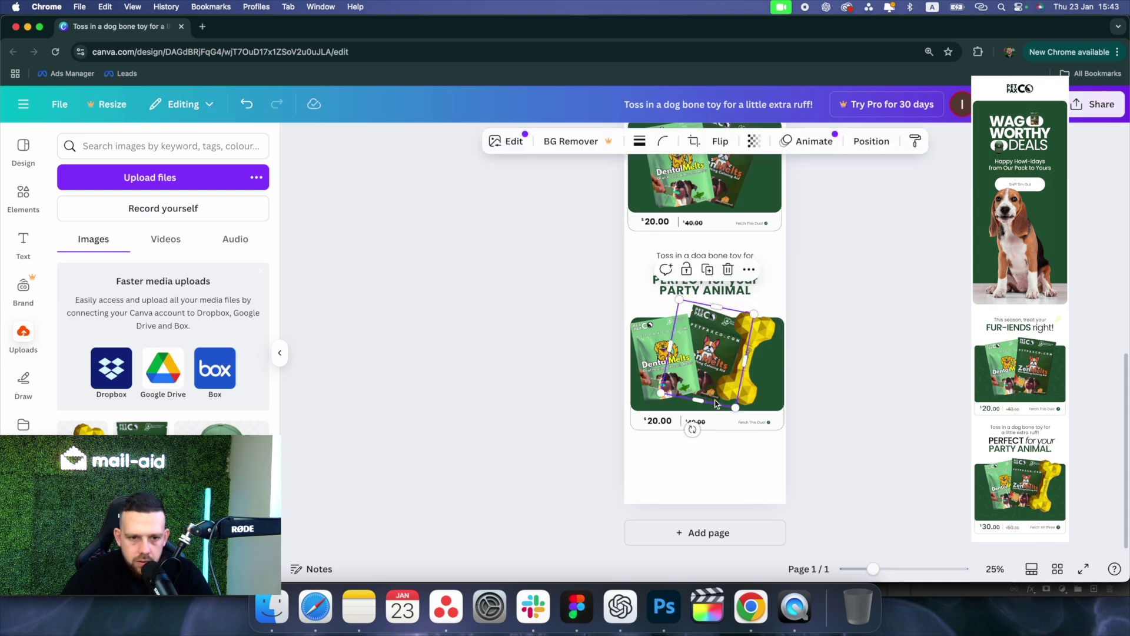
left_click_drag(694, 431, 703, 433)
left_click_drag(704, 346, 708, 348)
left_click(749, 342)
left_click(703, 348, "shift")
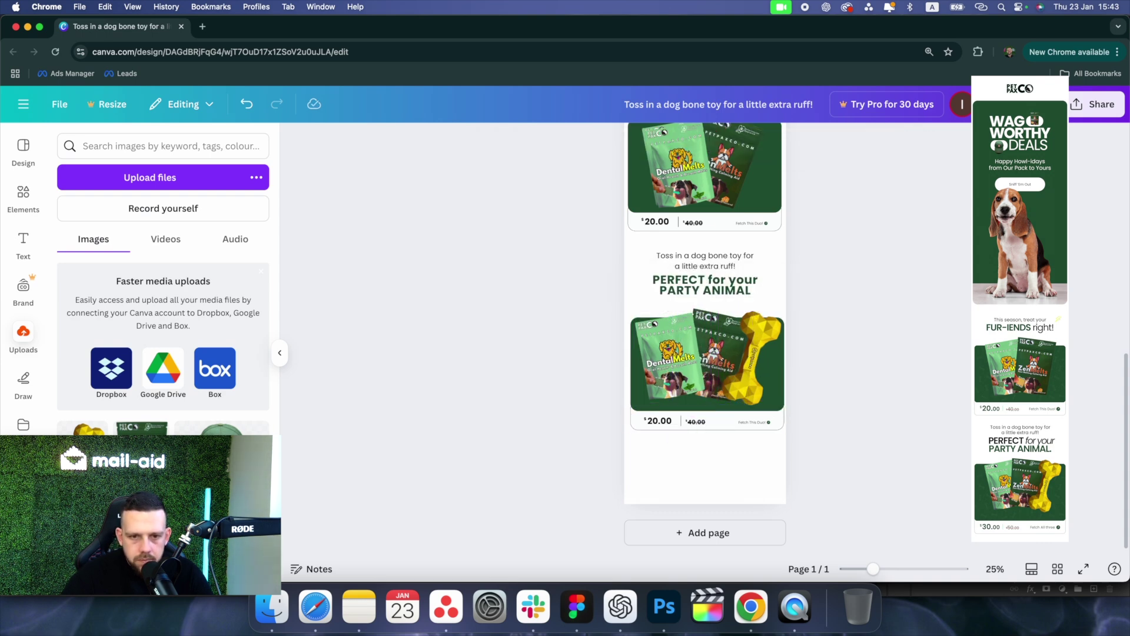
- Change the second card's main price to 30.00
scroll(702, 421, "up", 5)
double_click(573, 420)
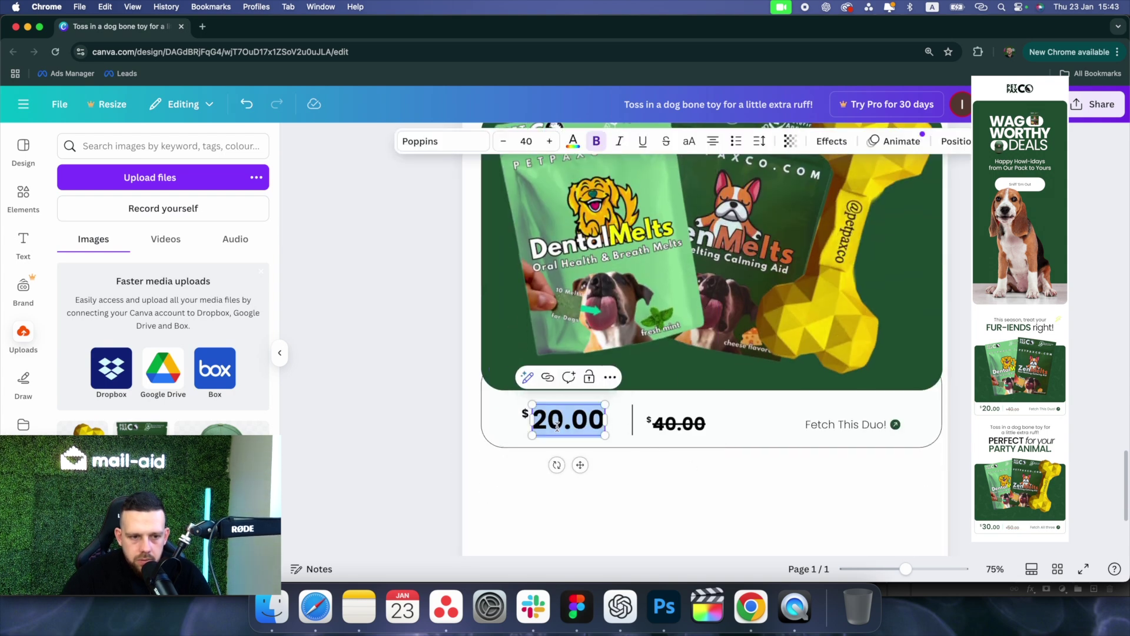
left_click(548, 420)
type("3")
key("BackSpace")
key("BackSpace")
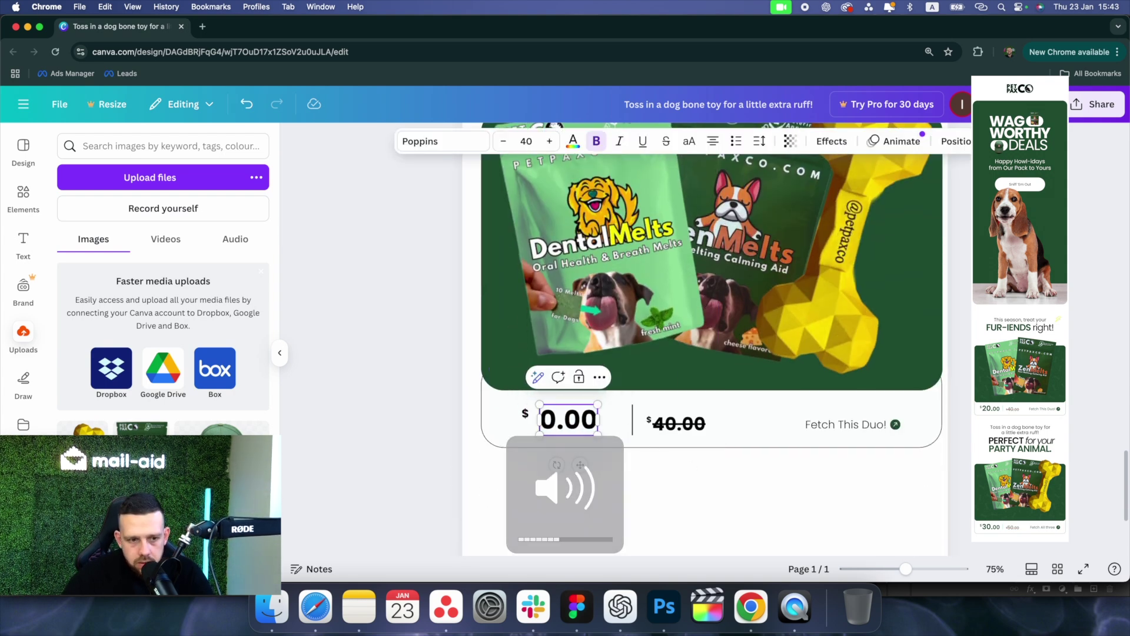
type("3")
- Change the second card's struck-through price to 50.00
double_click(677, 427)
left_click(673, 426)
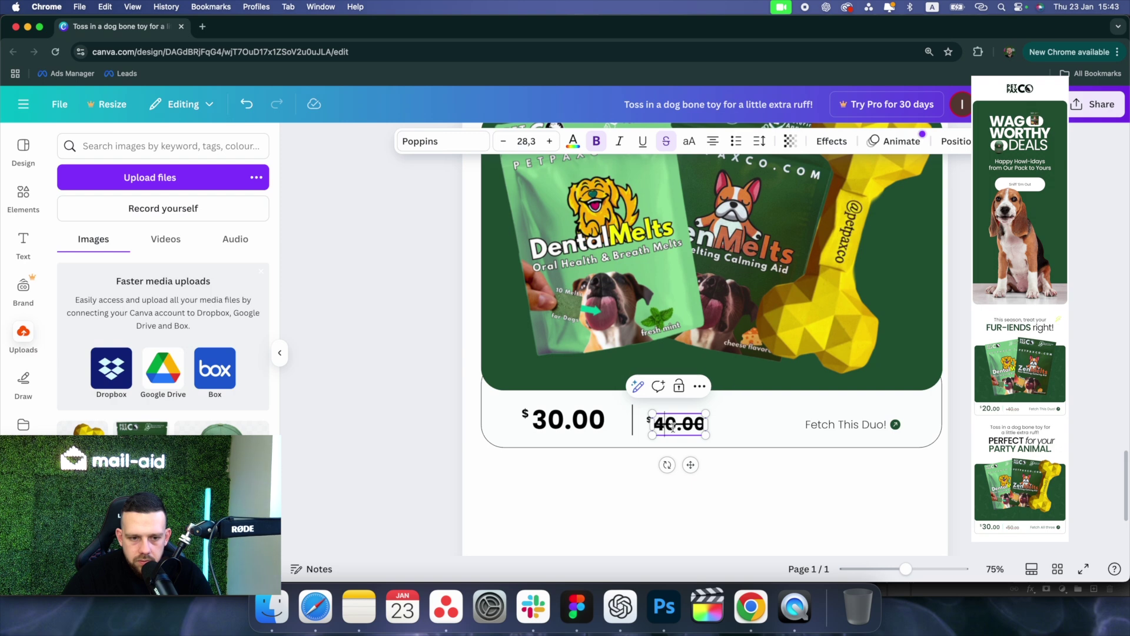
type("5")
key("BackSpace")
left_click(777, 462)
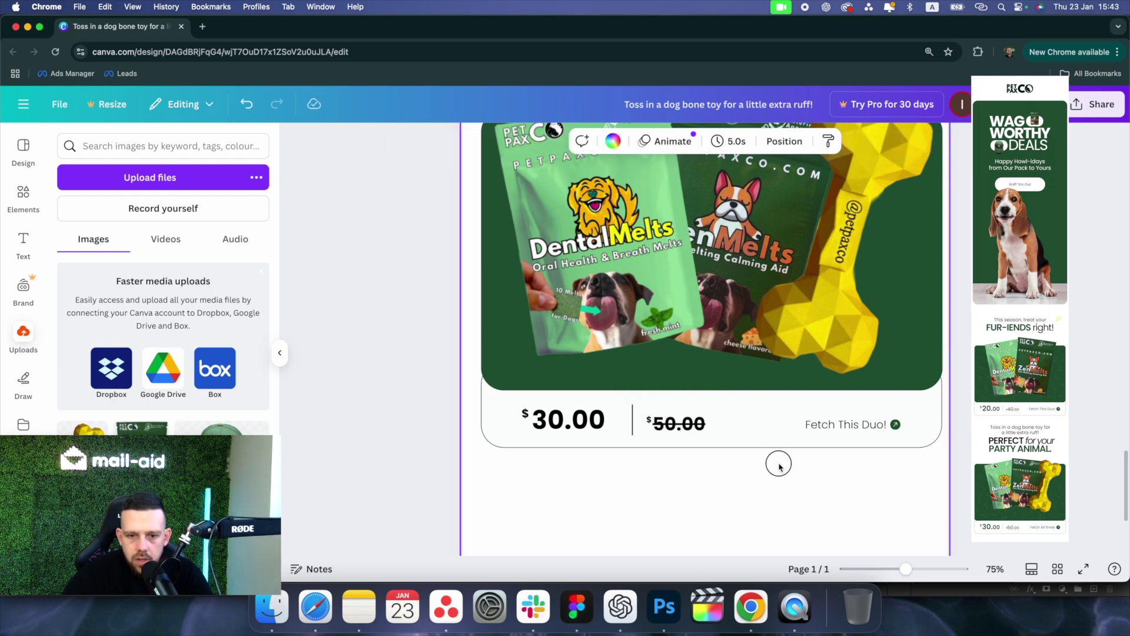
- Change the second card's call-to-action text to "Fetch All three"
double_click(846, 425)
type("Fetch All three")
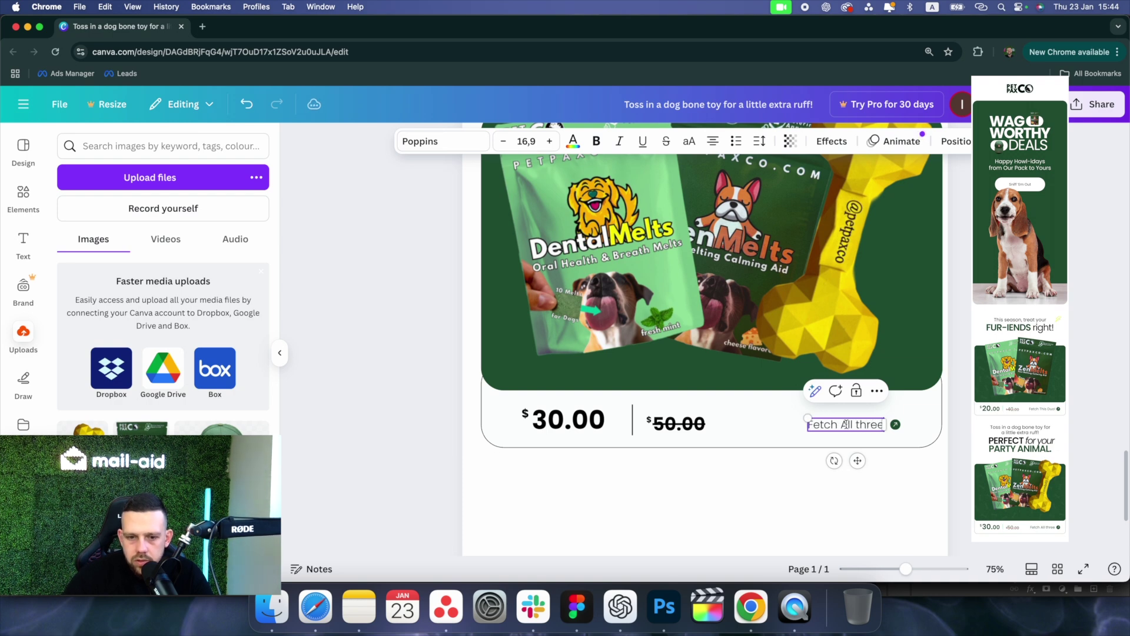
left_click(928, 439)
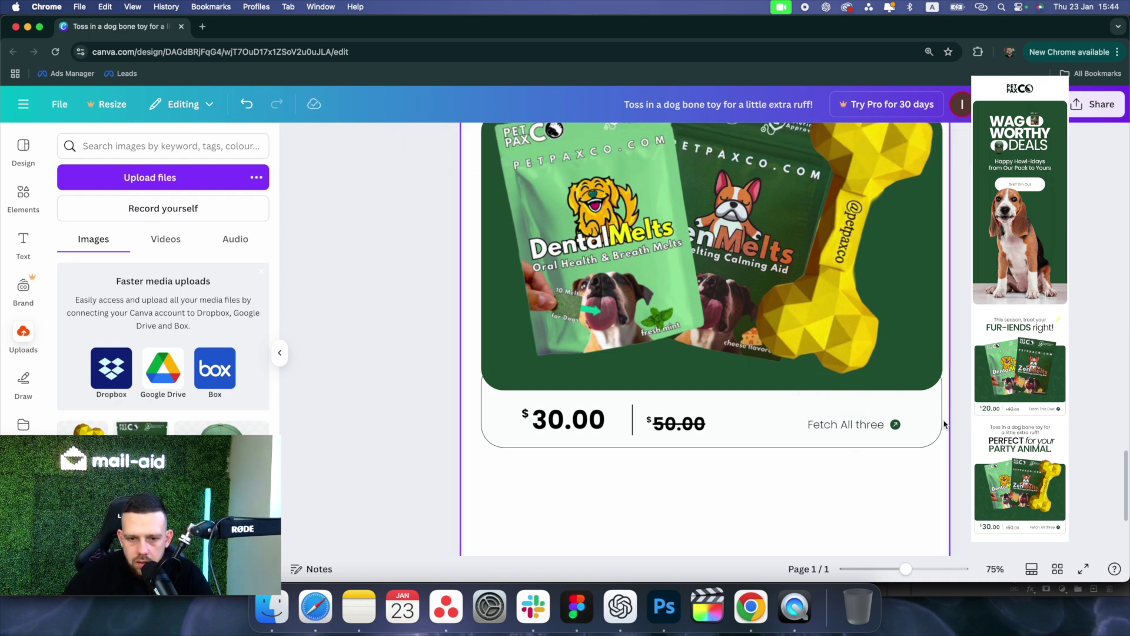
- Review the whole email design from the bone toy card up to the logo header
key("super+minus")
key("super+minus")
scroll(942, 423, "up", 6)
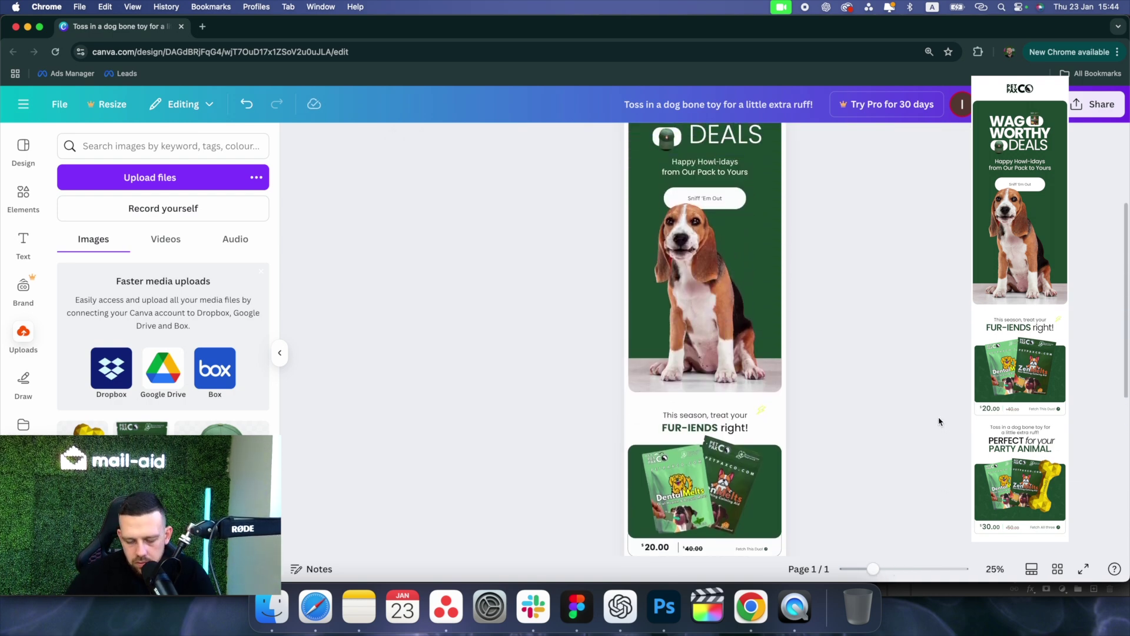
key("super+minus")
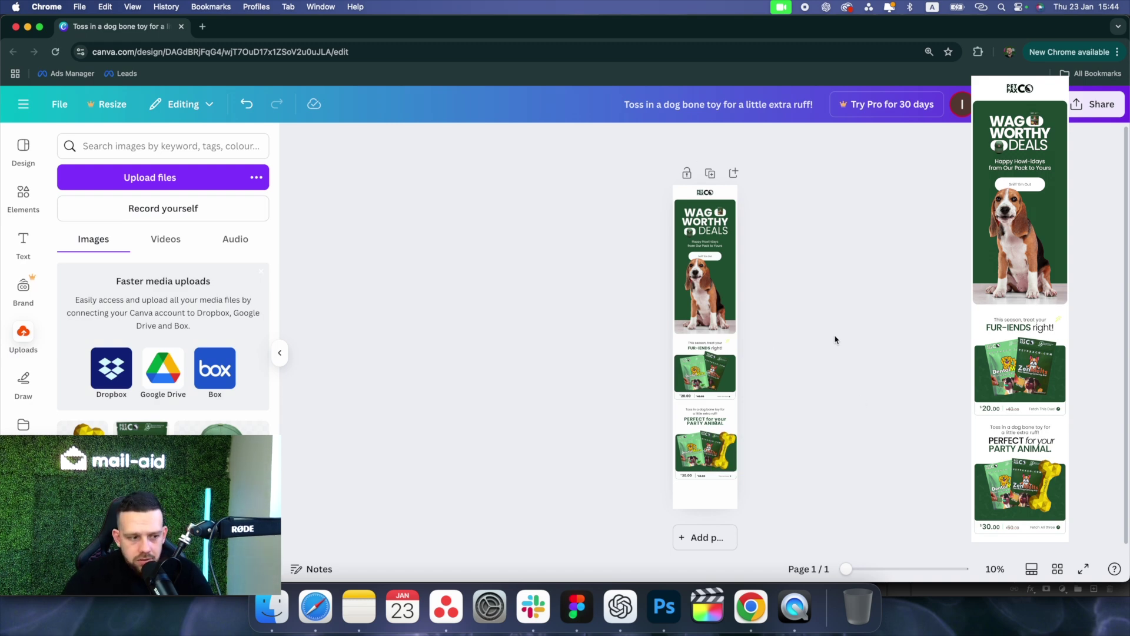
key("super+equal")
scroll(727, 473, "down", 1)
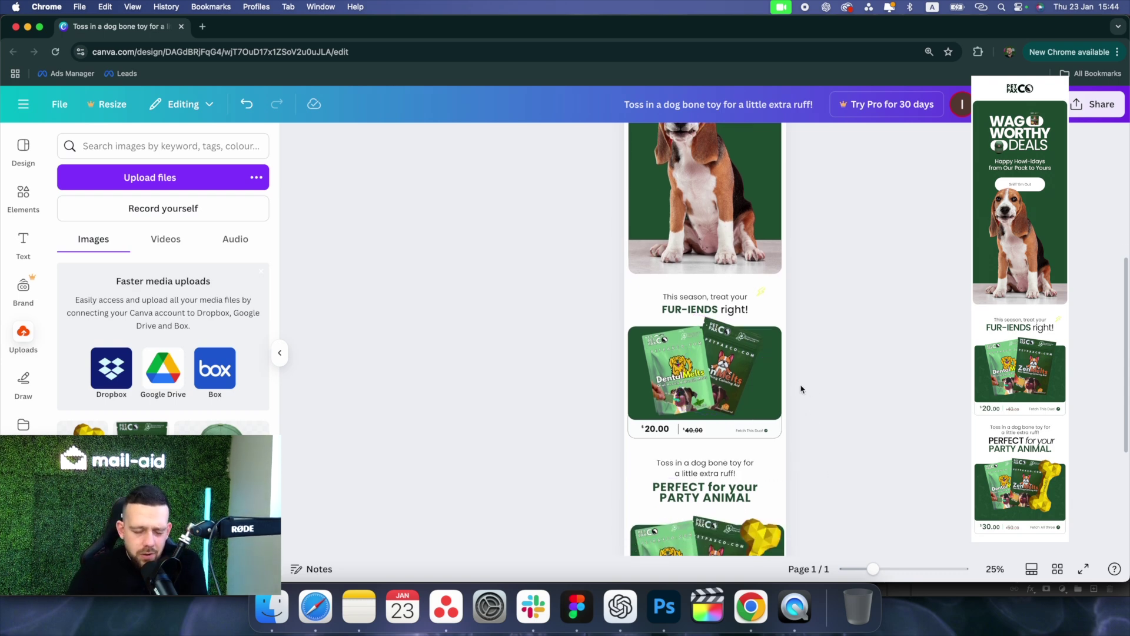
scroll(779, 398, "down", 1)
scroll(760, 330, "up", 4)
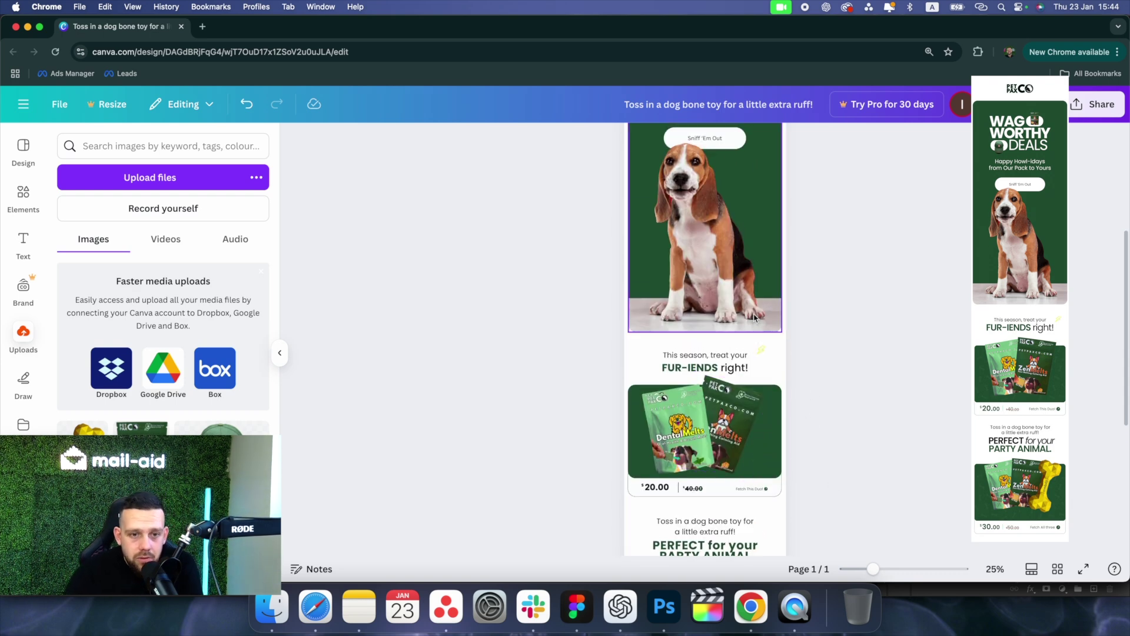
scroll(756, 319, "up", 1)
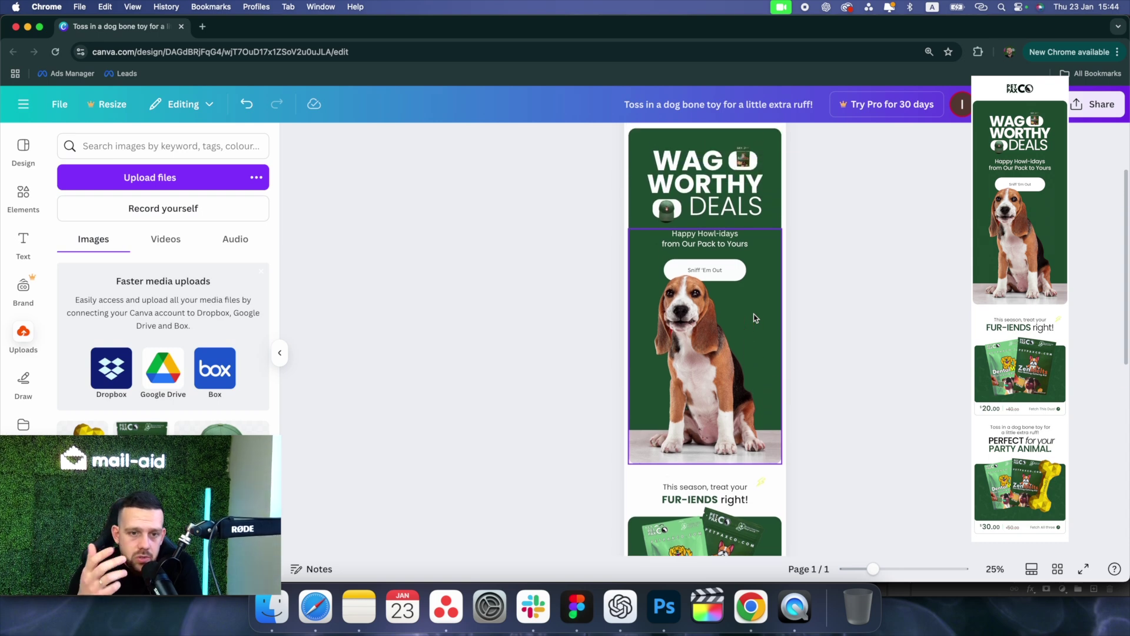
scroll(754, 315, "up", 2)
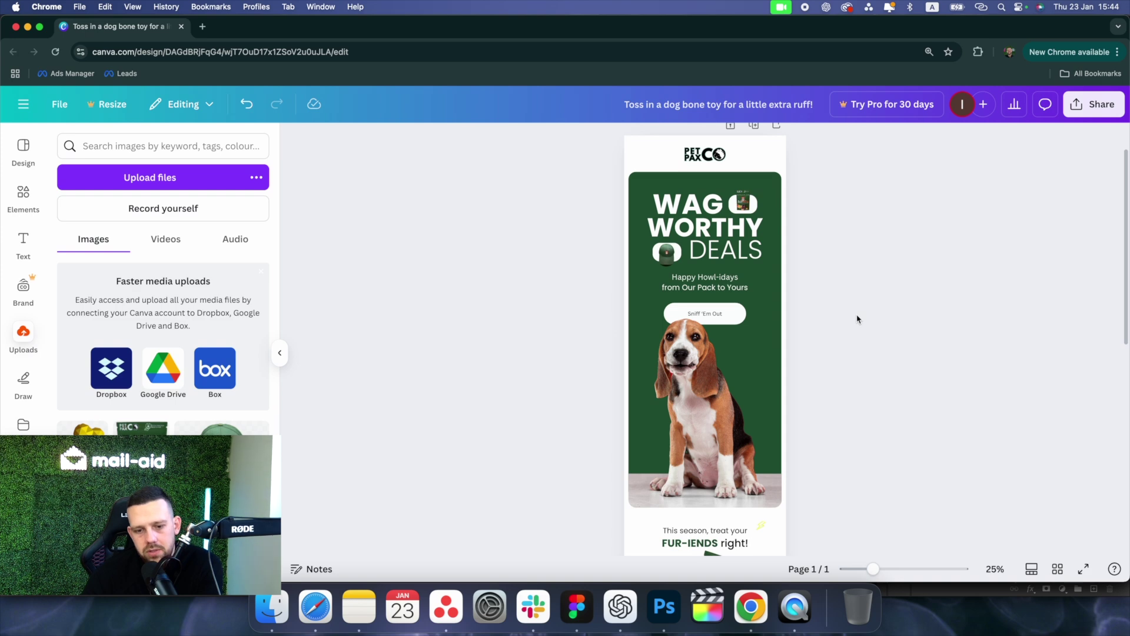
scroll(855, 292, "up", 1)
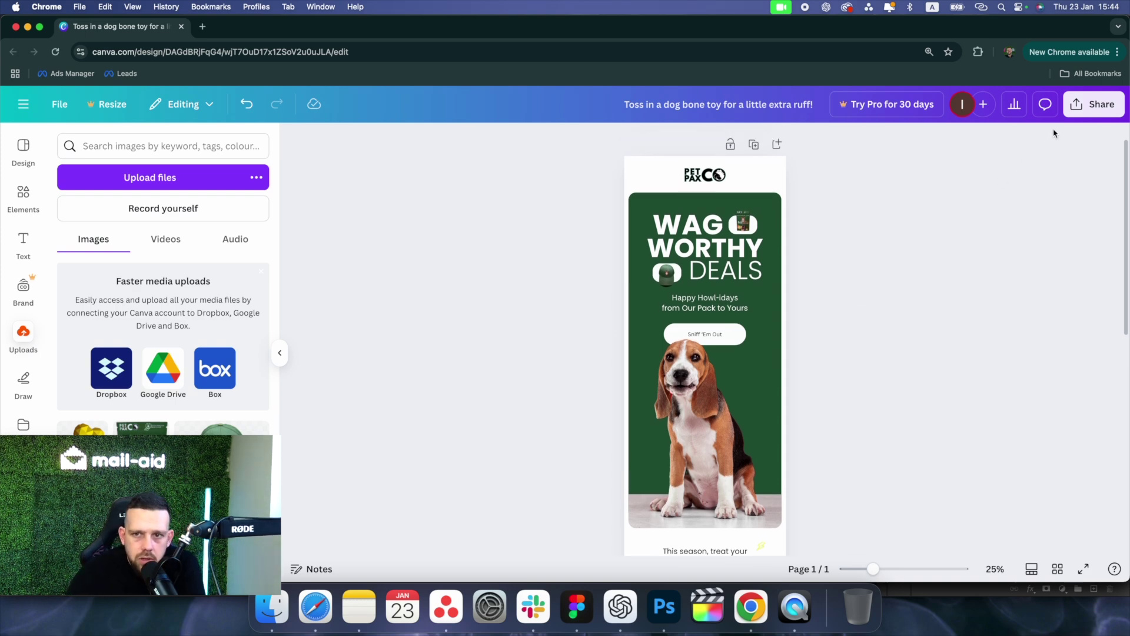
- Download the finished email design as a JPG file
scroll(1076, 145, "down", 1)
left_click(1104, 109)
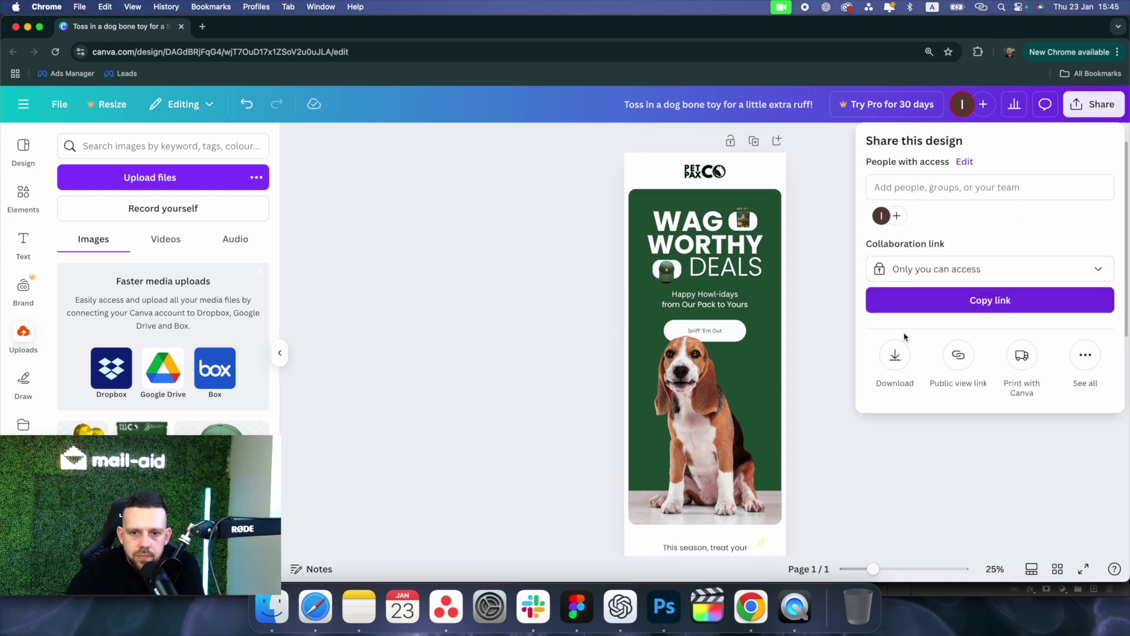
left_click(900, 349)
left_click(935, 206)
left_click(931, 231)
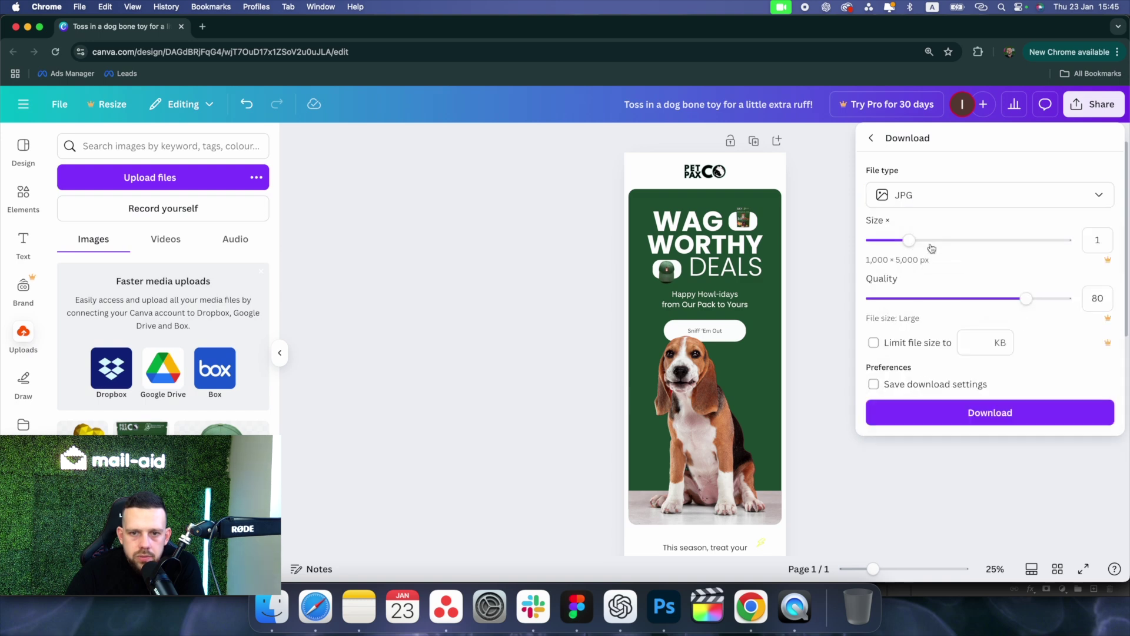
left_click(963, 415)
- Open the downloaded JPG from the desktop, inspect the email from header to second product card, and close the preview
key("F11")
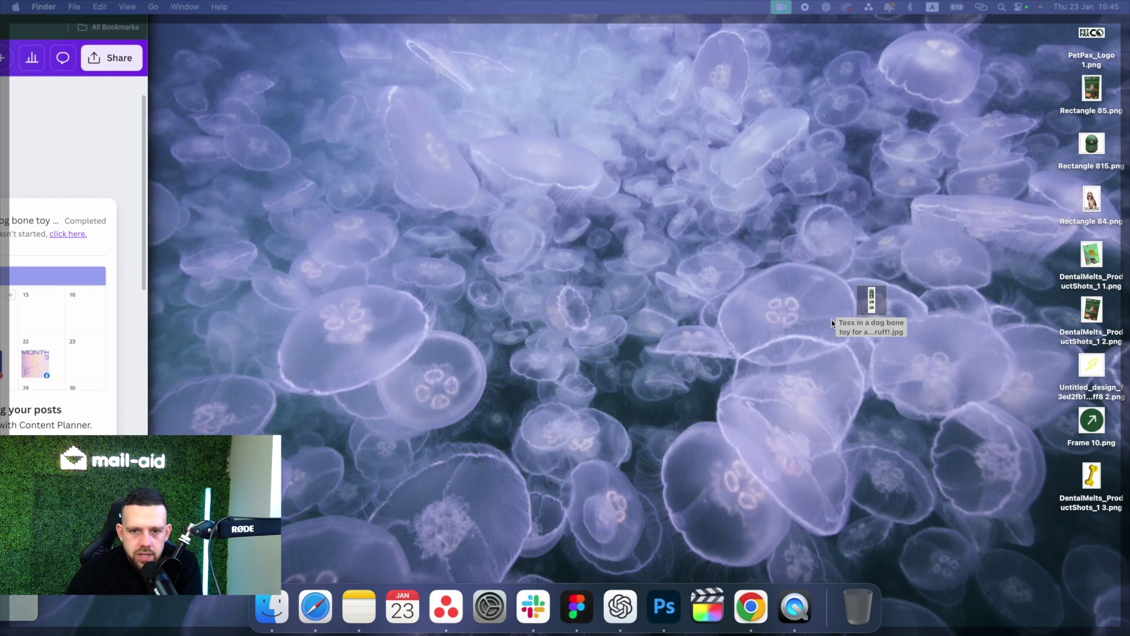
double_click(872, 318)
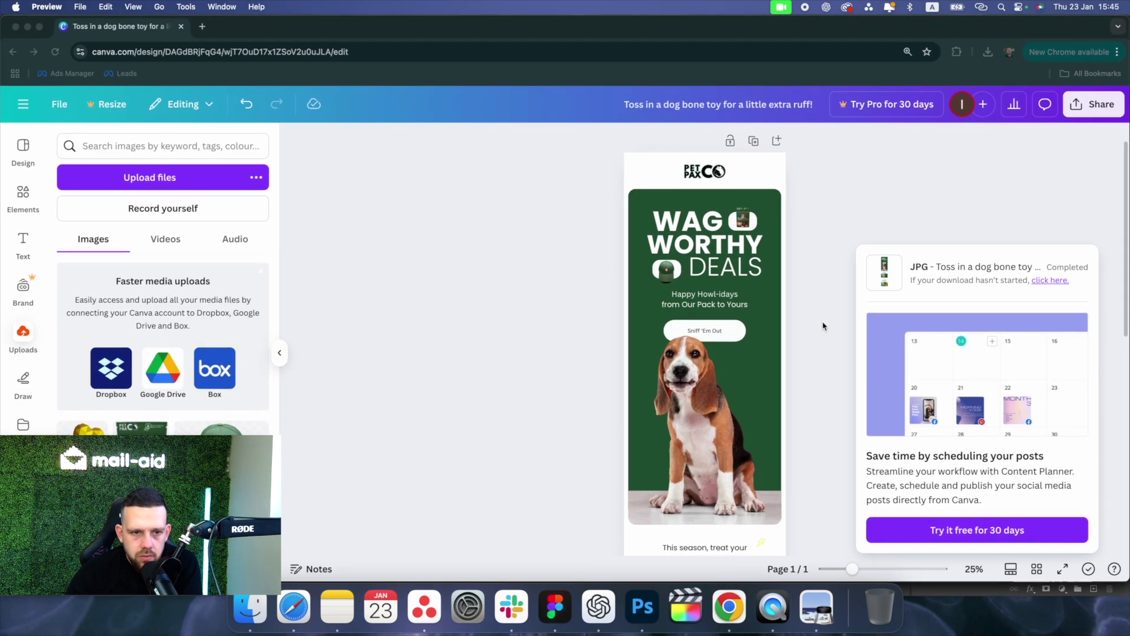
left_click_drag(264, 26, 523, 27)
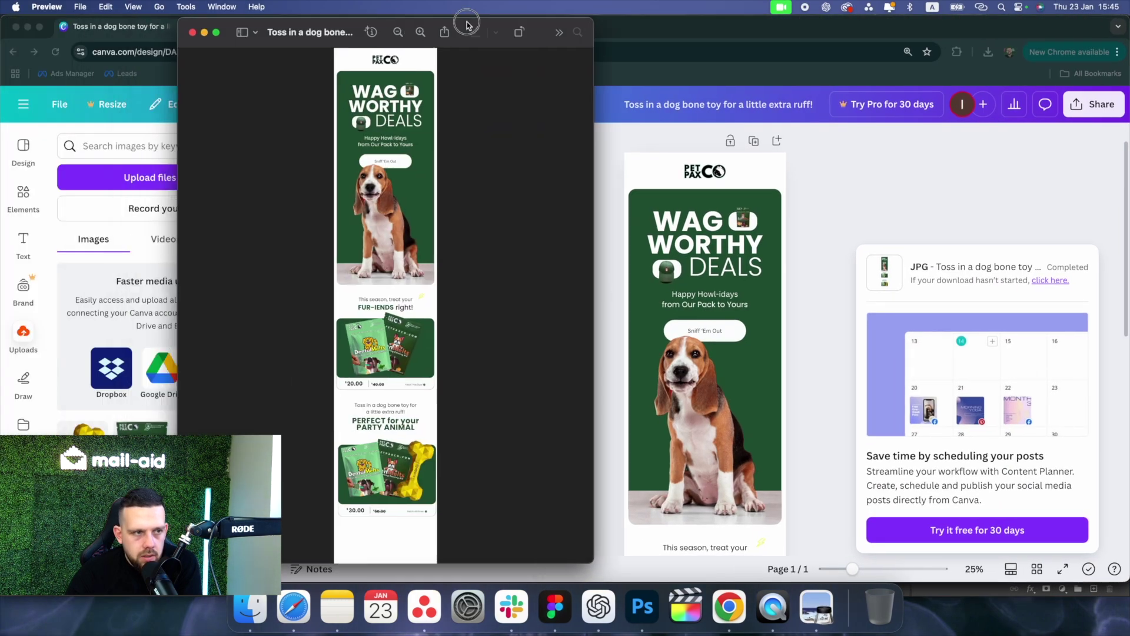
scroll(529, 274, "up", 5)
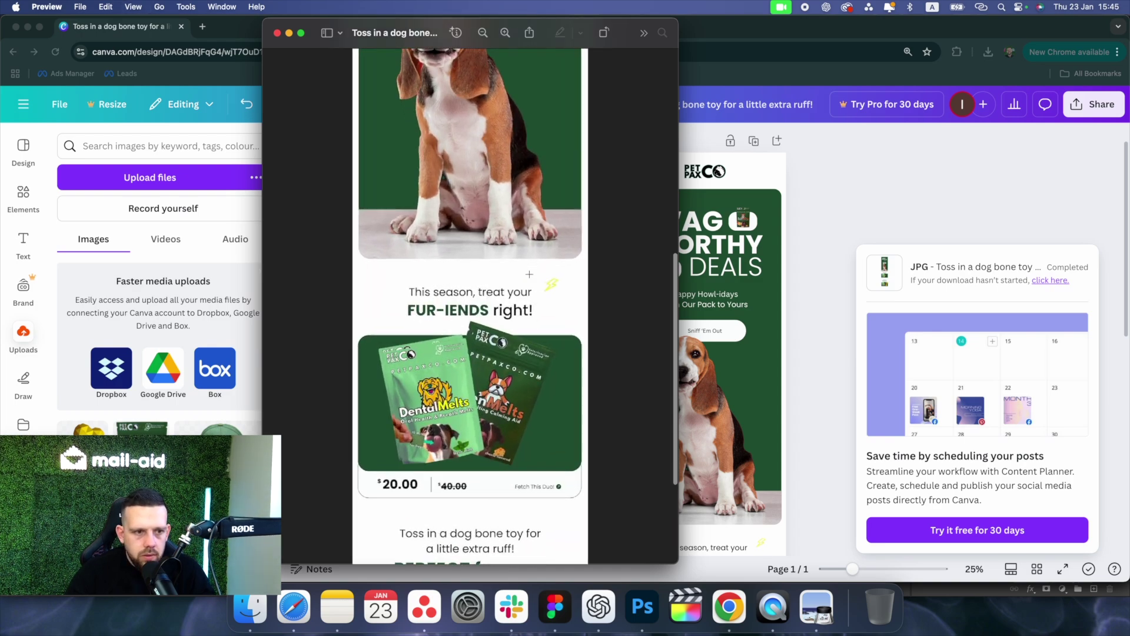
scroll(528, 269, "up", 8)
scroll(479, 347, "down", 10)
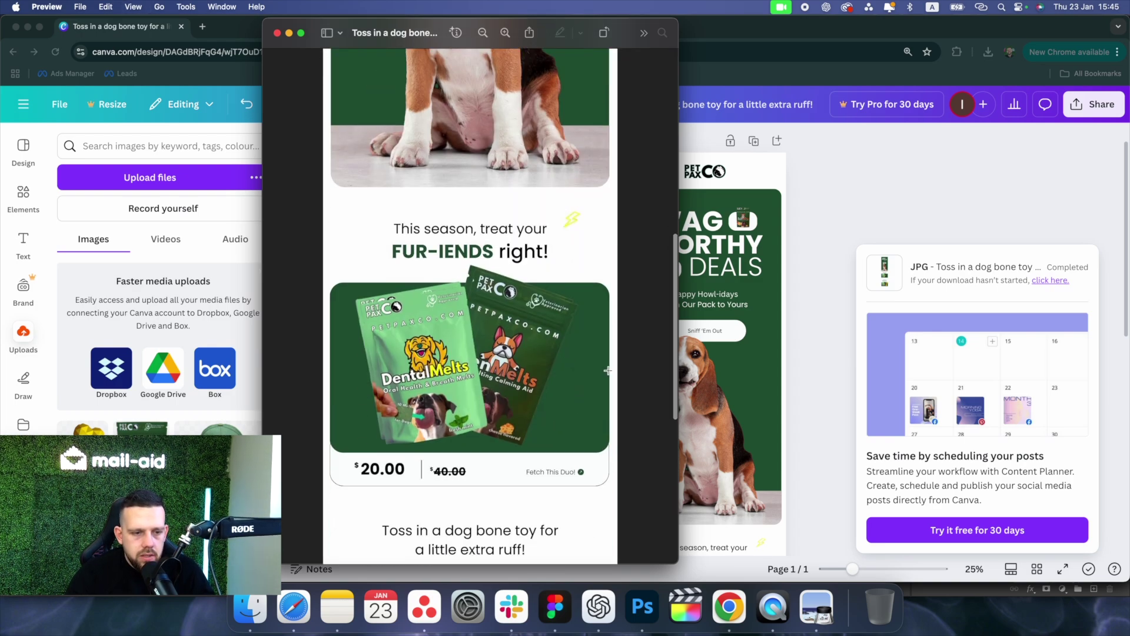
scroll(484, 386, "down", 6)
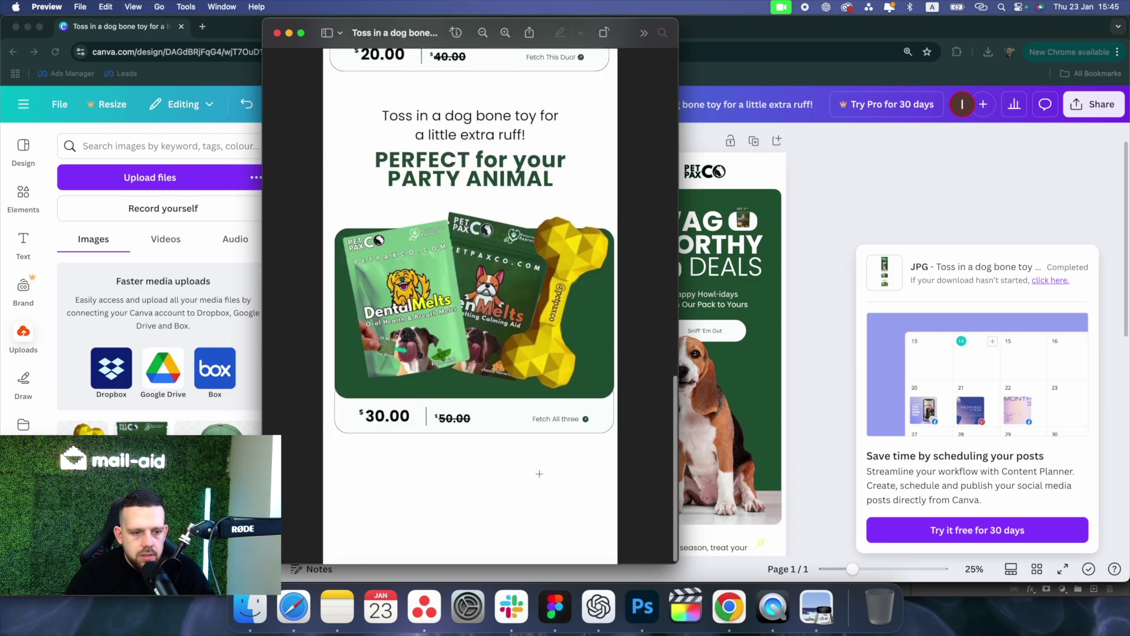
scroll(534, 463, "up", 4)
scroll(537, 467, "up", 10)
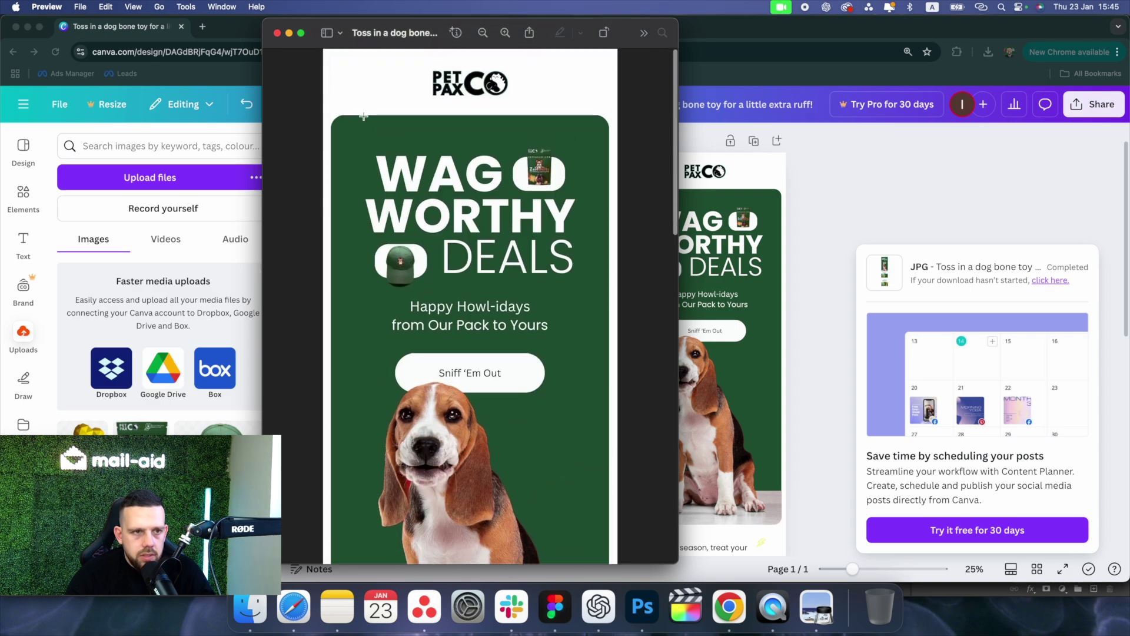
left_click(277, 33)
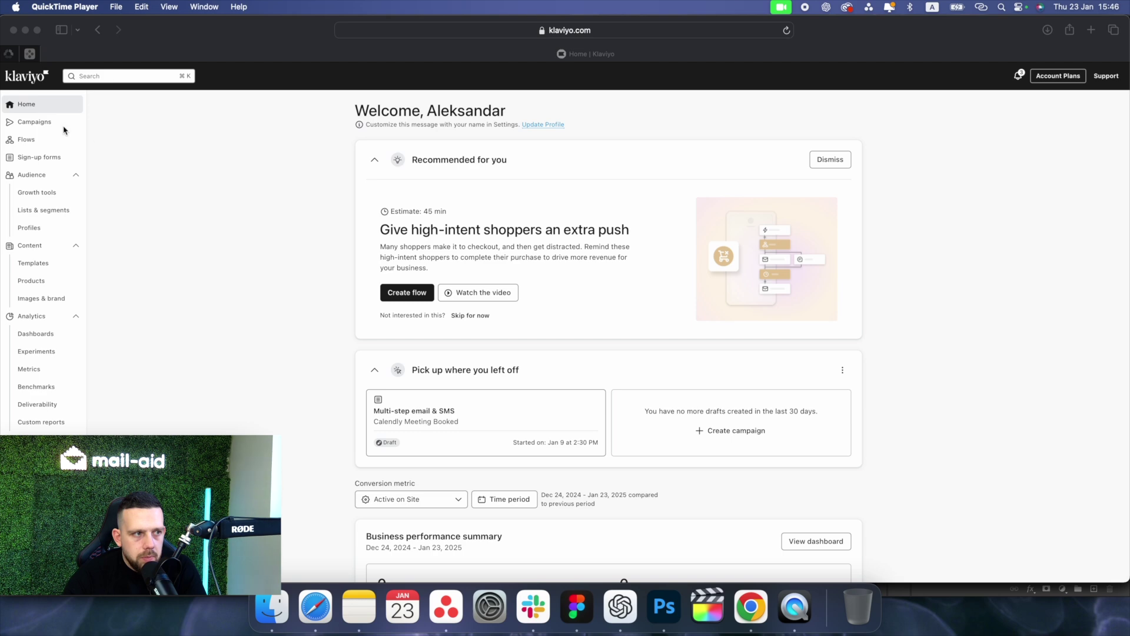
- Switch to Klaviyo and create a new email campaign
left_click(63, 125)
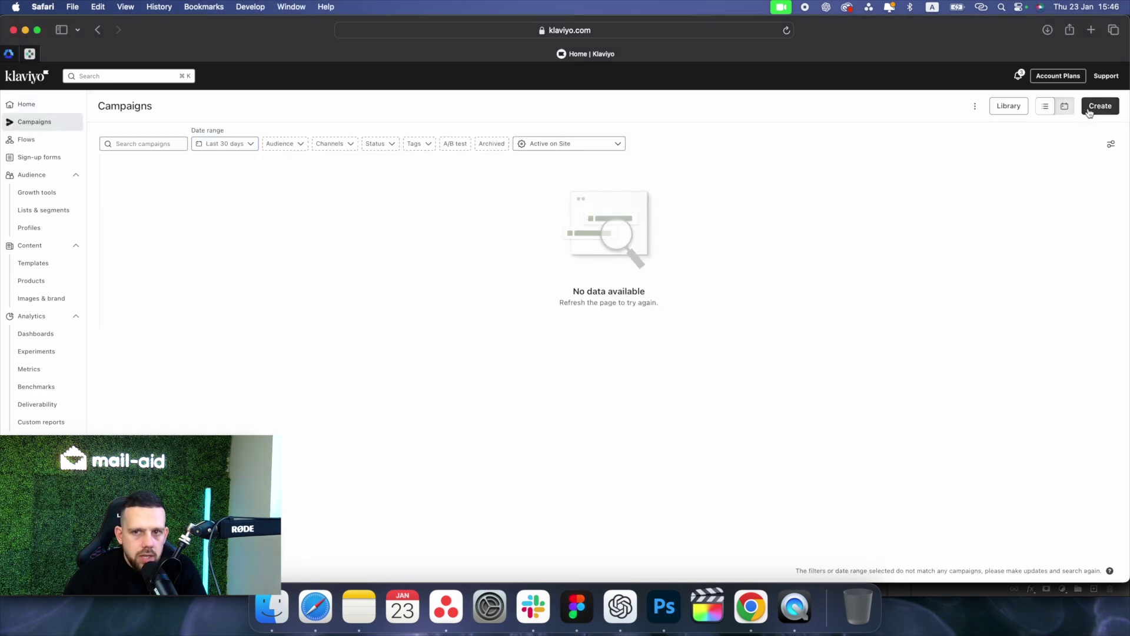
left_click(1089, 110)
left_click(947, 564)
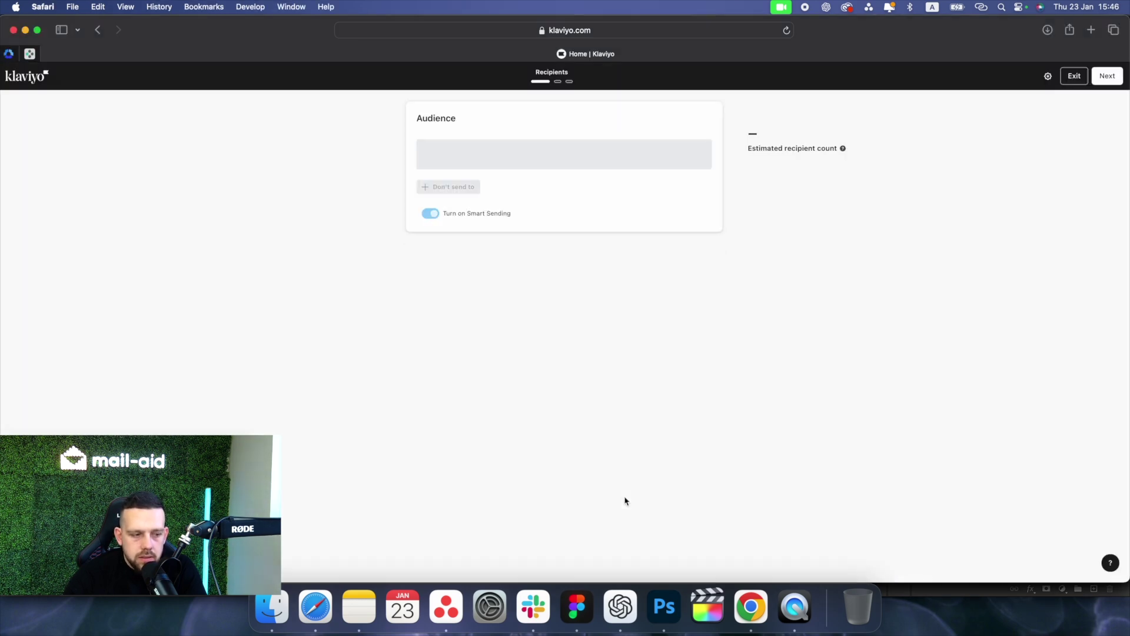
- Send the campaign to the "10 Templates - Website Singup Form" list and continue to the message setup
left_click(524, 171)
left_click(501, 255)
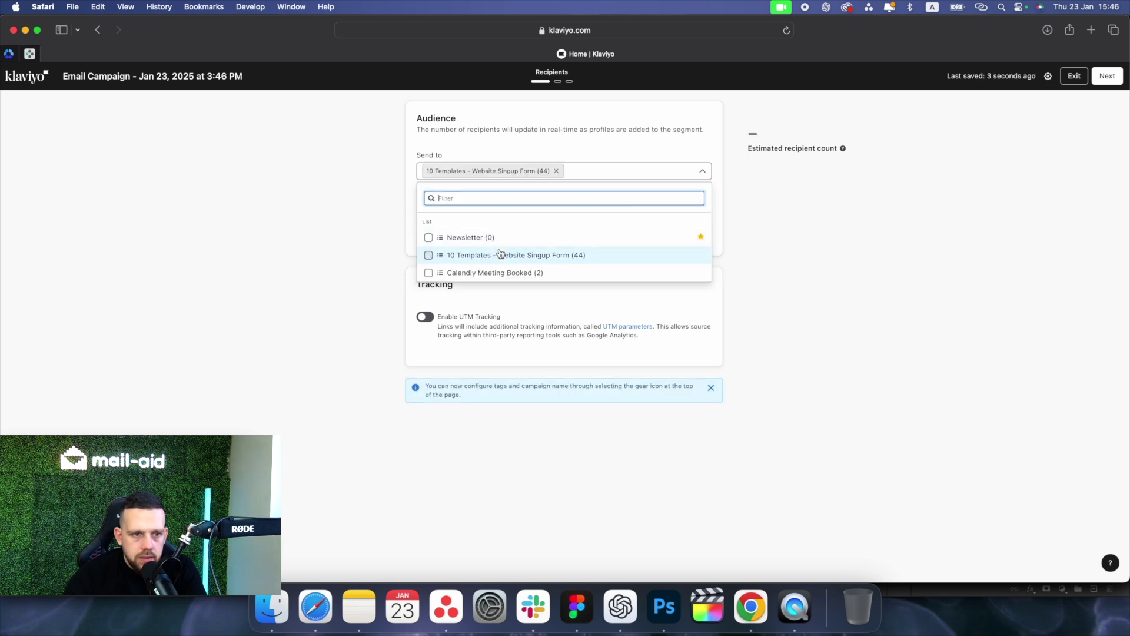
left_click(820, 228)
left_click(1106, 75)
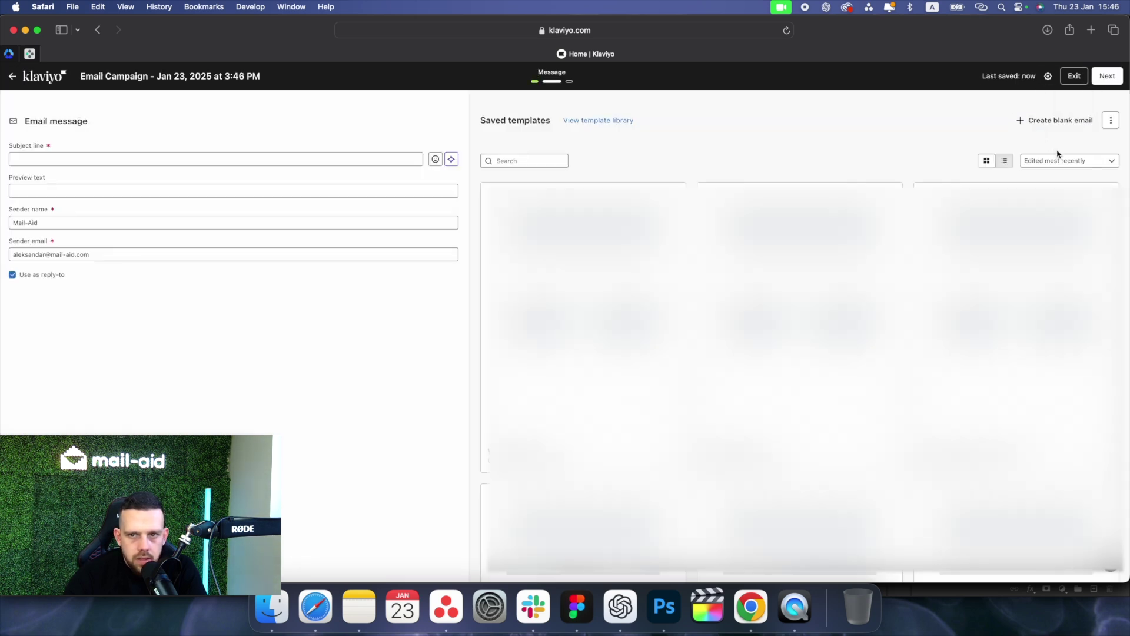
- Start a blank email for the campaign and delete its header bar and the extra empty section
left_click(1084, 120)
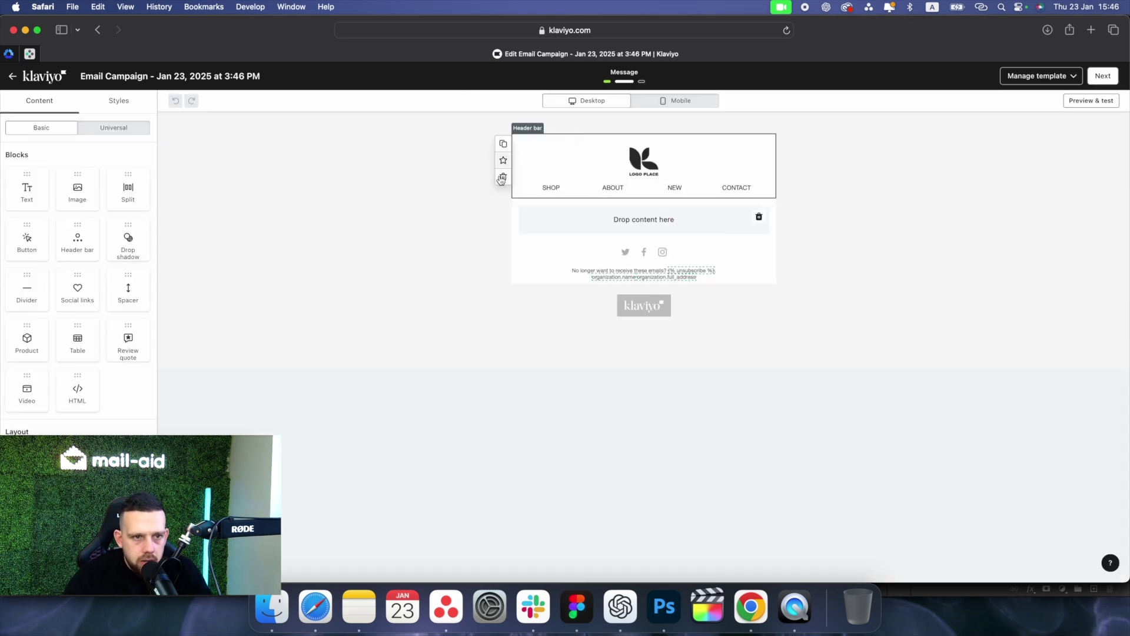
key("Delete")
left_click(430, 161)
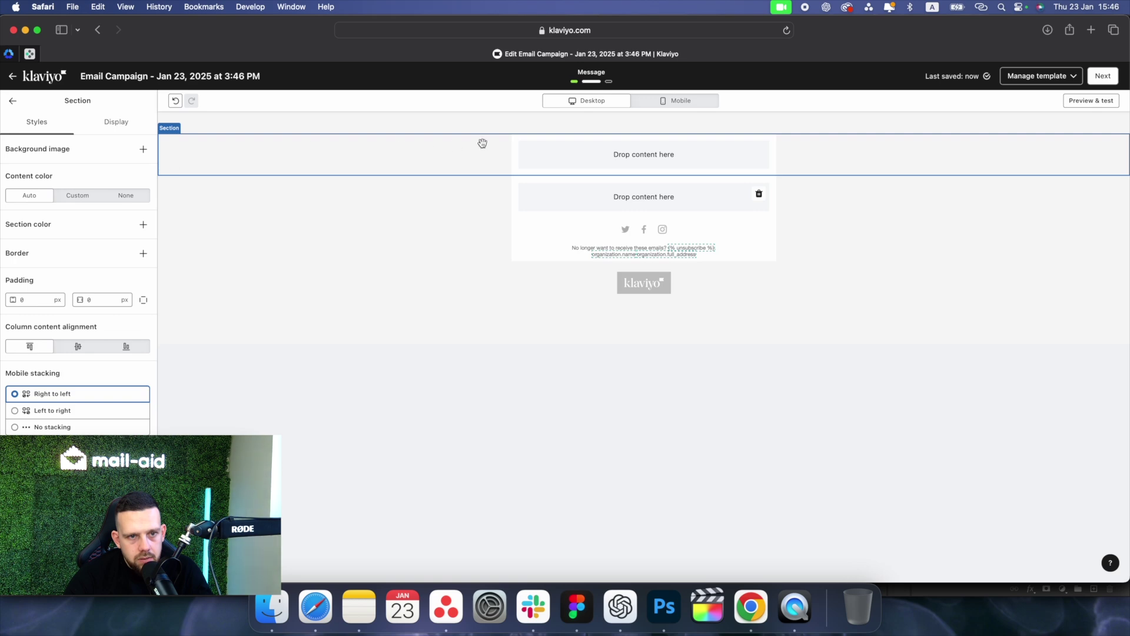
left_click(758, 195)
left_click_drag(659, 154, 569, 141)
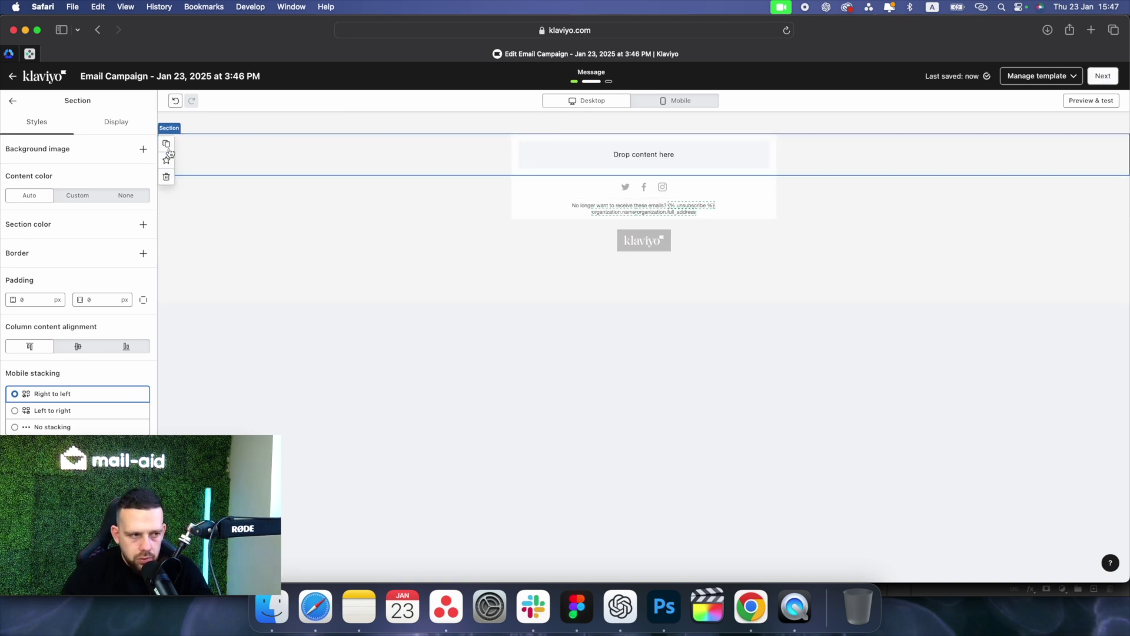
- Add an image block to the empty section and upload the downloaded email JPG into it
left_click(12, 100)
left_click_drag(74, 197, 635, 167)
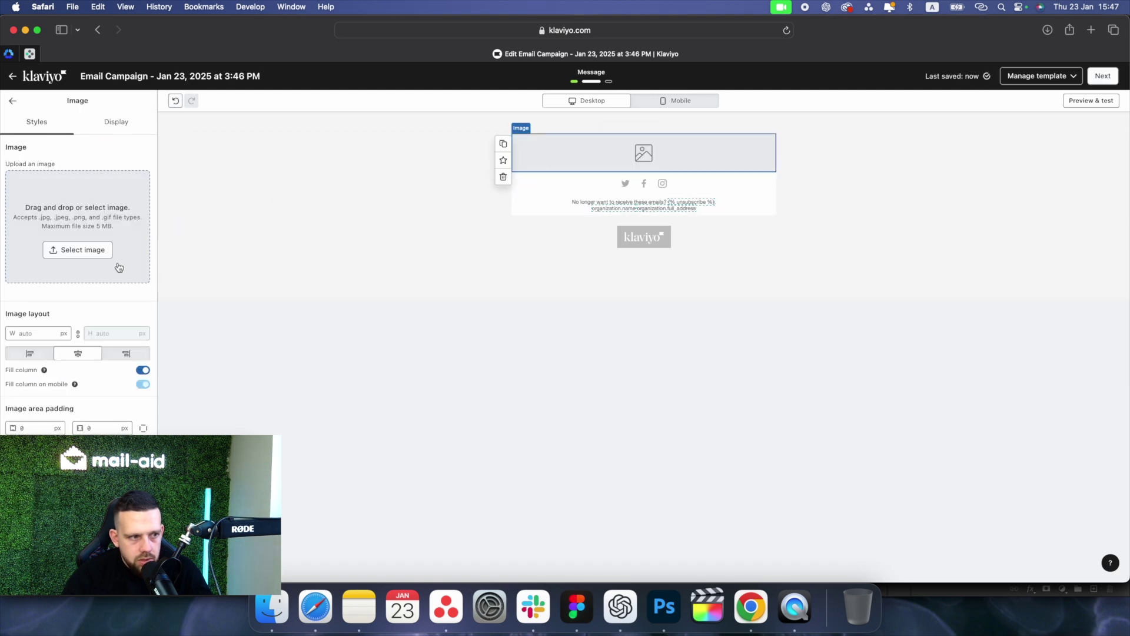
left_click(88, 250)
left_click(99, 128)
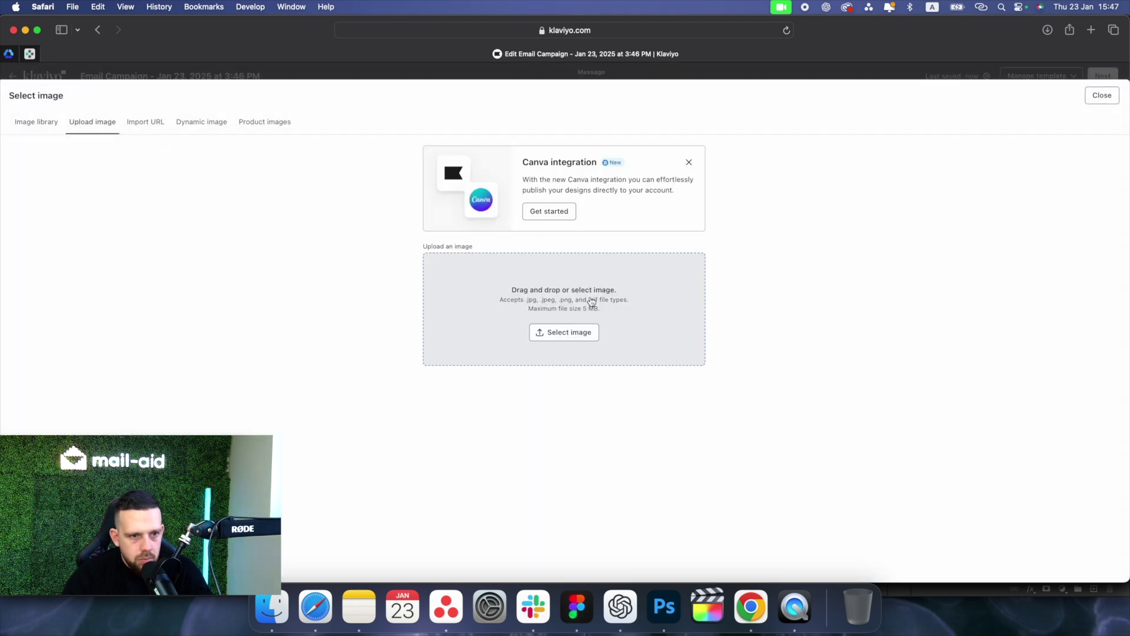
left_click(569, 330)
double_click(355, 171)
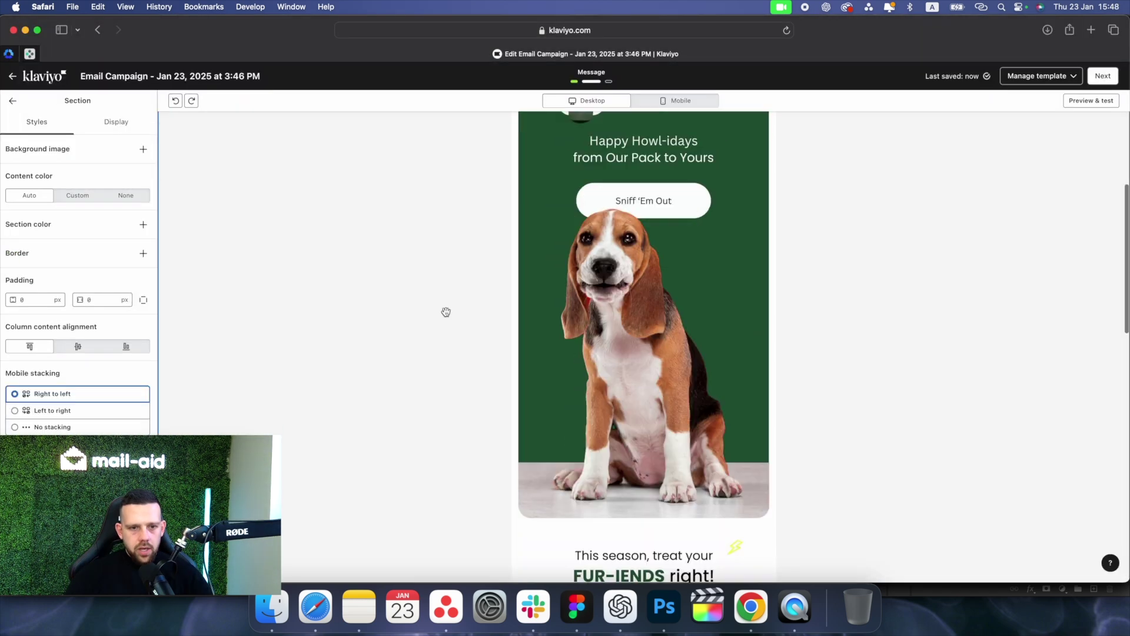
- Select the uploaded email image and examine how its hero, product cards and footer area look in the template
scroll(445, 312, "down", 6)
scroll(446, 312, "down", 5)
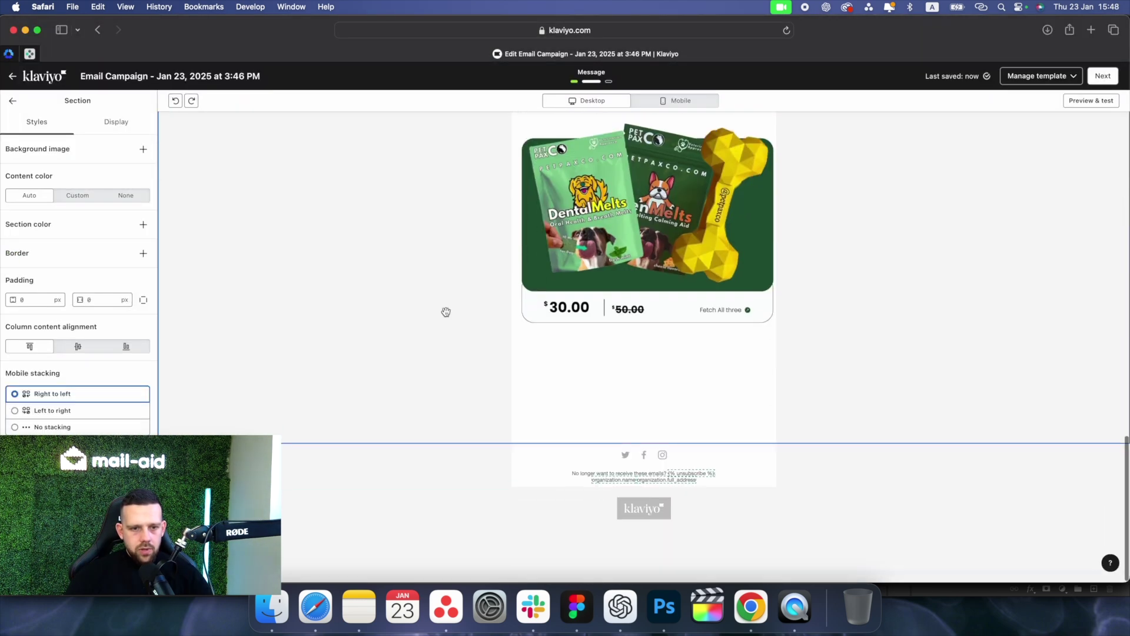
scroll(600, 340, "up", 20)
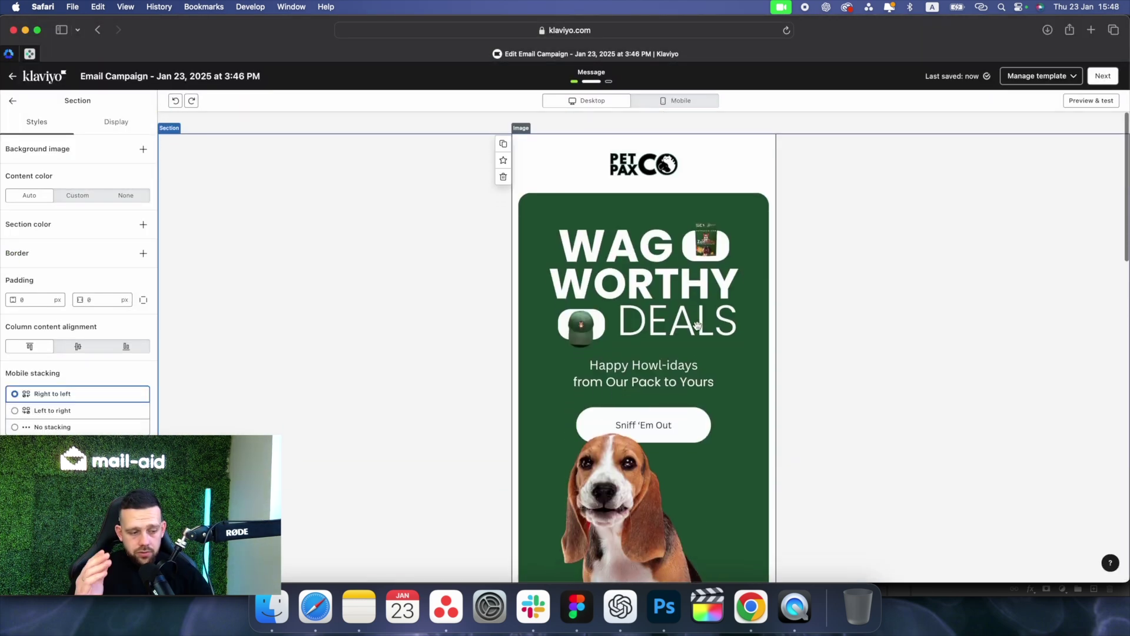
left_click(698, 328)
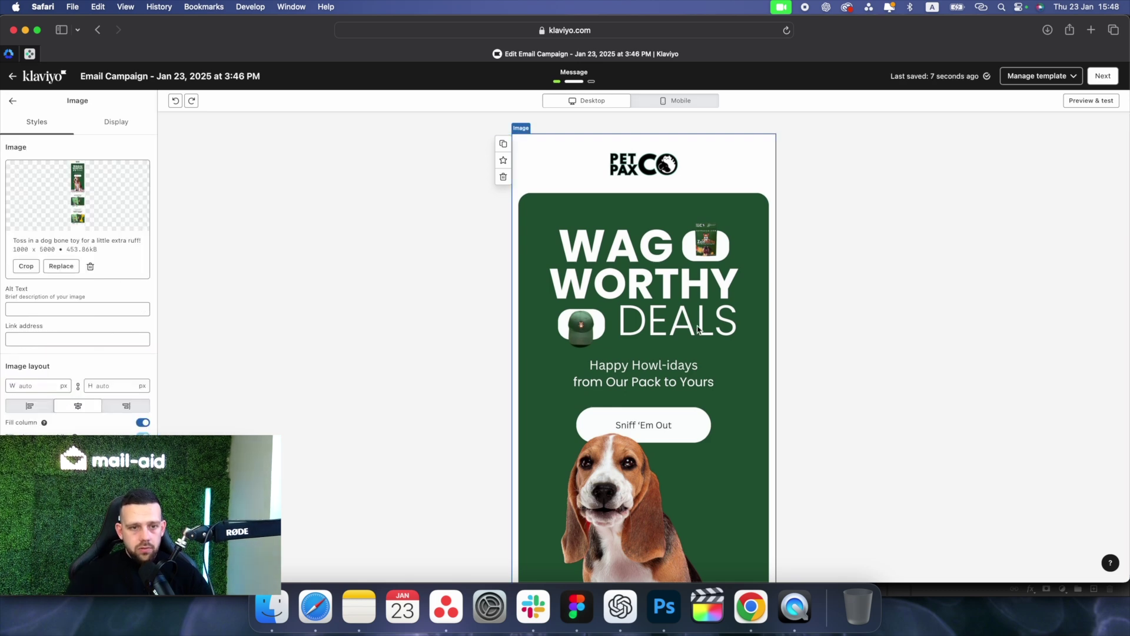
scroll(697, 328, "down", 5)
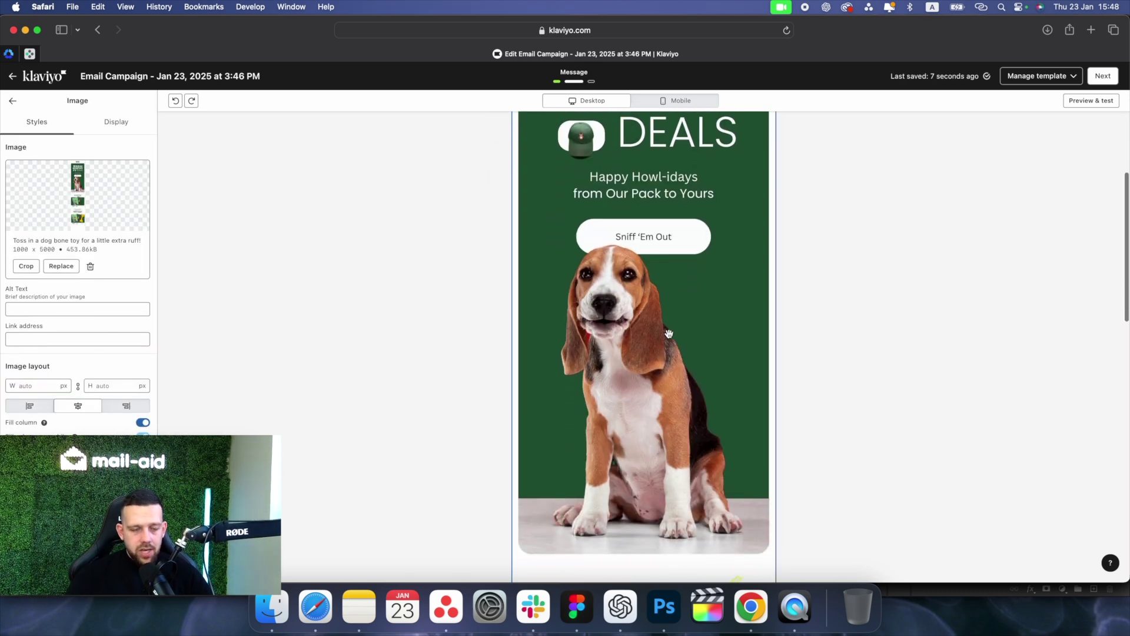
scroll(642, 306, "up", 2)
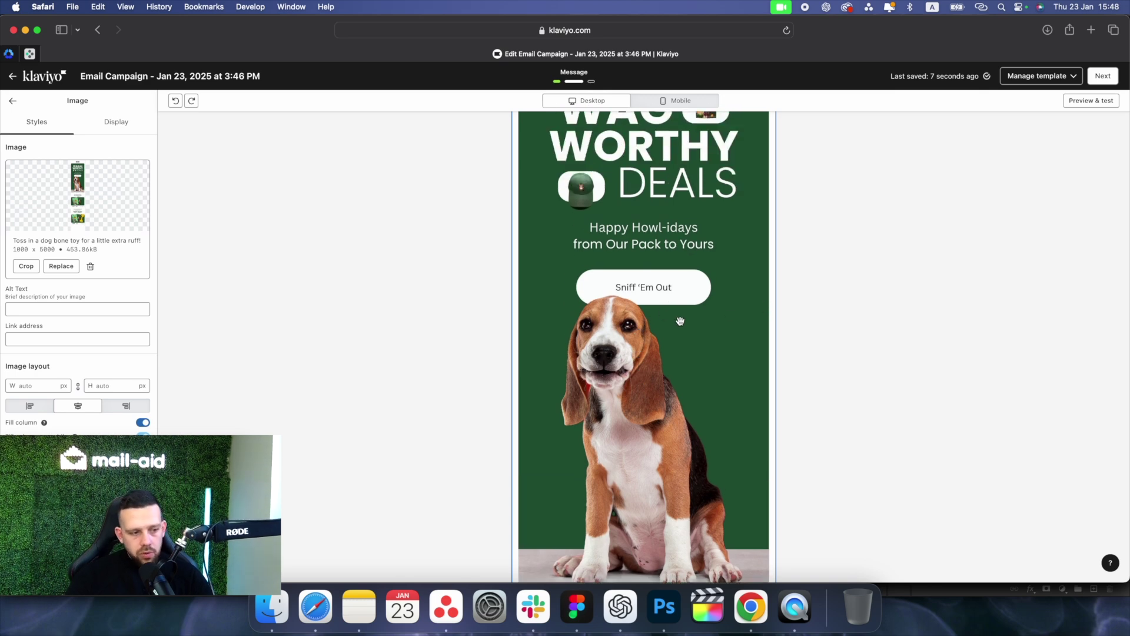
scroll(681, 321, "down", 10)
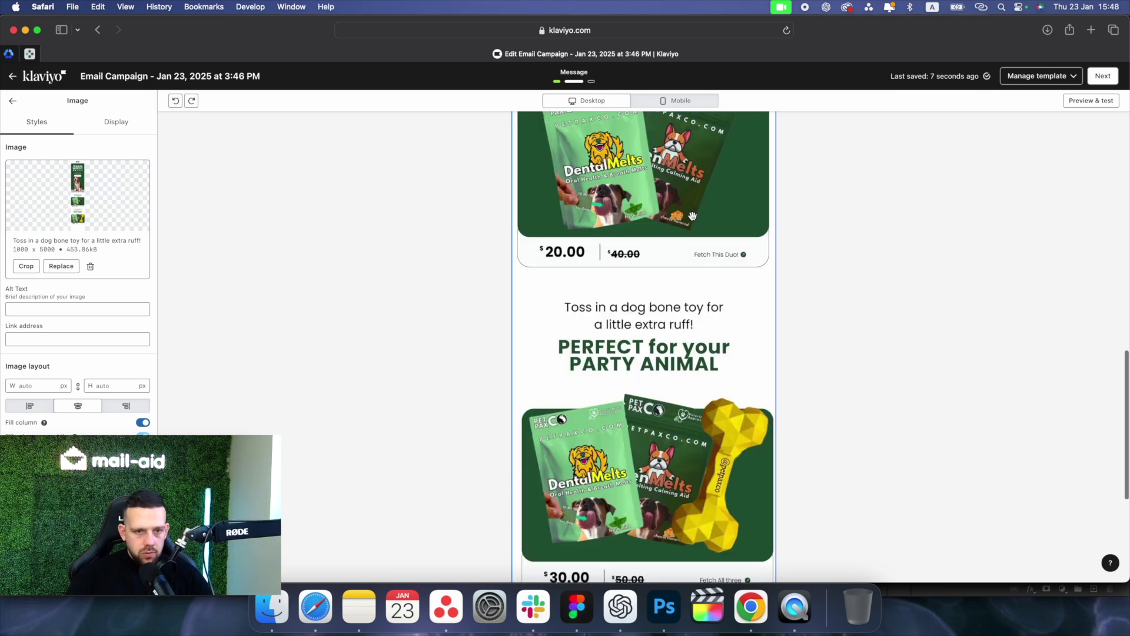
- Crop the uploaded email image to its logo and hero section, ending just below the dog picture
scroll(693, 215, "up", 3)
scroll(681, 348, "down", 6)
scroll(656, 367, "up", 4)
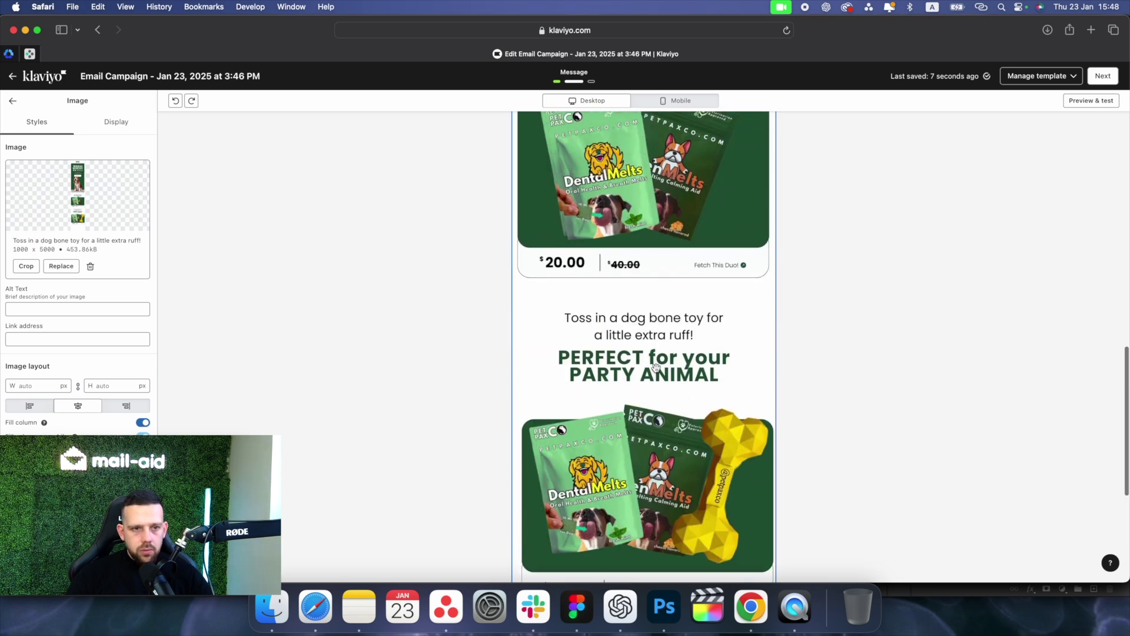
scroll(656, 367, "up", 2)
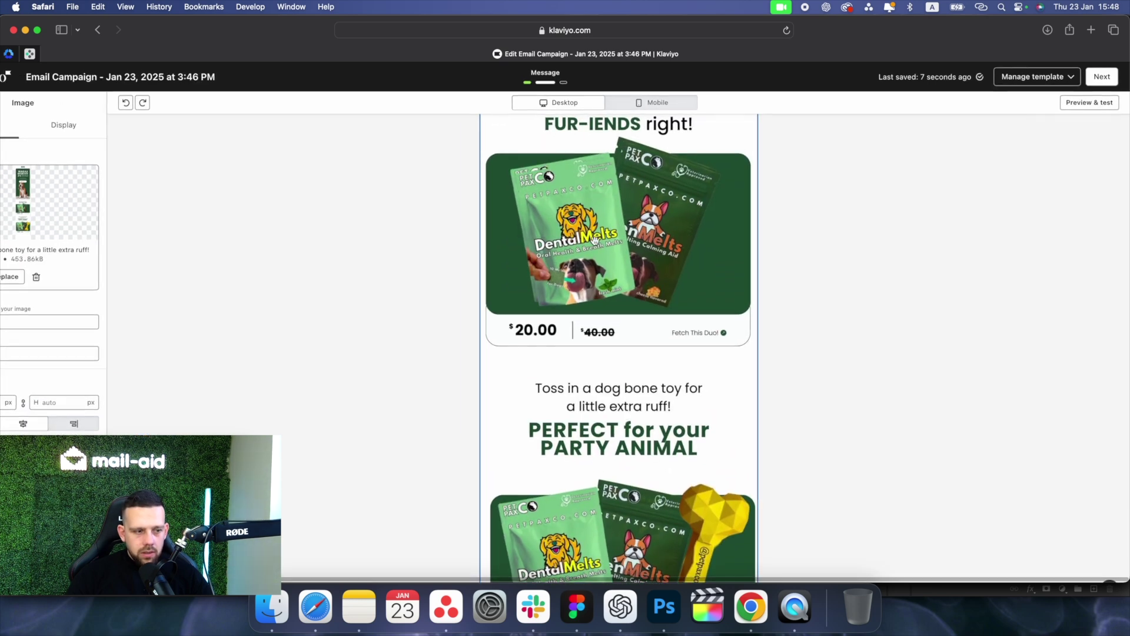
scroll(762, 391, "down", 7)
scroll(761, 391, "down", 3)
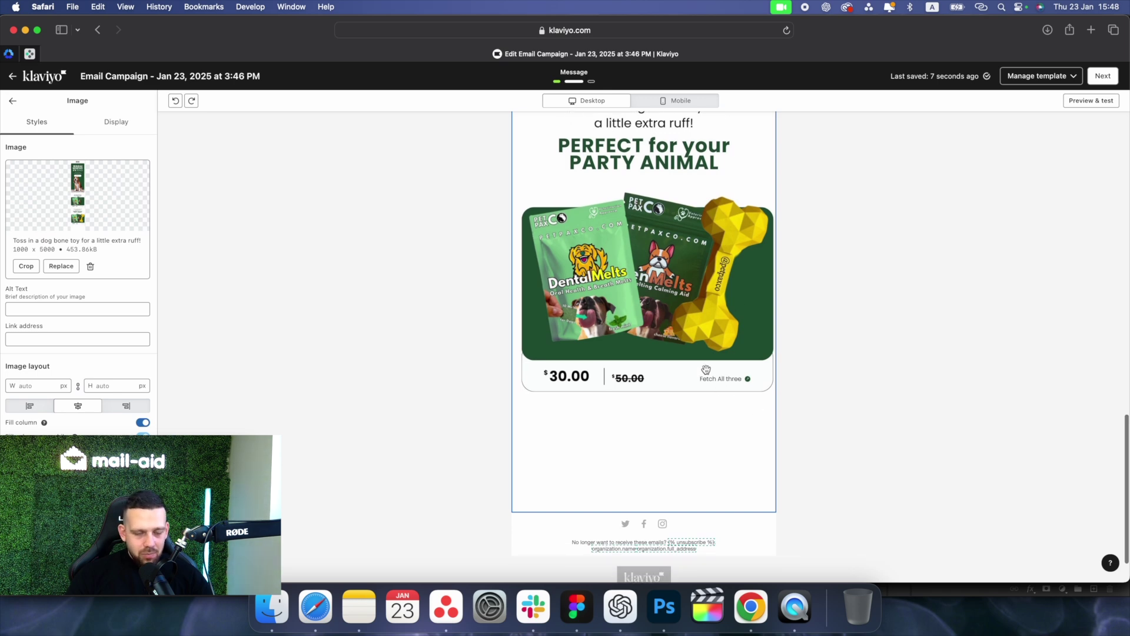
left_click(26, 266)
scroll(200, 300, "down", 15)
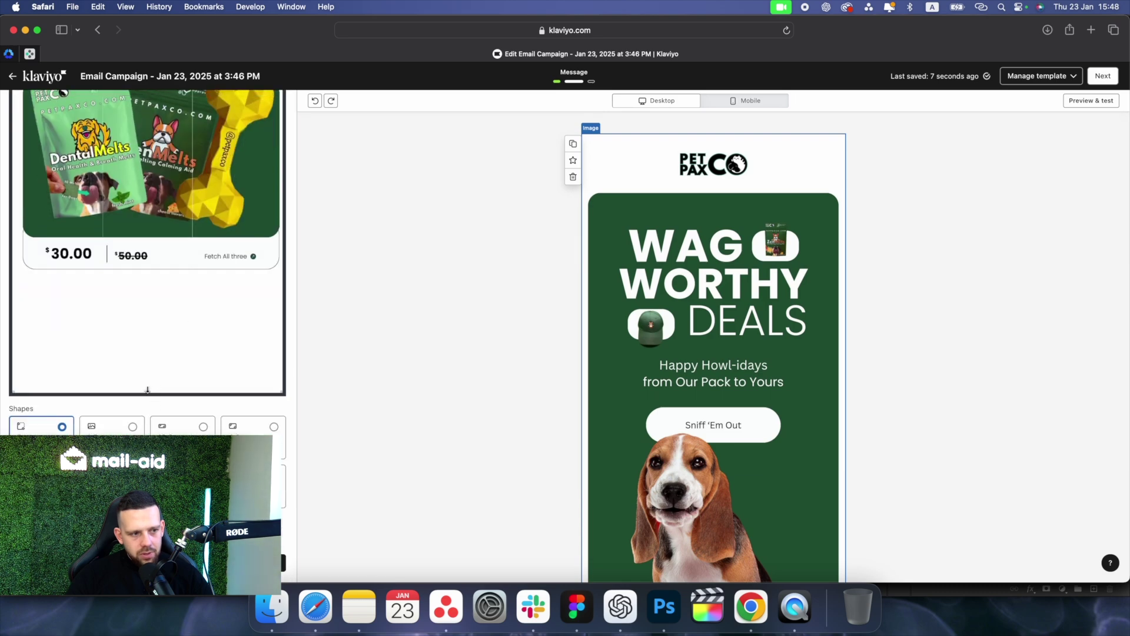
mouse_move(146, 393)
left_mouse_down()
mouse_move(165, 210)
mouse_move(166, 434)
mouse_move(167, 345)
left_mouse_up()
scroll(165, 210, "up", 8)
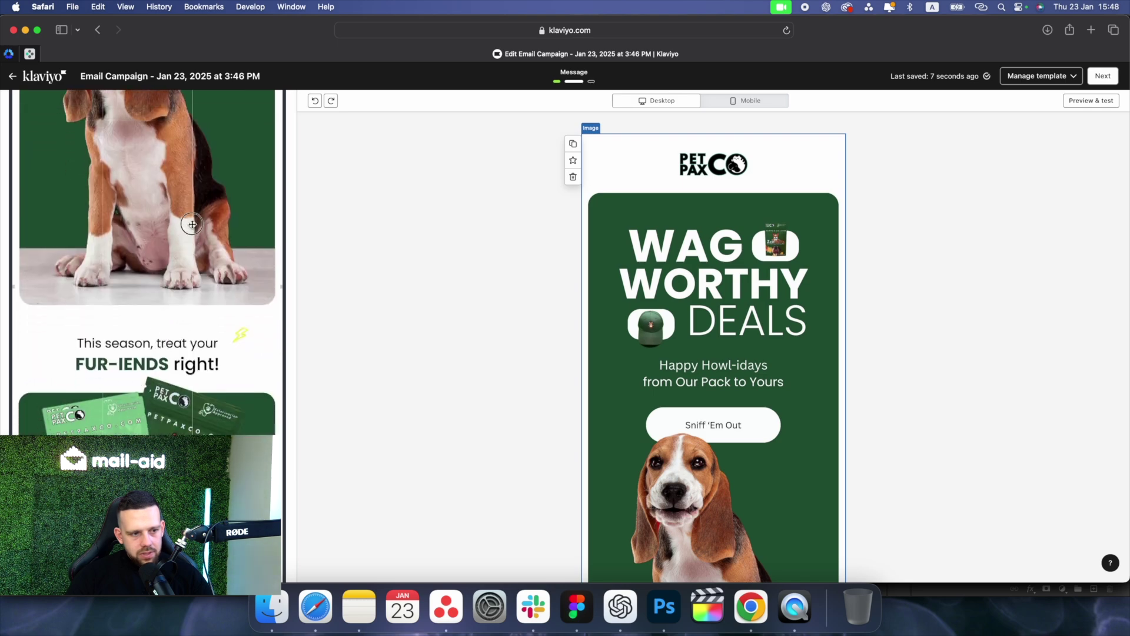
scroll(189, 154, "up", 2)
scroll(169, 108, "down", 15)
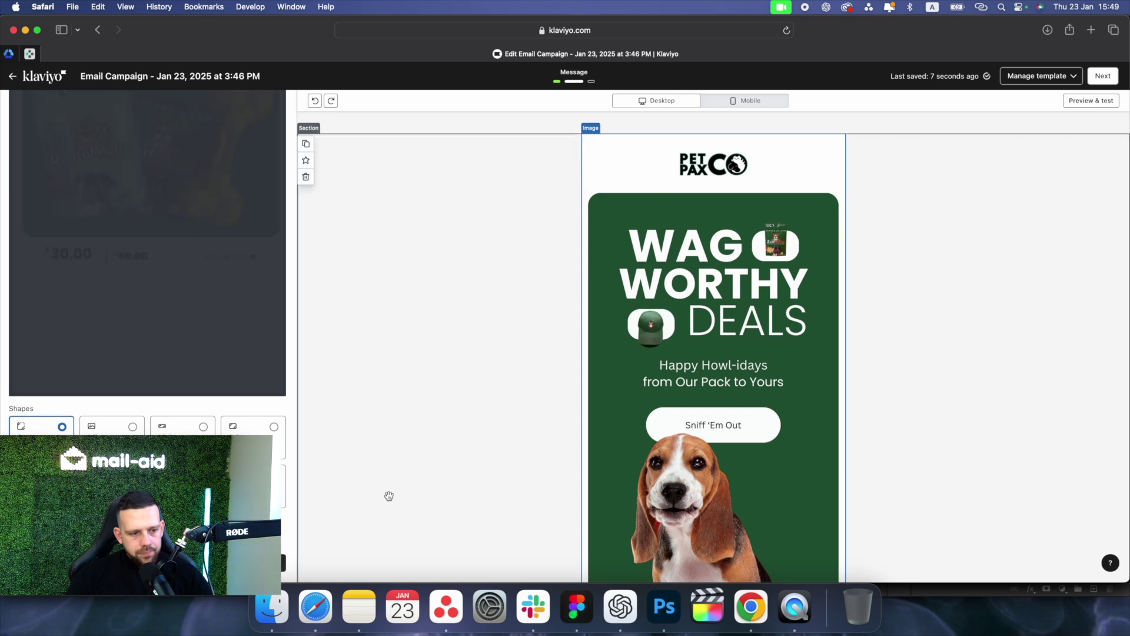
left_click(410, 482)
scroll(564, 307, "up", 8)
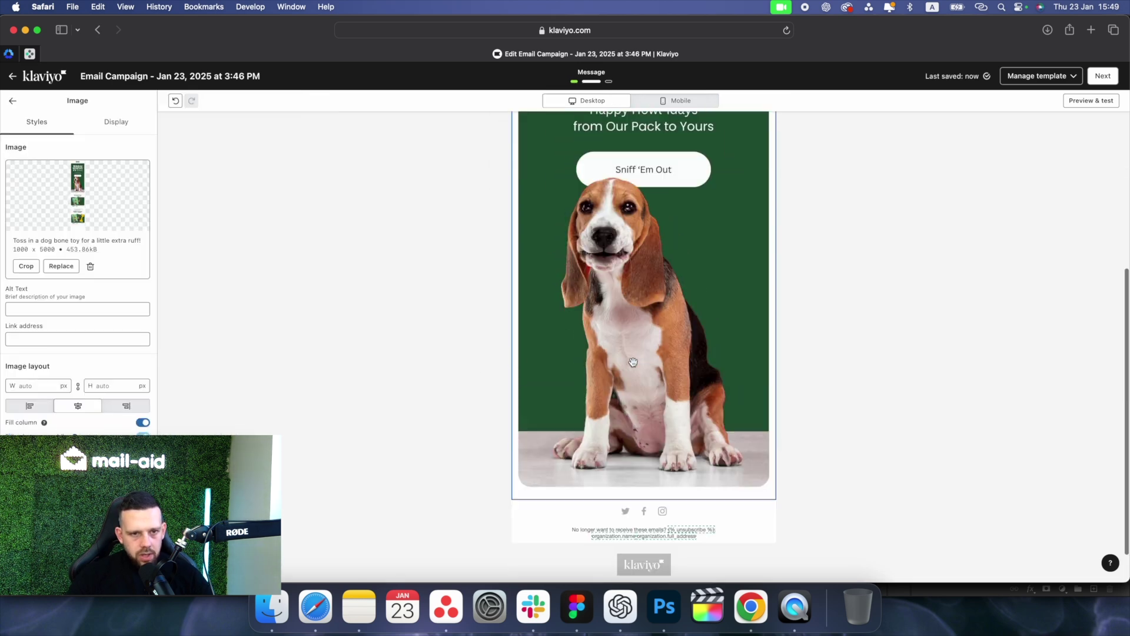
- Set the hero image's alt text to "wag worthy deals" and open its link address for editing
scroll(713, 459, "down", 5)
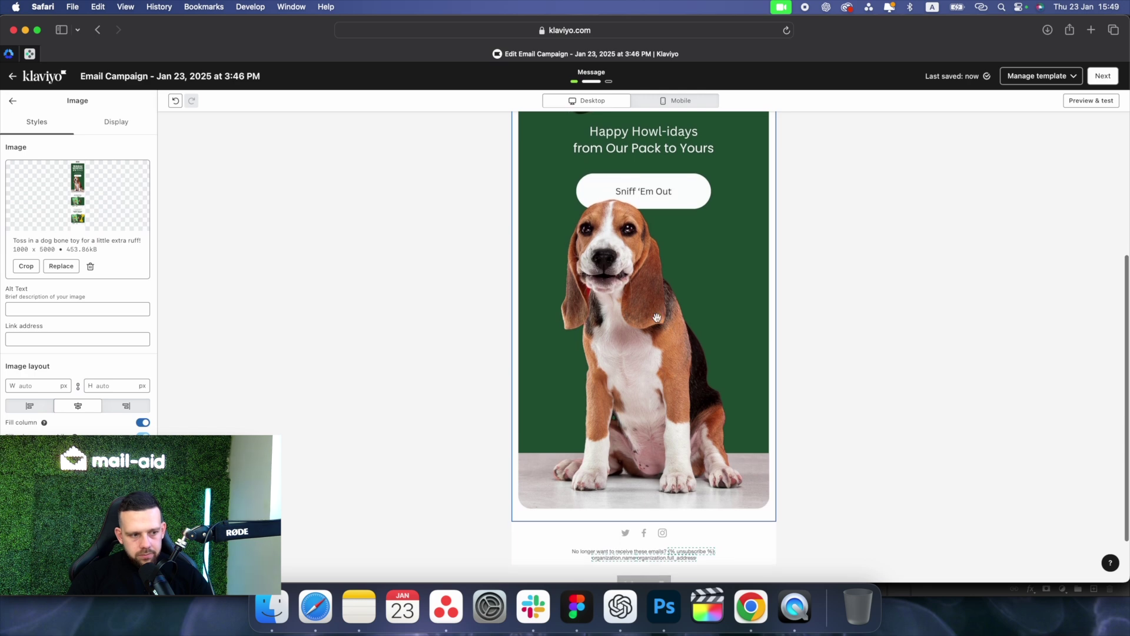
scroll(545, 288, "up", 2)
scroll(596, 297, "up", 5)
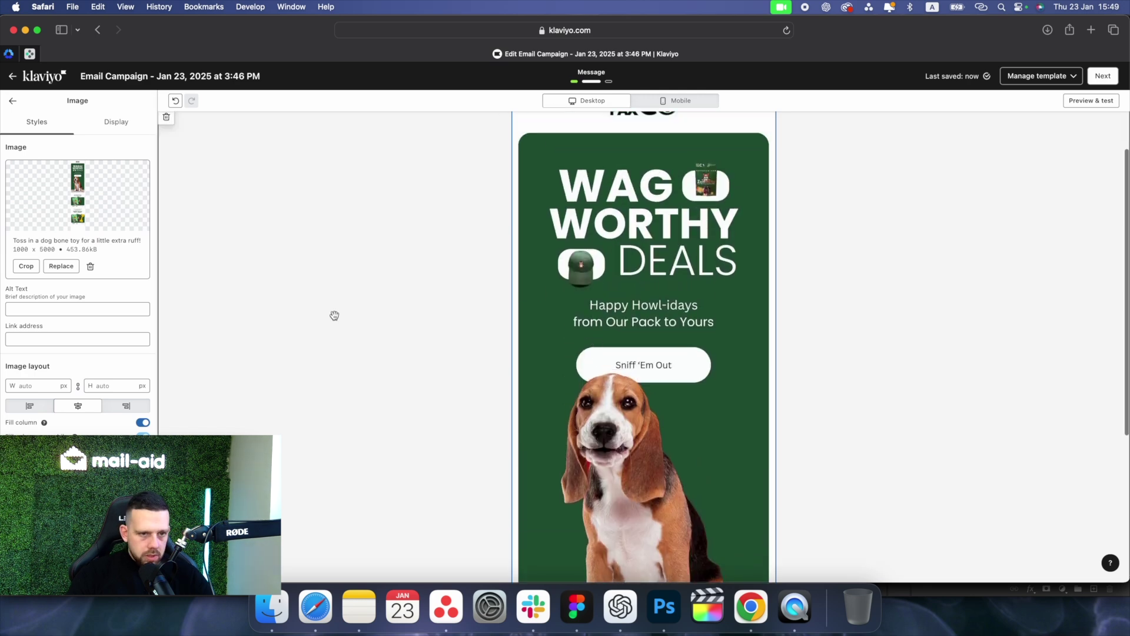
left_click(35, 309)
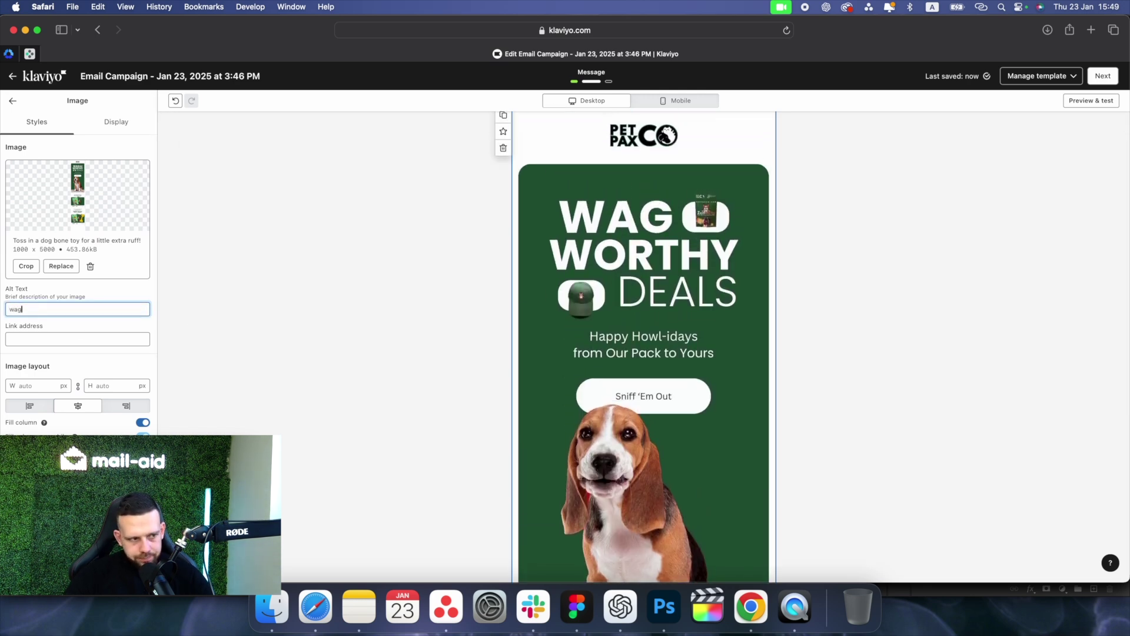
type("wag worthy deals")
left_click(44, 340)
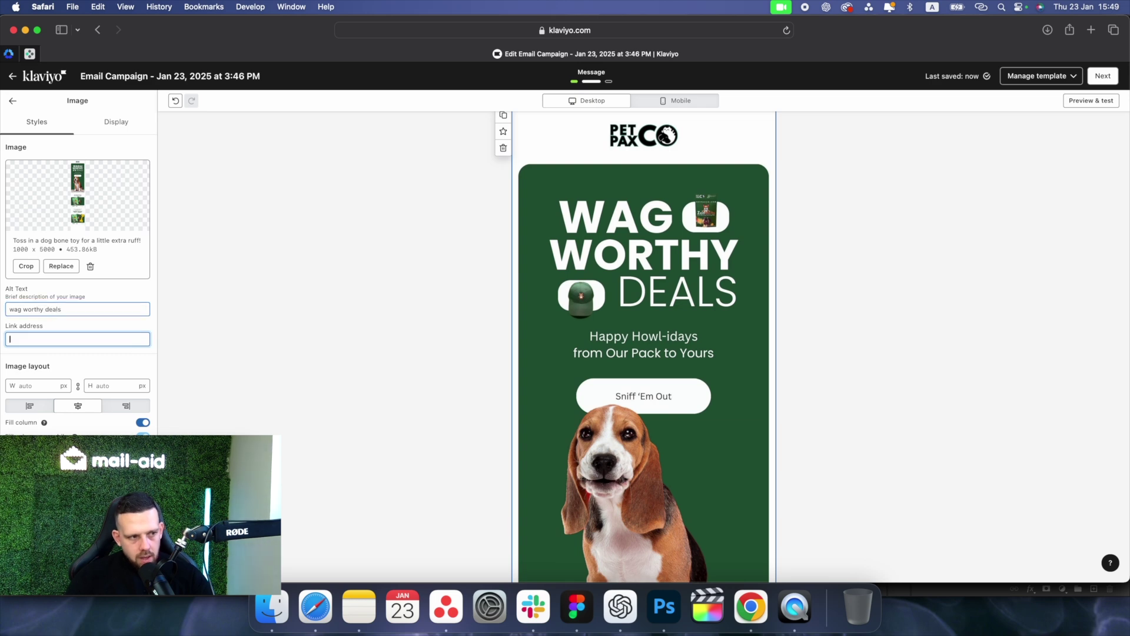
- Duplicate the hero image block and crop the copy to start above the "This season, treat your FUR-IENDS right!" heading
scroll(646, 203, "up", 1)
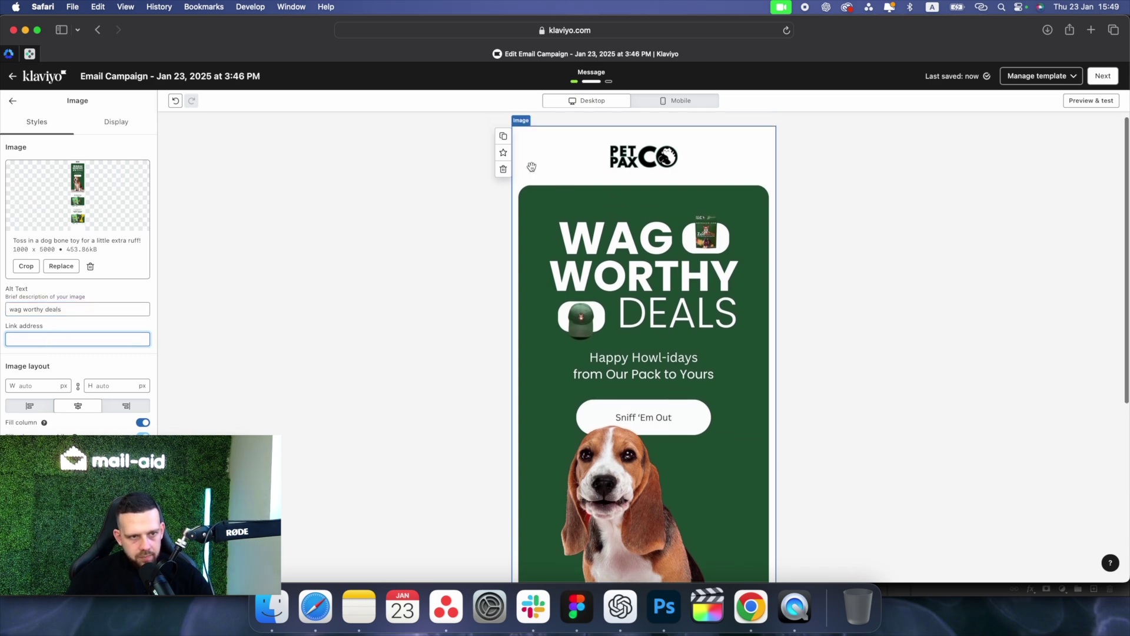
left_click(503, 145)
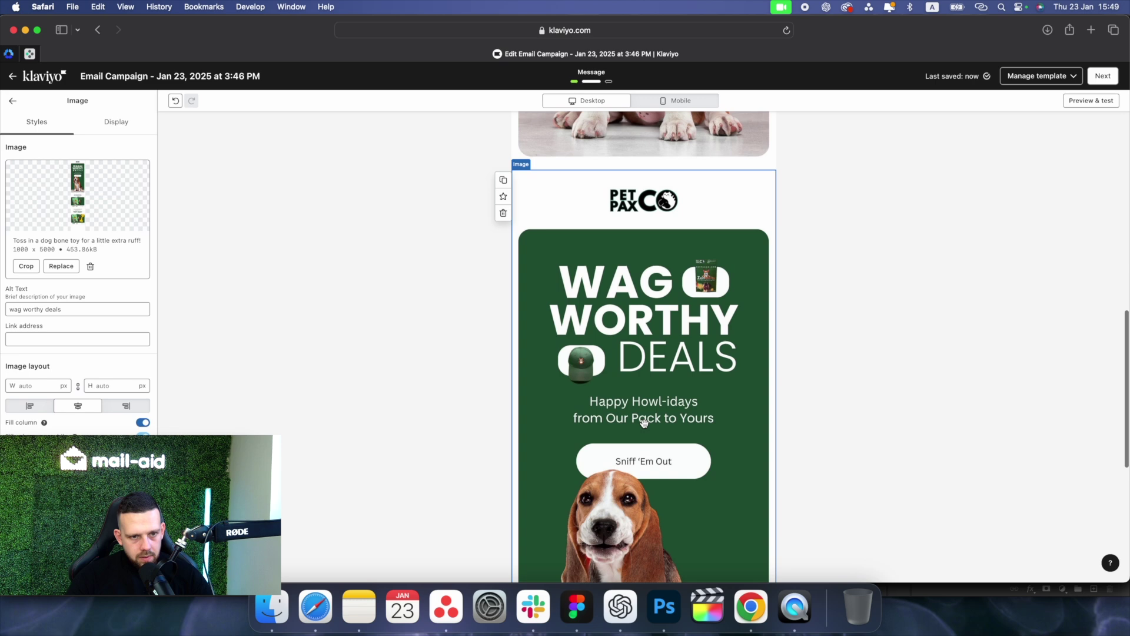
left_click(26, 267)
scroll(130, 270, "down", 8)
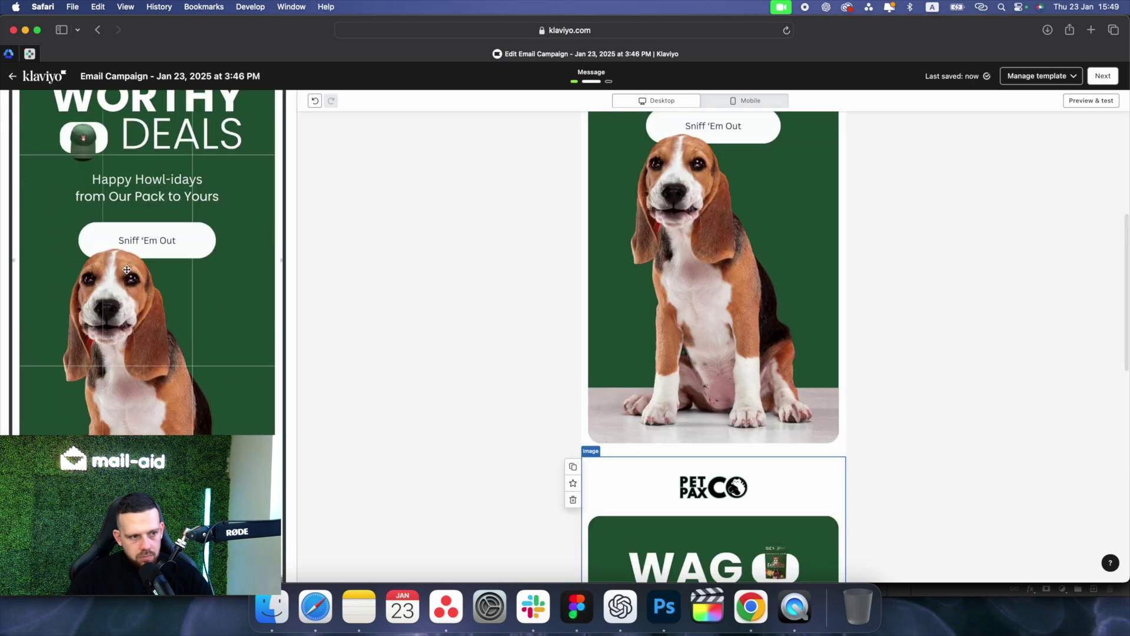
scroll(130, 269, "down", 3)
left_click_drag(149, 234, 159, 410)
left_click_drag(167, 281, 168, 429)
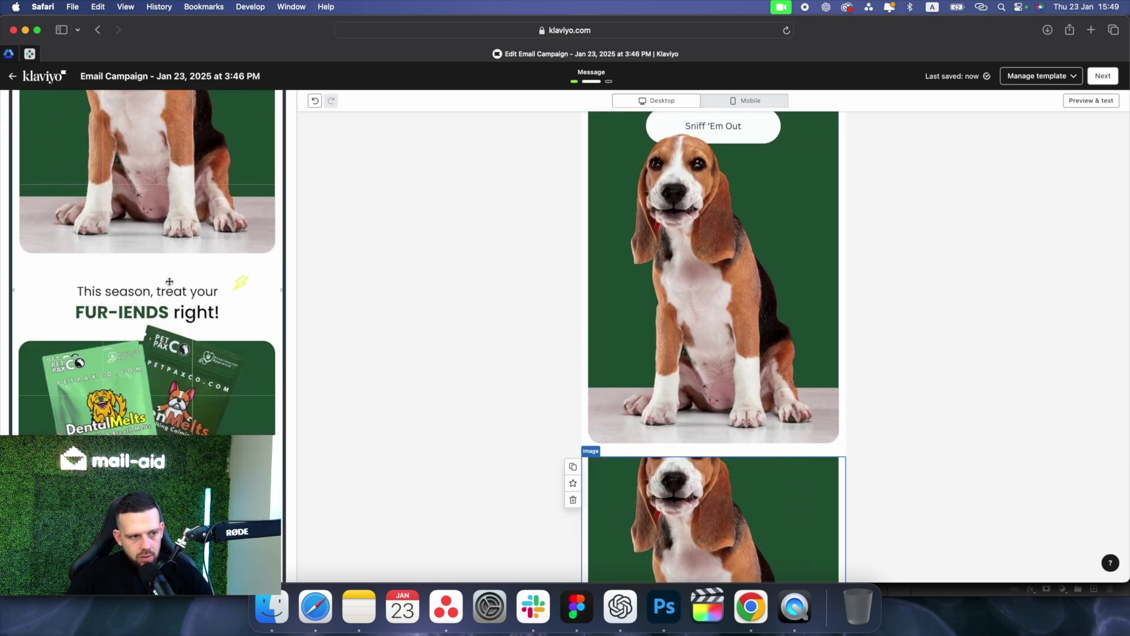
left_click_drag(172, 238, 165, 406)
left_click_drag(160, 276, 160, 306)
- Crop the duplicated image's lower edge to just below the $20.00 price row and apply the crop
scroll(154, 297, "down", 10)
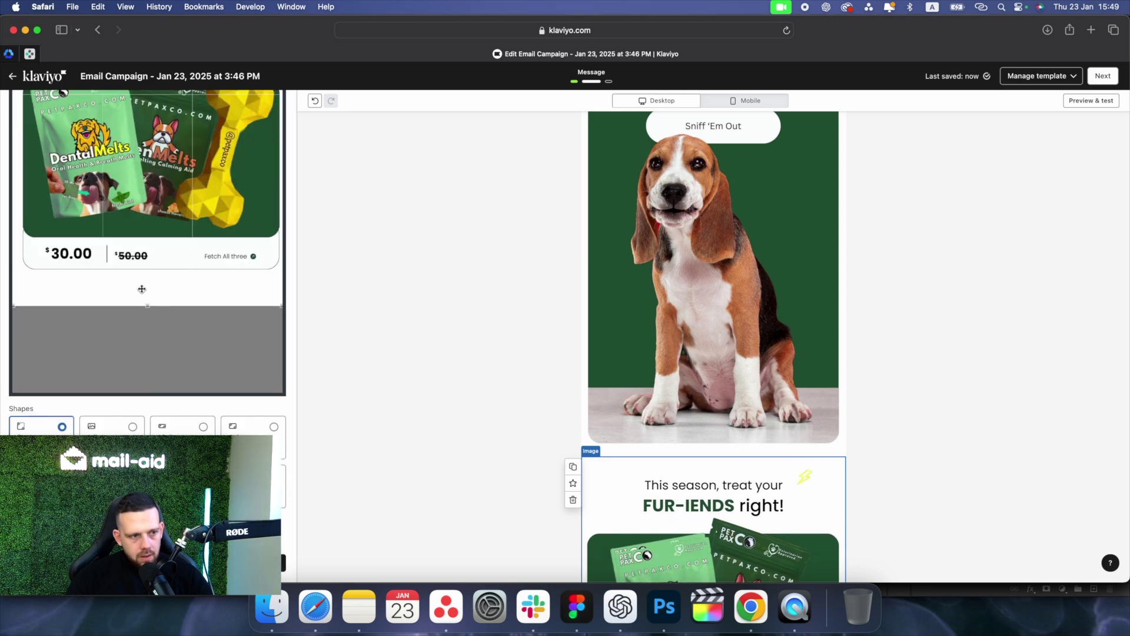
scroll(147, 306, "up", 8)
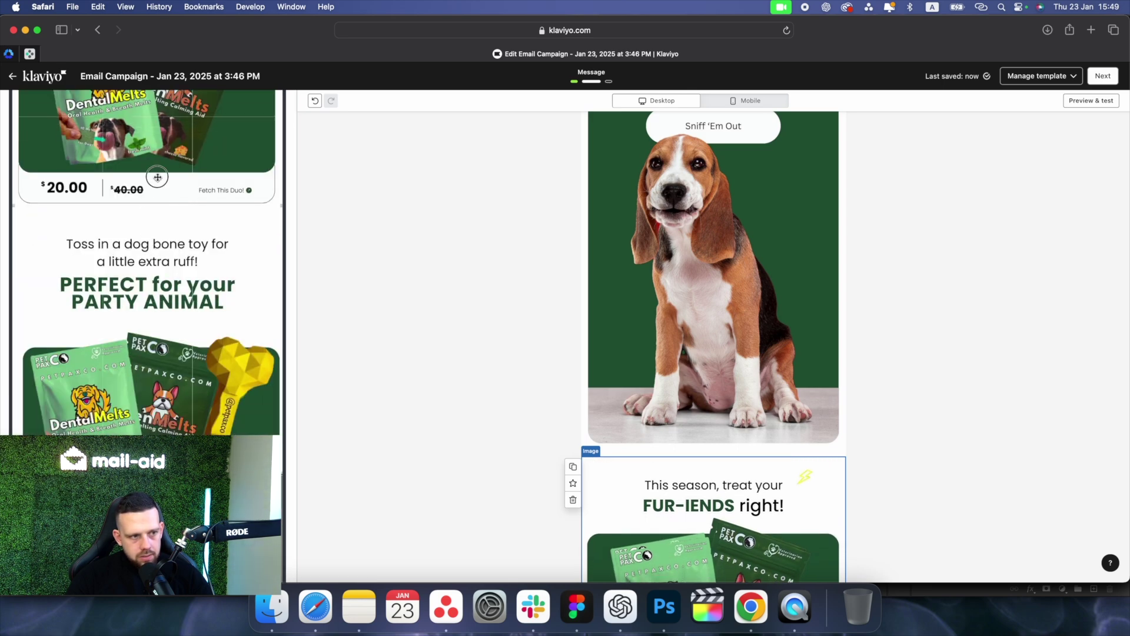
left_click_drag(147, 420, 147, 228)
scroll(147, 228, "down", 5)
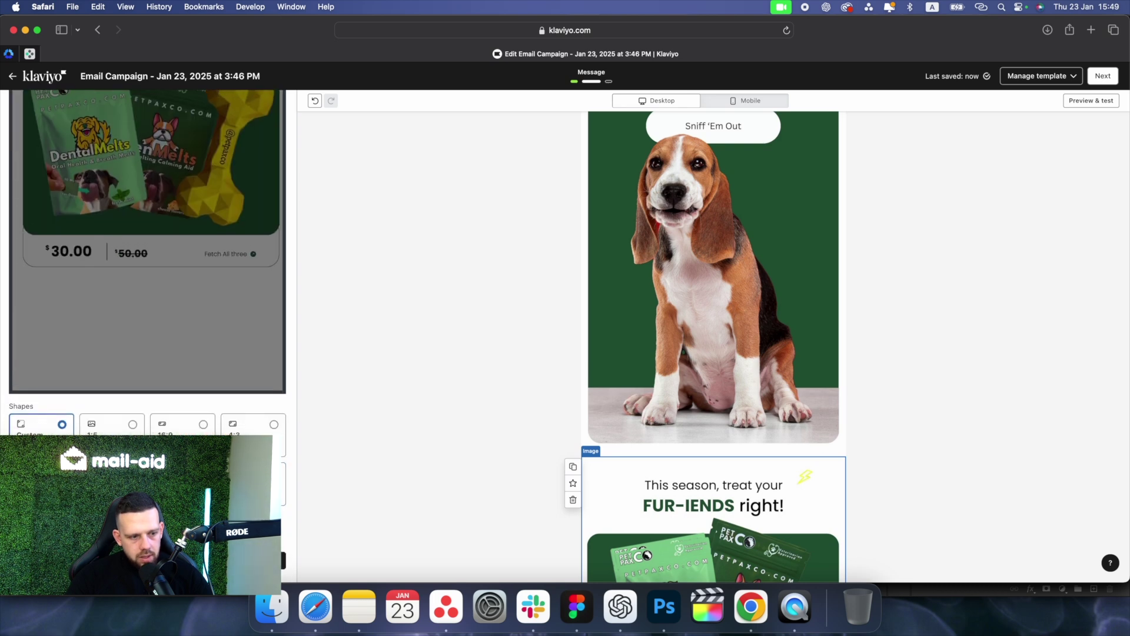
scroll(702, 329, "down", 5)
left_click(702, 328)
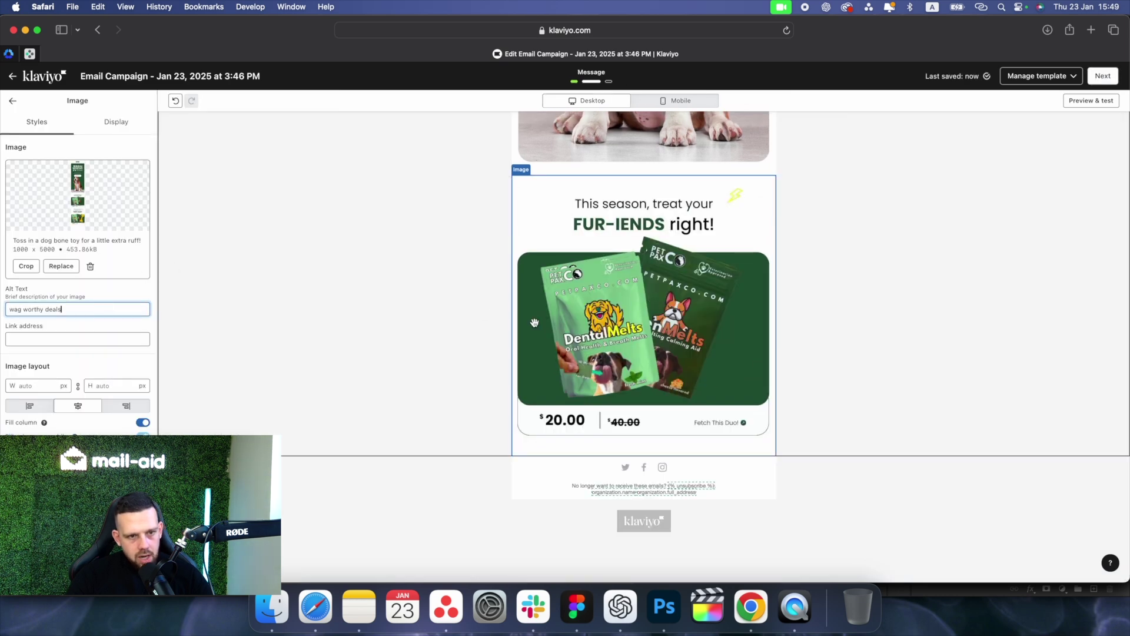
- Duplicate the FUR-IENDS image block and crop the copy to the "PERFECT for your PARTY ANIMAL" section, ending below its $30.00 price row
left_click(504, 185)
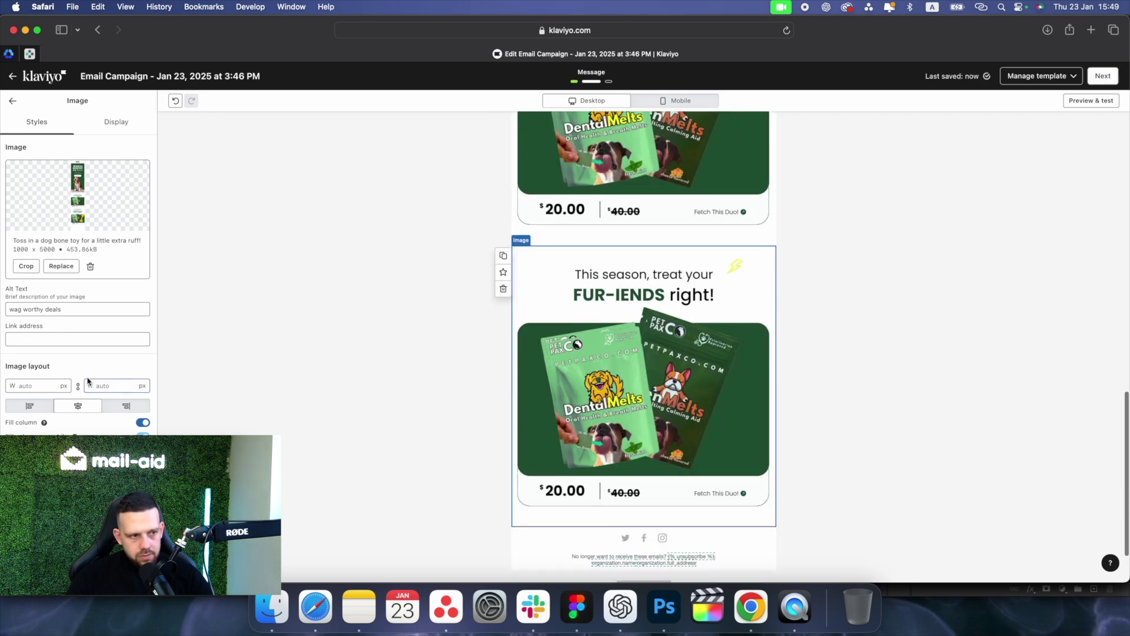
left_click(26, 266)
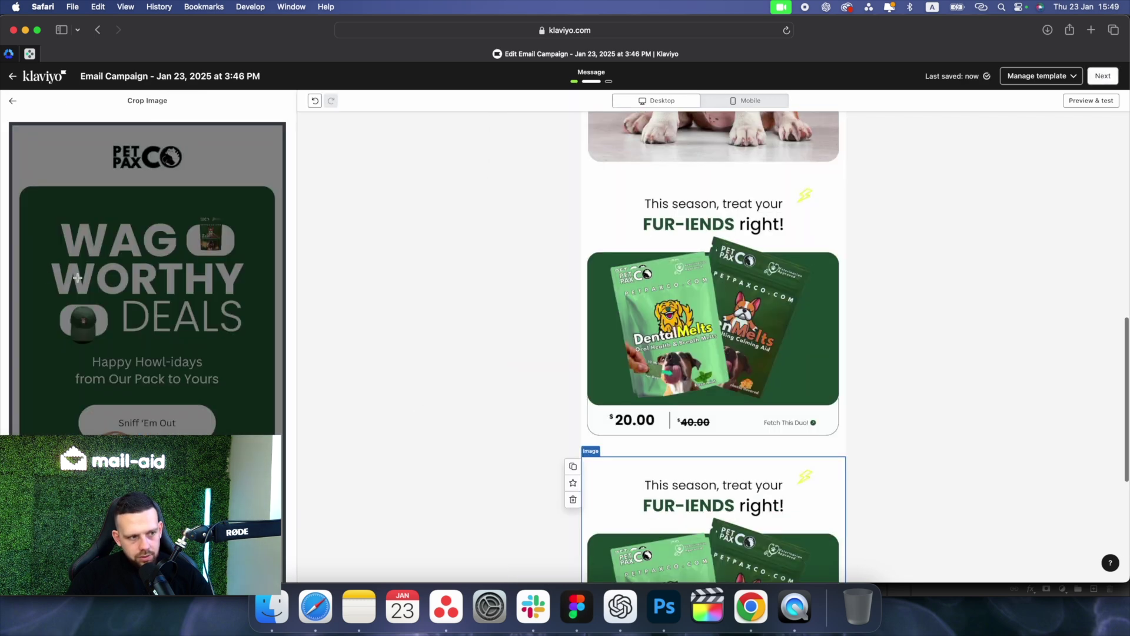
scroll(123, 365, "down", 10)
scroll(123, 365, "down", 2)
left_click_drag(122, 365, 154, 397)
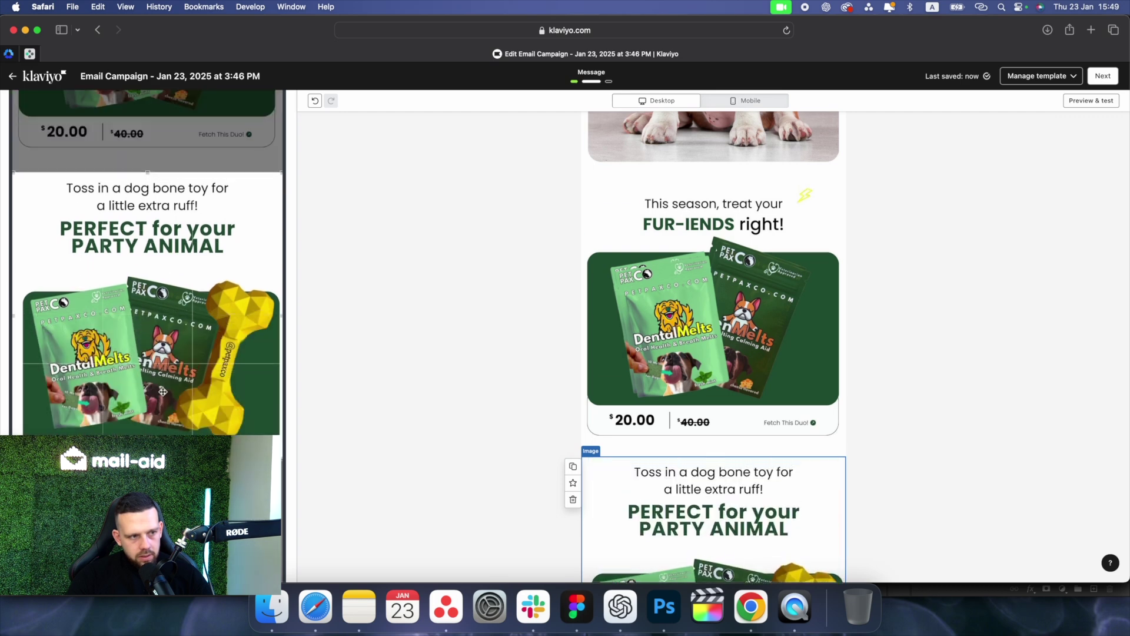
scroll(156, 353, "down", 5)
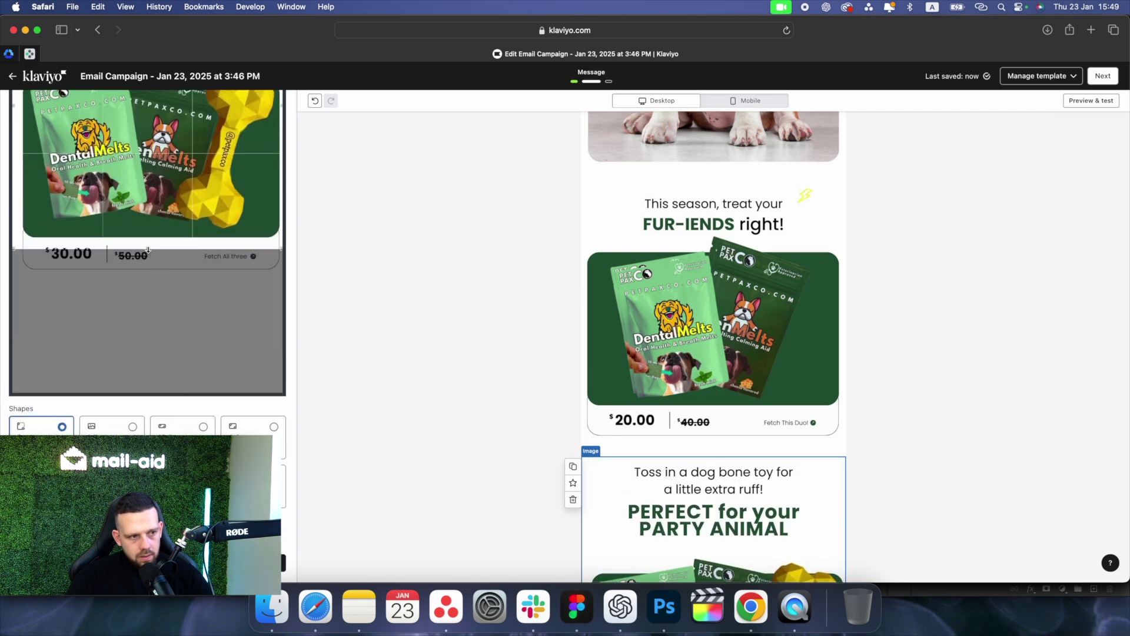
left_click_drag(148, 250, 148, 280)
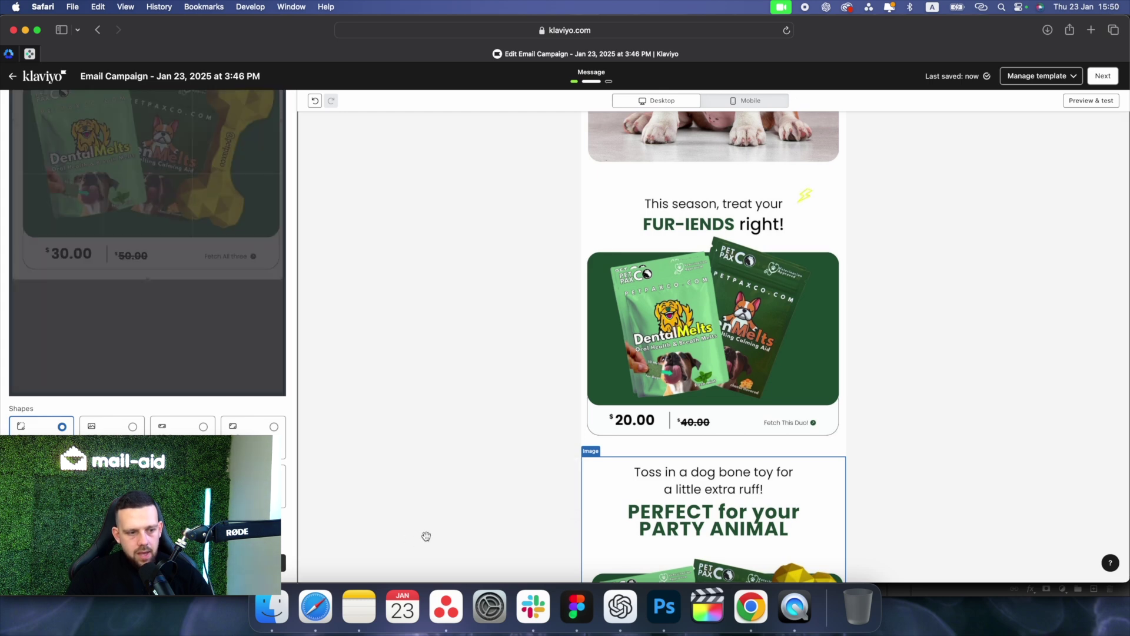
scroll(439, 485, "down", 10)
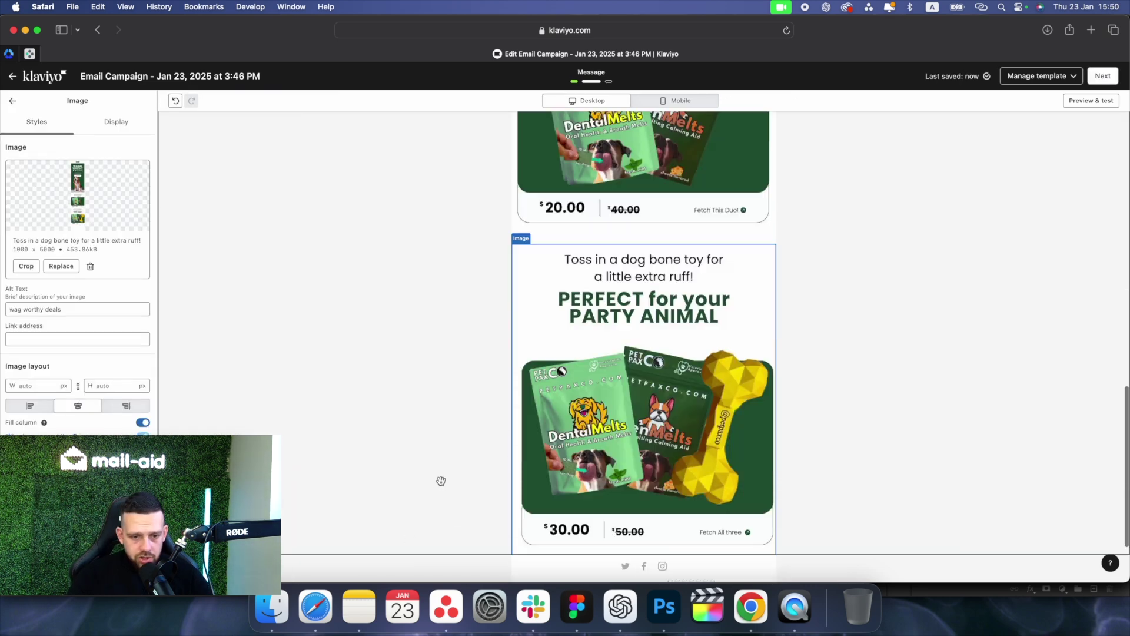
scroll(517, 361, "up", 15)
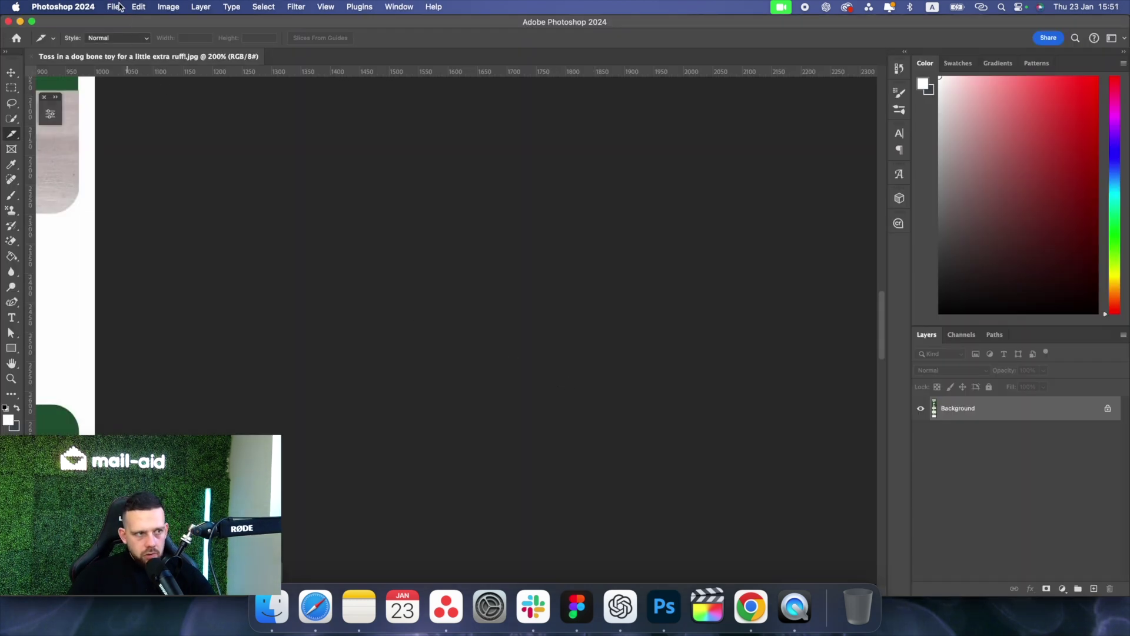
- Switch to Photoshop and open "Toss in a dog bone toy for a little extra ruff!.jpg" from the Desktop
left_click(113, 7)
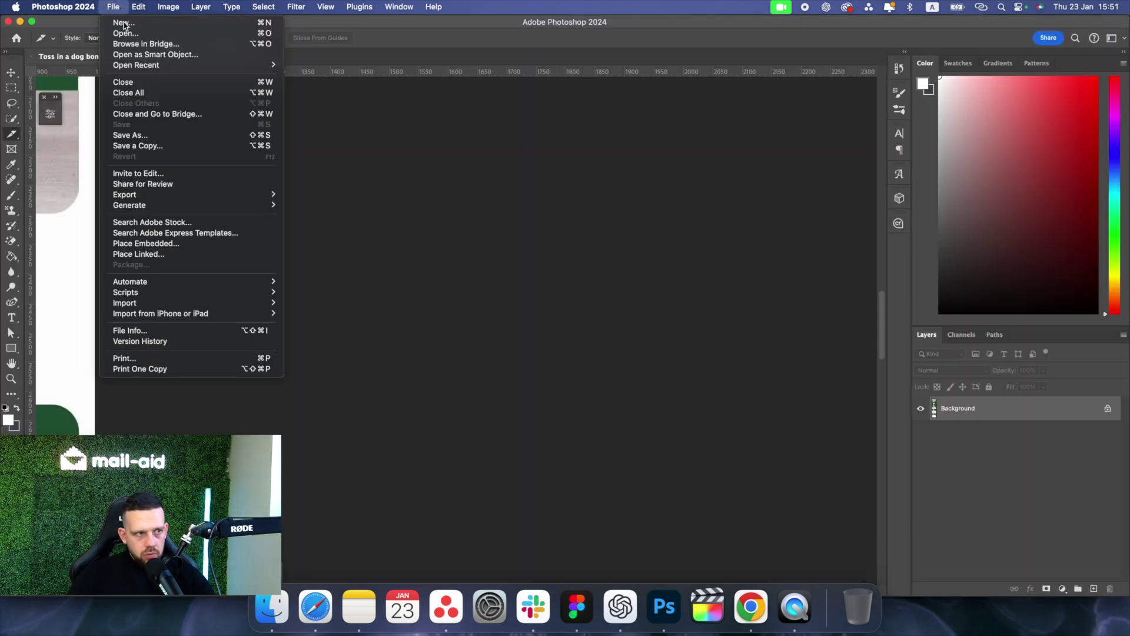
left_click(127, 33)
double_click(418, 172)
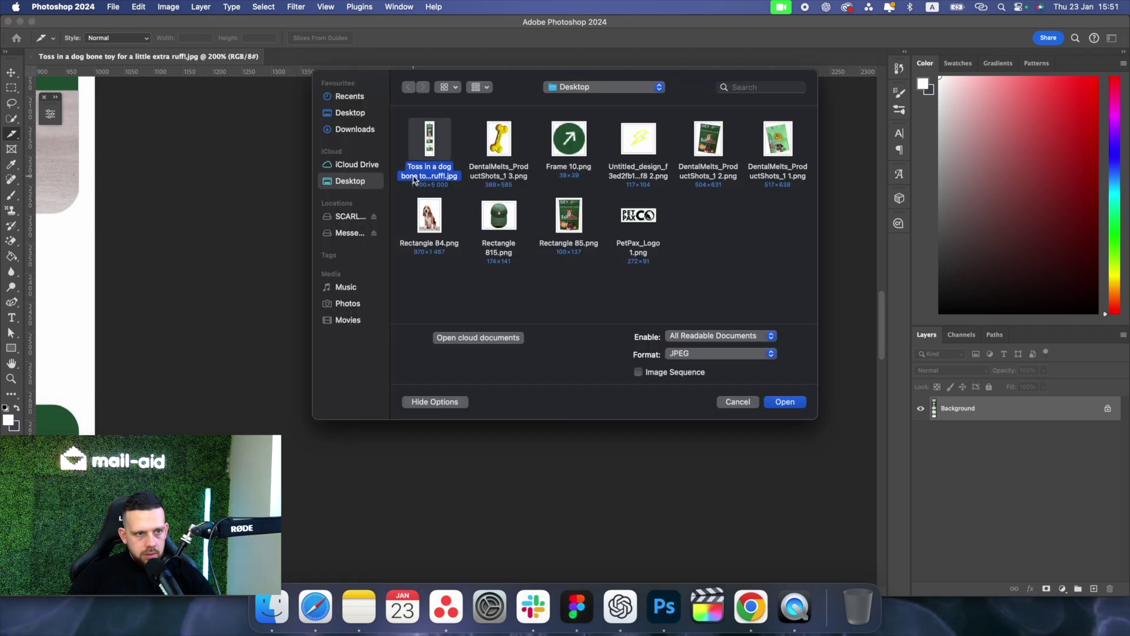
- Draw a full-width slice with the Slice Tool from the email's upper edge down over the logo and hero text
key("super+minus")
key("super+minus")
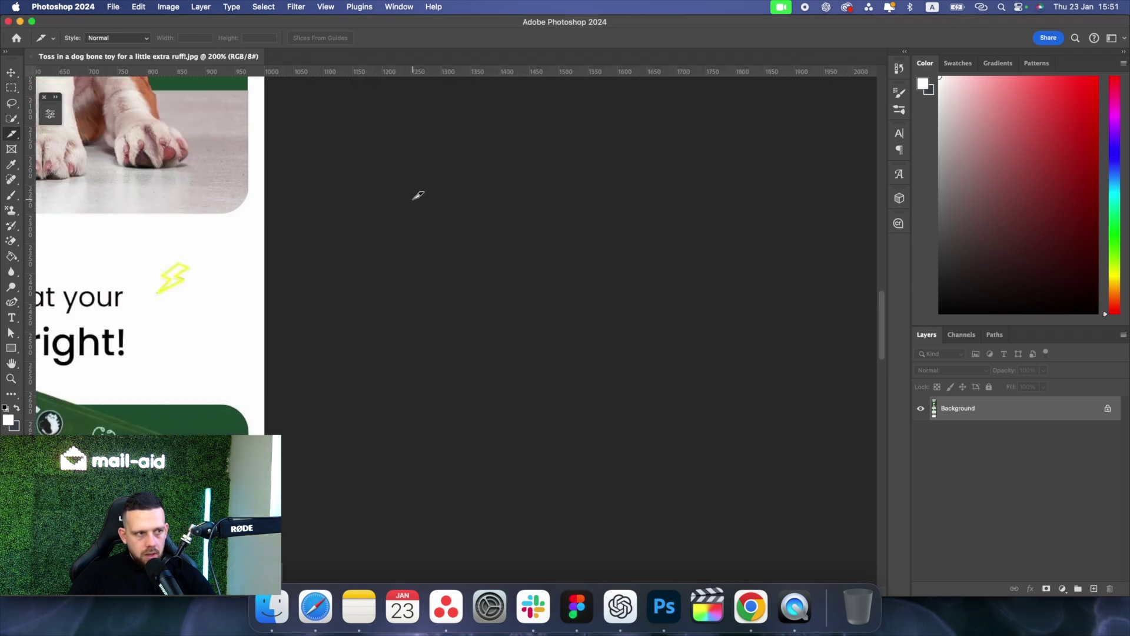
key("super+minus")
scroll(417, 199, "up", 10)
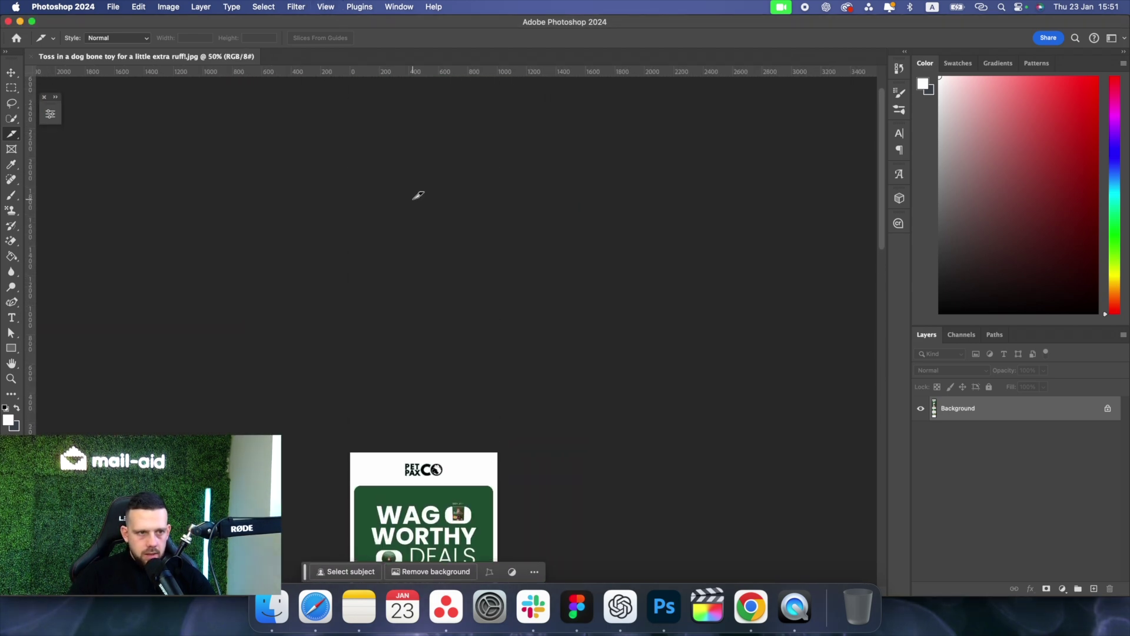
scroll(417, 197, "down", 4)
scroll(418, 197, "left", 2)
key("super+plus")
right_click(12, 136)
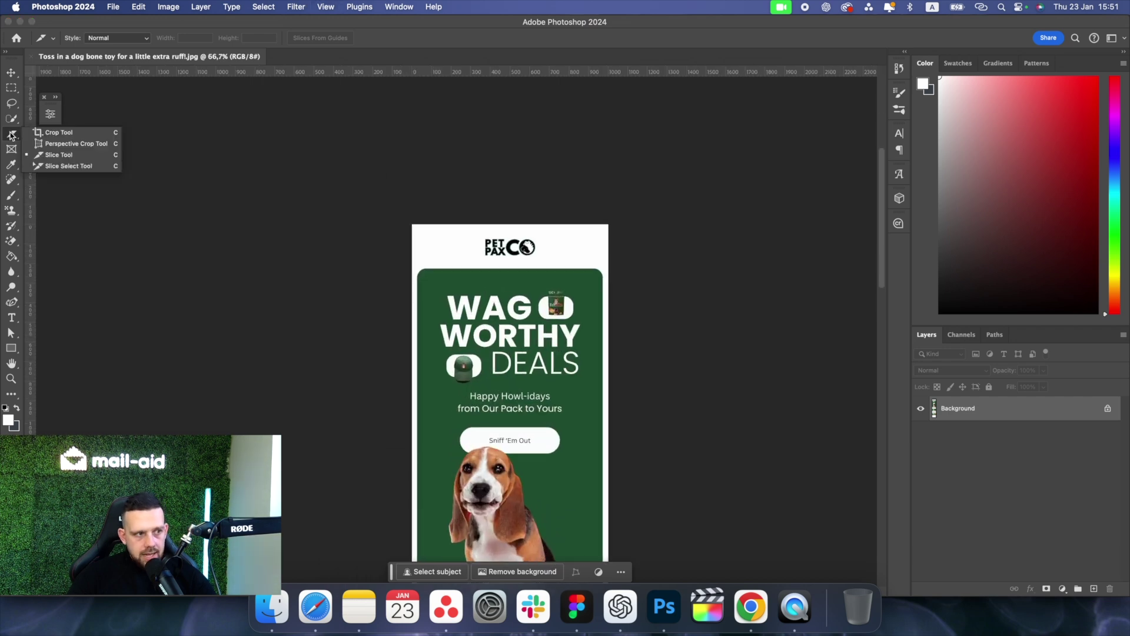
left_click(63, 156)
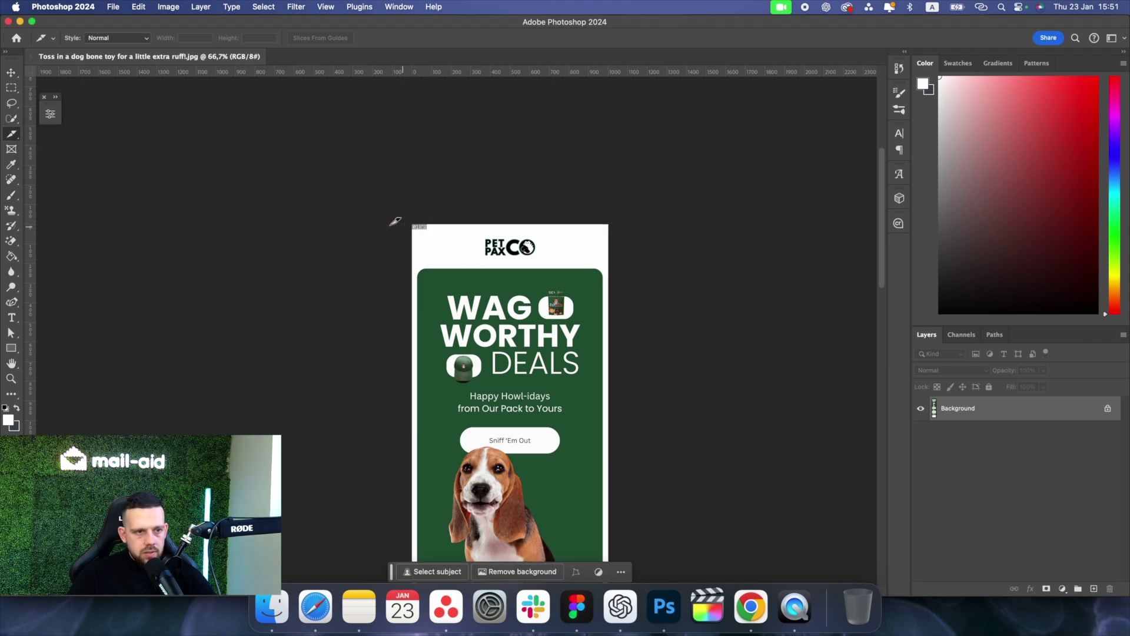
left_click_drag(412, 225, 630, 447)
scroll(630, 447, "down", 4)
- Extend the hero slice to below the dog picture and slice the FUR-IENDS section down to below its $20.00 price row
key("super+minus")
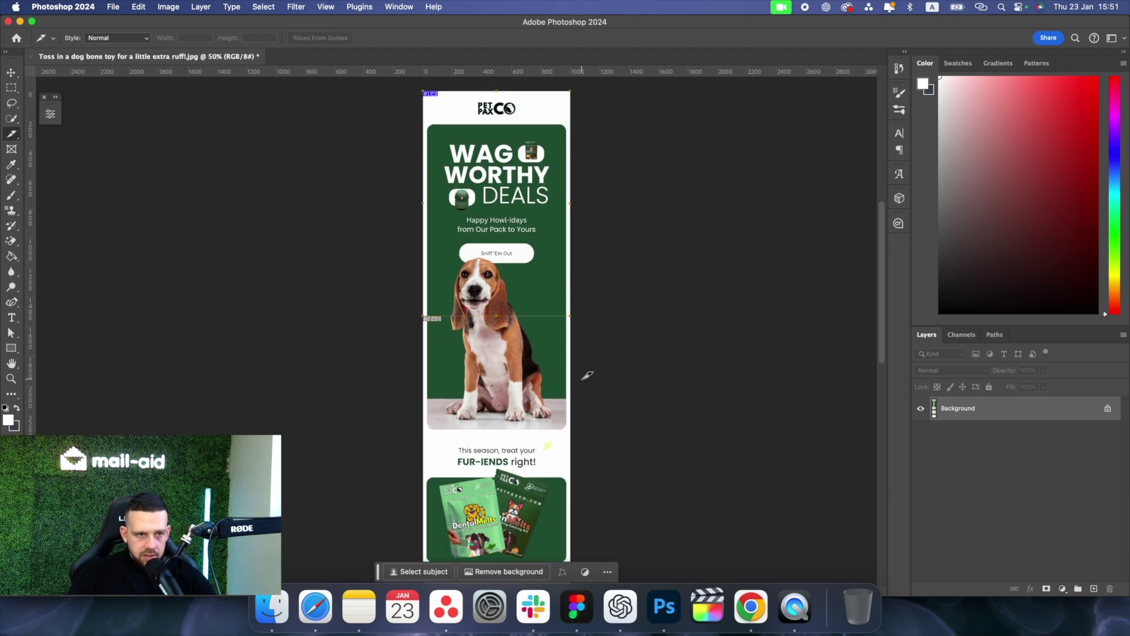
key("super+minus")
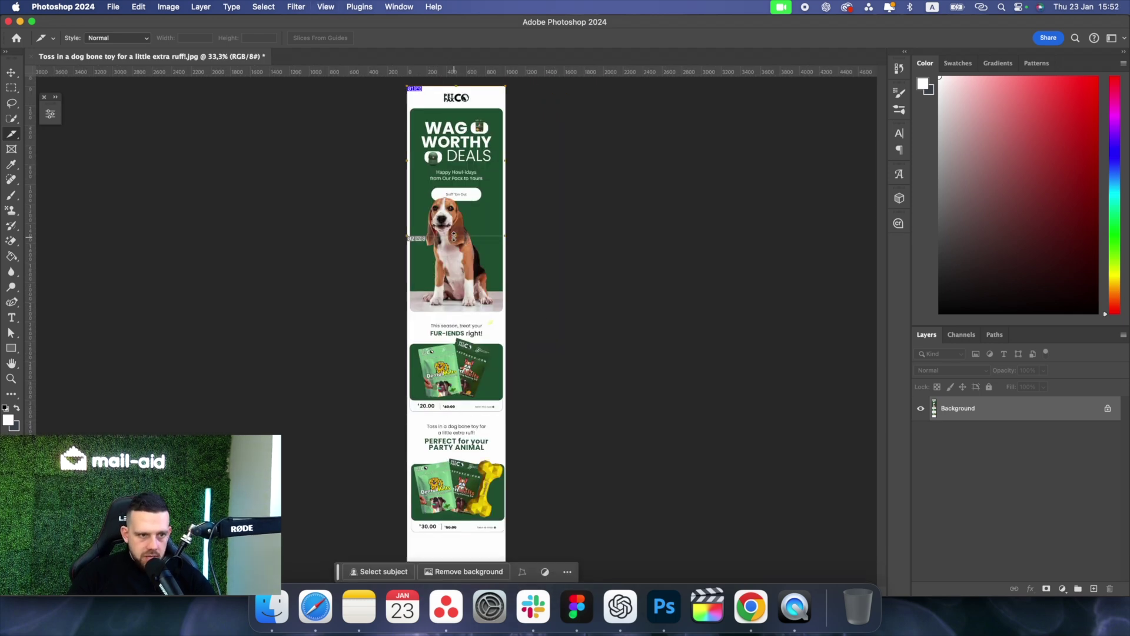
left_click_drag(454, 236, 514, 405)
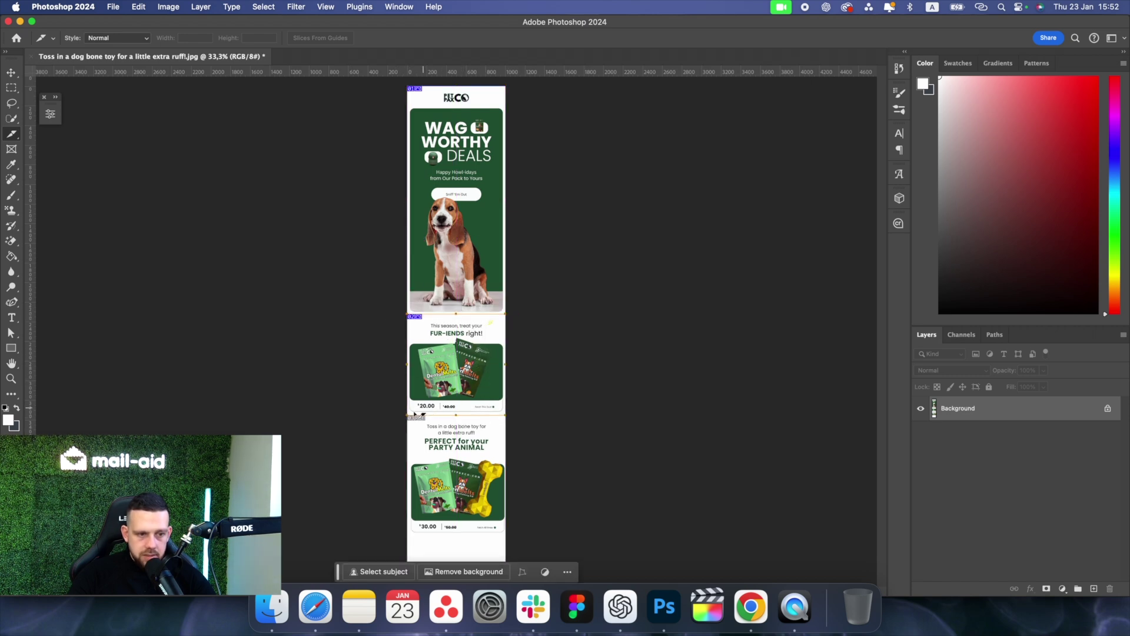
- Slice the PARTY ANIMAL section down to below its price row and save all slices for web as medium-quality JPEG images on the Desktop
left_click_drag(414, 406, 536, 540)
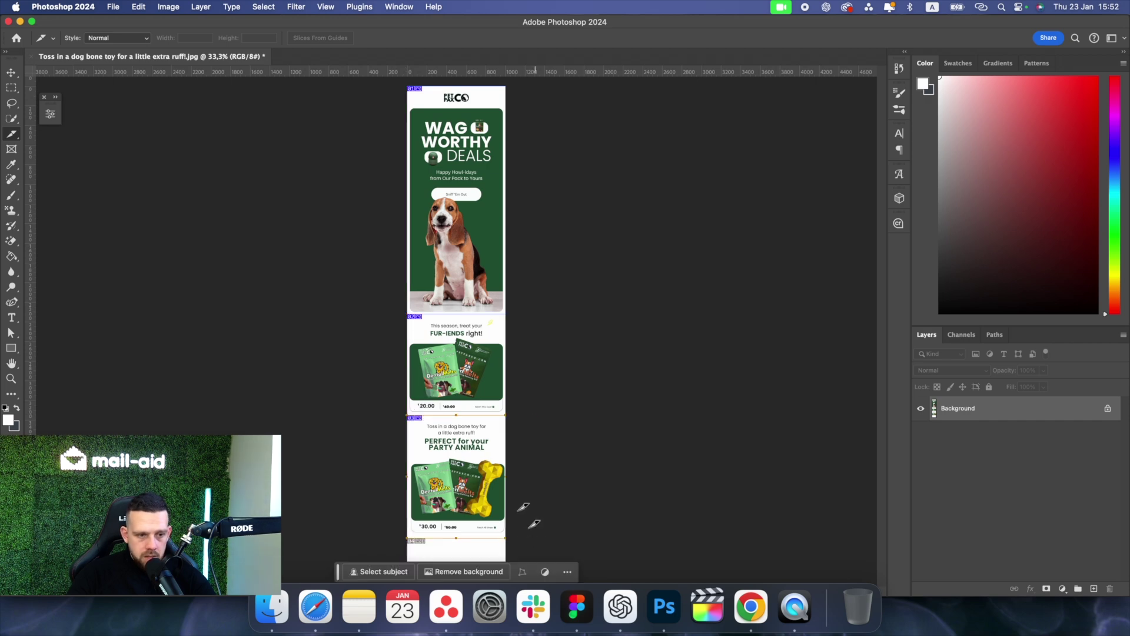
left_click(113, 6)
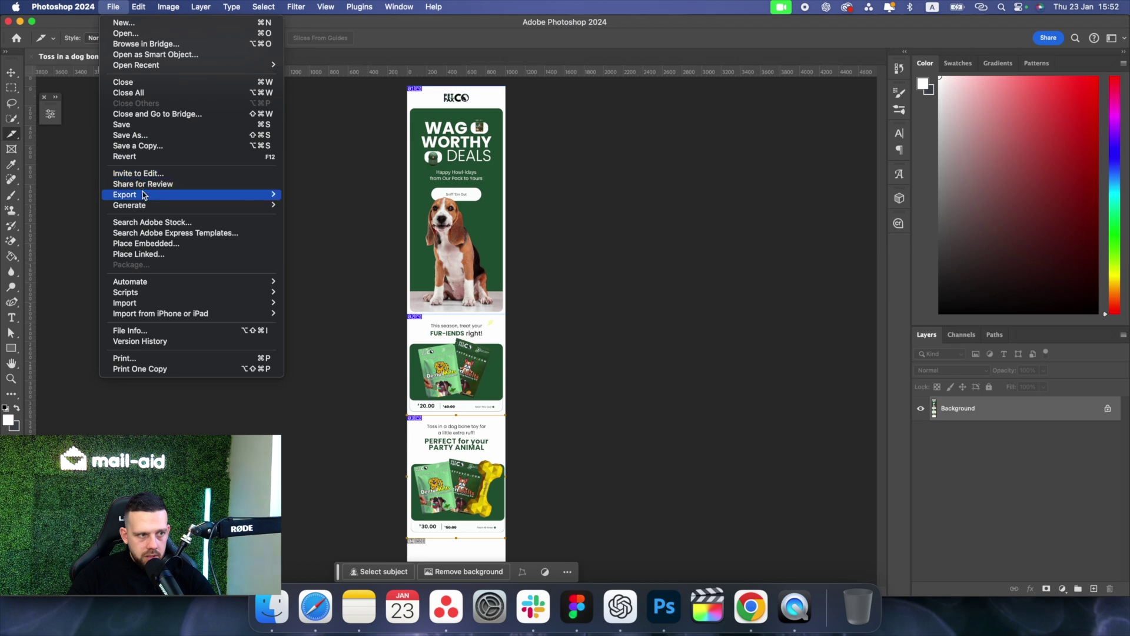
mouse_move(271, 194)
left_click(351, 239)
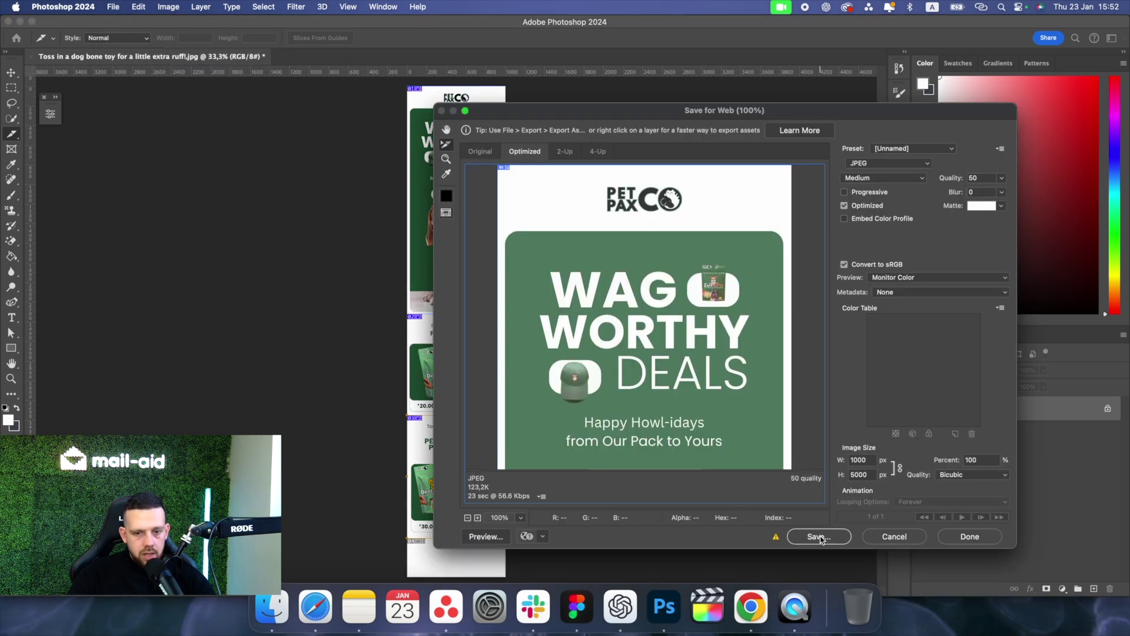
left_click(822, 537)
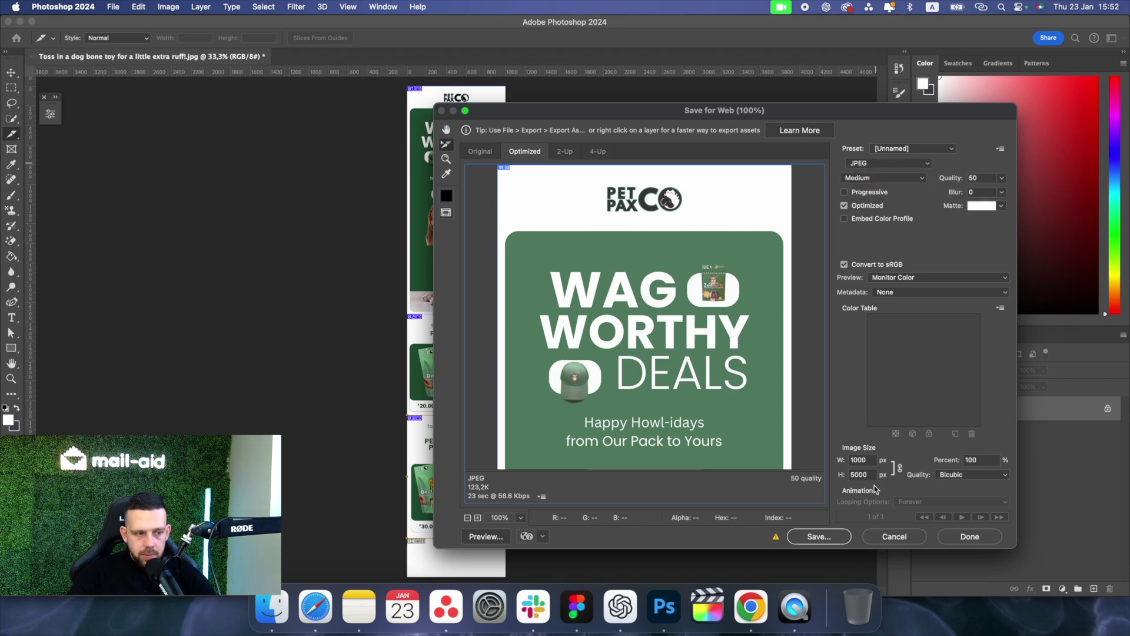
left_click(836, 536)
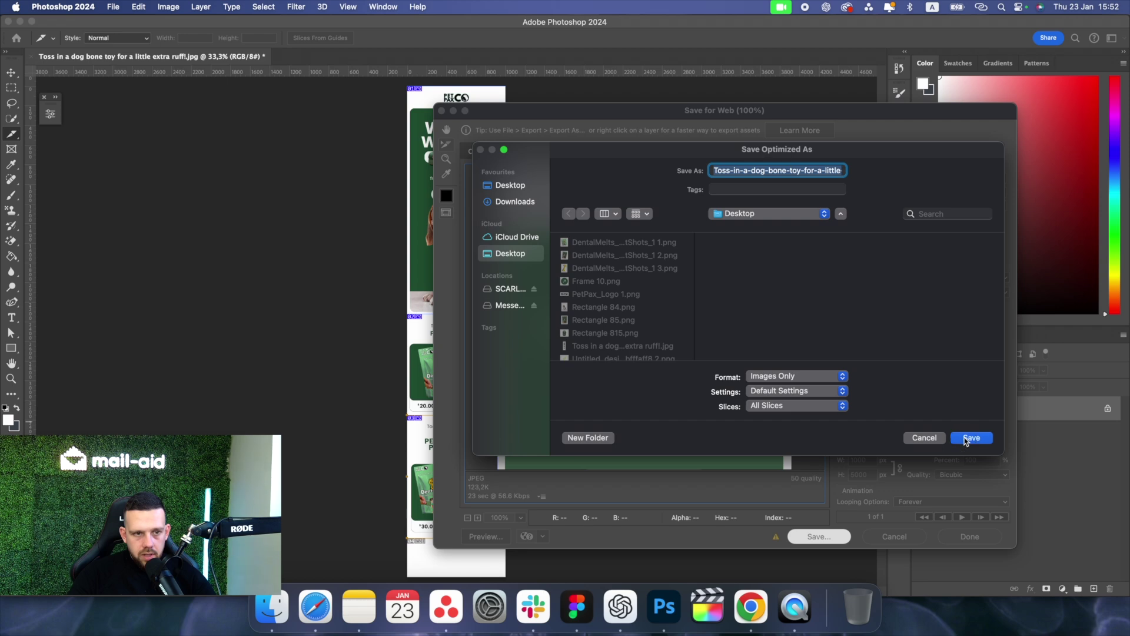
left_click(972, 438)
- Open the exported images folder on the Desktop and delete the blank fourth slice, keeping the three content slices
key("F11")
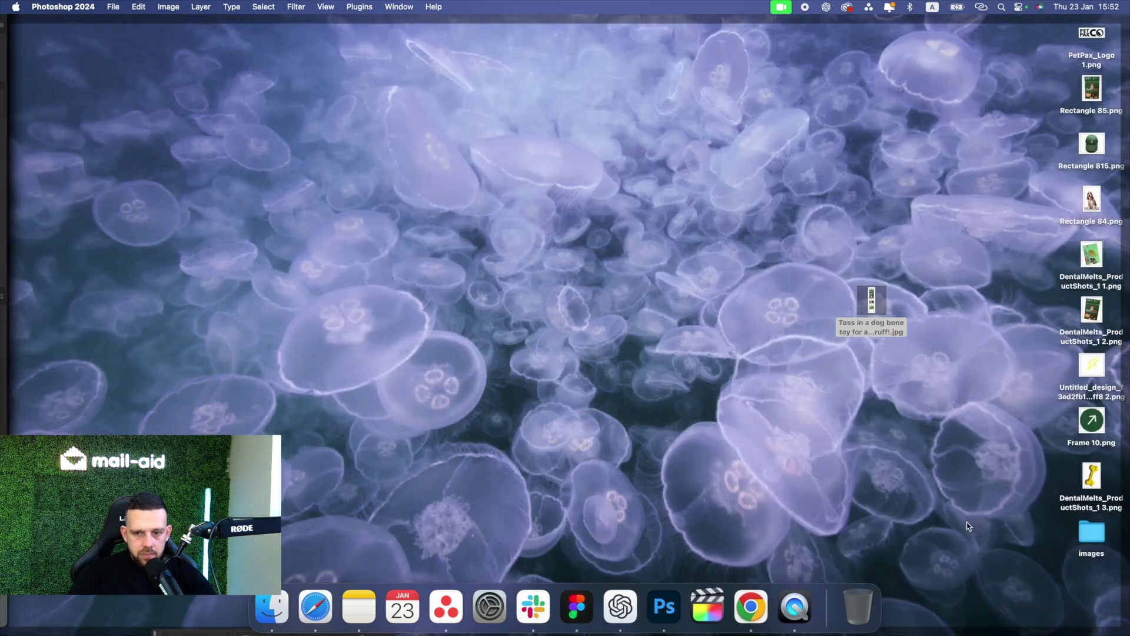
left_click_drag(1079, 536, 657, 382)
double_click(658, 383)
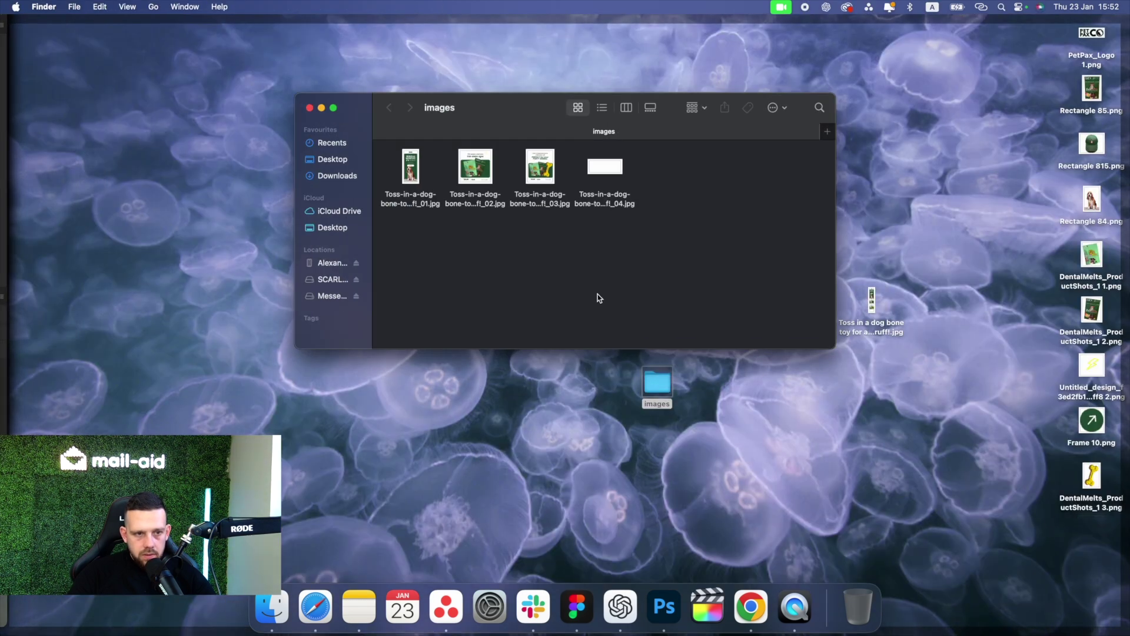
left_click_drag(644, 233, 406, 162)
left_click(599, 211)
left_click_drag(604, 169, 873, 589)
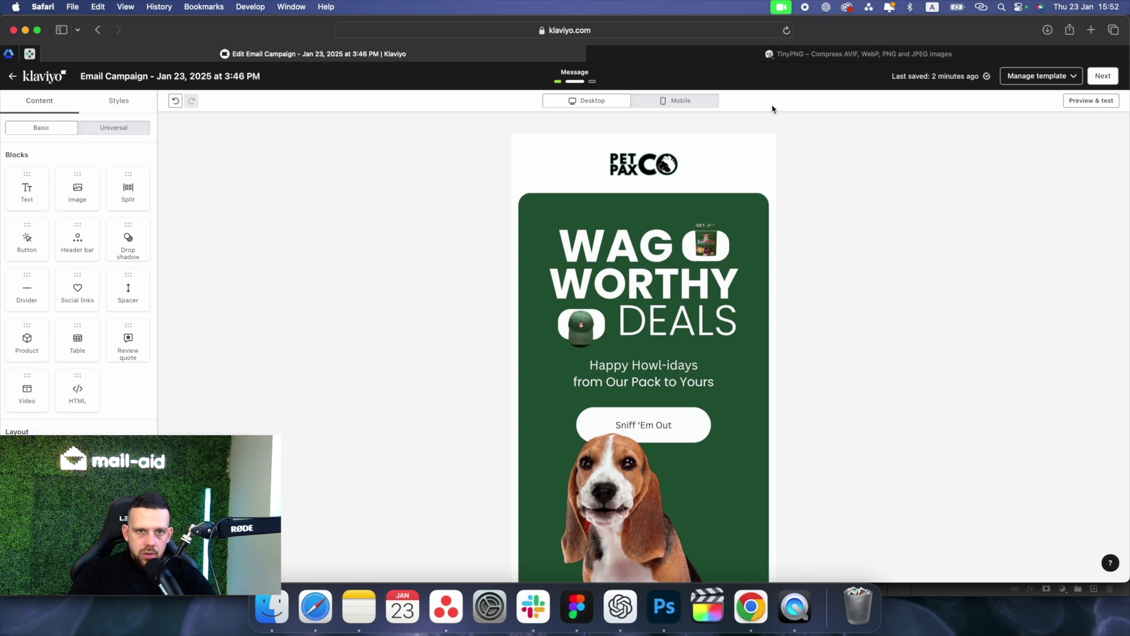
- Switch to the TinyPNG page in Safari and upload all three slice images from the images folder for compression
left_click(783, 54)
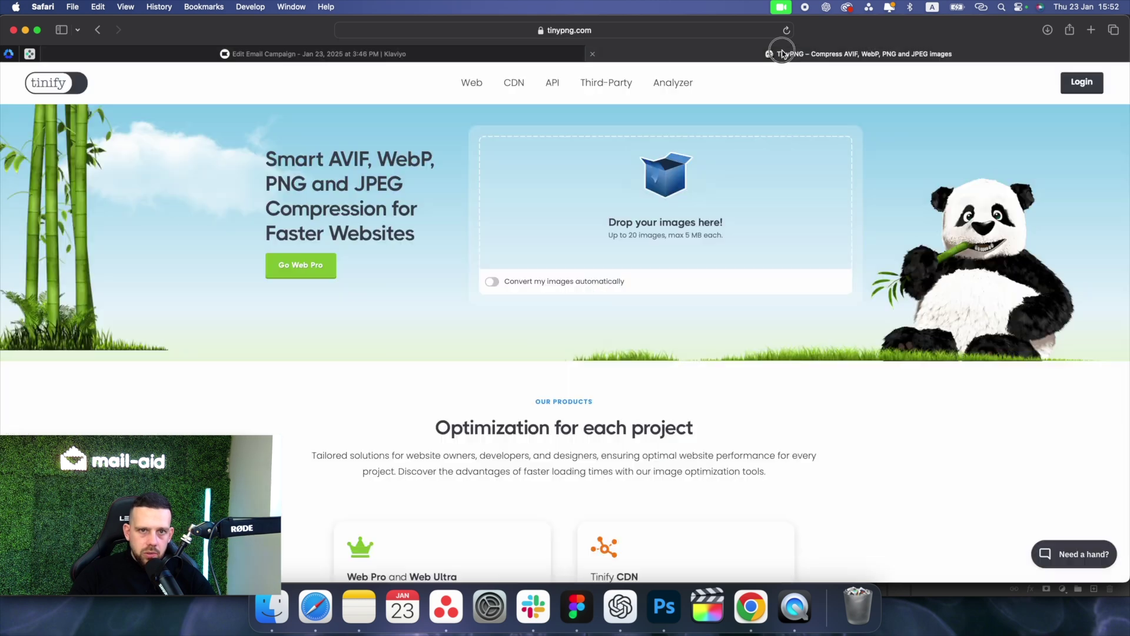
left_click(670, 207)
double_click(353, 172)
key("super+a")
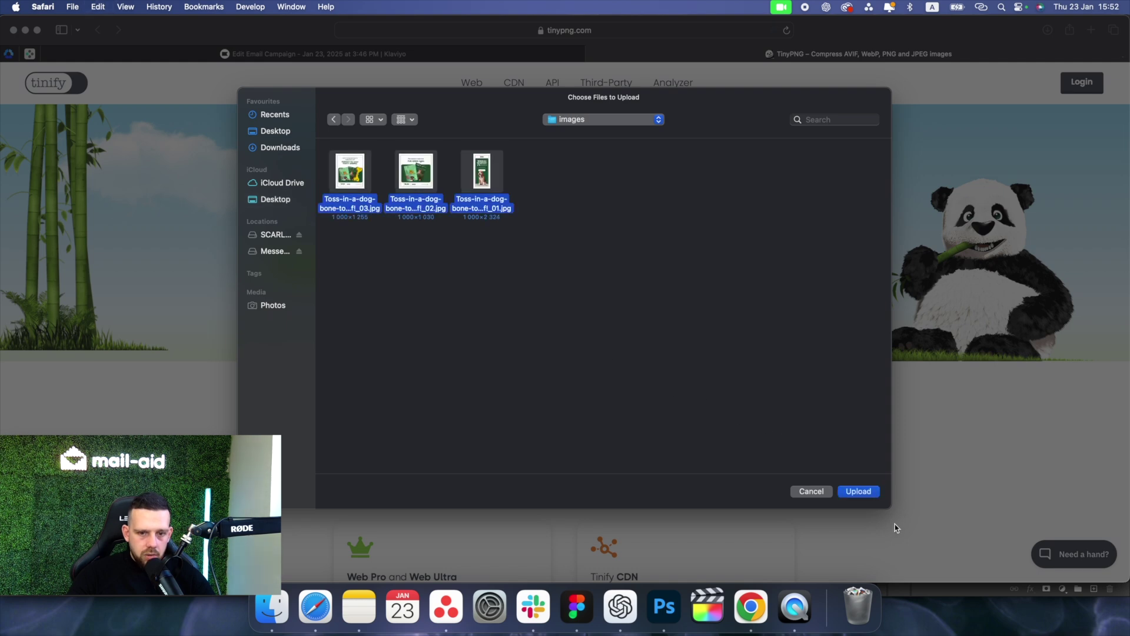
left_click(874, 490)
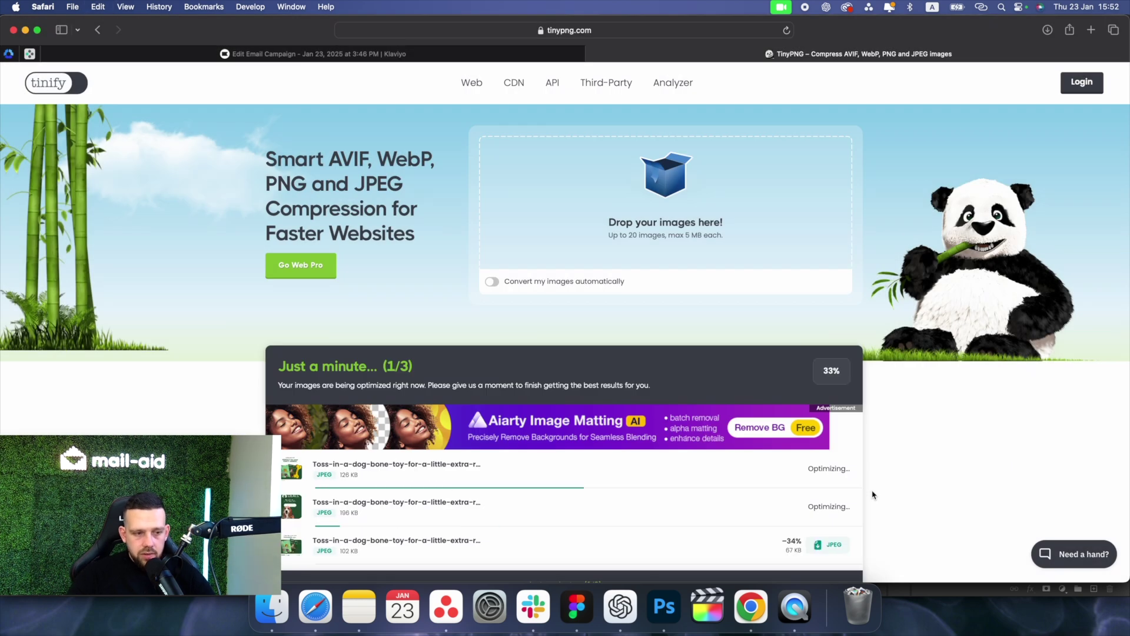
- Download all the compressed images from TinyPNG and unpack tinified.zip on the Desktop
scroll(874, 495, "down", 2)
scroll(809, 488, "down", 1)
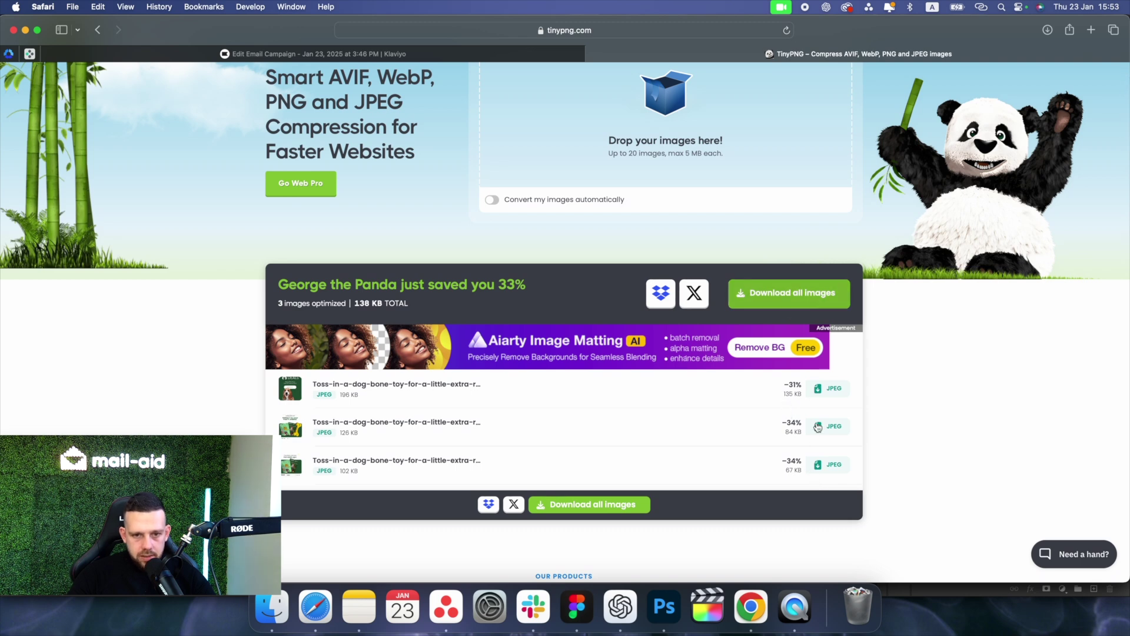
left_click(539, 274)
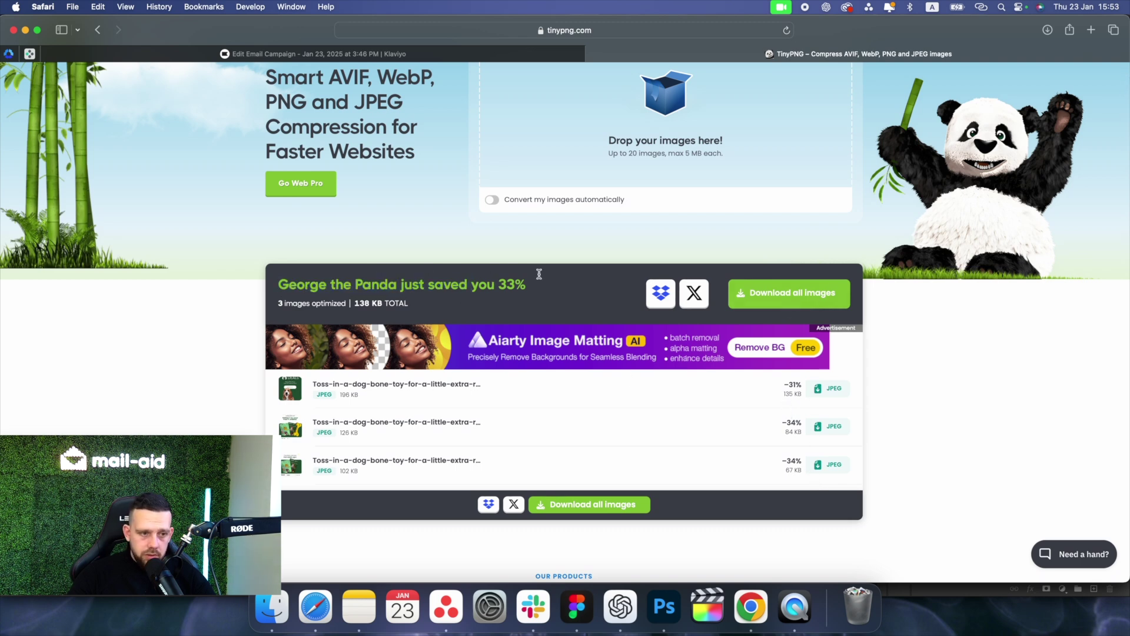
left_click(831, 297)
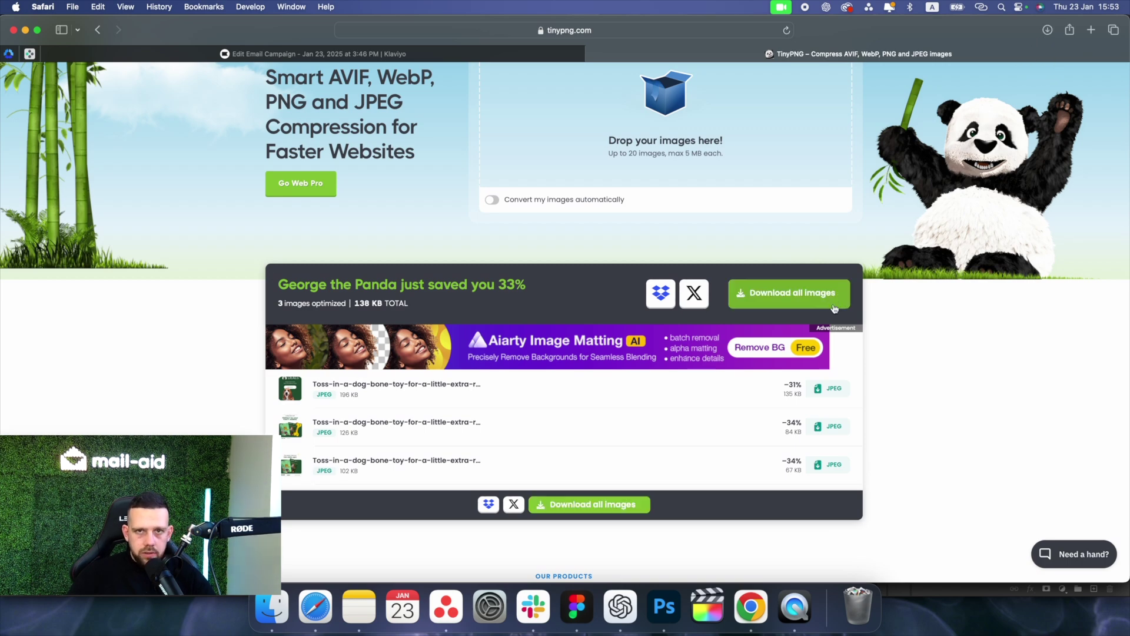
mouse_move(1129, 635)
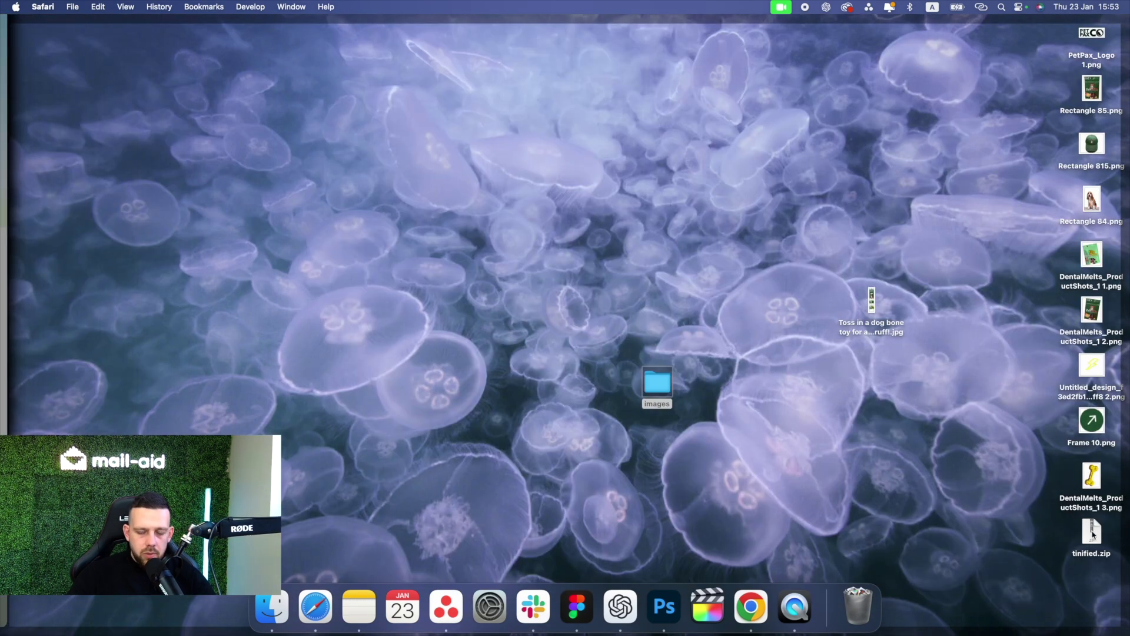
double_click(1092, 534)
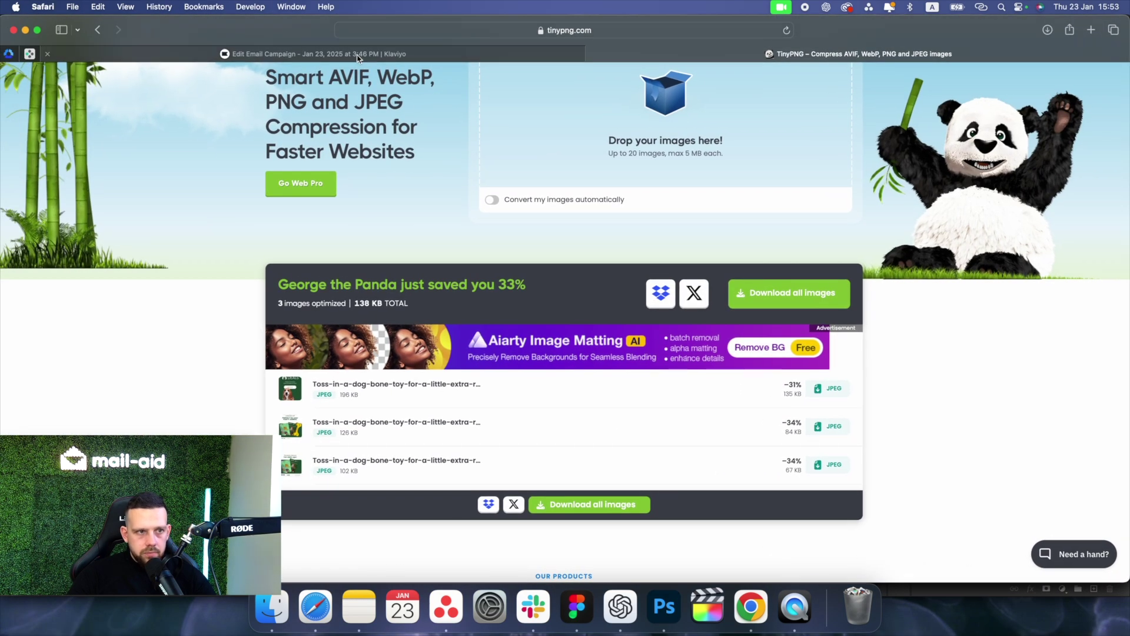
- Return to the Klaviyo campaign and replace the hero block's image with an upload of the first slice, ending in _01.jpg
left_click(357, 57)
left_click(616, 218)
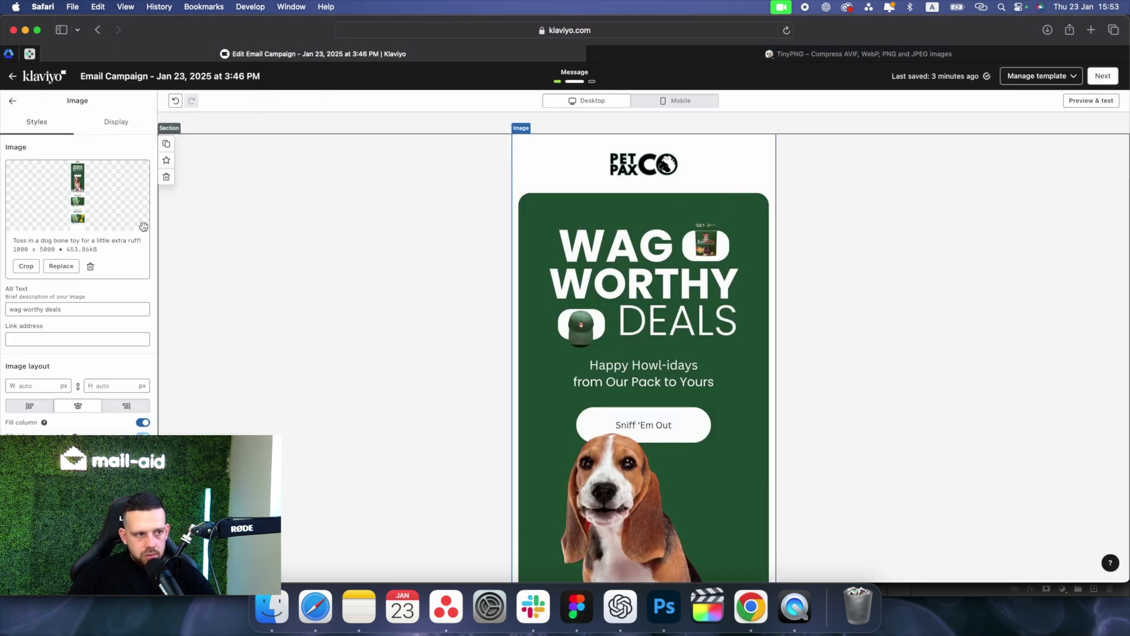
left_click(66, 268)
left_click(92, 122)
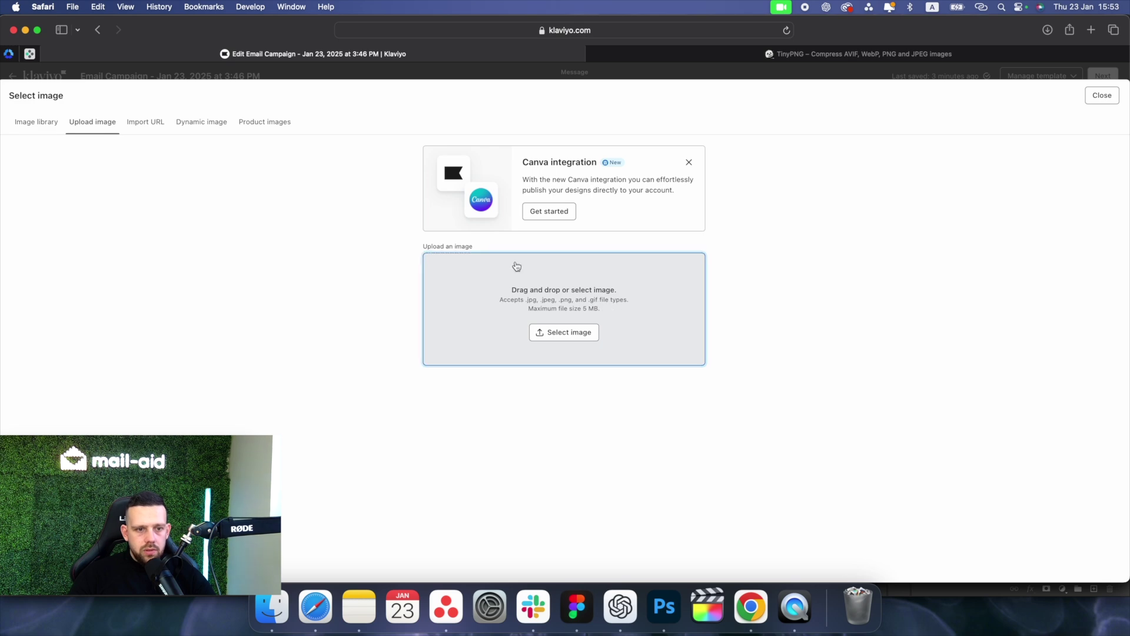
left_click(517, 267)
double_click(475, 172)
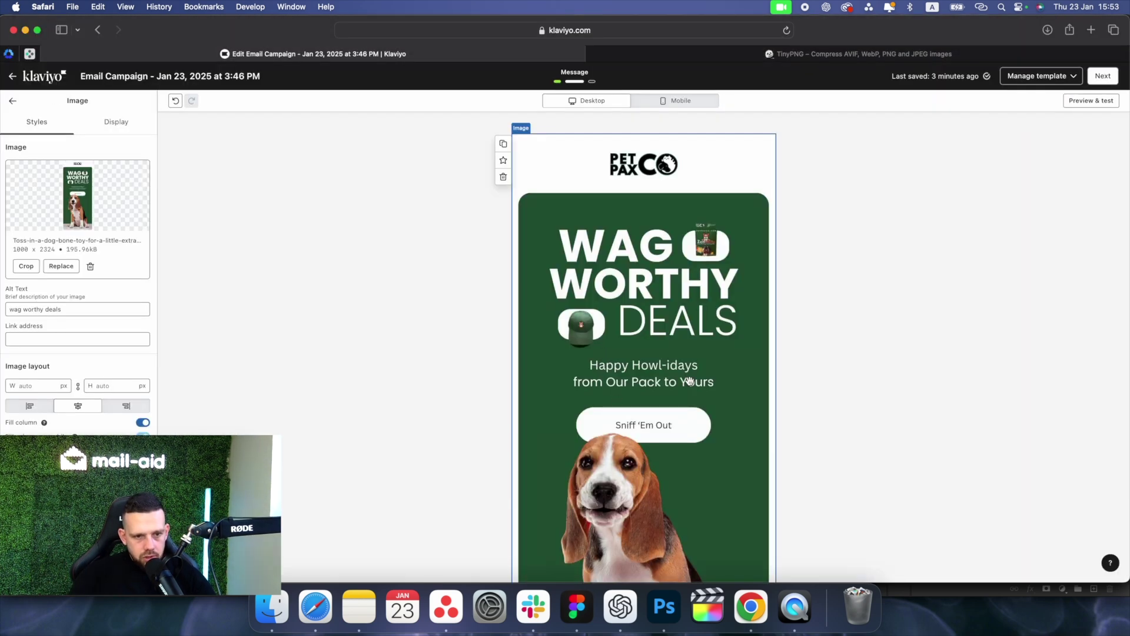
- Check the replaced hero image's file size, fit with the section below and alt text, and open its link address for editing
scroll(724, 408, "down", 5)
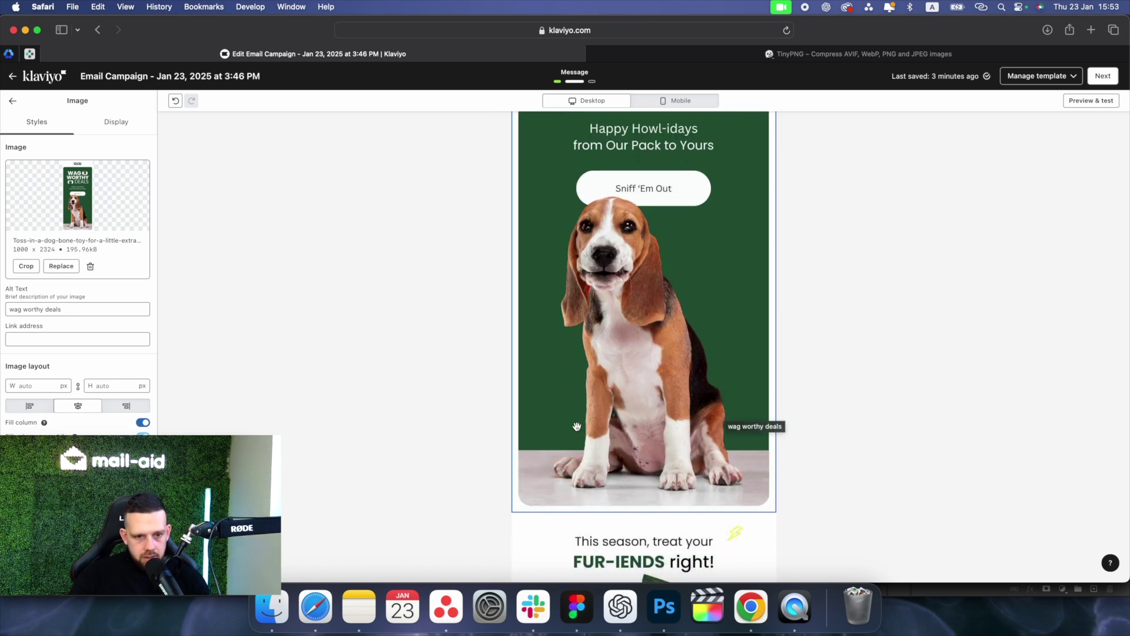
left_click_drag(70, 249, 103, 270)
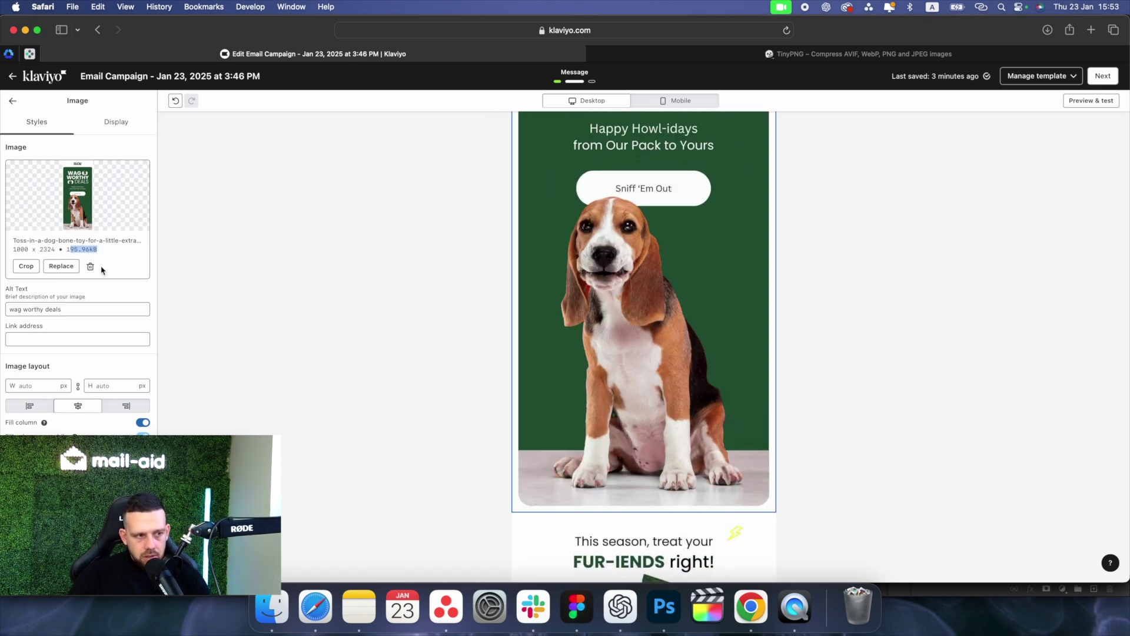
scroll(609, 331, "down", 8)
scroll(610, 331, "up", 12)
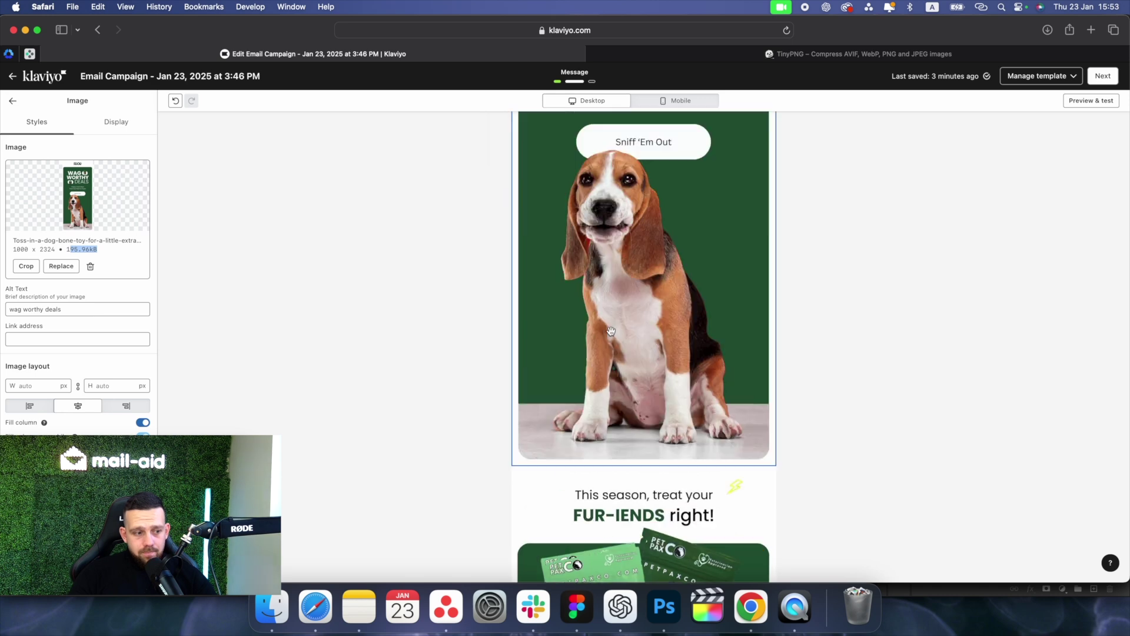
left_click_drag(93, 312, 9, 318)
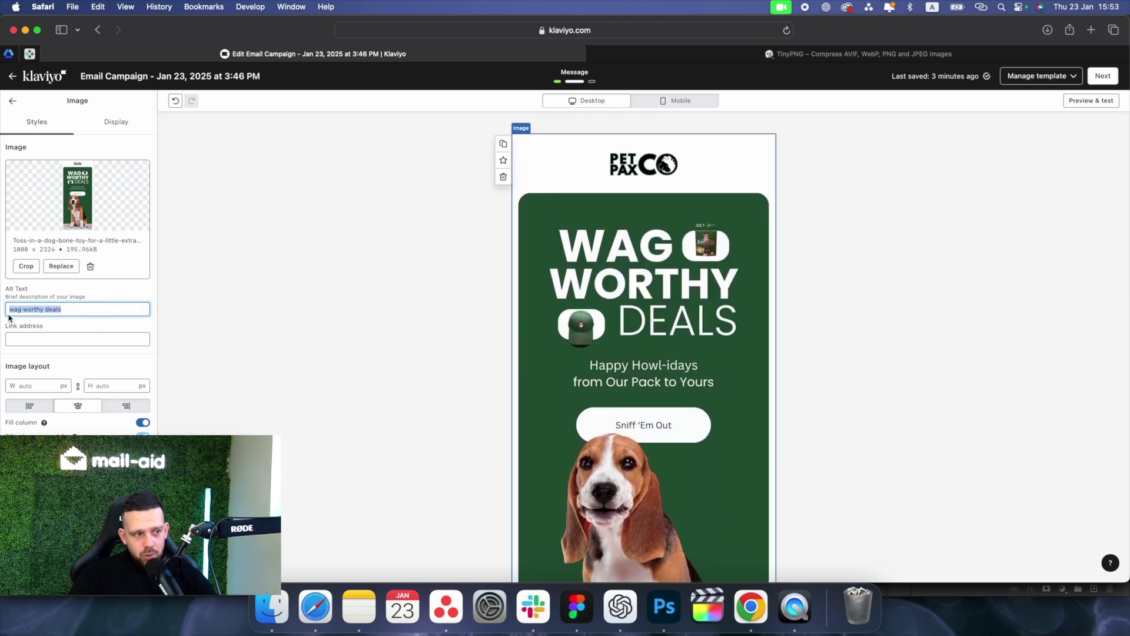
left_click(93, 340)
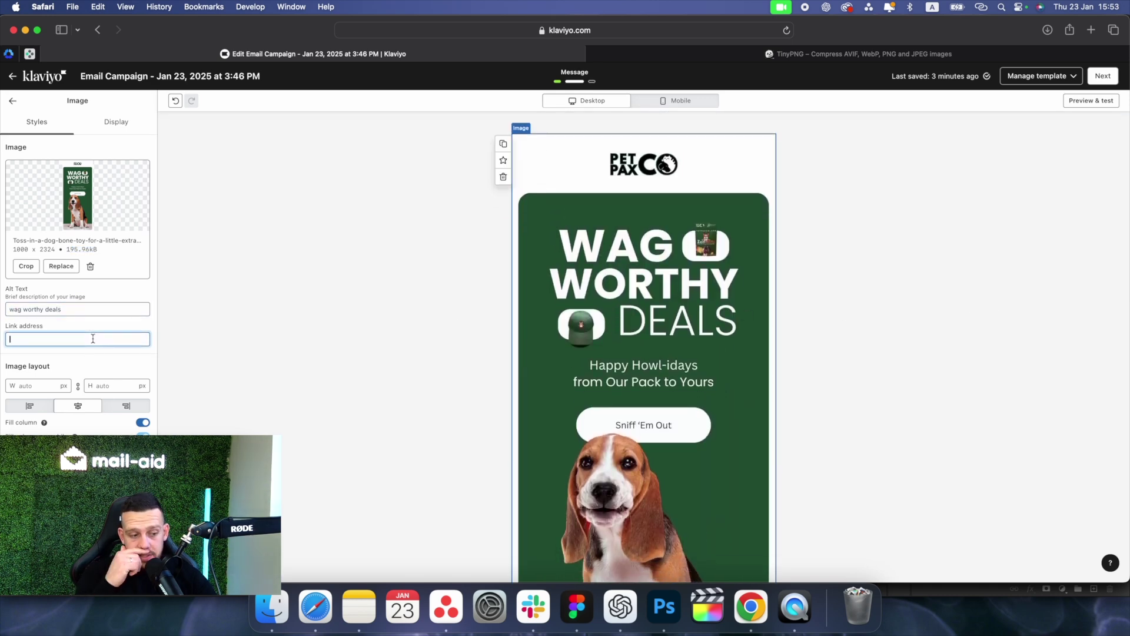